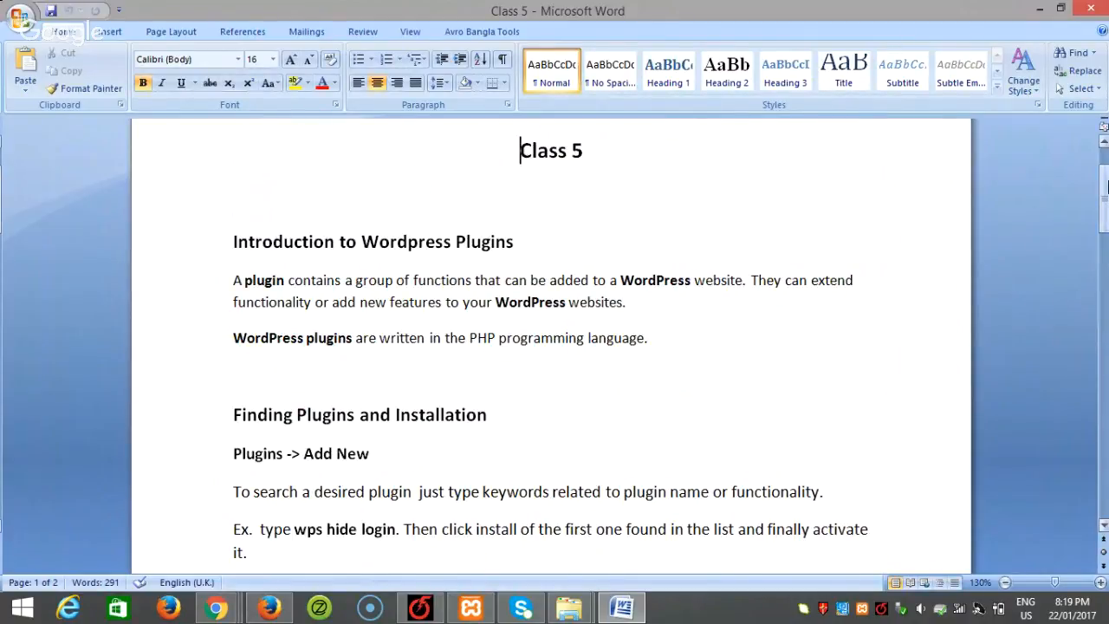
- Review the Class 5 document from the home task back to the section on finding and installing plugins
{"action": "left_click_drag", "start_coordinate": [1106, 182], "coordinate": [1105, 374]}
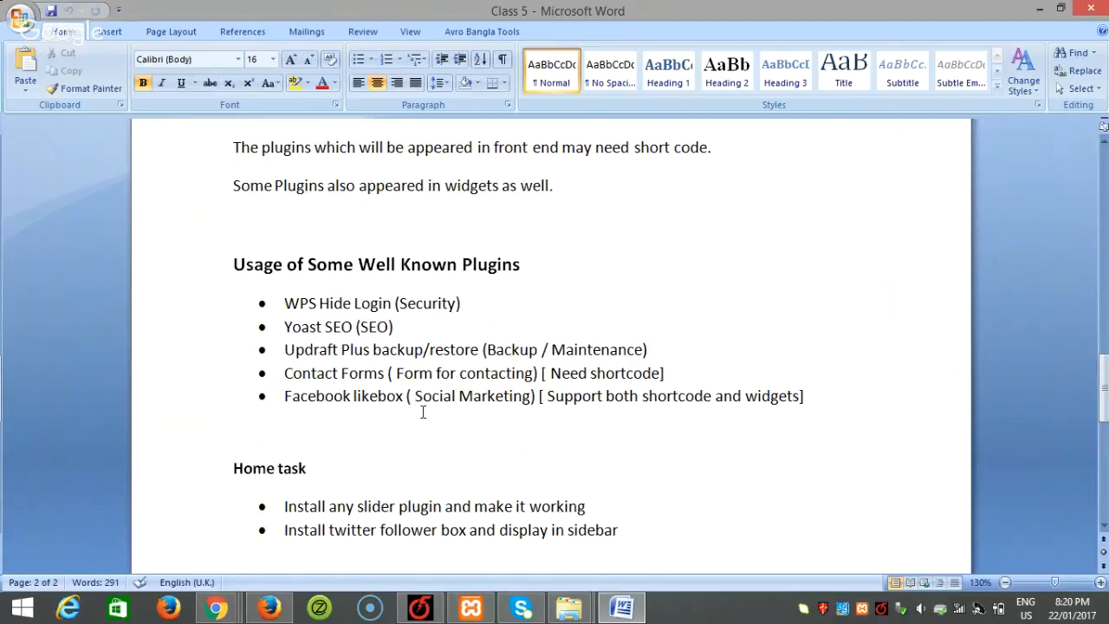
{"action": "scroll", "coordinate": [424, 411], "scroll_direction": "up", "scroll_amount": 5}
{"action": "scroll", "coordinate": [425, 410], "scroll_direction": "up", "scroll_amount": 20}
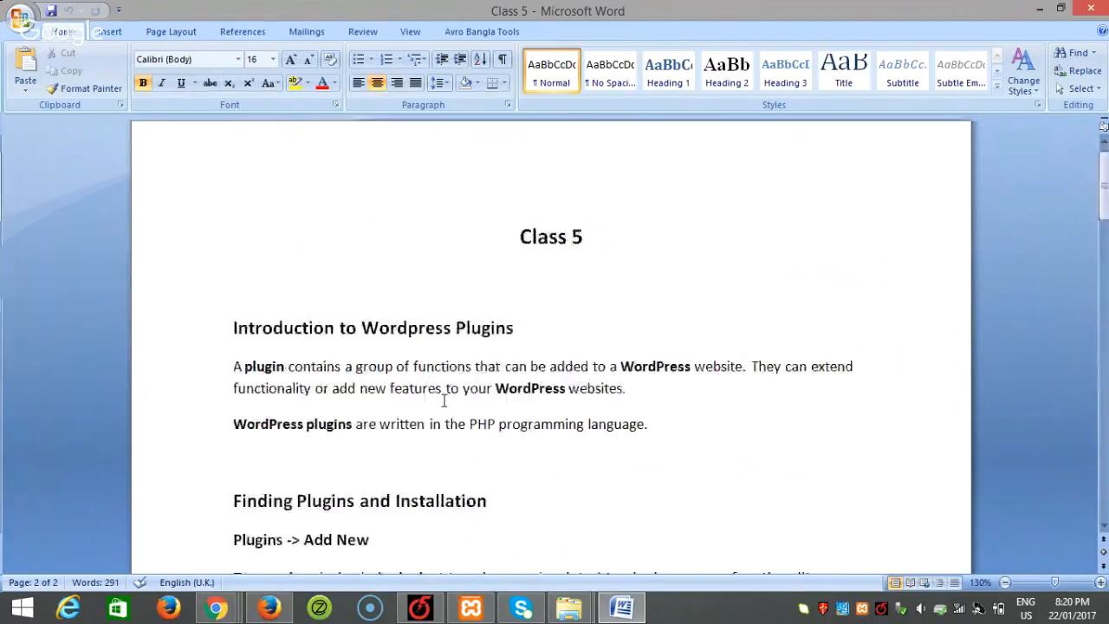
{"action": "scroll", "coordinate": [589, 404], "scroll_direction": "down", "scroll_amount": 2}
{"action": "scroll", "coordinate": [596, 402], "scroll_direction": "down", "scroll_amount": 2}
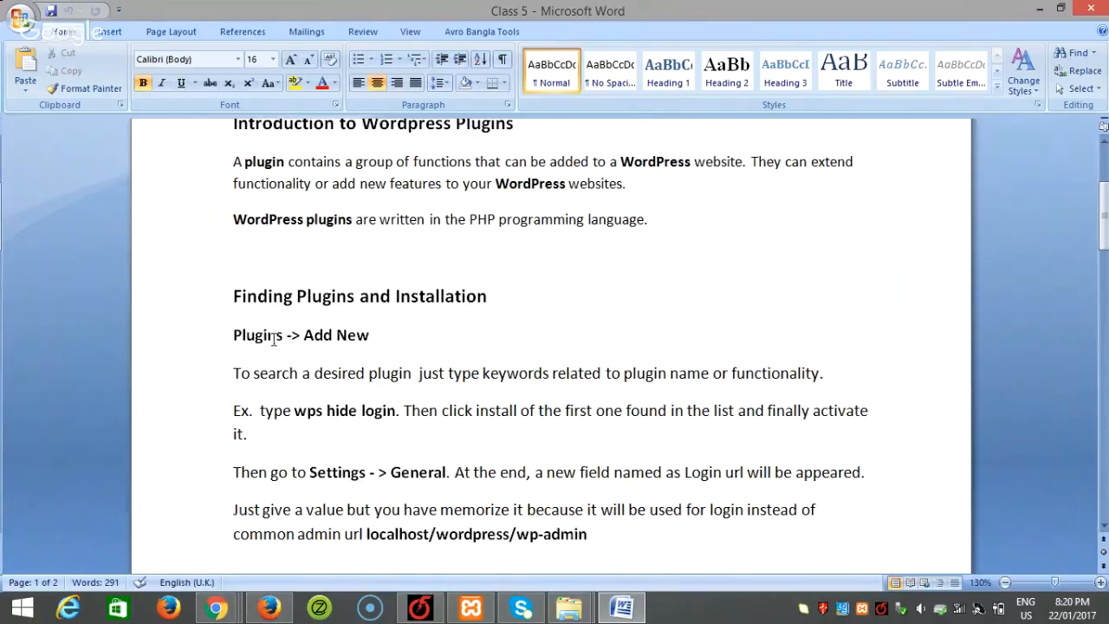
- Switch to Firefox and look over the WordPress Add Plugins page, including the upload form, featured plugins and plugin search
{"action": "left_click", "coordinate": [268, 607]}
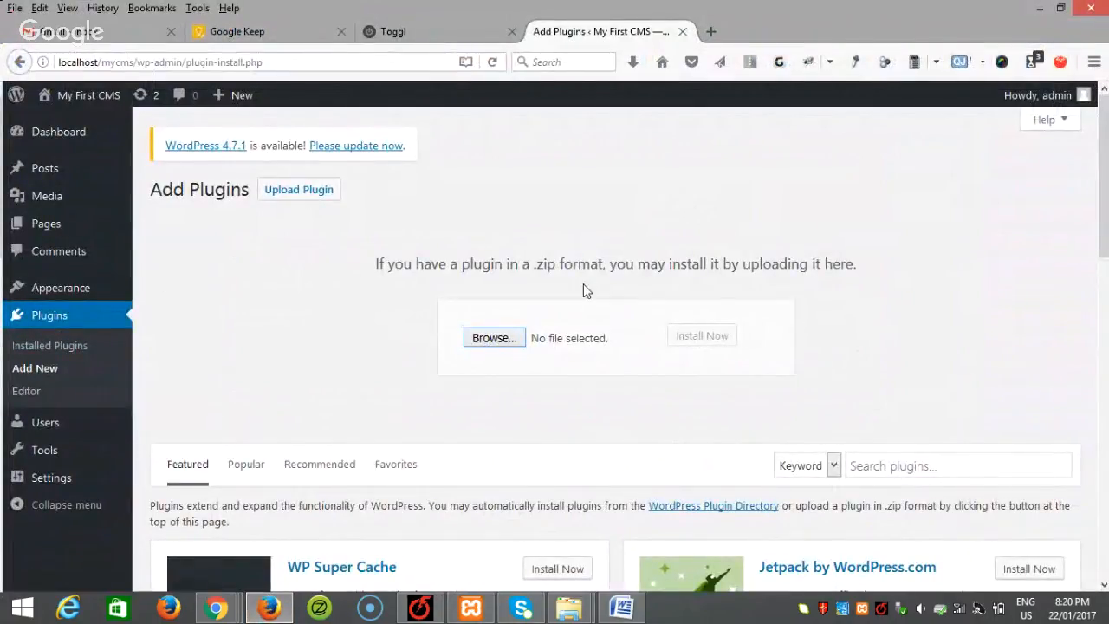
{"action": "scroll", "coordinate": [584, 289], "scroll_direction": "down", "scroll_amount": 1}
{"action": "scroll", "coordinate": [584, 290], "scroll_direction": "down", "scroll_amount": 2}
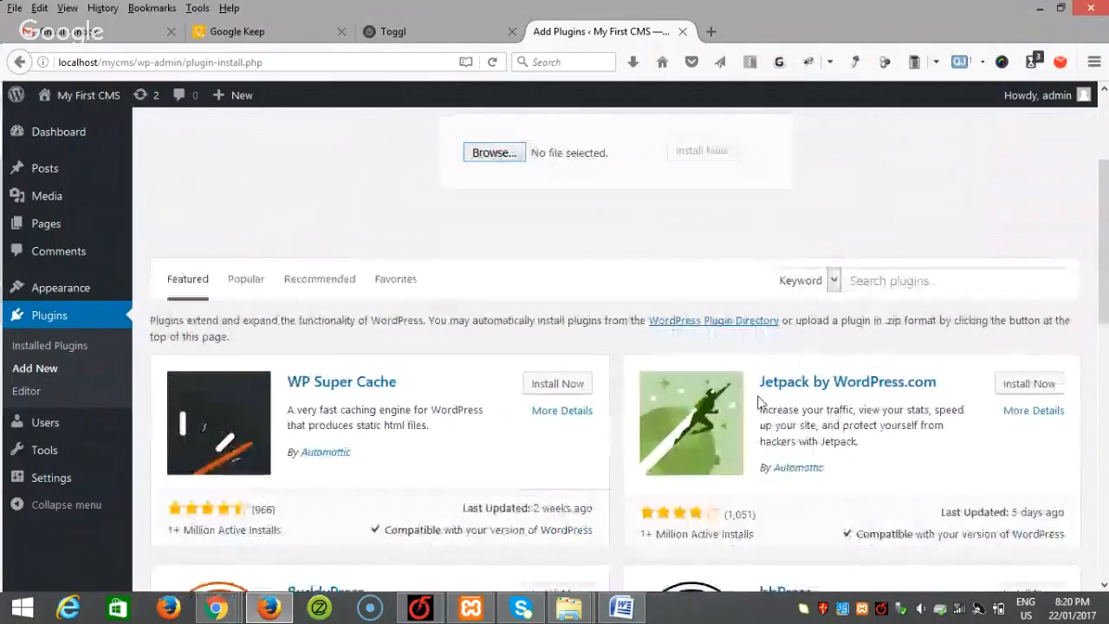
{"action": "scroll", "coordinate": [767, 394], "scroll_direction": "up", "scroll_amount": 3}
{"action": "scroll", "coordinate": [780, 381], "scroll_direction": "down", "scroll_amount": 1}
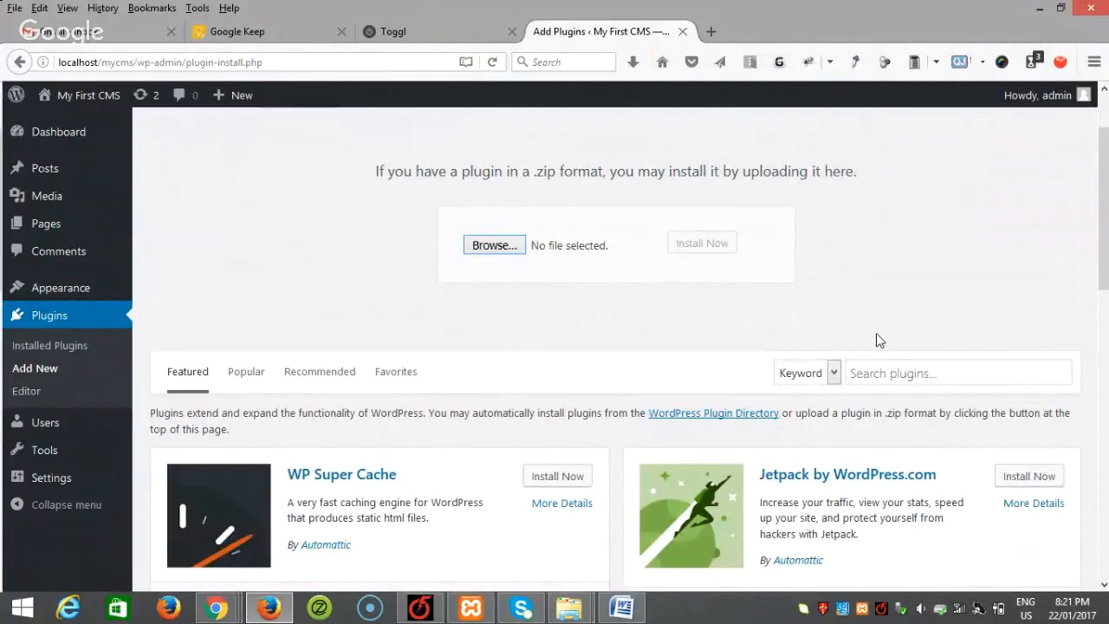
{"action": "left_click", "coordinate": [890, 373]}
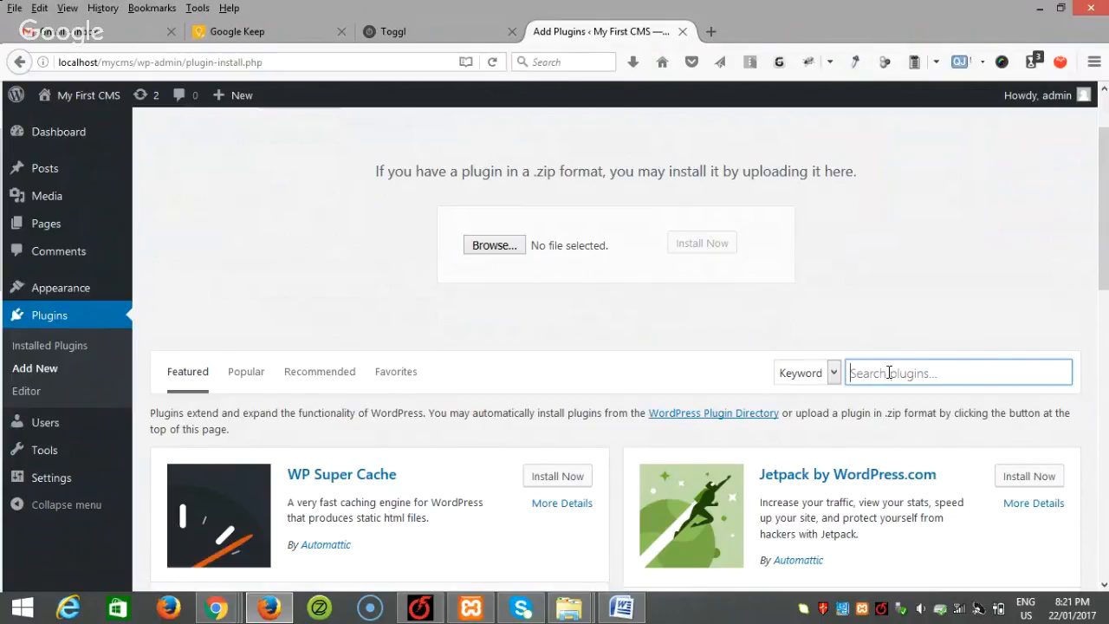
- Switch to the Class 5 document in Word and check the WPS Hide Login entry among the well-known plugins
{"action": "left_click", "coordinate": [619, 609]}
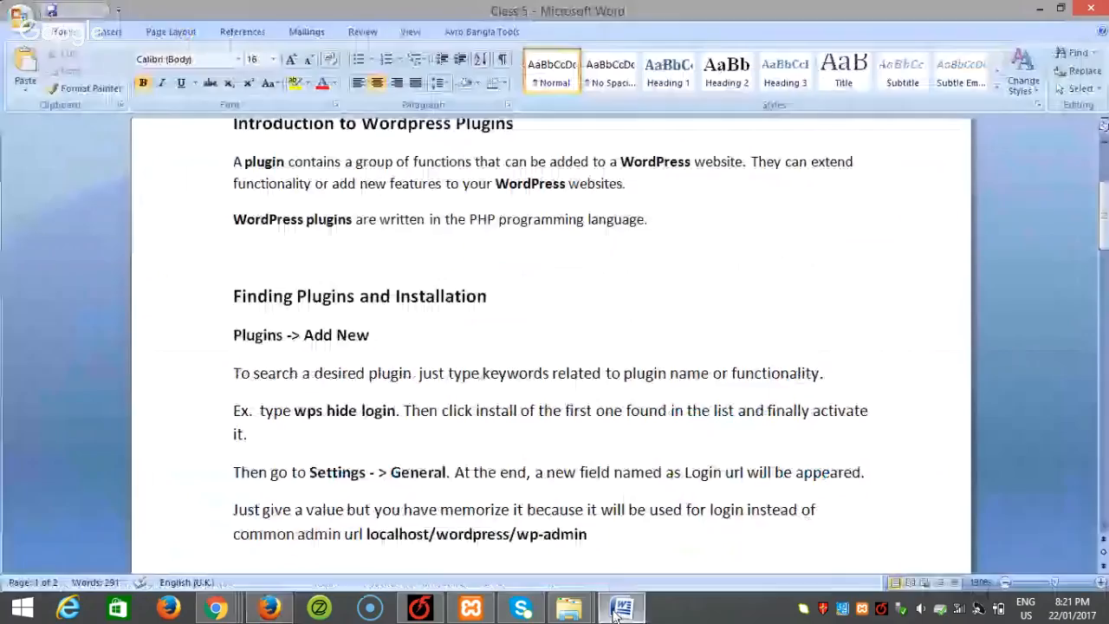
{"action": "scroll", "coordinate": [547, 421], "scroll_direction": "down", "scroll_amount": 3}
{"action": "scroll", "coordinate": [548, 421], "scroll_direction": "down", "scroll_amount": 10}
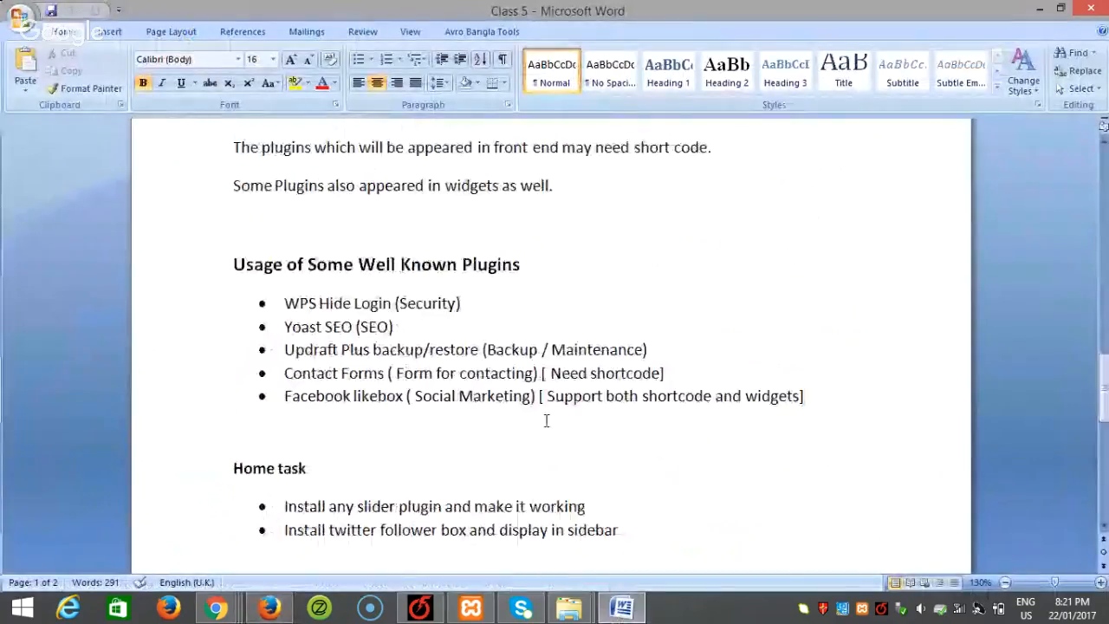
{"action": "left_click", "coordinate": [391, 303]}
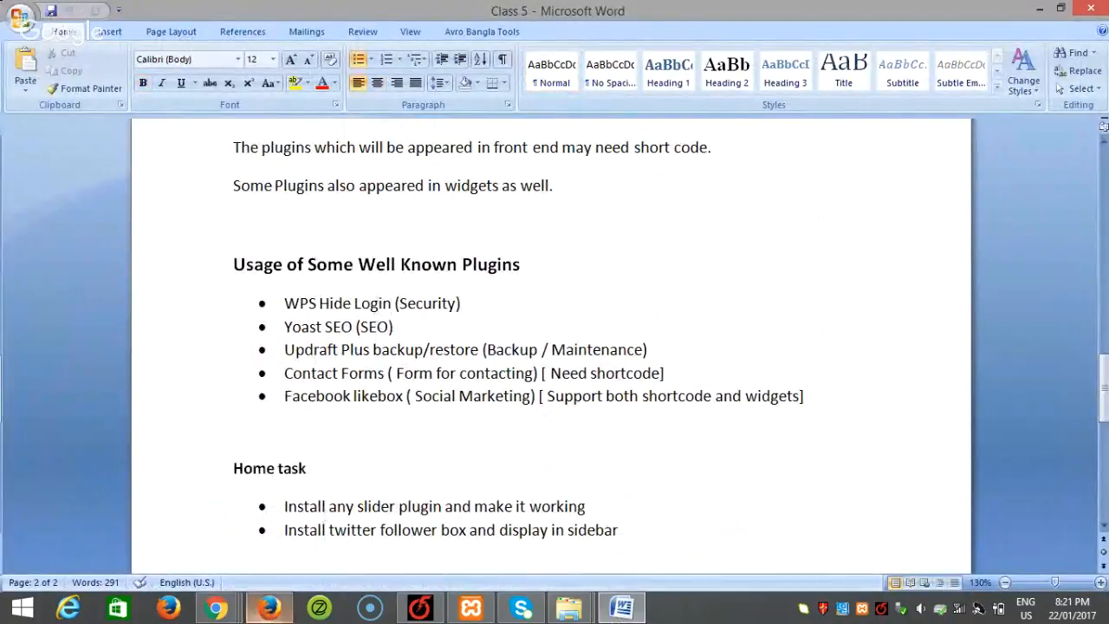
- Return to Firefox, search the plugin directory for WPS Hide Login and look over the results
{"action": "key", "text": "alt+Tab"}
{"action": "left_click", "coordinate": [904, 367]}
{"action": "type", "text": "wp"}
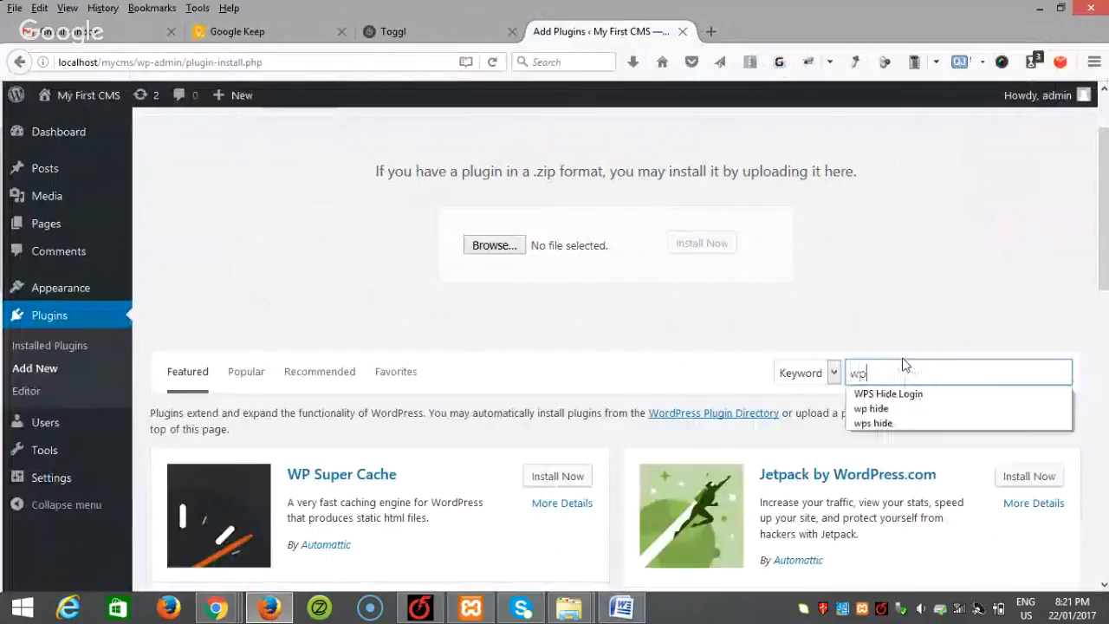
{"action": "left_click", "coordinate": [905, 392]}
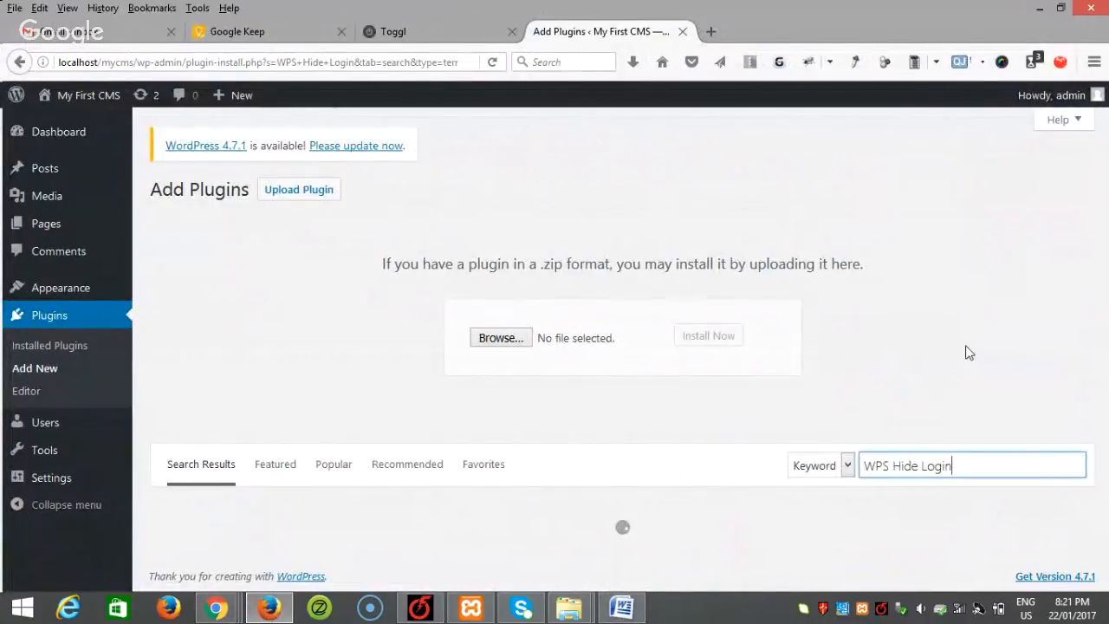
{"action": "scroll", "coordinate": [968, 352], "scroll_direction": "down", "scroll_amount": 5}
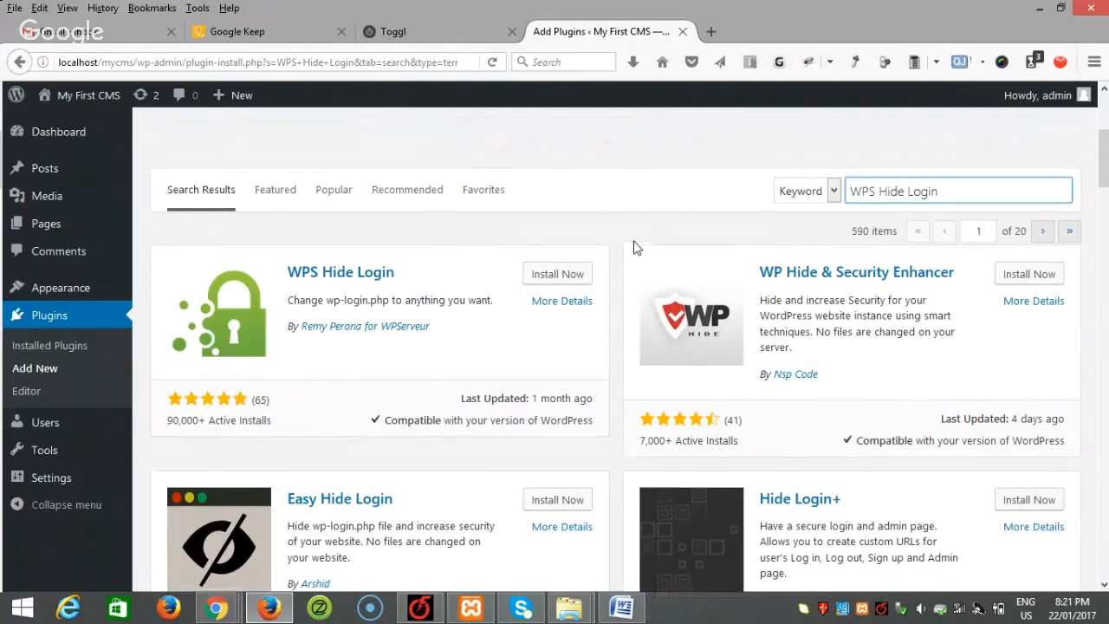
- Install the WPS Hide Login plugin from the wps-hide-login.1.1.7 zip file in the Class 5 plugins folder and activate it
{"action": "scroll", "coordinate": [634, 248], "scroll_direction": "up", "scroll_amount": 5}
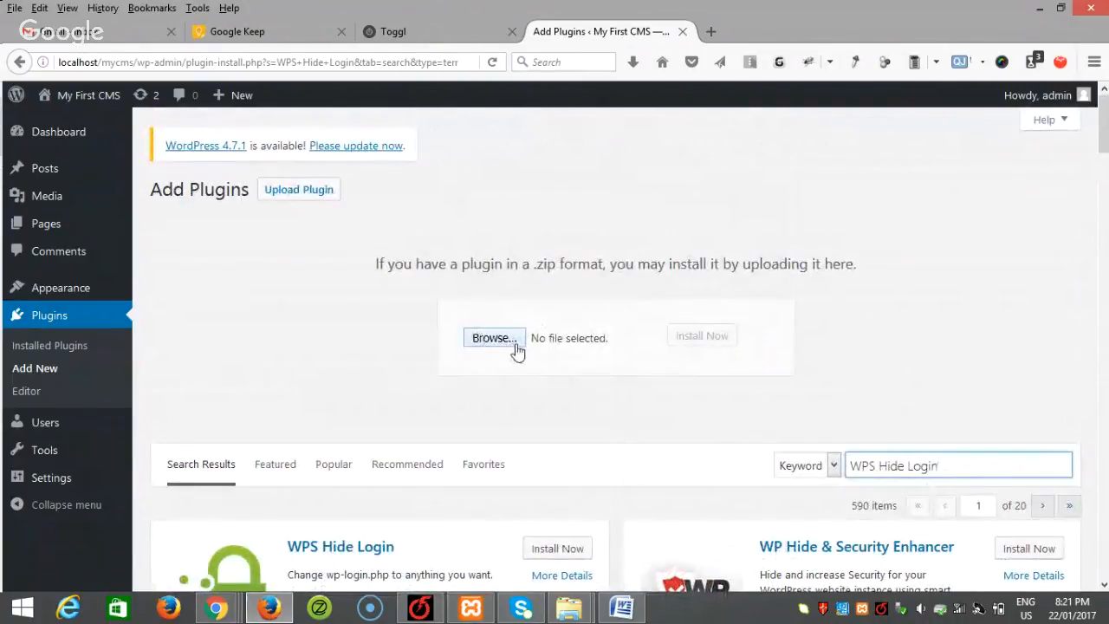
{"action": "left_click", "coordinate": [485, 339]}
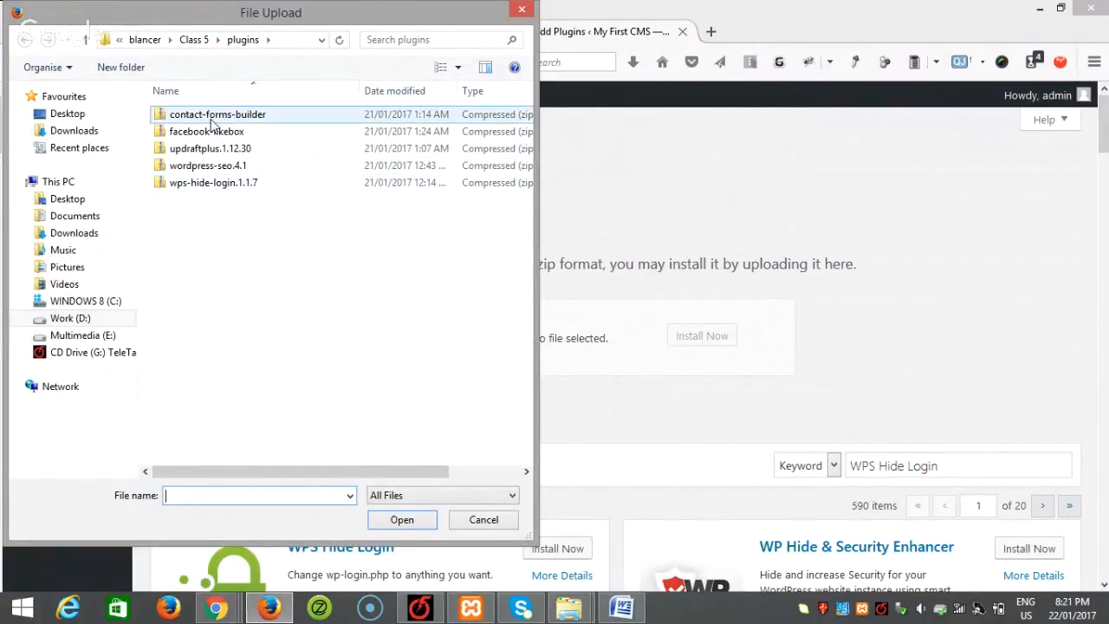
{"action": "left_click", "coordinate": [230, 187]}
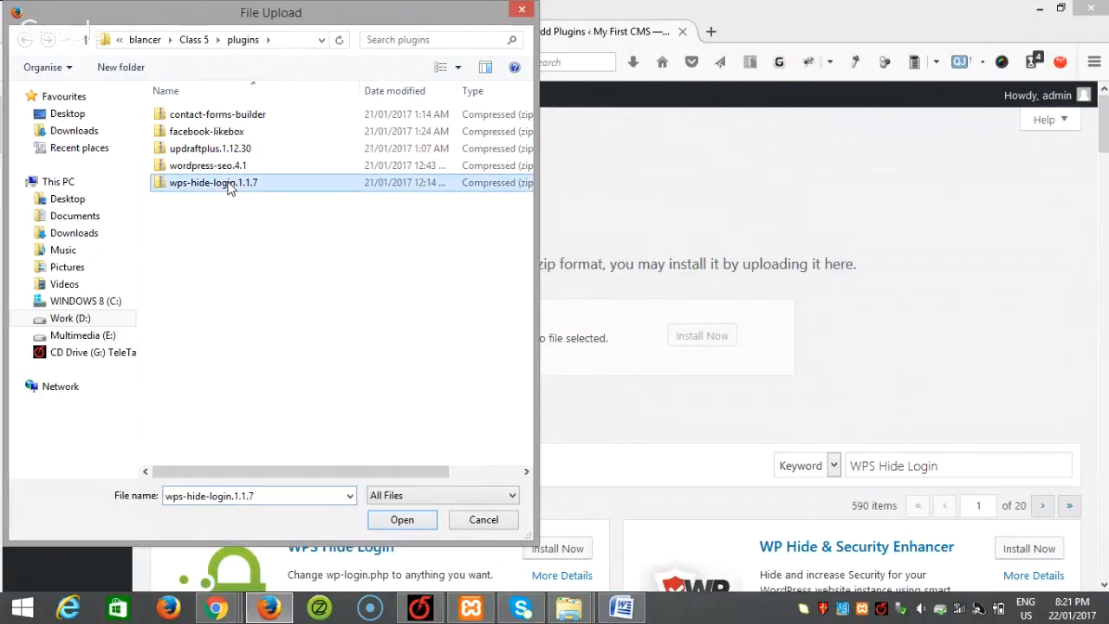
{"action": "left_click", "coordinate": [401, 520]}
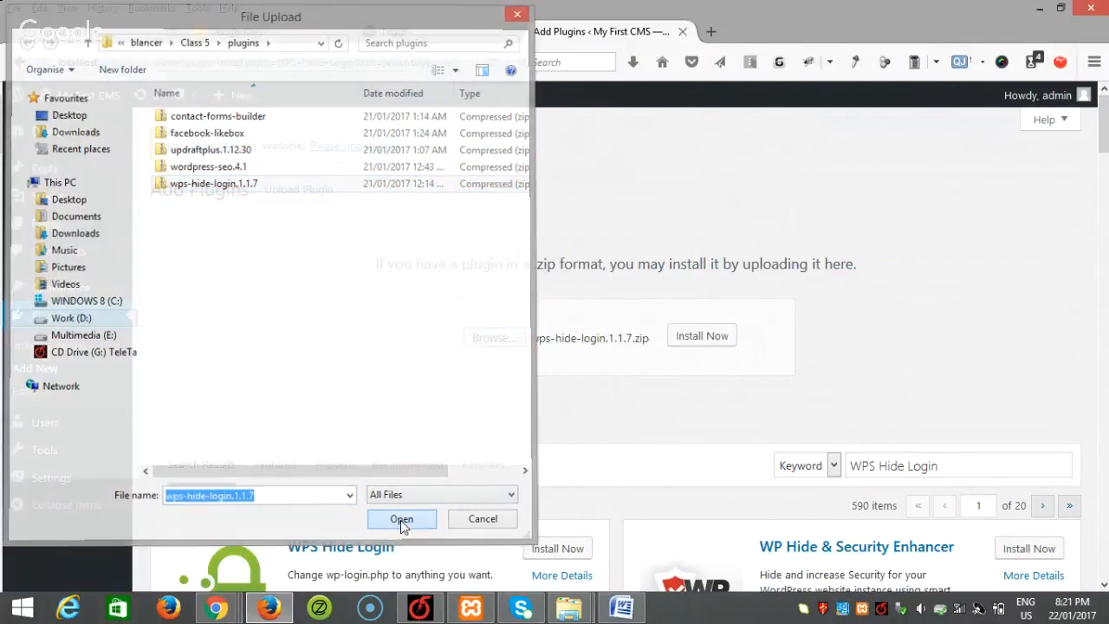
{"action": "left_click", "coordinate": [702, 336]}
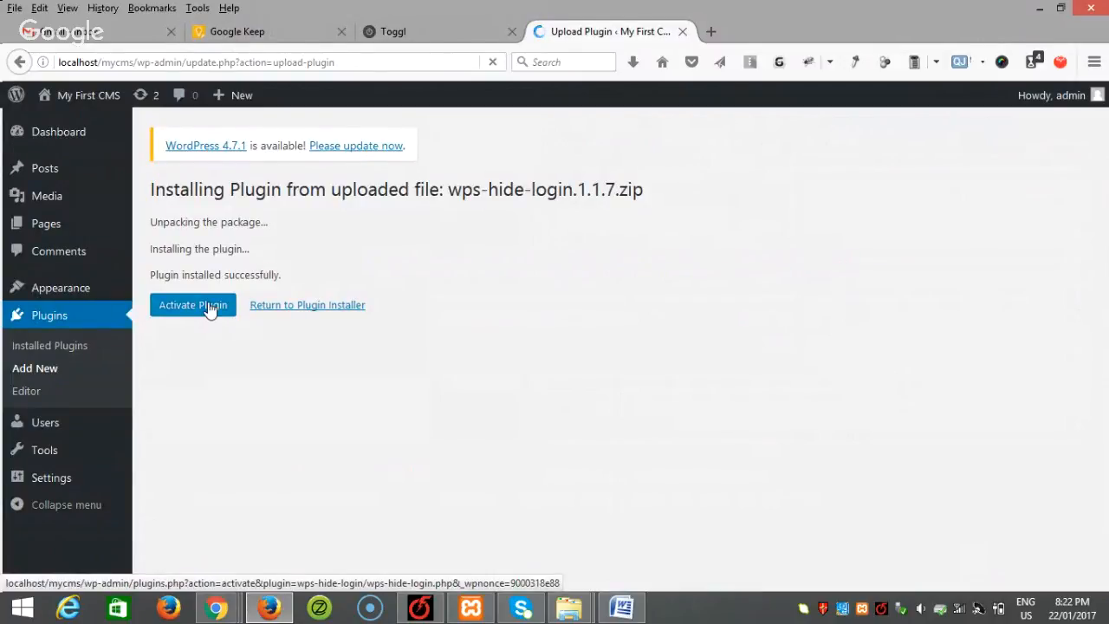
{"action": "left_click", "coordinate": [210, 310]}
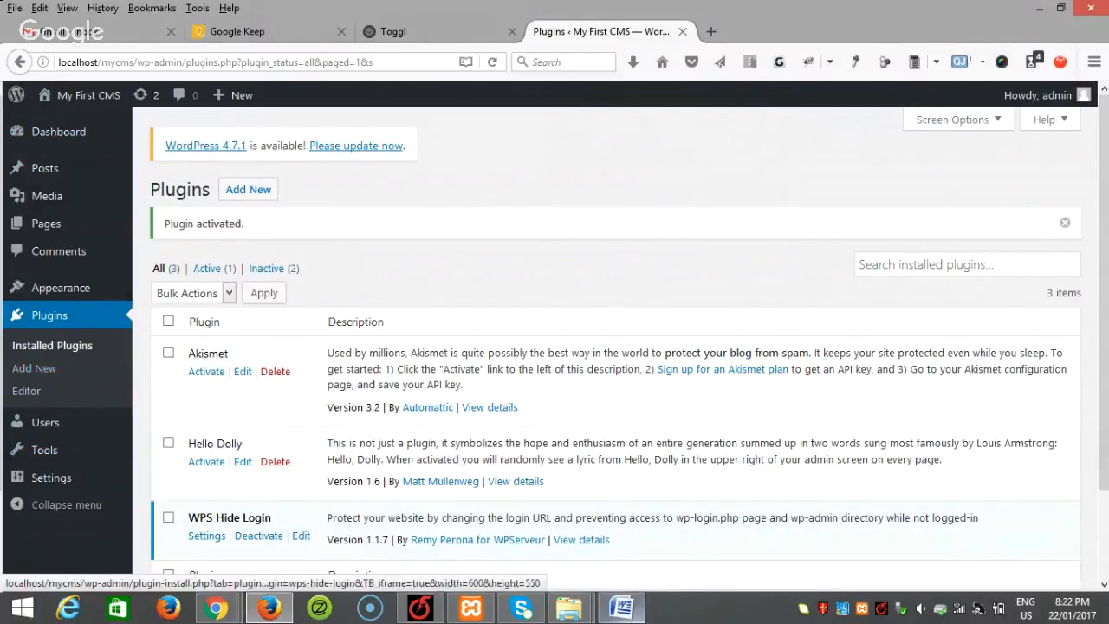
- Switch to the Class 5 document in Word and read where the plugin's login URL is set
{"action": "left_click", "coordinate": [622, 609]}
{"action": "scroll", "coordinate": [635, 440], "scroll_direction": "down", "scroll_amount": 2}
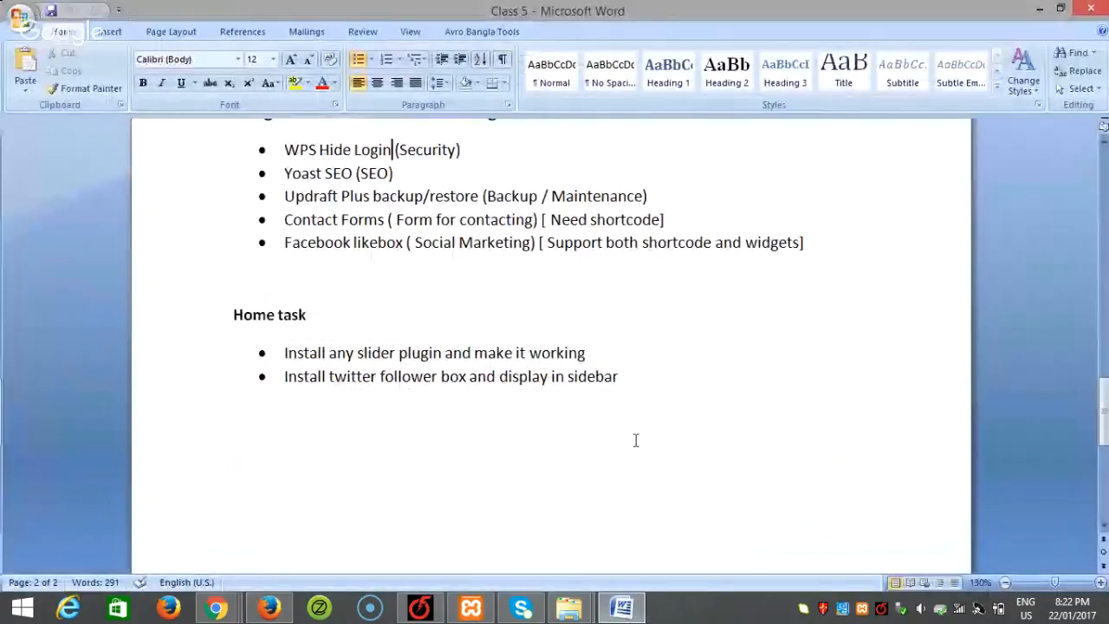
{"action": "scroll", "coordinate": [635, 440], "scroll_direction": "down", "scroll_amount": 3}
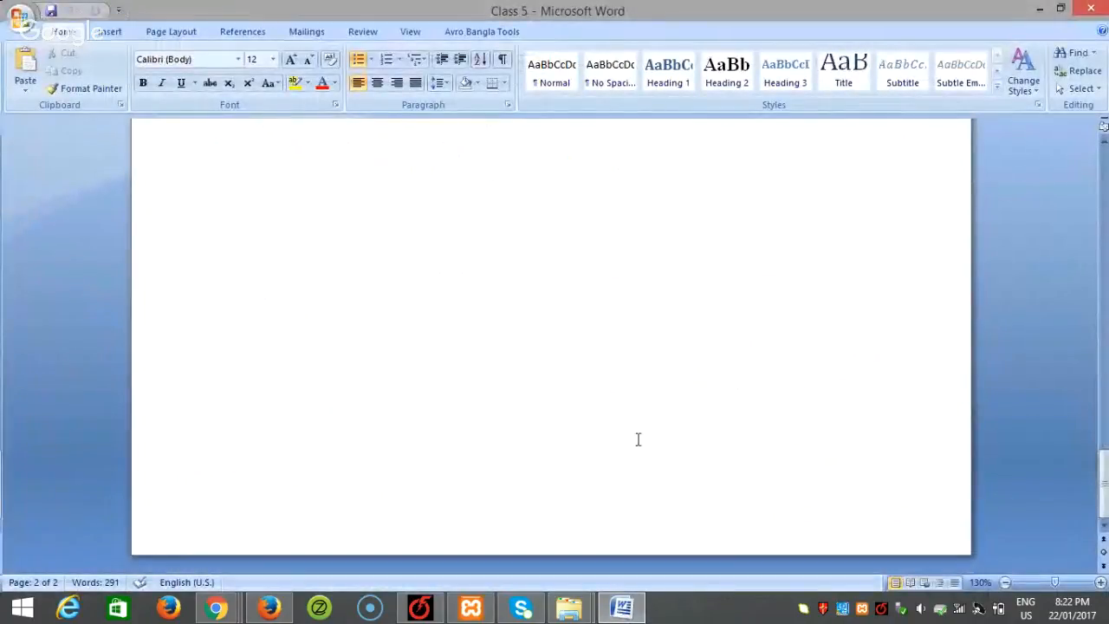
{"action": "scroll", "coordinate": [636, 437], "scroll_direction": "up", "scroll_amount": 15}
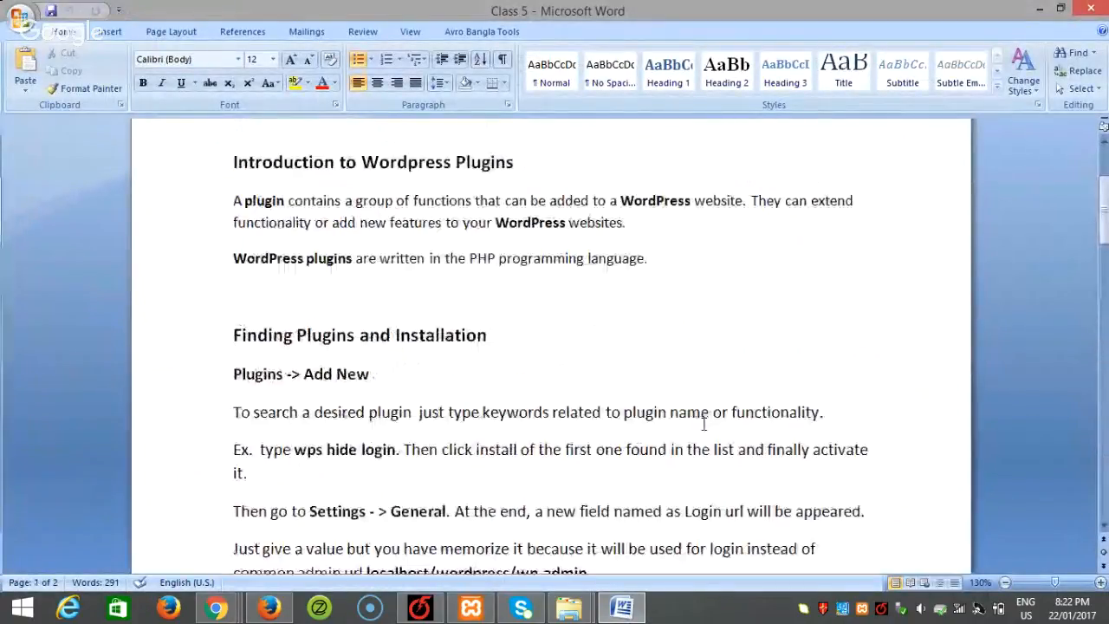
{"action": "scroll", "coordinate": [703, 423], "scroll_direction": "down", "scroll_amount": 2}
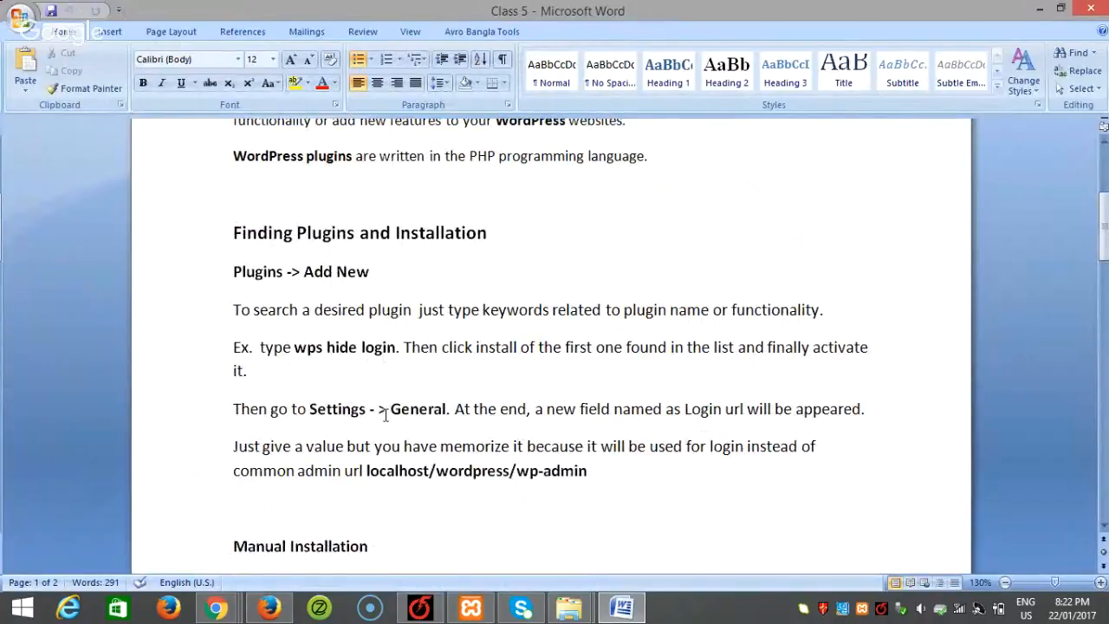
- Switch to Firefox and open WordPress's General settings at the WPS Hide Login section's Login url field
{"action": "left_click", "coordinate": [270, 607]}
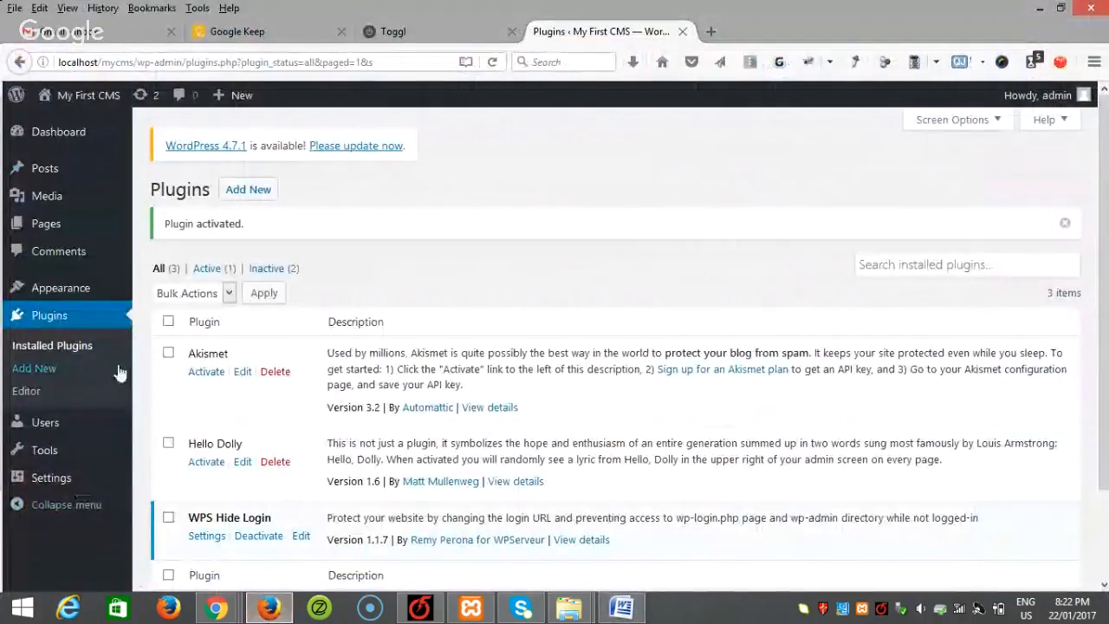
{"action": "mouse_move", "coordinate": [66, 485]}
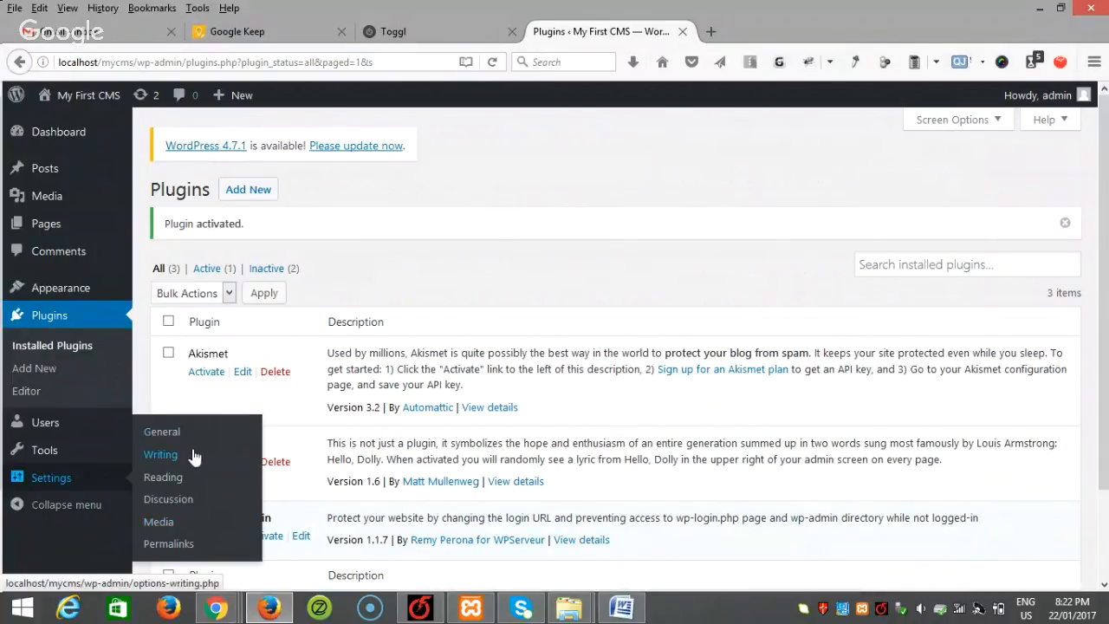
{"action": "left_click", "coordinate": [161, 432]}
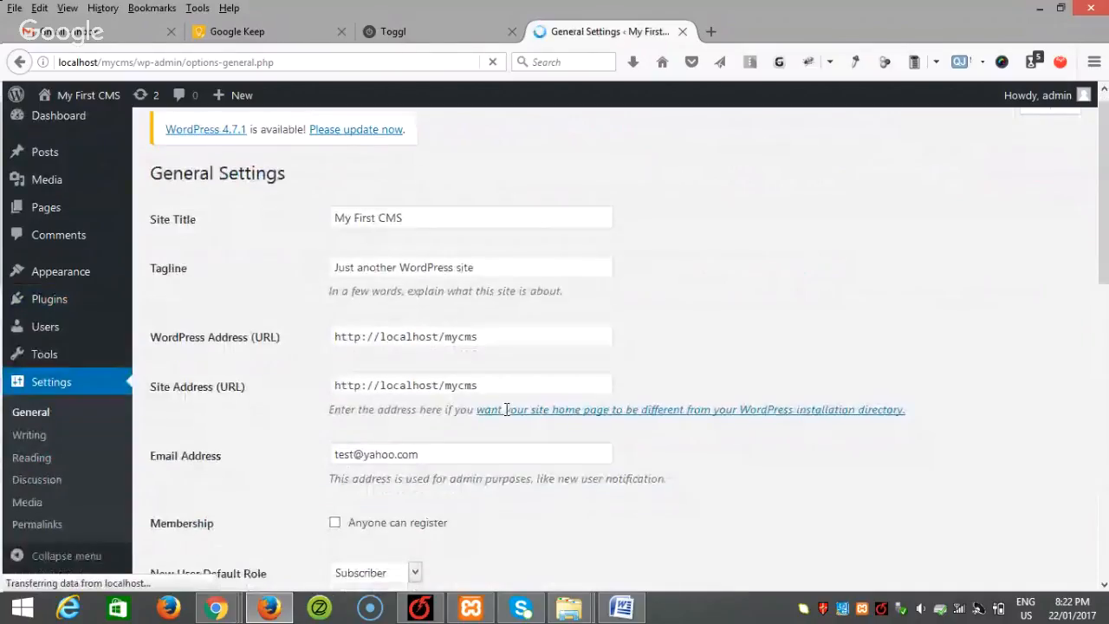
{"action": "scroll", "coordinate": [507, 409], "scroll_direction": "down", "scroll_amount": 10}
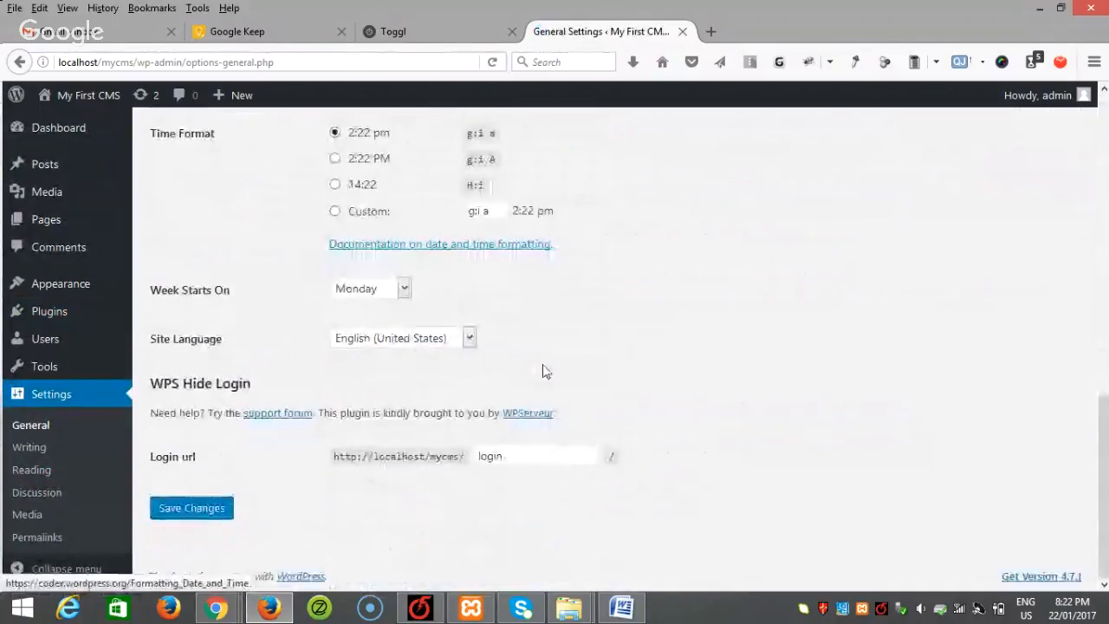
{"action": "left_click", "coordinate": [530, 456]}
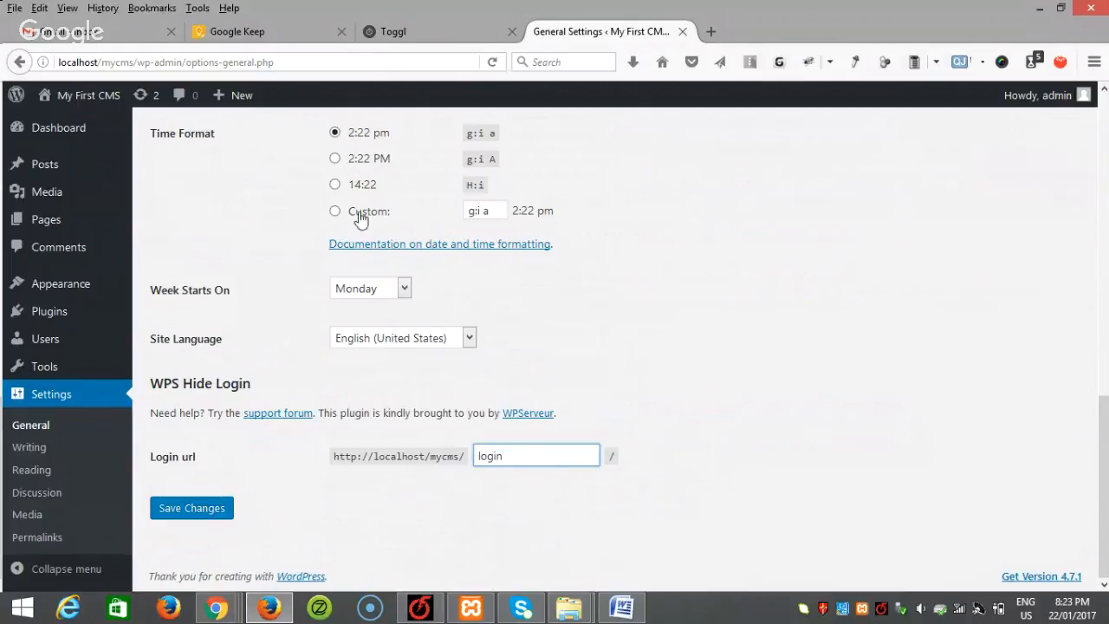
- Highlight the default admin address localhost/mycms/wp-admin and its wp-admin part in the browser's address
{"action": "left_click_drag", "start_coordinate": [136, 58], "coordinate": [187, 56]}
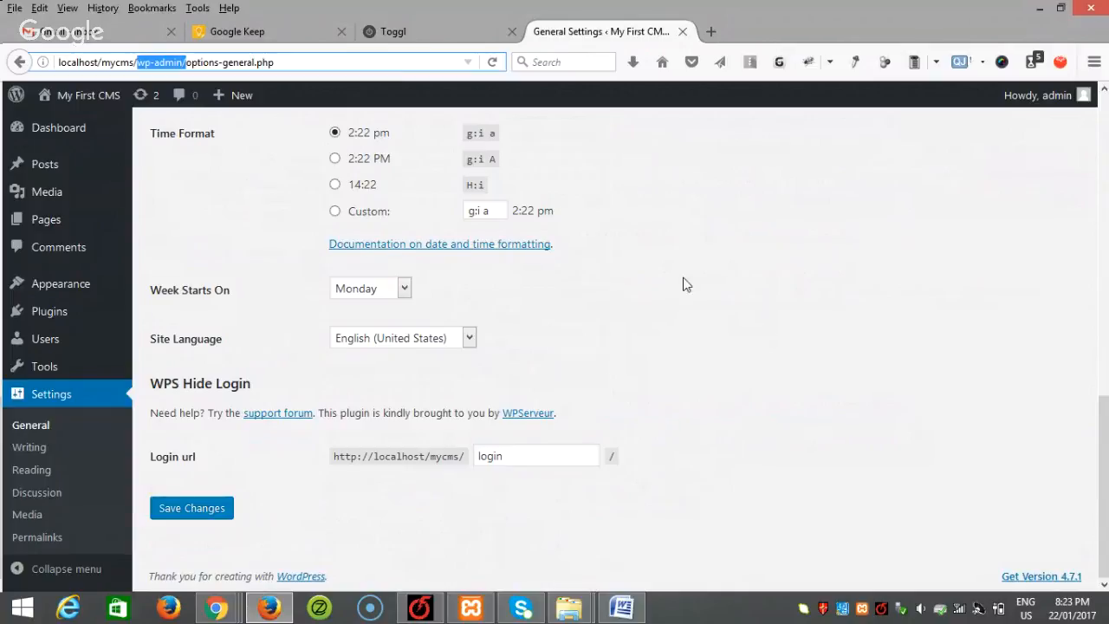
{"action": "left_click", "coordinate": [189, 62]}
{"action": "left_click_drag", "start_coordinate": [186, 62], "coordinate": [53, 58]}
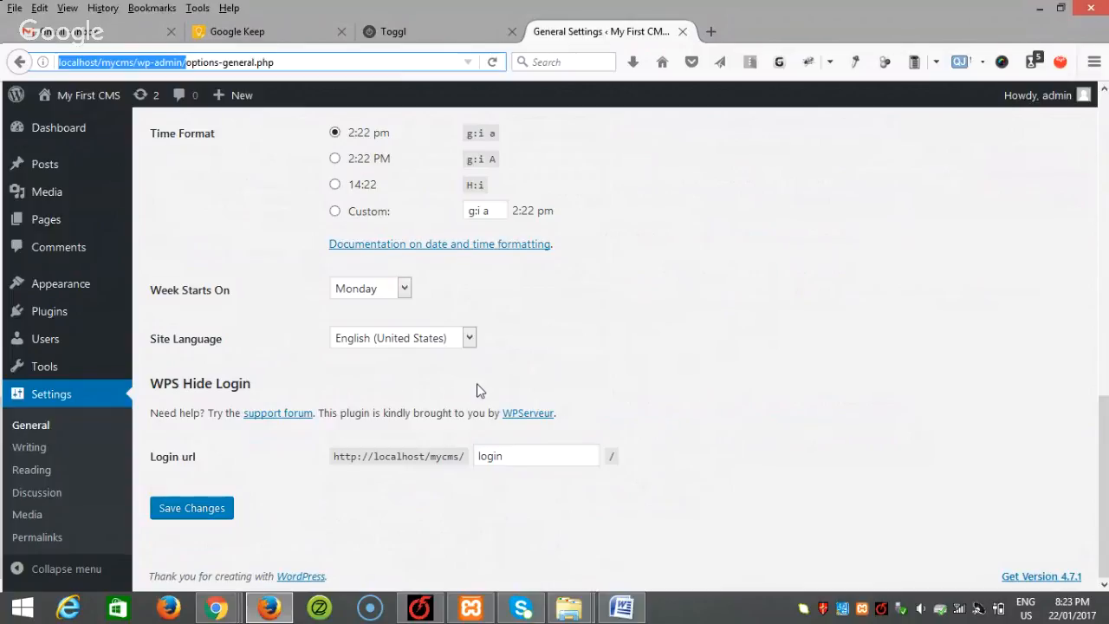
{"action": "left_click", "coordinate": [184, 62]}
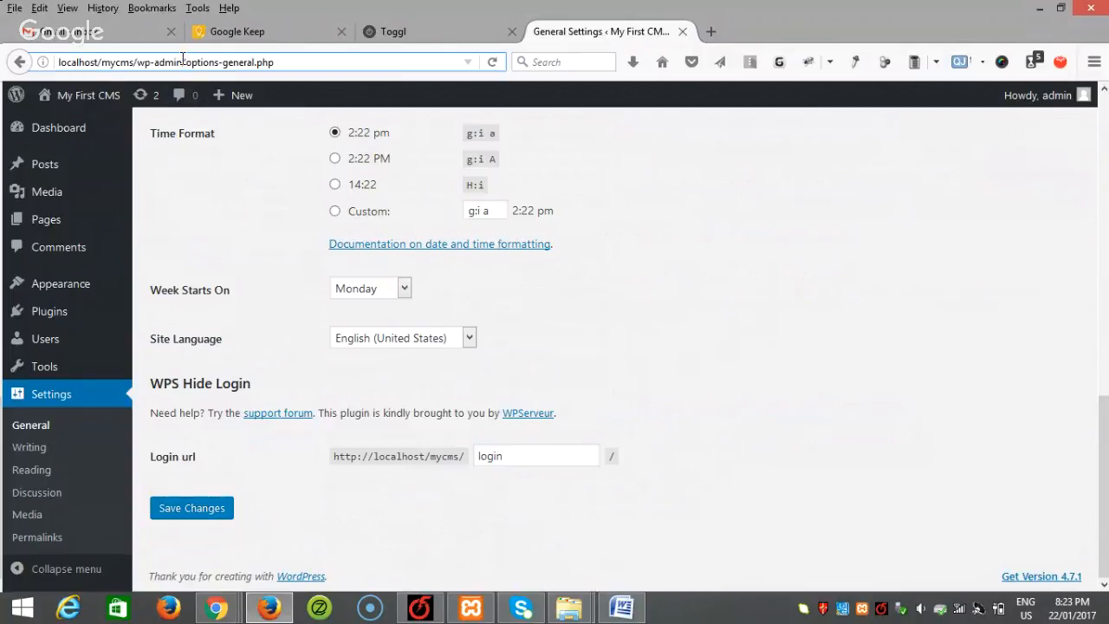
{"action": "left_click_drag", "start_coordinate": [183, 63], "coordinate": [139, 61]}
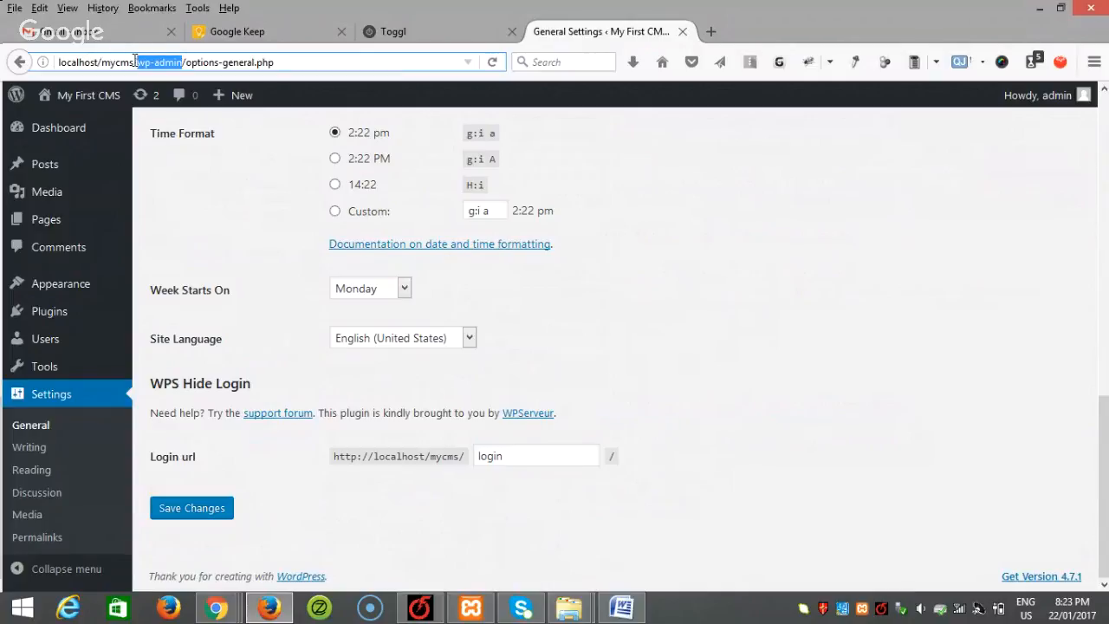
- Set the WPS Hide Login login URL to pieroom, save the settings and check the saved field
{"action": "double_click", "coordinate": [513, 455]}
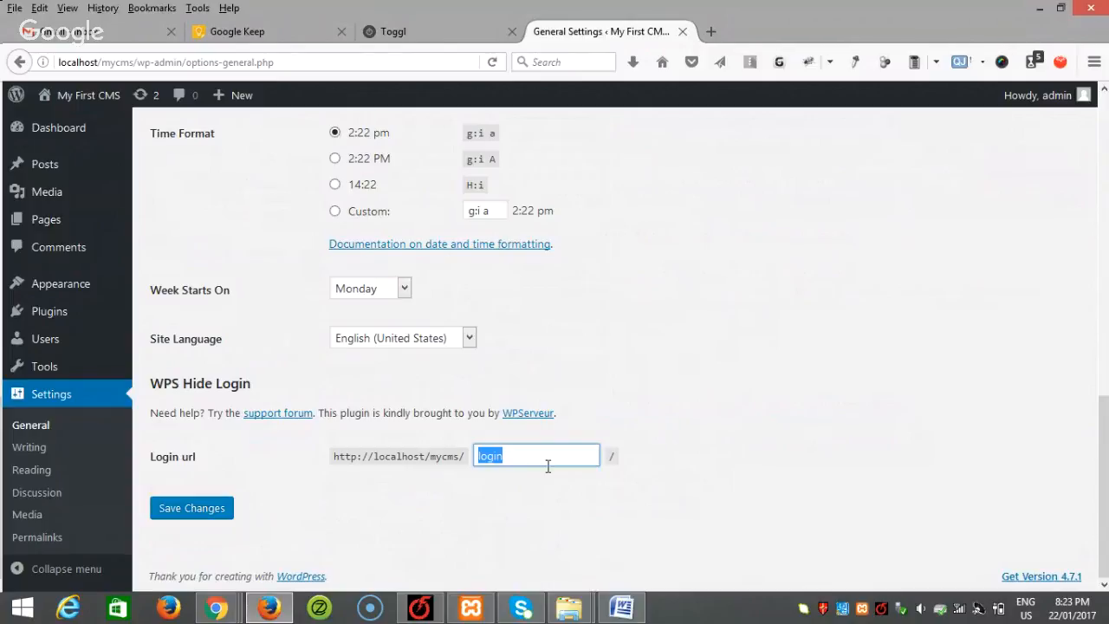
{"action": "key", "text": "BackSpace"}
{"action": "type", "text": "pieroom"}
{"action": "left_click", "coordinate": [195, 509]}
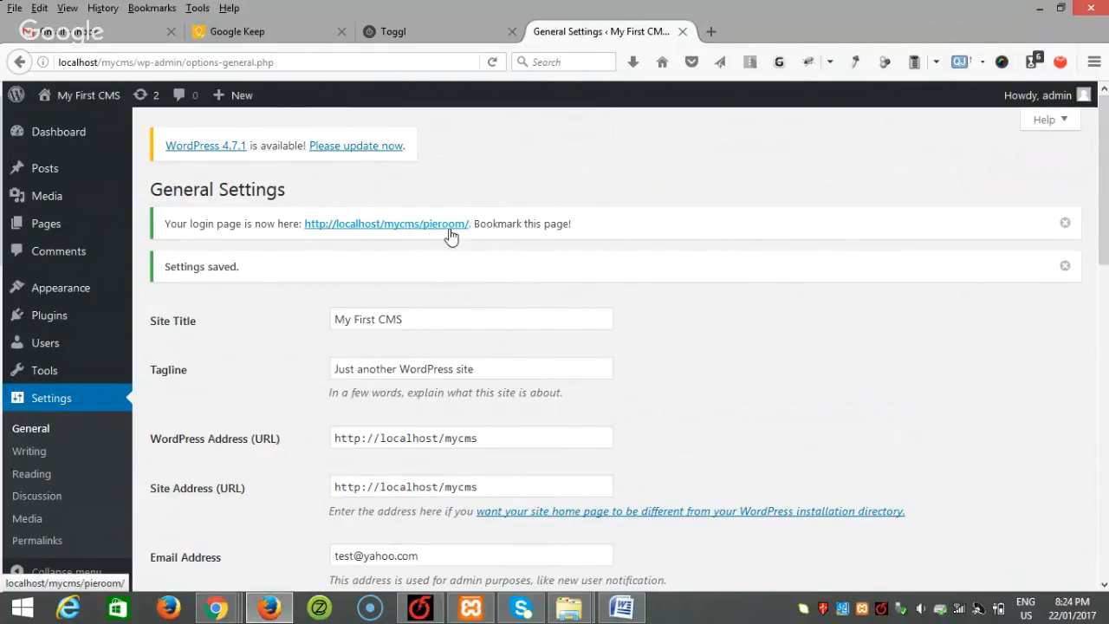
{"action": "left_click_drag", "start_coordinate": [1107, 163], "coordinate": [1107, 503]}
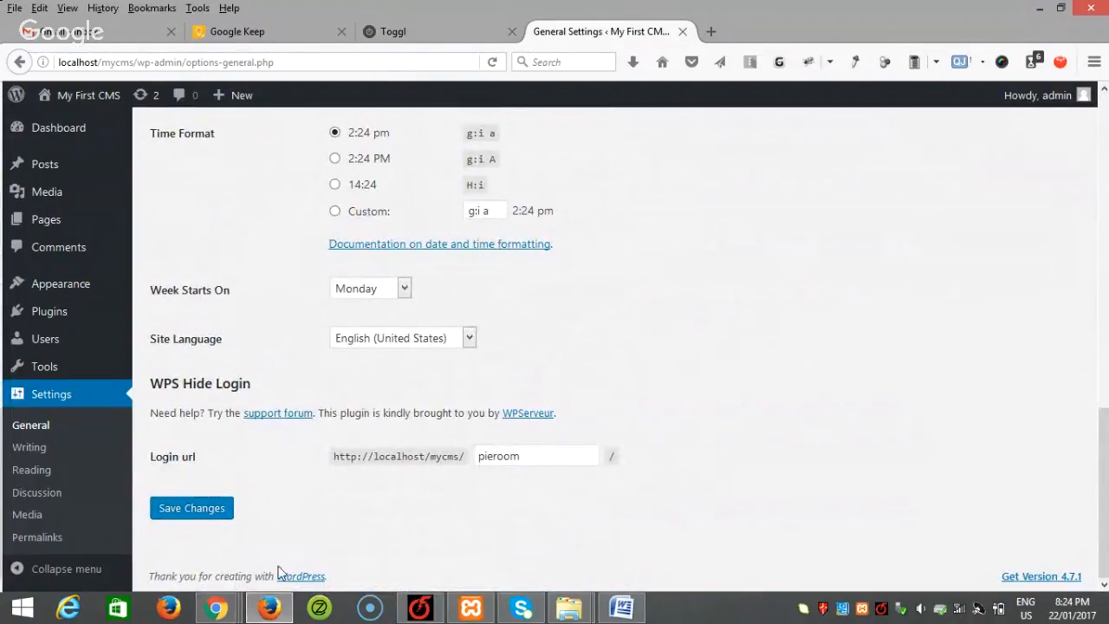
- Copy localhost/mycms/wp-admin from Firefox's address, open it in a new Chrome tab and examine the page that loads
{"action": "mouse_move", "coordinate": [216, 607]}
{"action": "left_click", "coordinate": [153, 543]}
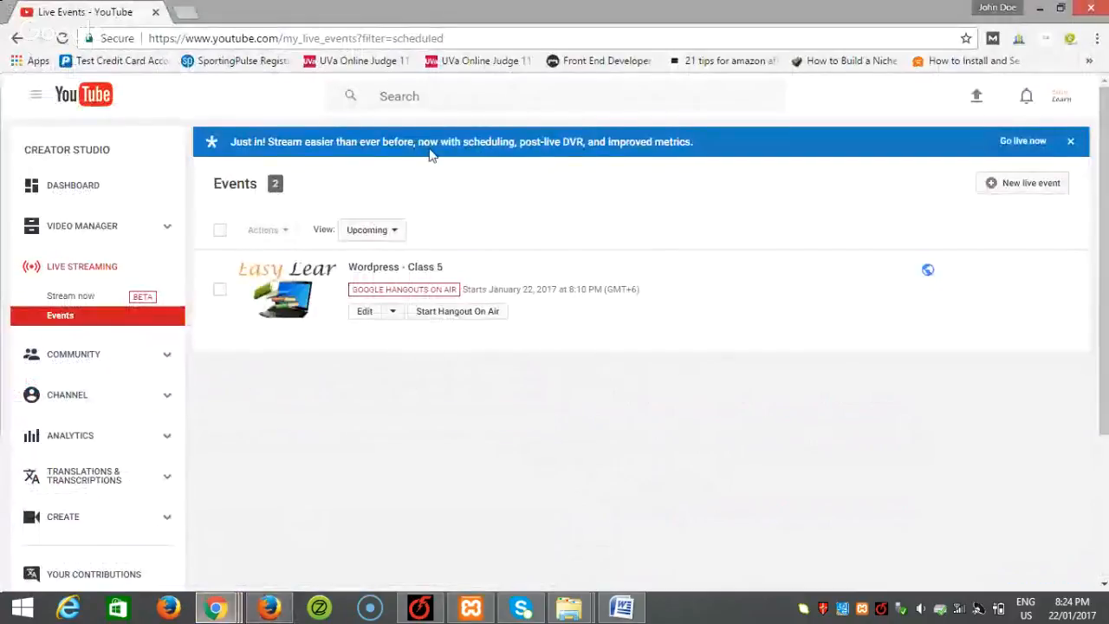
{"action": "left_click", "coordinate": [270, 608]}
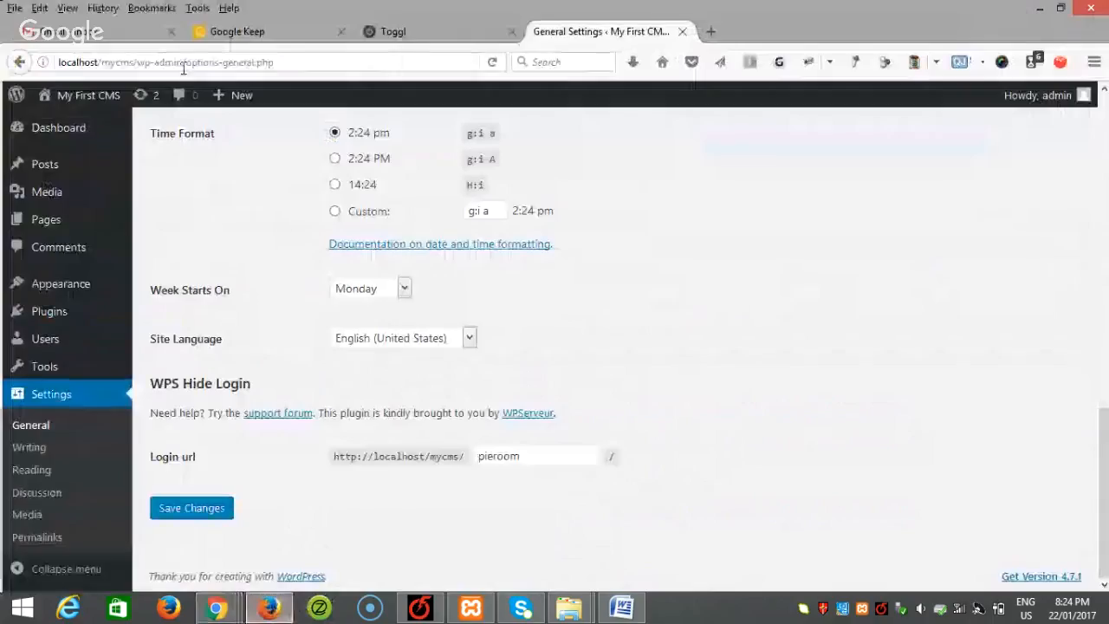
{"action": "left_click_drag", "start_coordinate": [181, 62], "coordinate": [53, 62]}
{"action": "key", "text": "ctrl+c"}
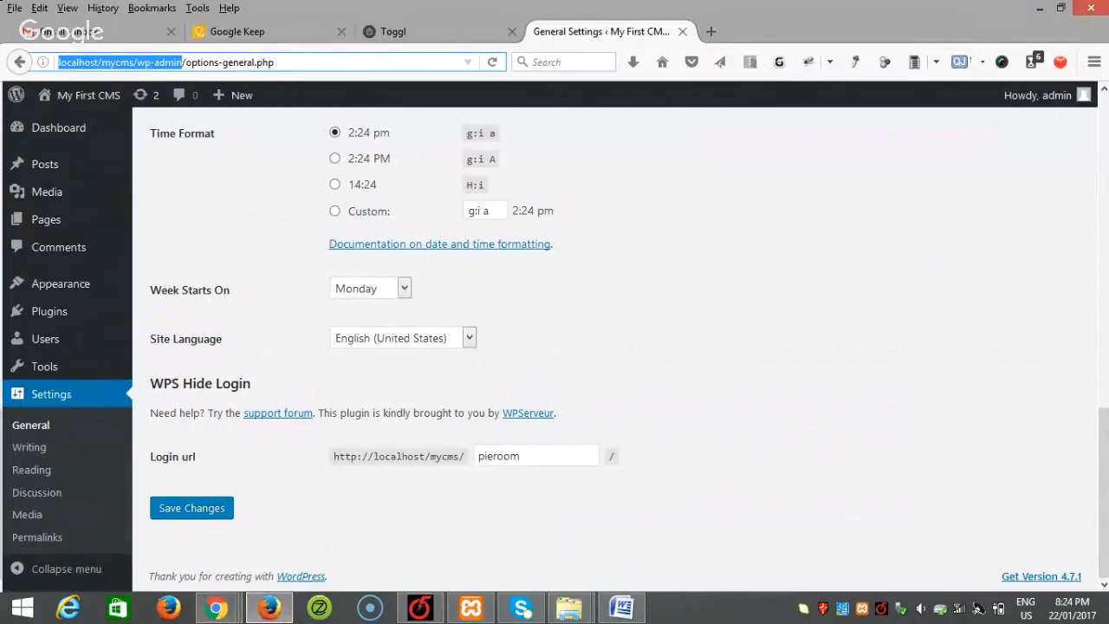
{"action": "mouse_move", "coordinate": [216, 607]}
{"action": "left_click", "coordinate": [111, 530]}
{"action": "key", "text": "ctrl+t"}
{"action": "key", "text": "ctrl+v"}
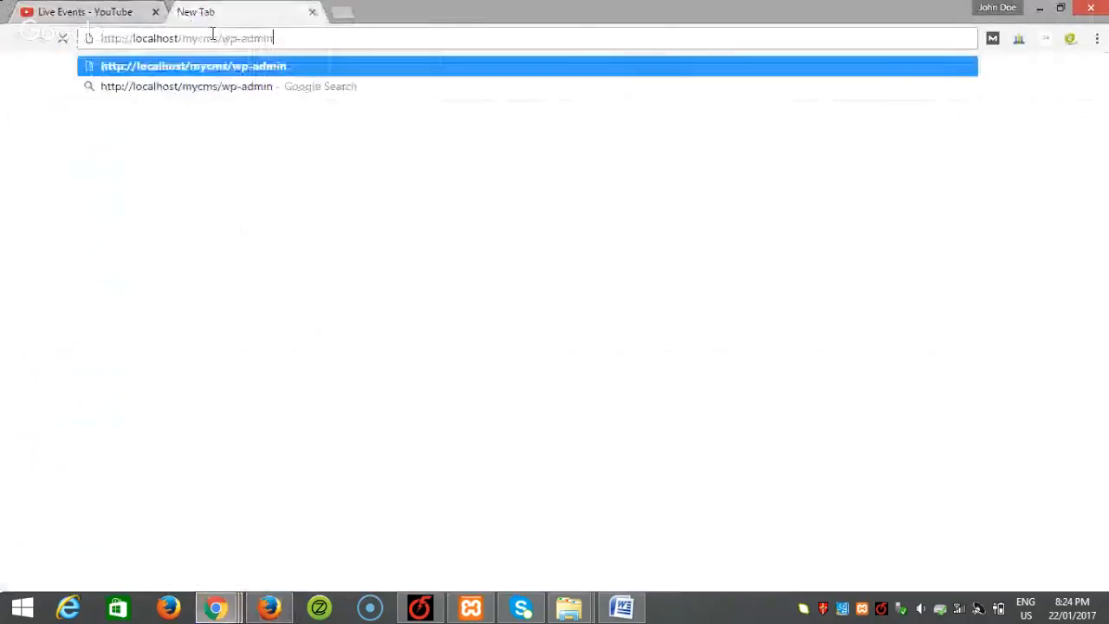
{"action": "key", "text": "Return"}
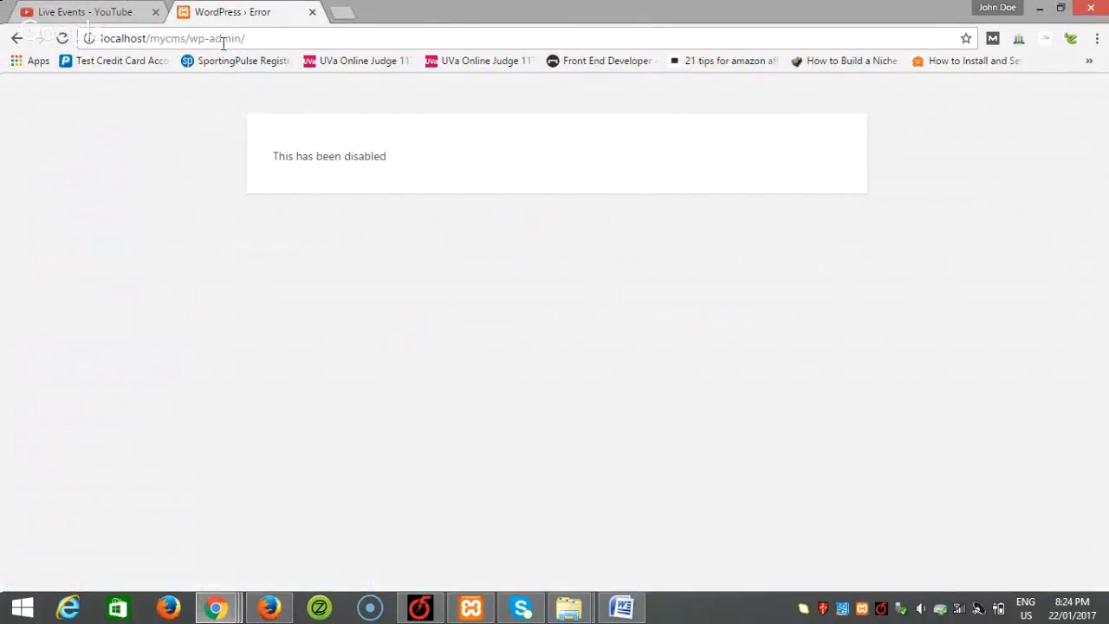
{"action": "left_click_drag", "start_coordinate": [277, 173], "coordinate": [391, 178]}
{"action": "left_click", "coordinate": [446, 156]}
- Replace wp-admin with pieroom in the Chrome address, load the custom login page and highlight its address
{"action": "left_click_drag", "start_coordinate": [243, 38], "coordinate": [191, 44]}
{"action": "type", "text": "pers"}
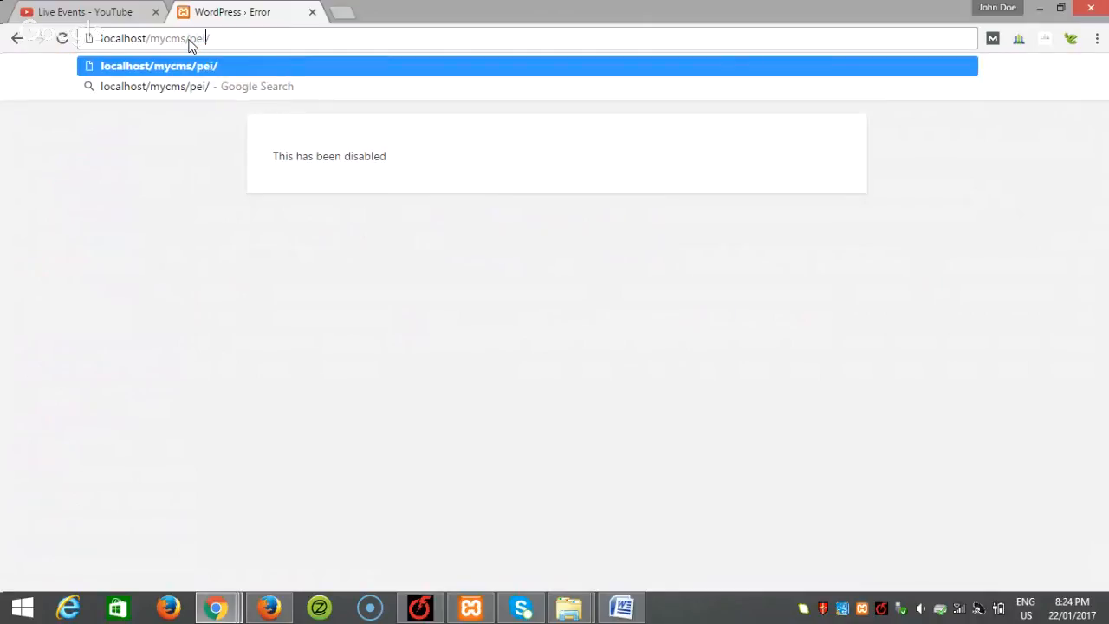
{"action": "key", "text": "BackSpace"}
{"action": "key", "text": "BackSpace"}
{"action": "key", "text": "BackSpace"}
{"action": "type", "text": "ieroom"}
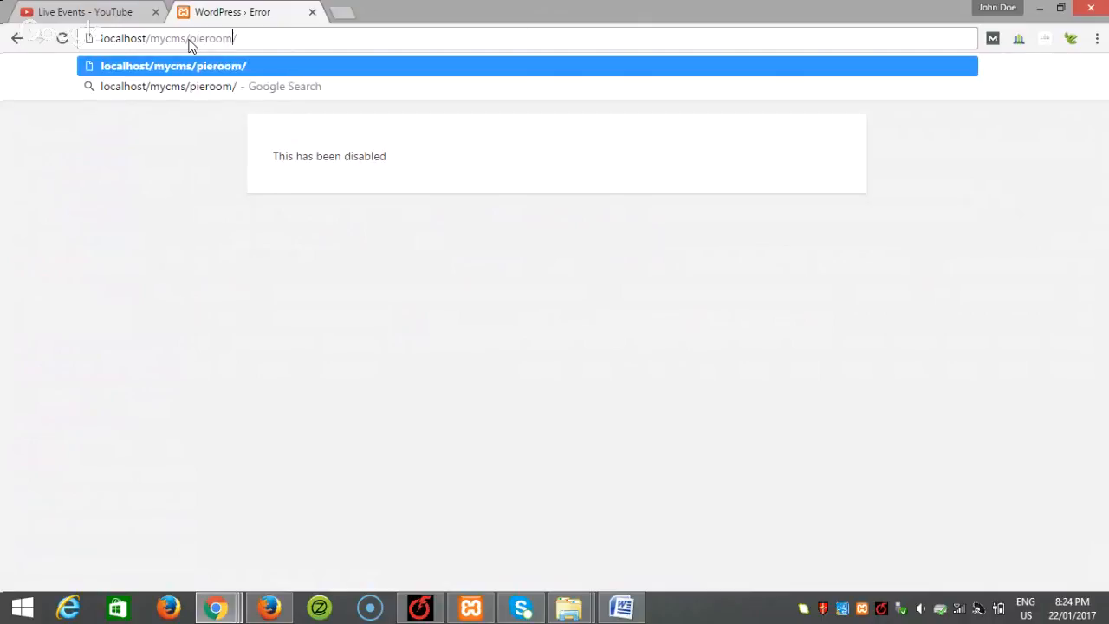
{"action": "key", "text": "Return"}
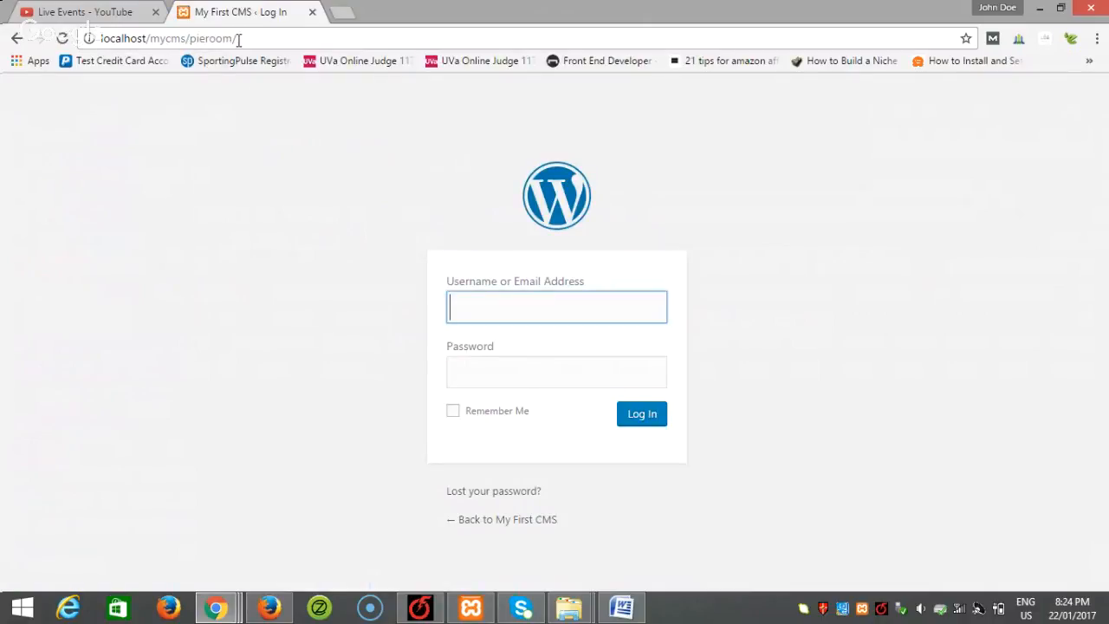
{"action": "left_click", "coordinate": [95, 33]}
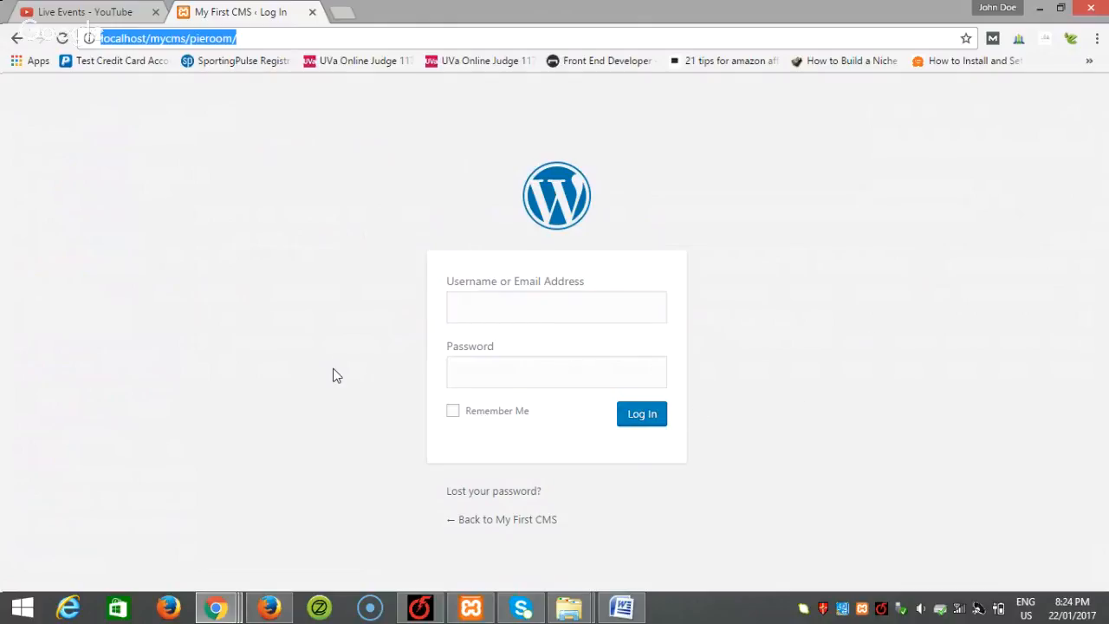
- Recheck the Login url field in Firefox, switch to the Class 5 document in Word and highlight Yoast SEO in the plugin list
{"action": "left_click", "coordinate": [269, 606]}
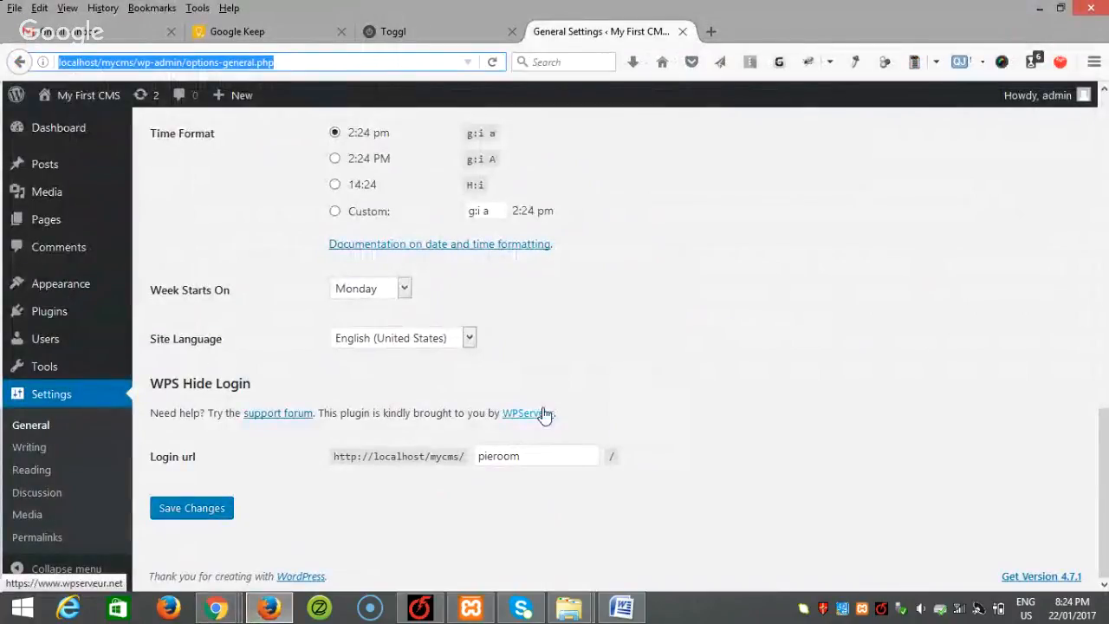
{"action": "left_click", "coordinate": [544, 458]}
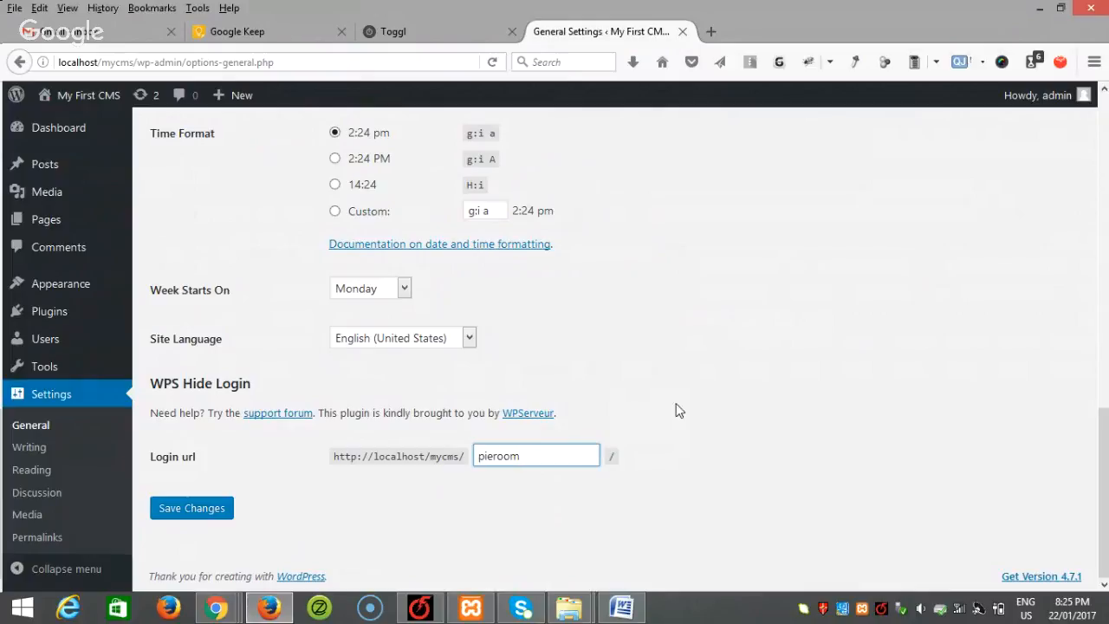
{"action": "left_click", "coordinate": [624, 608]}
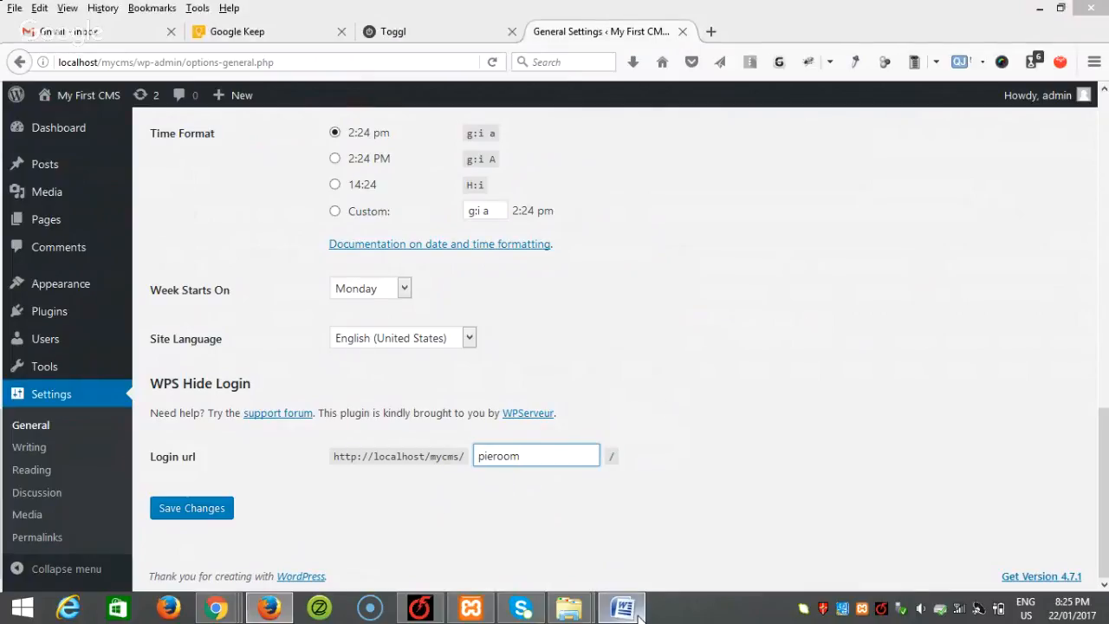
{"action": "scroll", "coordinate": [581, 389], "scroll_direction": "down", "scroll_amount": 15}
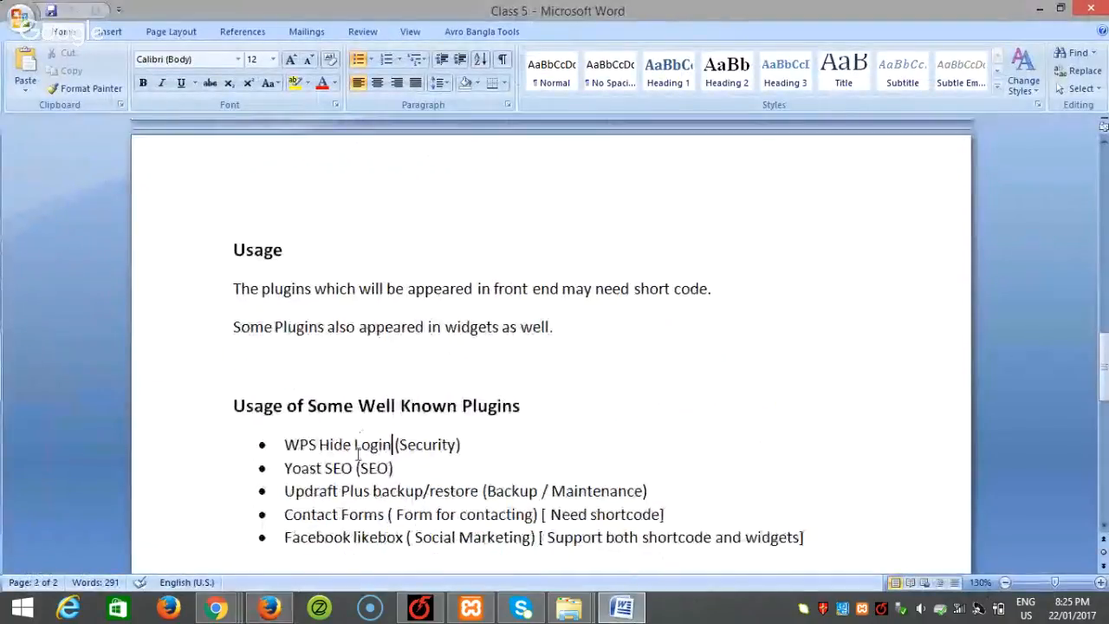
{"action": "triple_click", "coordinate": [406, 468]}
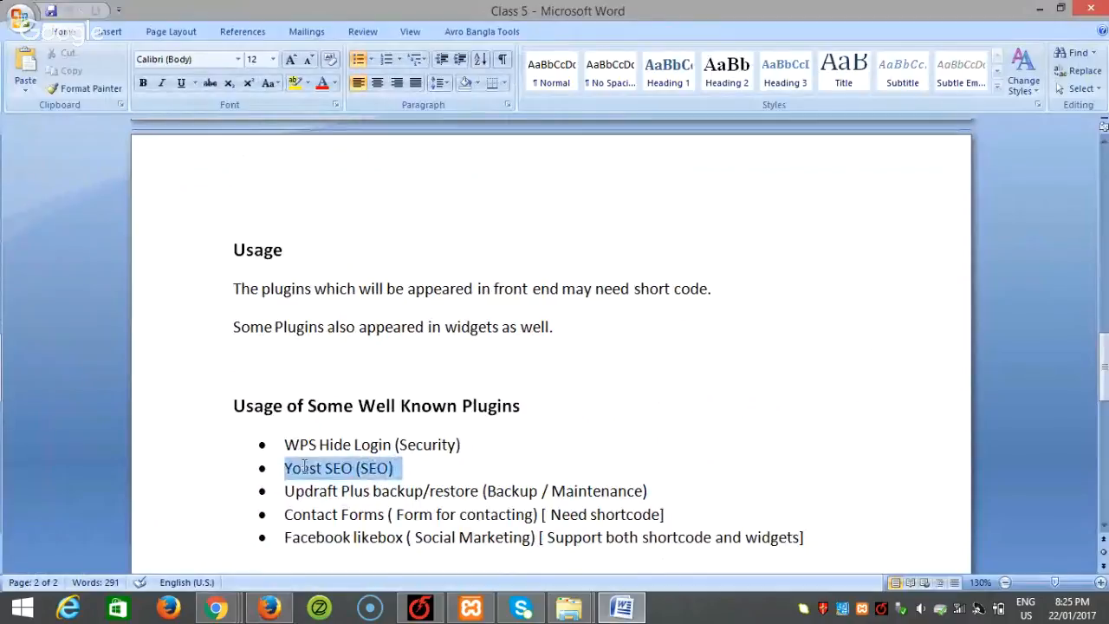
- Switch to Firefox, open WordPress's Add Plugins page and search the plugins for yoast seo
{"action": "left_click", "coordinate": [272, 608]}
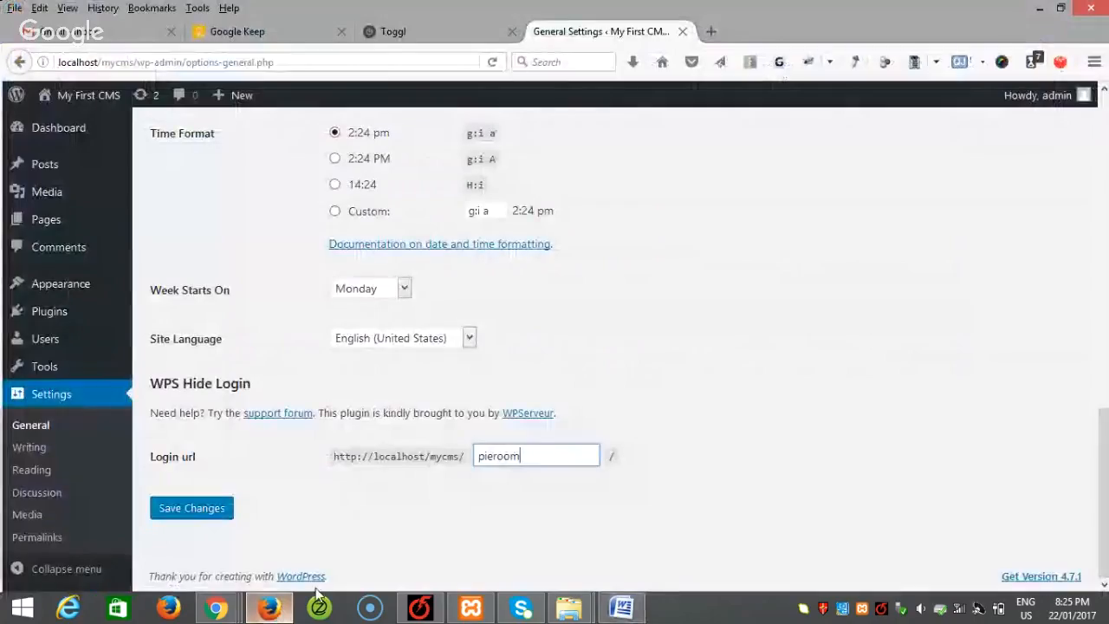
{"action": "scroll", "coordinate": [185, 384], "scroll_direction": "up", "scroll_amount": 4}
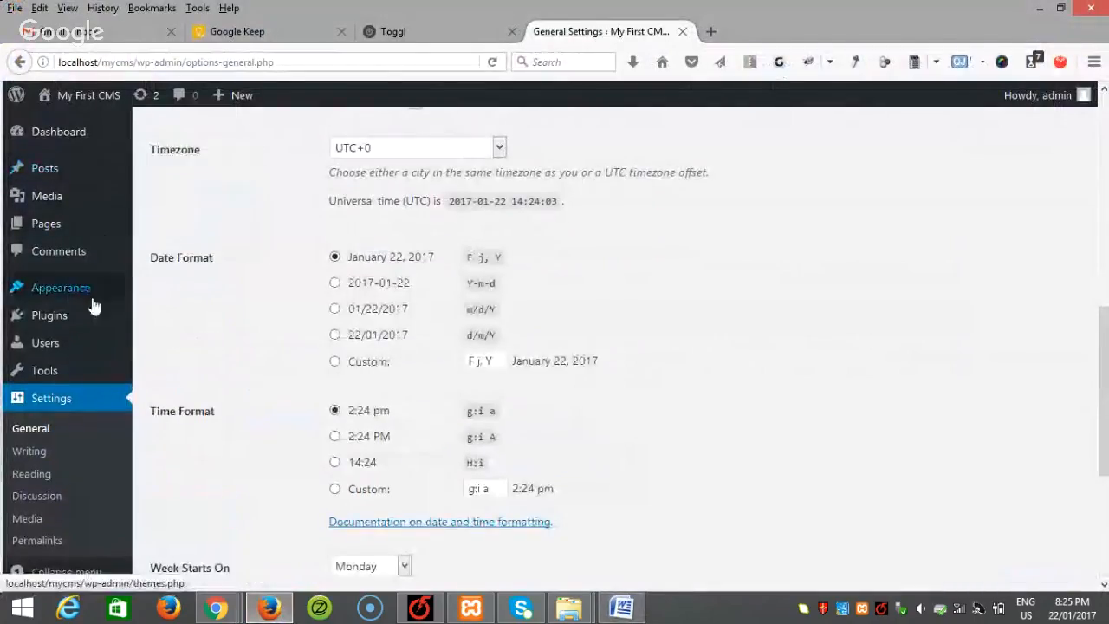
{"action": "mouse_move", "coordinate": [89, 320]}
{"action": "left_click", "coordinate": [167, 341]}
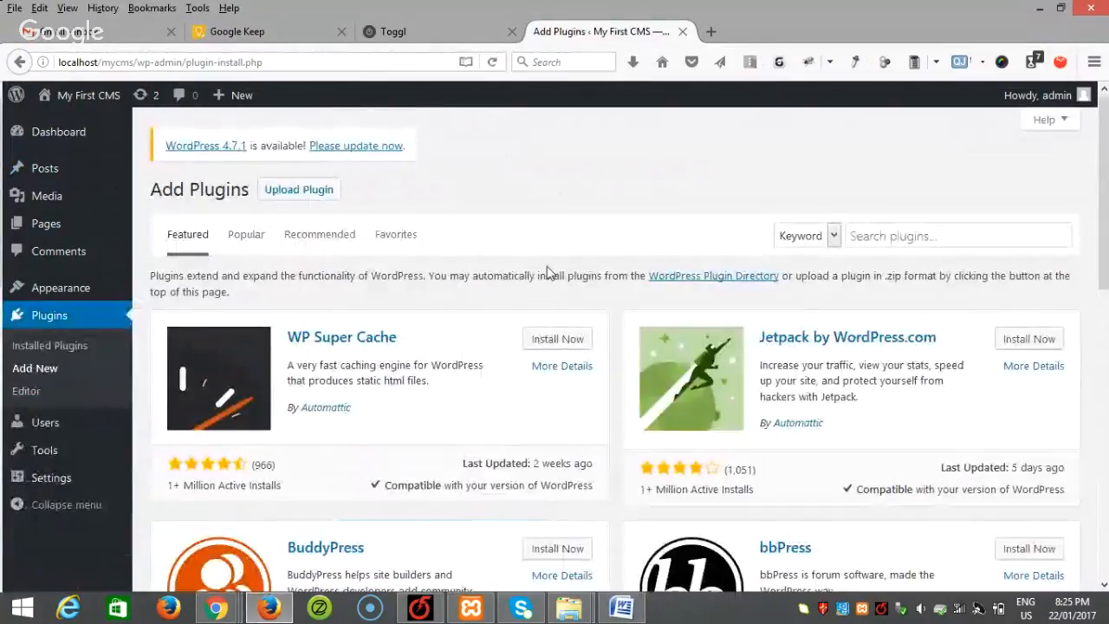
{"action": "left_click", "coordinate": [878, 240]}
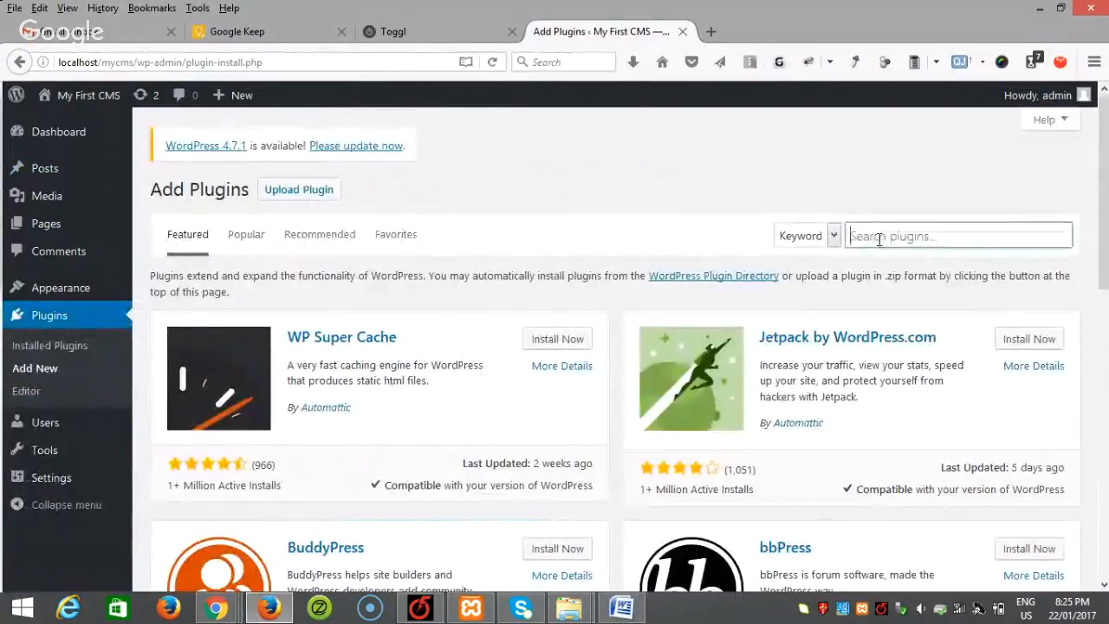
{"action": "type", "text": "you"}
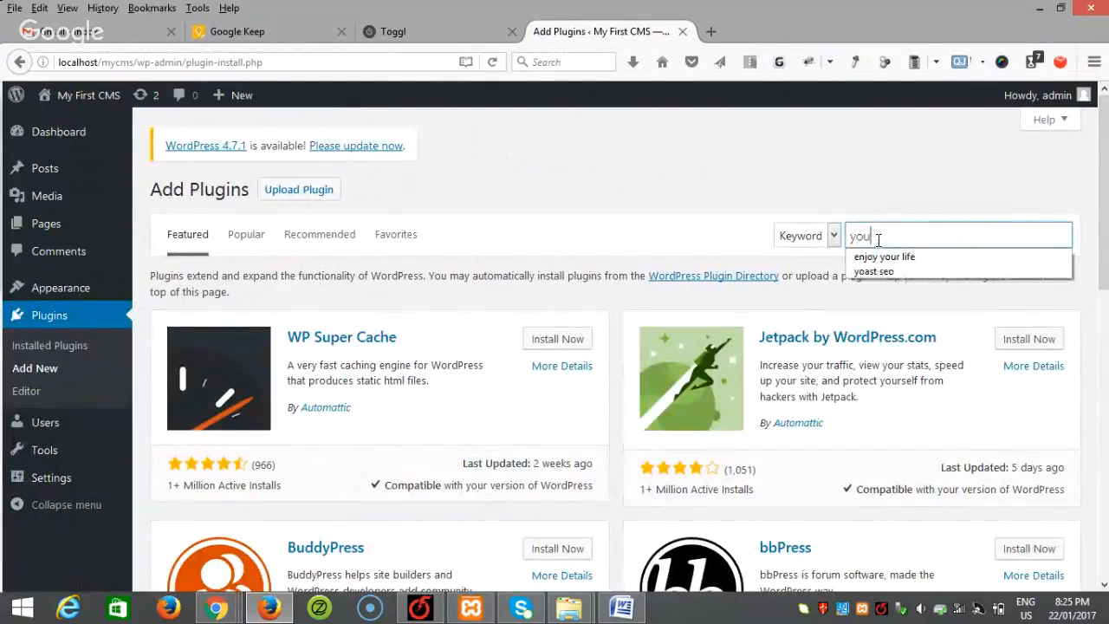
{"action": "key", "text": "BackSpace"}
{"action": "key", "text": "BackSpace"}
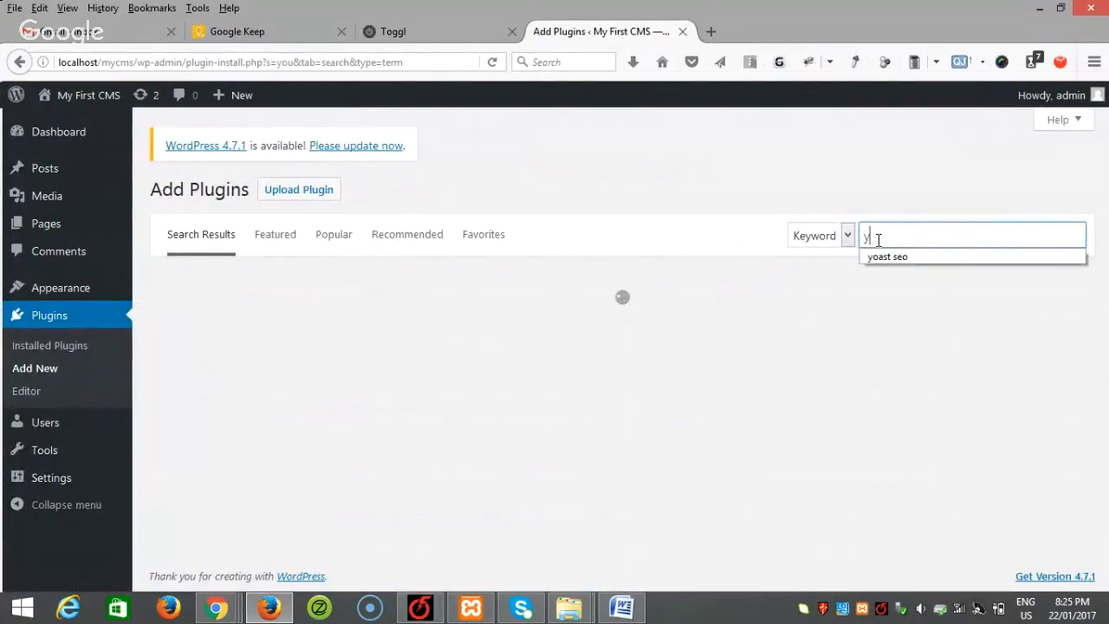
{"action": "left_click", "coordinate": [904, 258]}
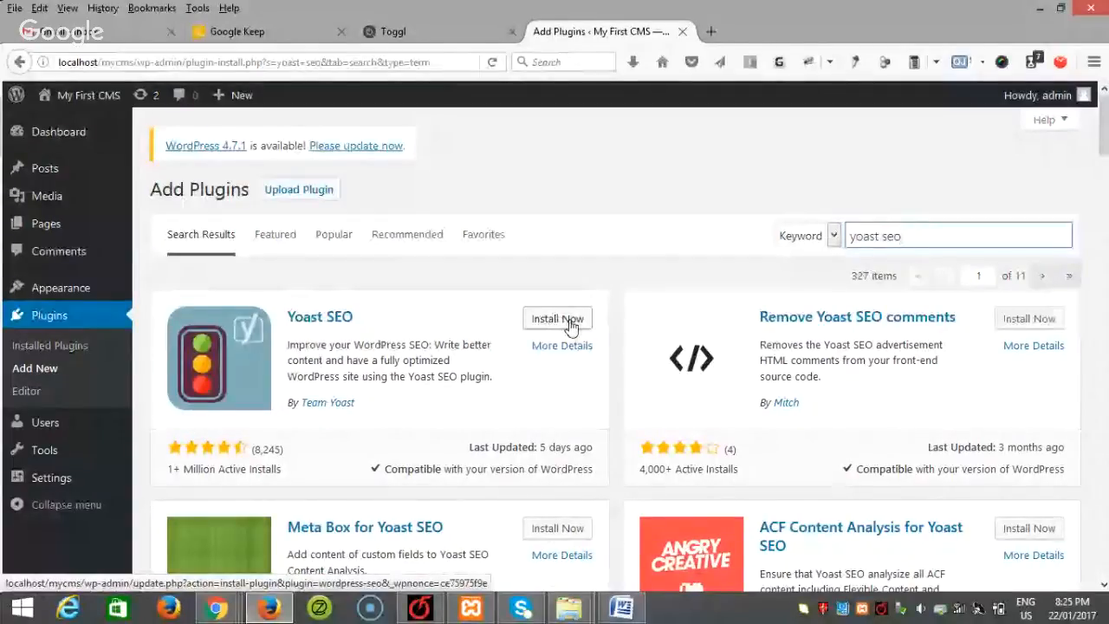
- Upload wordpress-seo.4.1.zip from the Class 5 plugins folder, install the plugin and activate it
{"action": "left_click", "coordinate": [297, 195]}
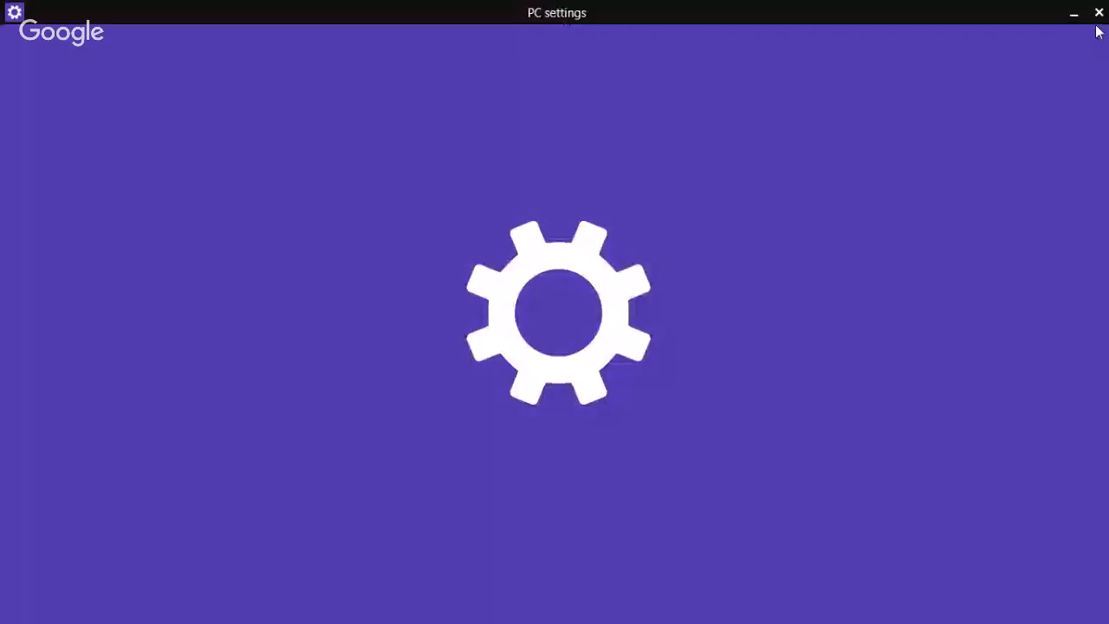
{"action": "left_click", "coordinate": [1097, 19]}
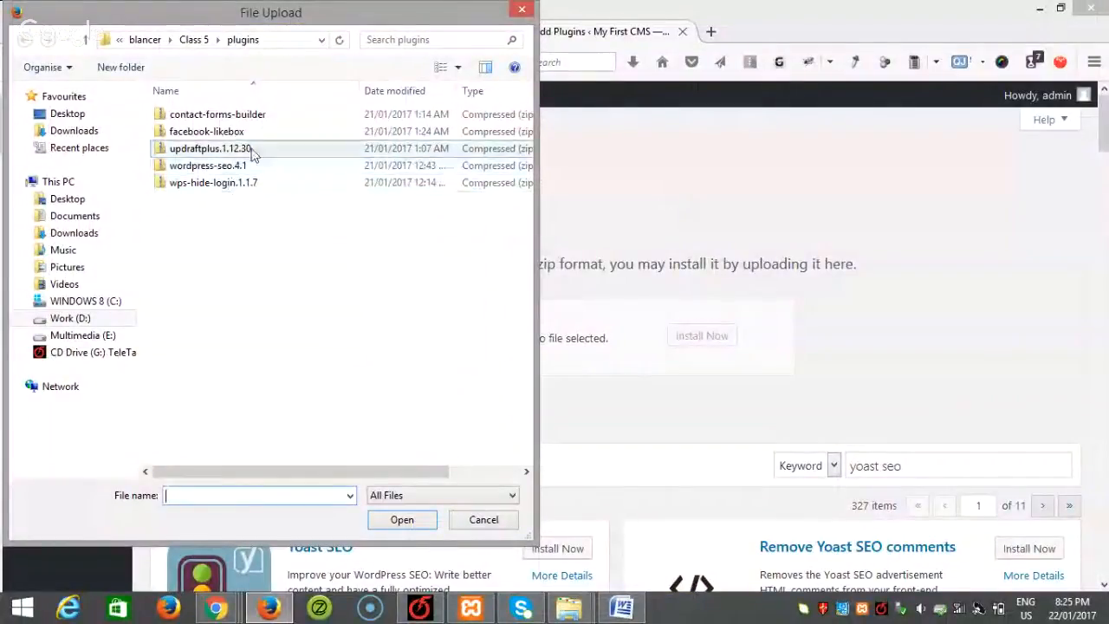
{"action": "left_click", "coordinate": [227, 165]}
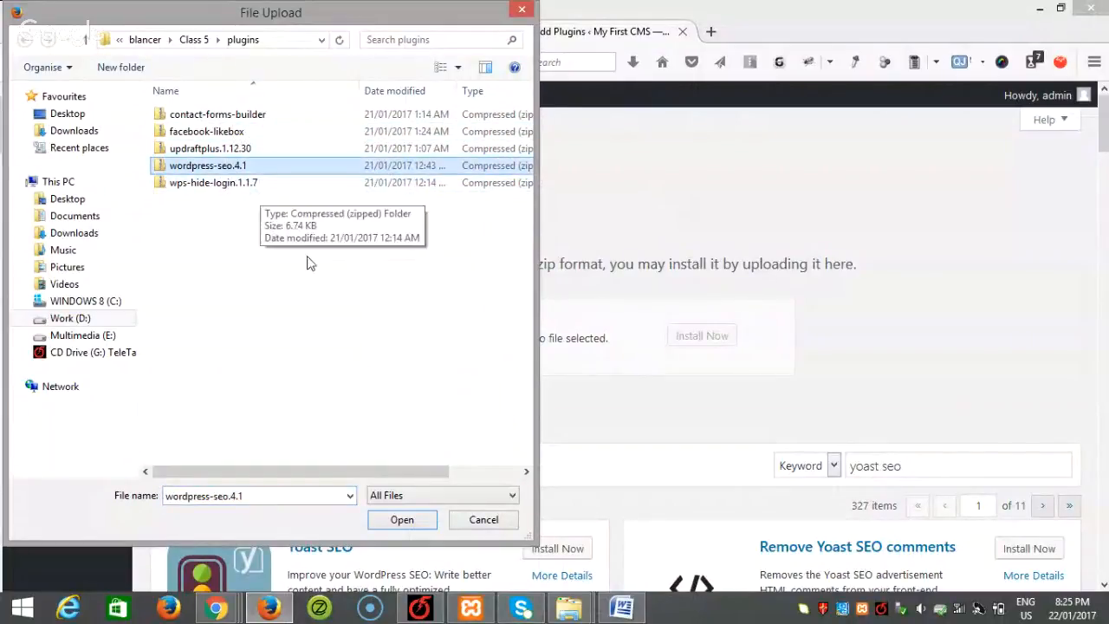
{"action": "left_click", "coordinate": [402, 520]}
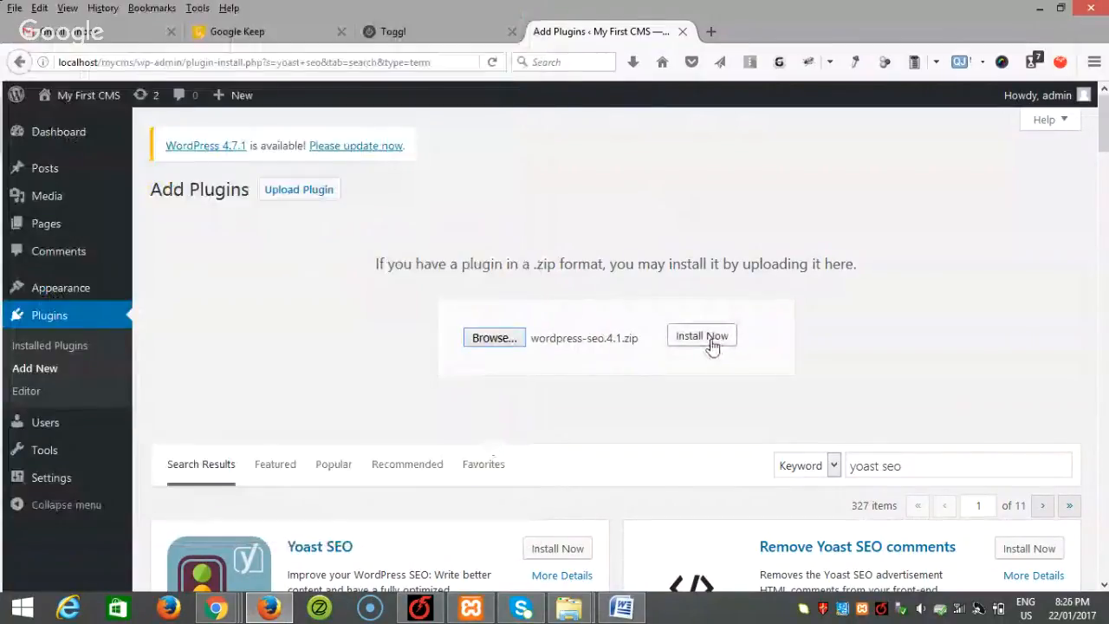
{"action": "left_click", "coordinate": [709, 338]}
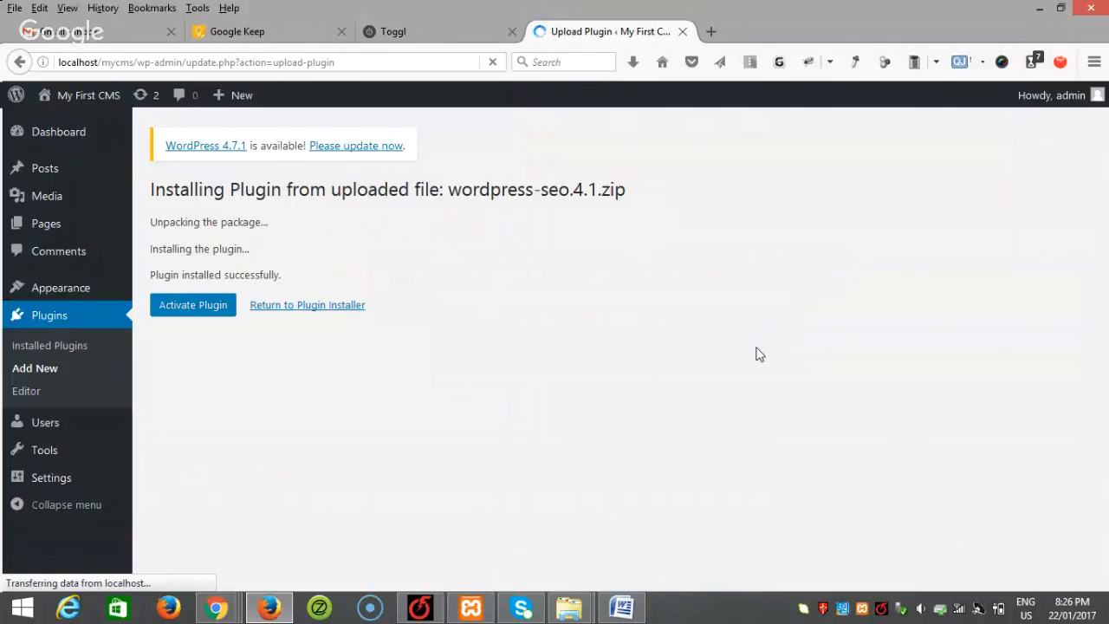
{"action": "left_click", "coordinate": [178, 315]}
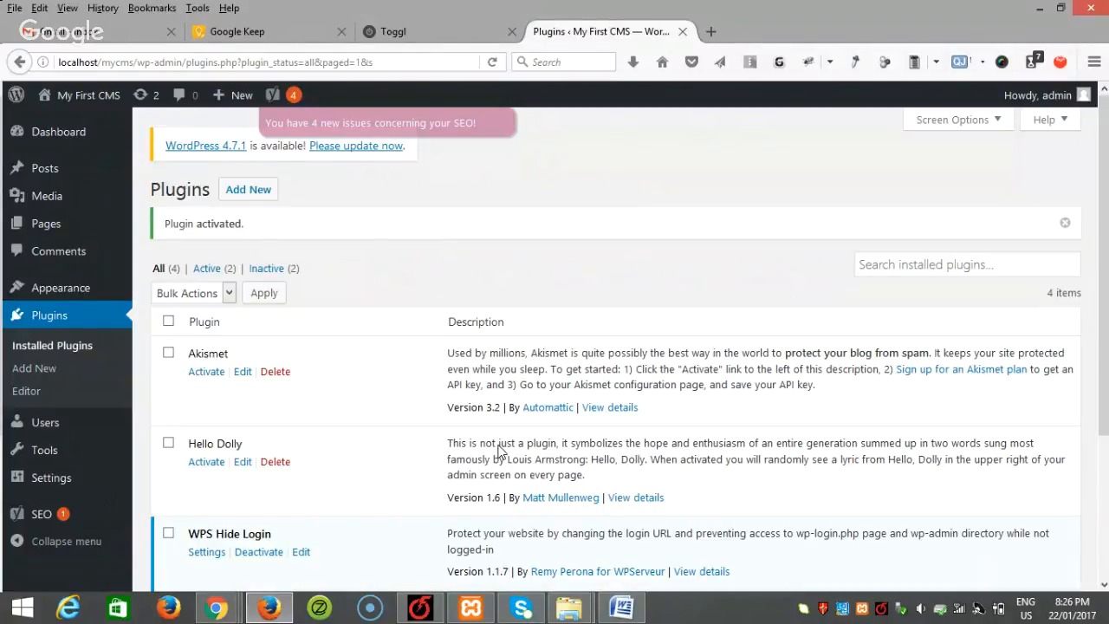
- Open the list of all posts and open the Hello world! post for editing
{"action": "mouse_move", "coordinate": [21, 525]}
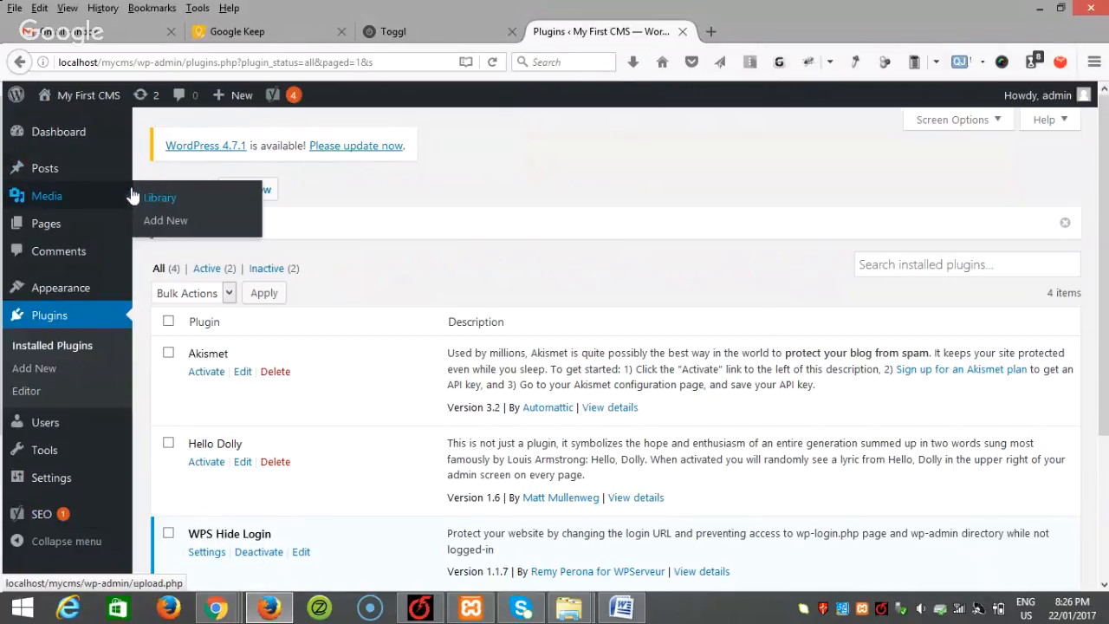
{"action": "mouse_move", "coordinate": [85, 176]}
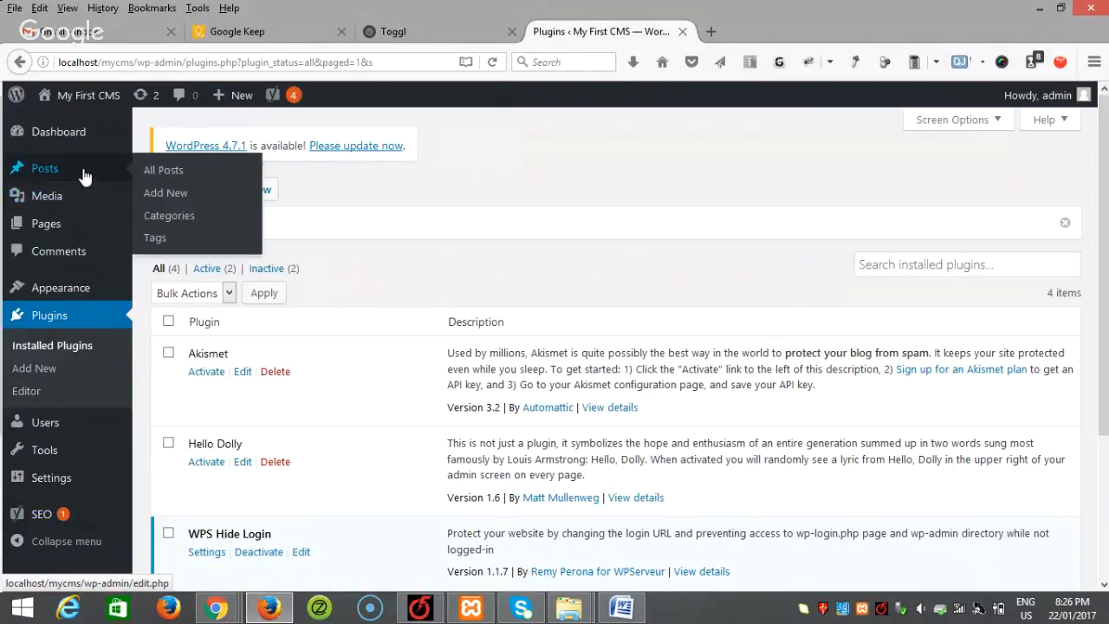
{"action": "left_click", "coordinate": [149, 180]}
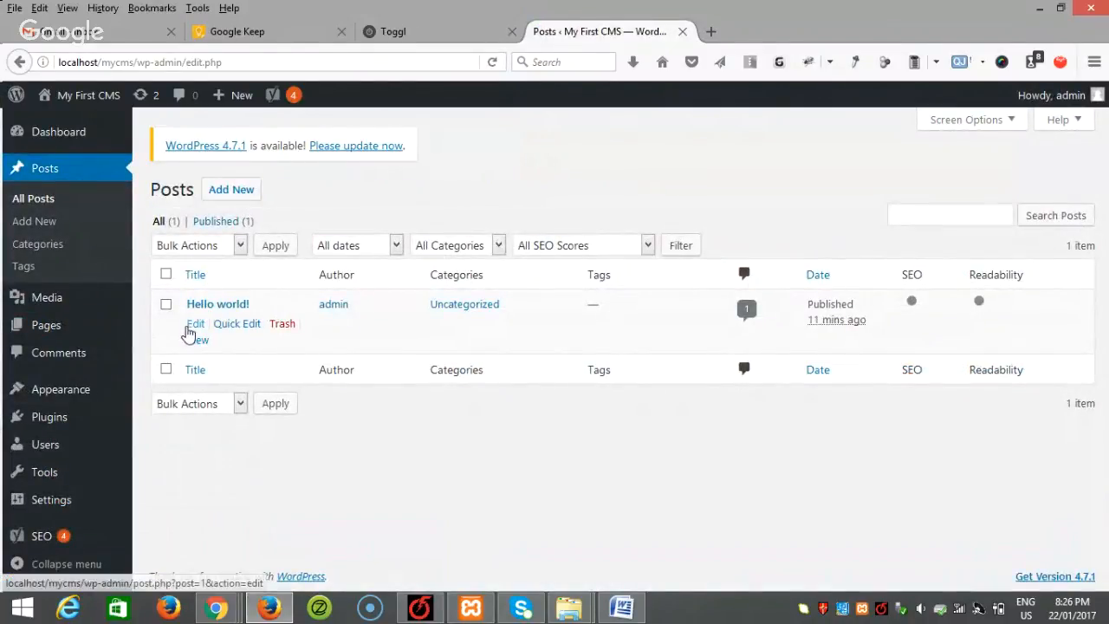
{"action": "left_click", "coordinate": [194, 324]}
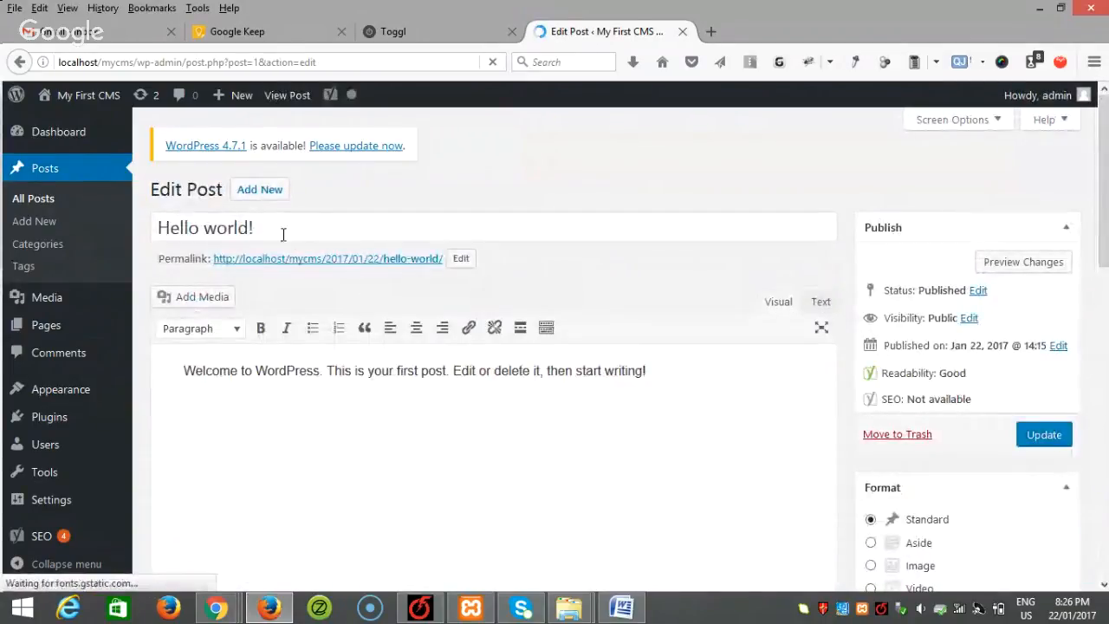
- Replace the post's title with "Advantages of Wordpress"
{"action": "left_click", "coordinate": [269, 227]}
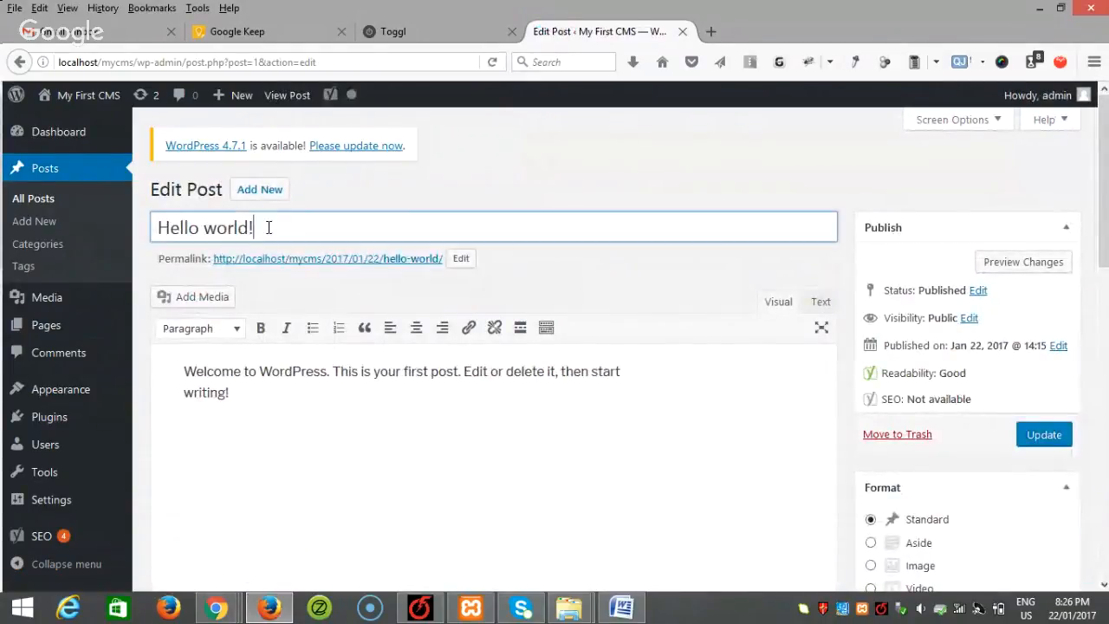
{"action": "left_click_drag", "start_coordinate": [269, 227], "coordinate": [144, 218]}
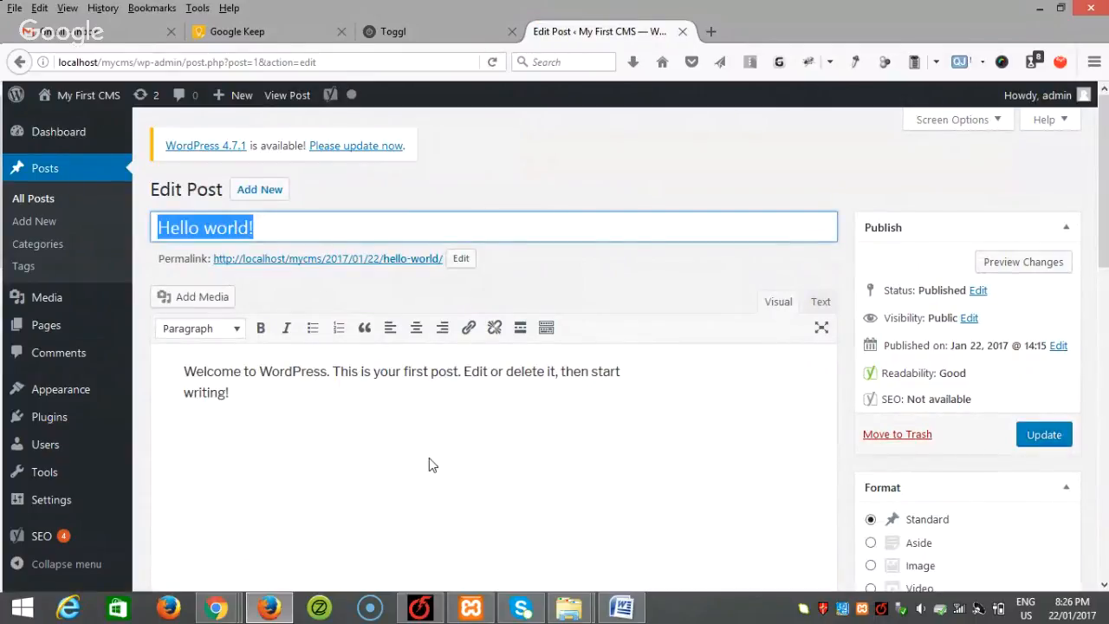
{"action": "type", "text": "Ad"}
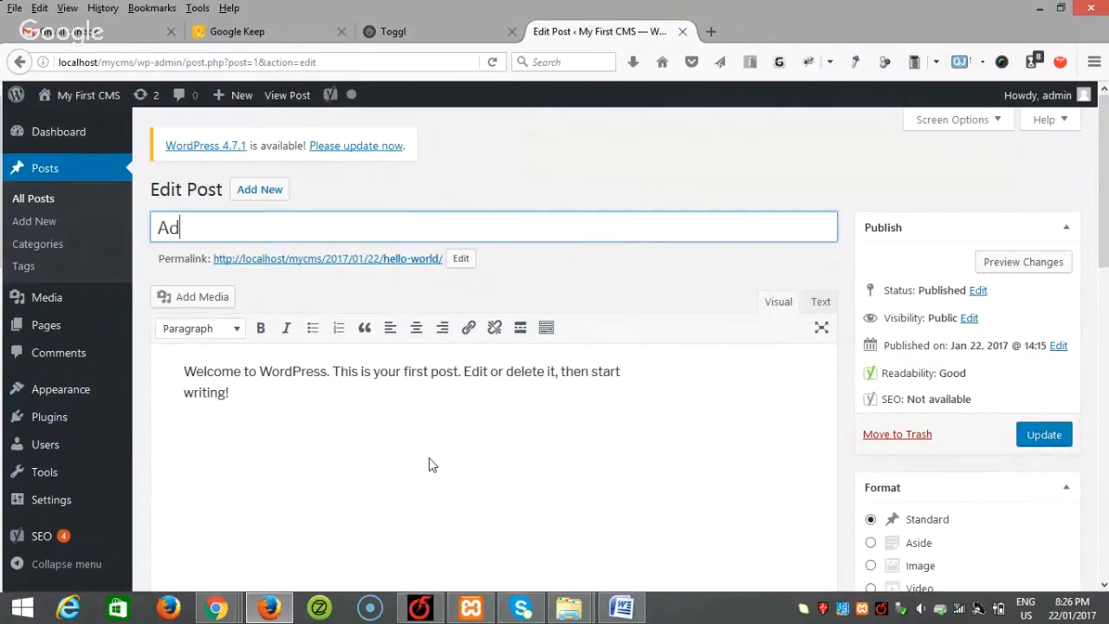
{"action": "type", "text": "vat"}
{"action": "key", "text": "BackSpace"}
{"action": "key", "text": "BackSpace"}
{"action": "type", "text": "antages"}
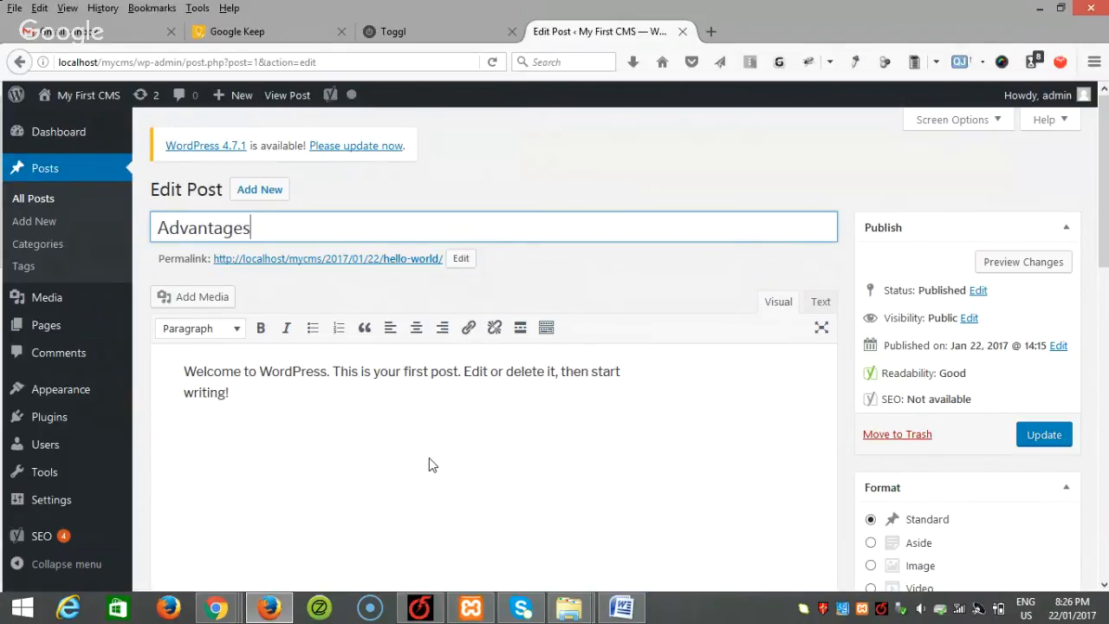
{"action": "type", "text": " of Wordpr"}
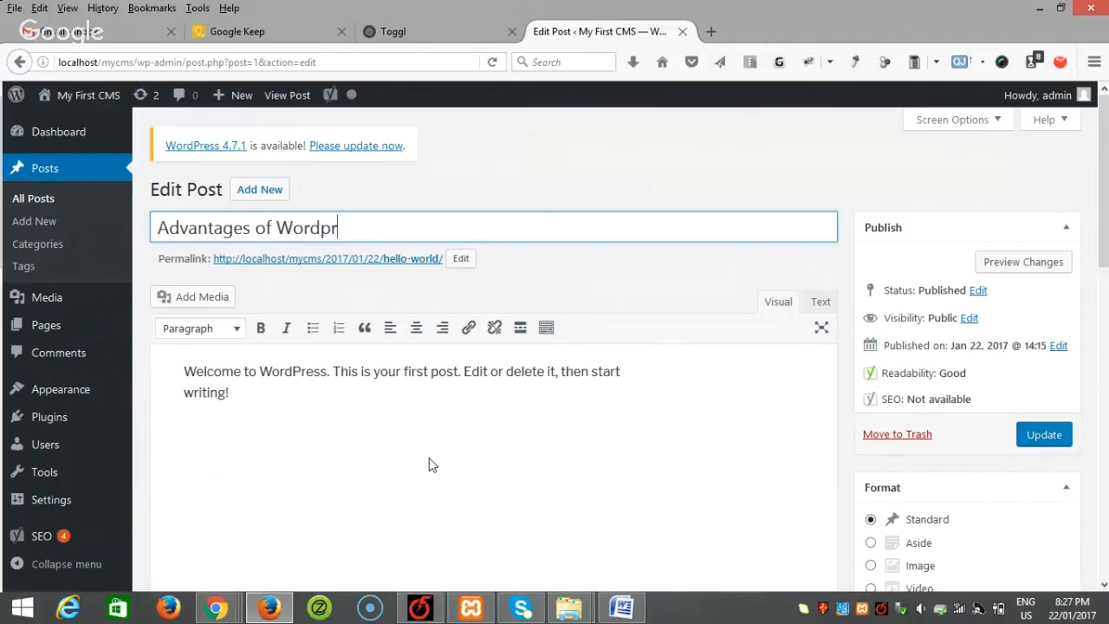
{"action": "type", "text": "ess"}
- Clear the hello-world slug from the permalink and accept it so the slug regenerates from the title as advantages-of-wordpress
{"action": "left_click", "coordinate": [462, 259]}
{"action": "left_click_drag", "start_coordinate": [470, 256], "coordinate": [366, 255]}
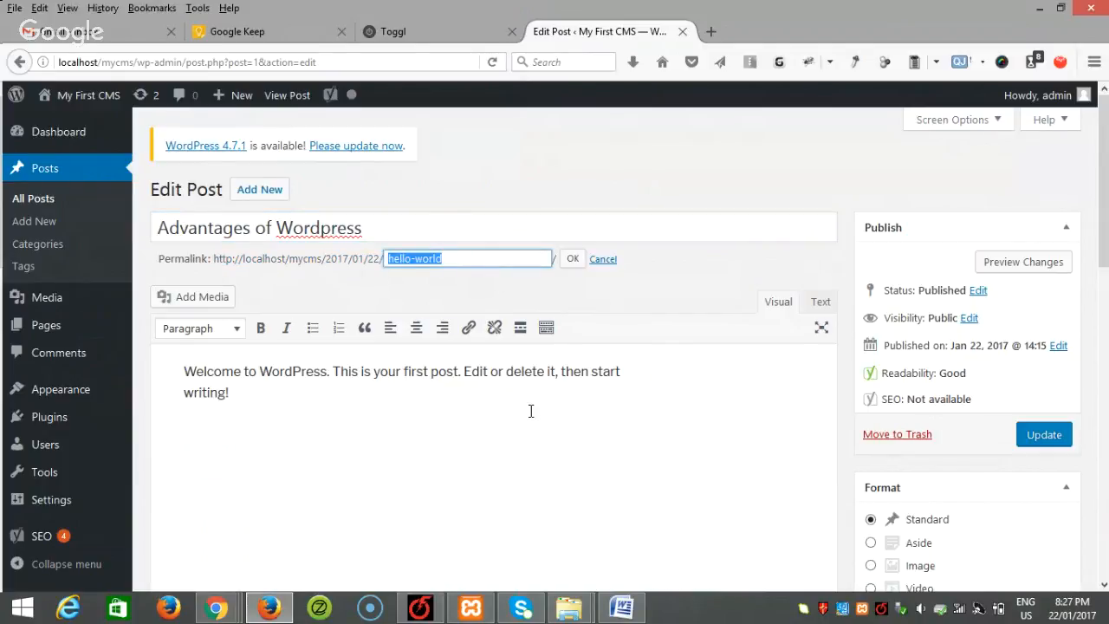
{"action": "key", "text": "BackSpace"}
{"action": "left_click", "coordinate": [572, 259]}
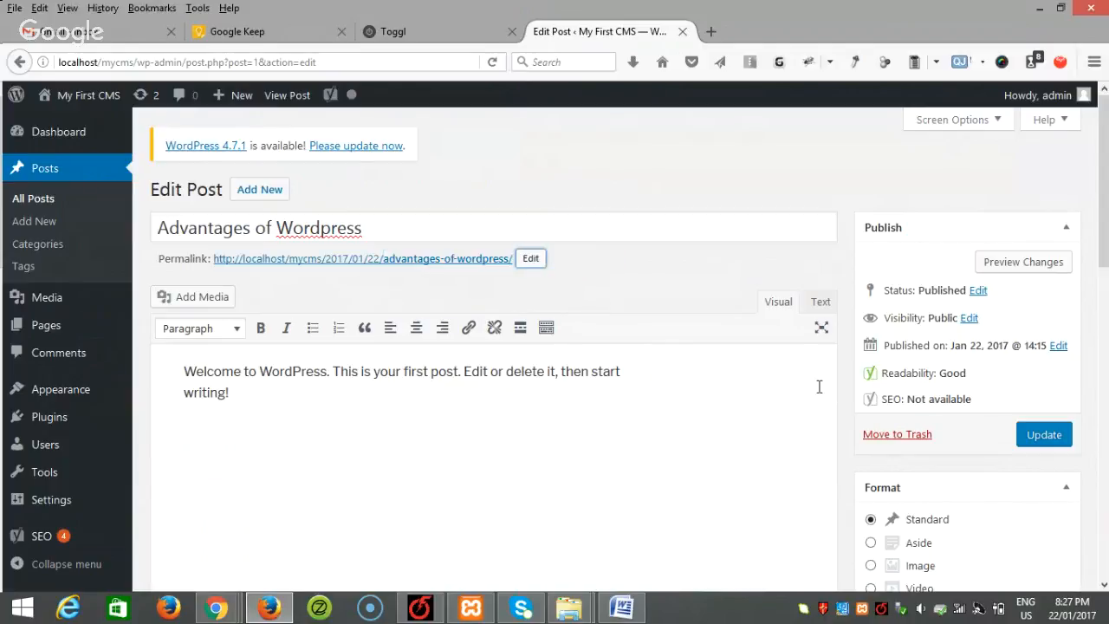
- Glance at the Yoast SEO box below the editor and delete the default welcome text from the post body
{"action": "left_click", "coordinate": [299, 397]}
{"action": "left_click_drag", "start_coordinate": [305, 404], "coordinate": [183, 370]}
{"action": "left_click_drag", "start_coordinate": [1106, 200], "coordinate": [1107, 361]}
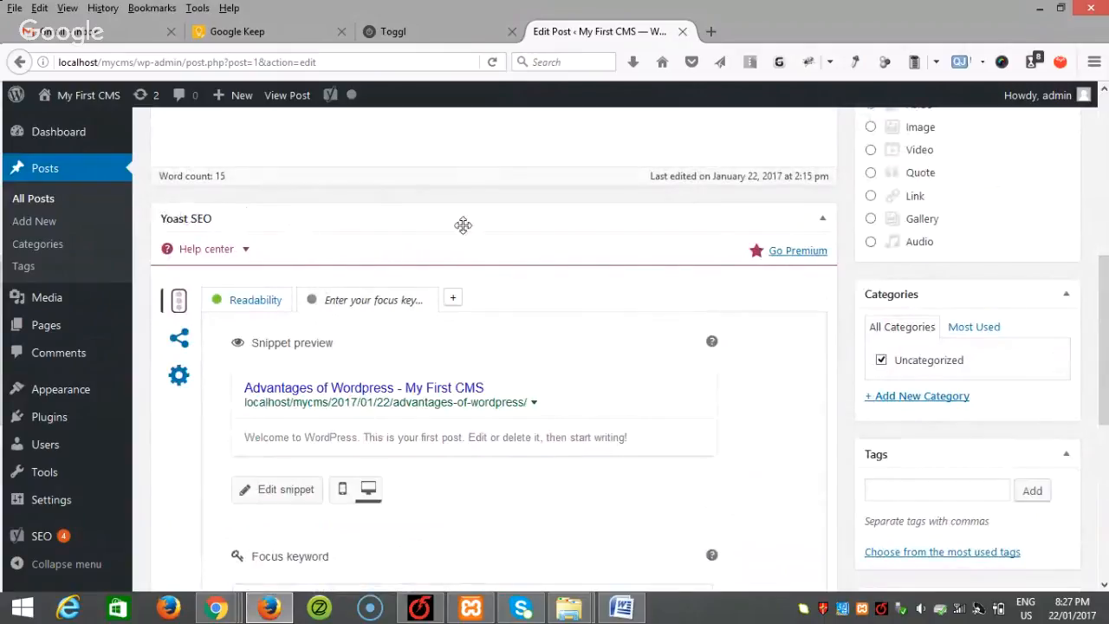
{"action": "left_click_drag", "start_coordinate": [1106, 302], "coordinate": [1099, 156]}
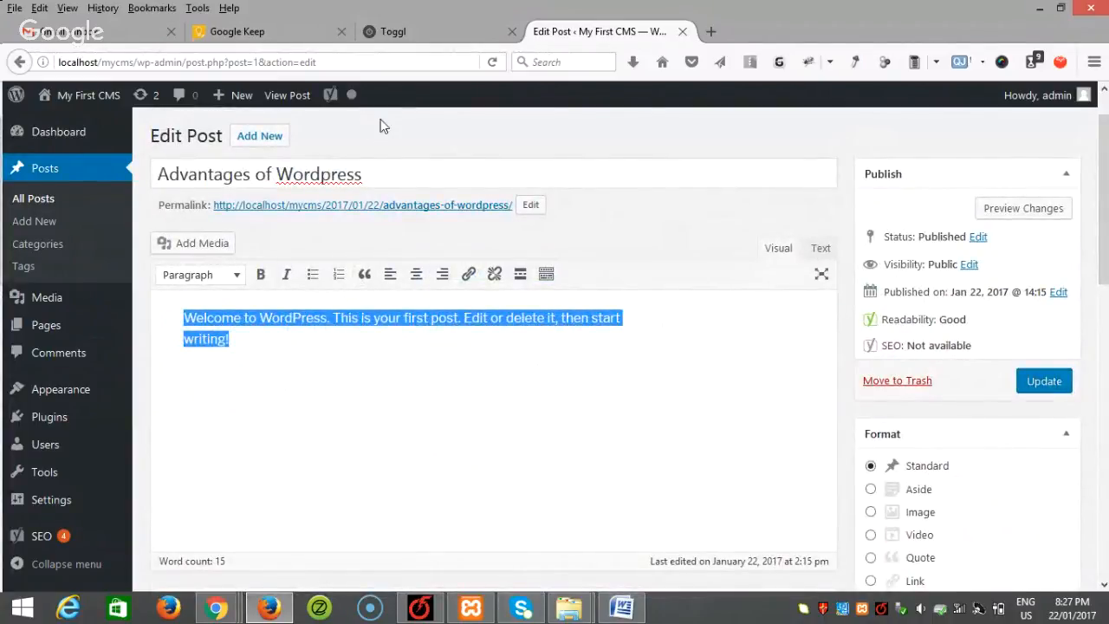
{"action": "left_click", "coordinate": [277, 351]}
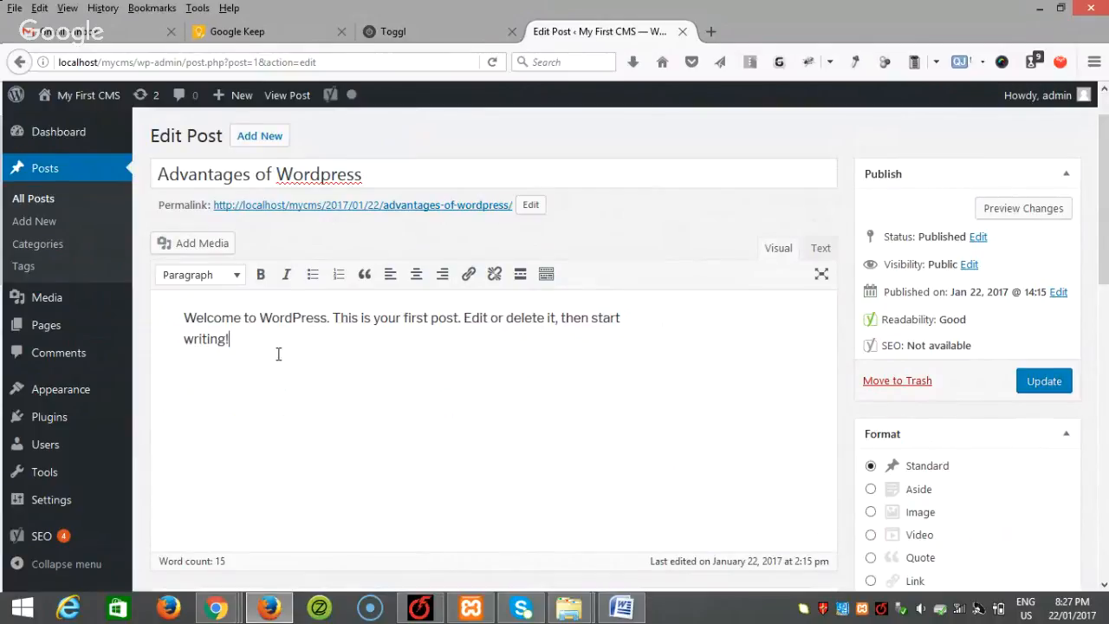
{"action": "left_click_drag", "start_coordinate": [277, 351], "coordinate": [149, 317]}
{"action": "key", "text": "BackSpace"}
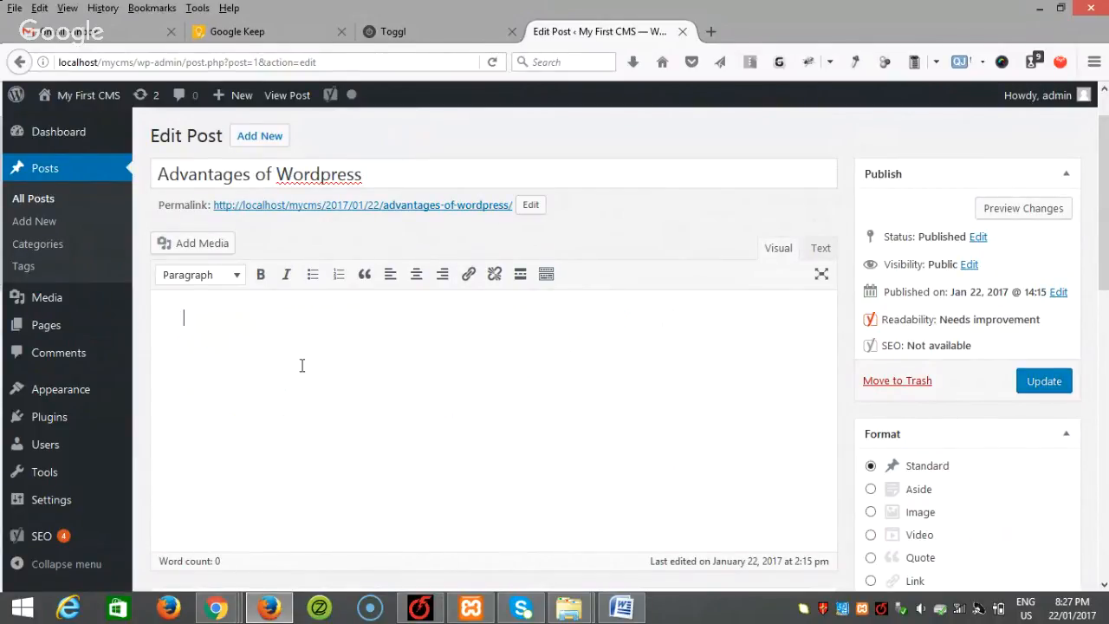
- Write "Welcome to Advantages of wordpress." as the opening line of the post body, matching the title's wording
{"action": "left_click_drag", "start_coordinate": [368, 174], "coordinate": [144, 177]}
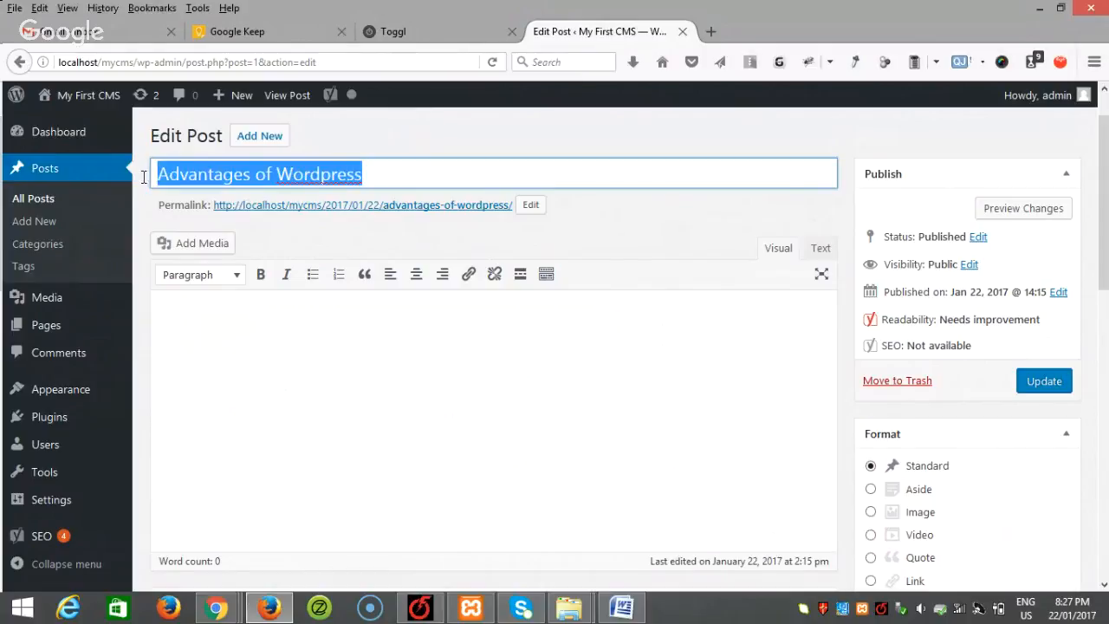
{"action": "left_click", "coordinate": [244, 336]}
{"action": "type", "text": "W"}
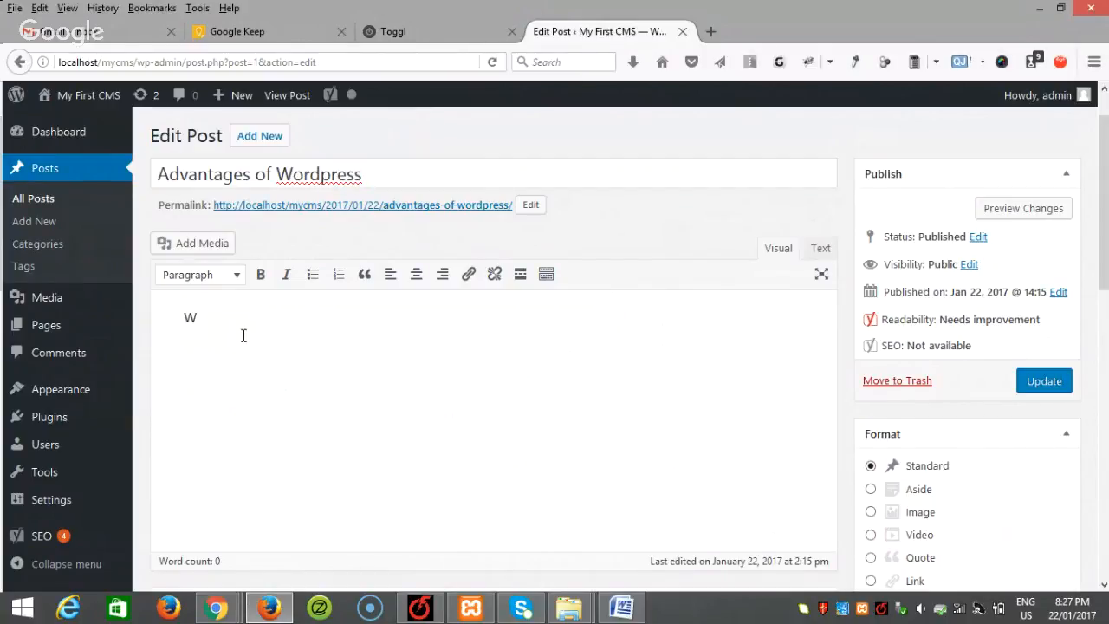
{"action": "type", "text": "elcome to Advantages "}
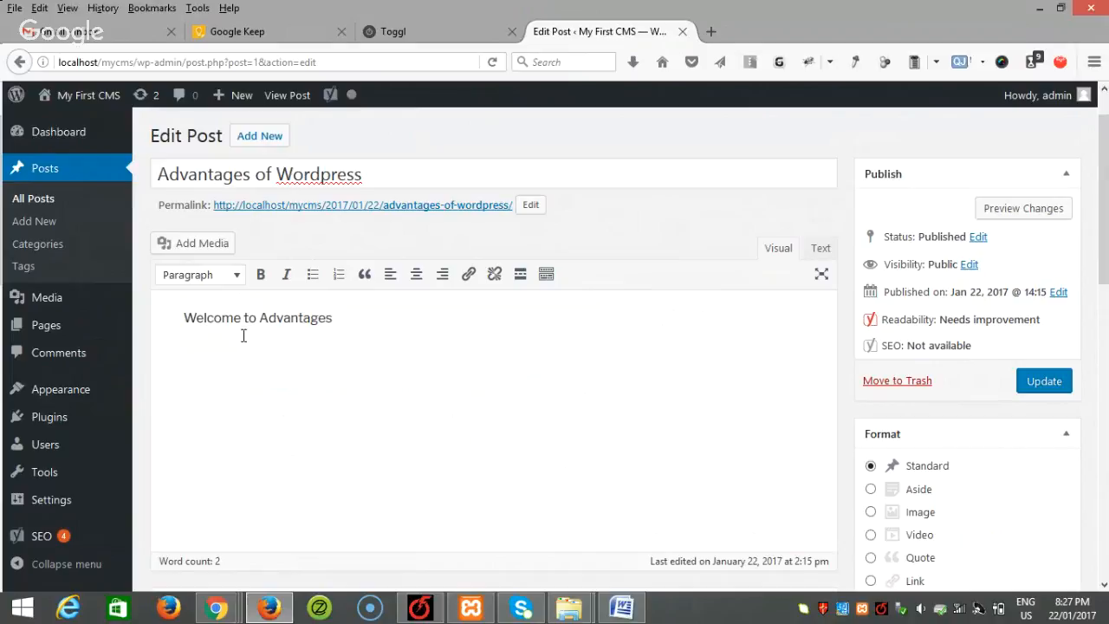
{"action": "type", "text": "of wordpress"}
{"action": "left_click_drag", "start_coordinate": [417, 318], "coordinate": [259, 318]}
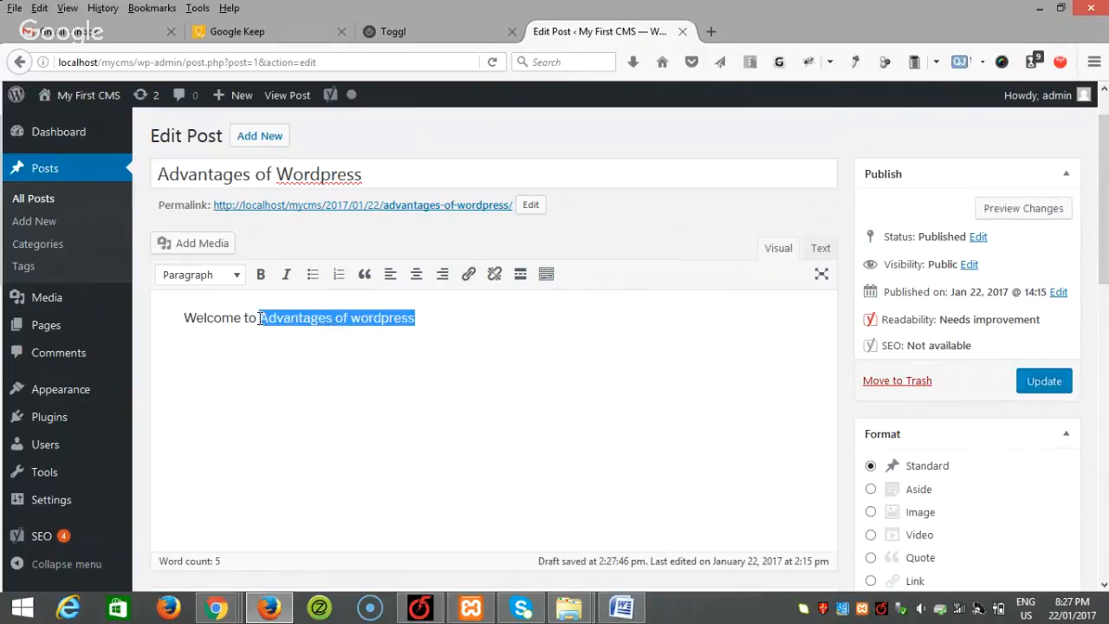
{"action": "left_click", "coordinate": [442, 334]}
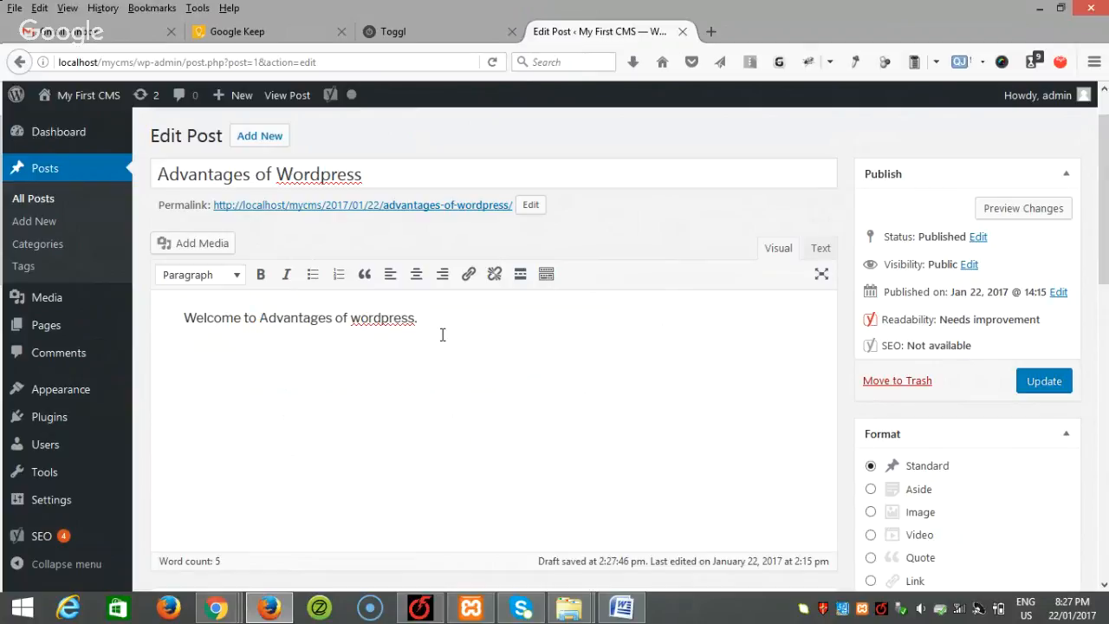
- Add a new paragraph below the opening line reading "I am using demo text."
{"action": "key", "text": "Return"}
{"action": "type", "text": "I am using demo"}
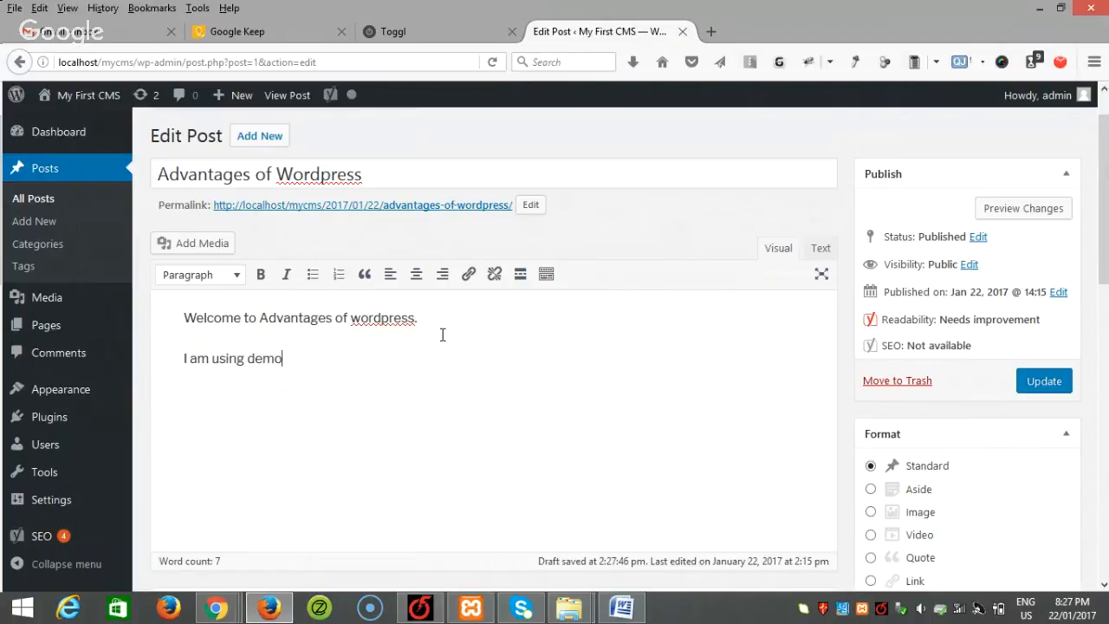
{"action": "type", "text": " text."}
- Copy the demo text sentence and paste it repeatedly to build up a paragraph of about ten lines
{"action": "left_click_drag", "start_coordinate": [328, 355], "coordinate": [126, 376]}
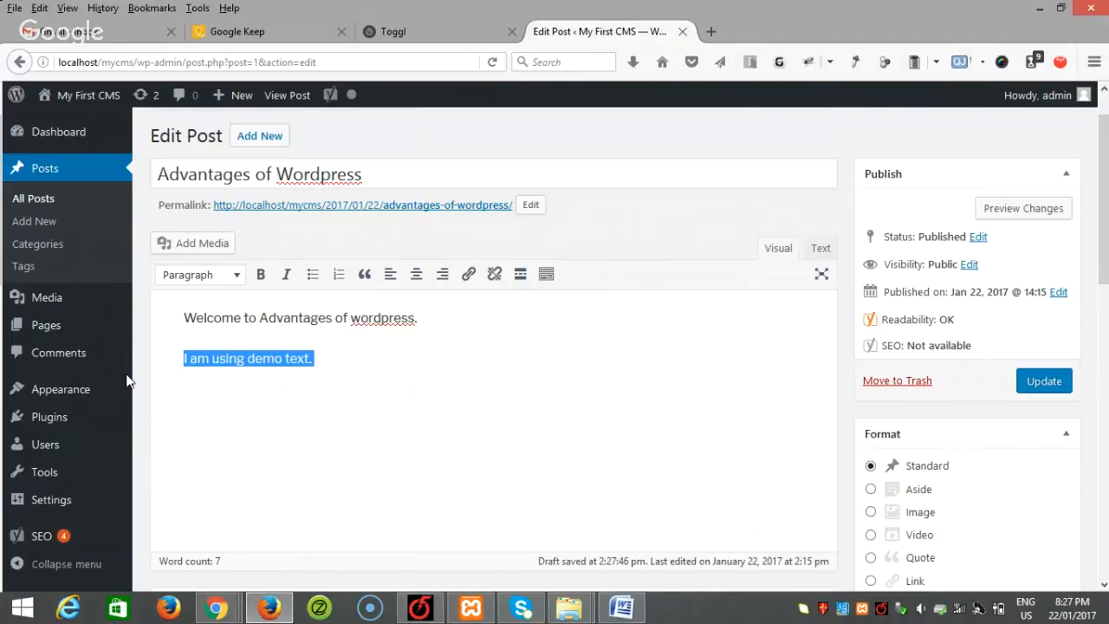
{"action": "left_click", "coordinate": [330, 364]}
{"action": "type", "text": "I am using demo text."}
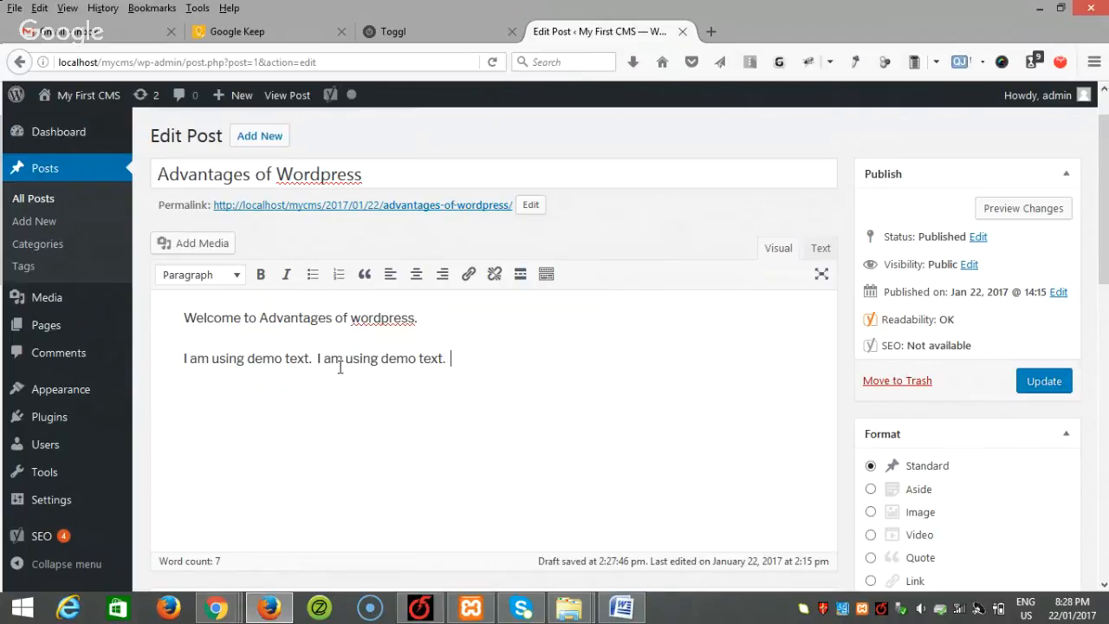
{"action": "type", "text": "I am using demo text."}
{"action": "type", "text": "I am using demo text."}
{"action": "type", "text": "I am using demo text."}
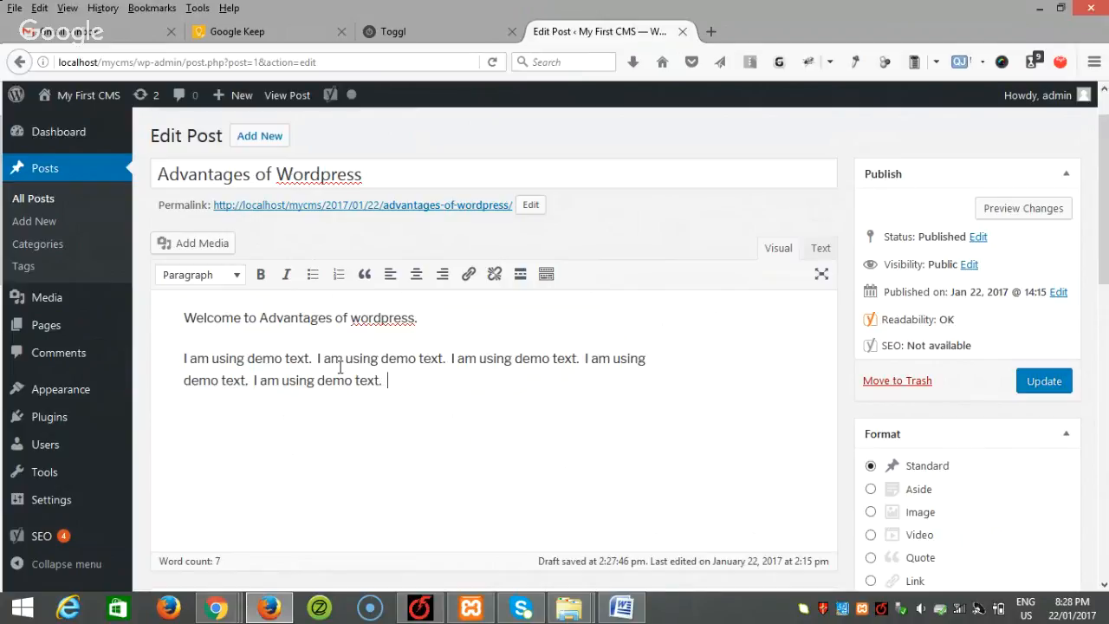
{"action": "type", "text": "I am using demo text."}
{"action": "type", "text": "I am using demo text."}
{"action": "type", "text": "I am using demo text."}
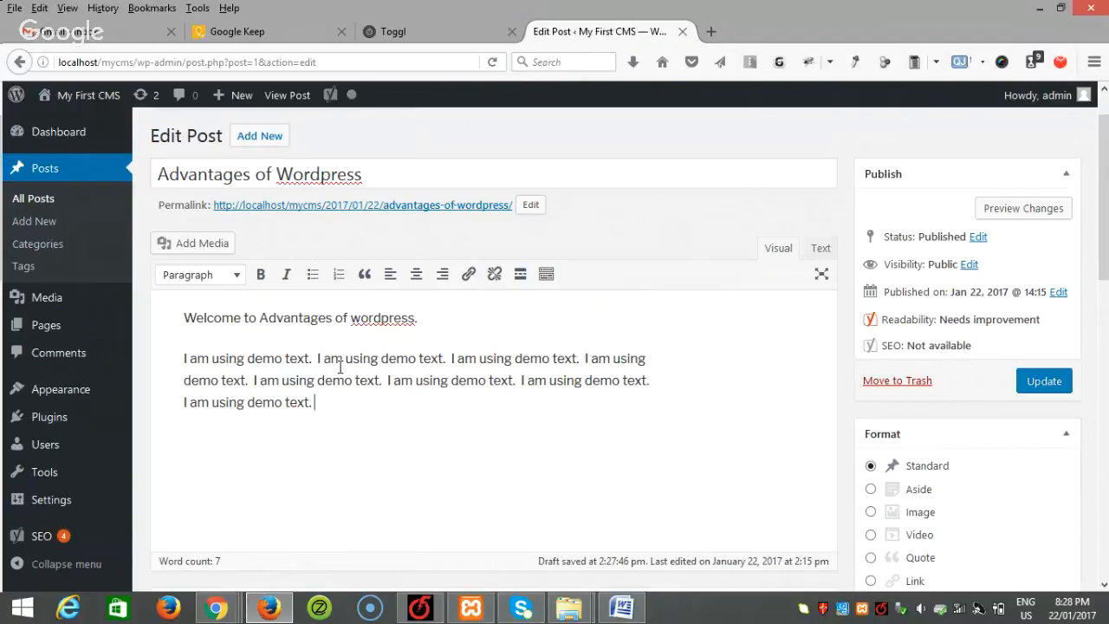
{"action": "type", "text": "I am using demo text. I am using demo text. I am using demo text. I am using demo text. I am using demo text. I am using demo text. I am using demo text. I am using demo text. I am using demo text. I am using demo text. I am using demo text. I am using demo text. I am using demo text. I am using demo text. I am using demo text. I am using demo text."}
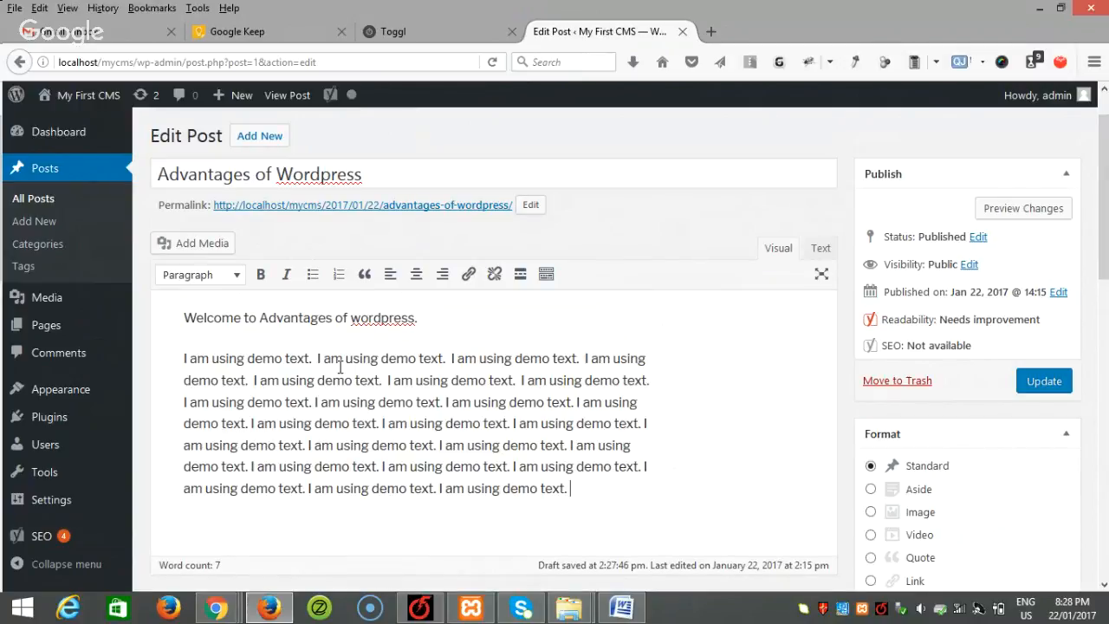
{"action": "type", "text": "I am using demo text. I am using demo text. I am using demo text. I am using demo text. I am using demo text. I am using demo text. I am using demo text. I am using demo text. I am using demo text. I am using demo text. I am using demo text."}
- Start another paragraph below a blank line and fill about four lines with repeated copies of "I am using demo text."
{"action": "key", "text": "Return"}
{"action": "key", "text": "Return"}
{"action": "key", "text": "ctrl+v"}
{"action": "key", "text": "ctrl+v"}
{"action": "key", "text": "ctrl+v"}
{"action": "key", "text": "ctrl+v"}
{"action": "key", "text": "ctrl+v"}
{"action": "key", "text": "ctrl+v"}
{"action": "key", "text": "ctrl+v"}
{"action": "key", "text": "ctrl+v"}
{"action": "key", "text": "ctrl+v"}
{"action": "key", "text": "ctrl+v"}
{"action": "key", "text": "ctrl+v"}
{"action": "key", "text": "ctrl+v"}
{"action": "key", "text": "ctrl+v"}
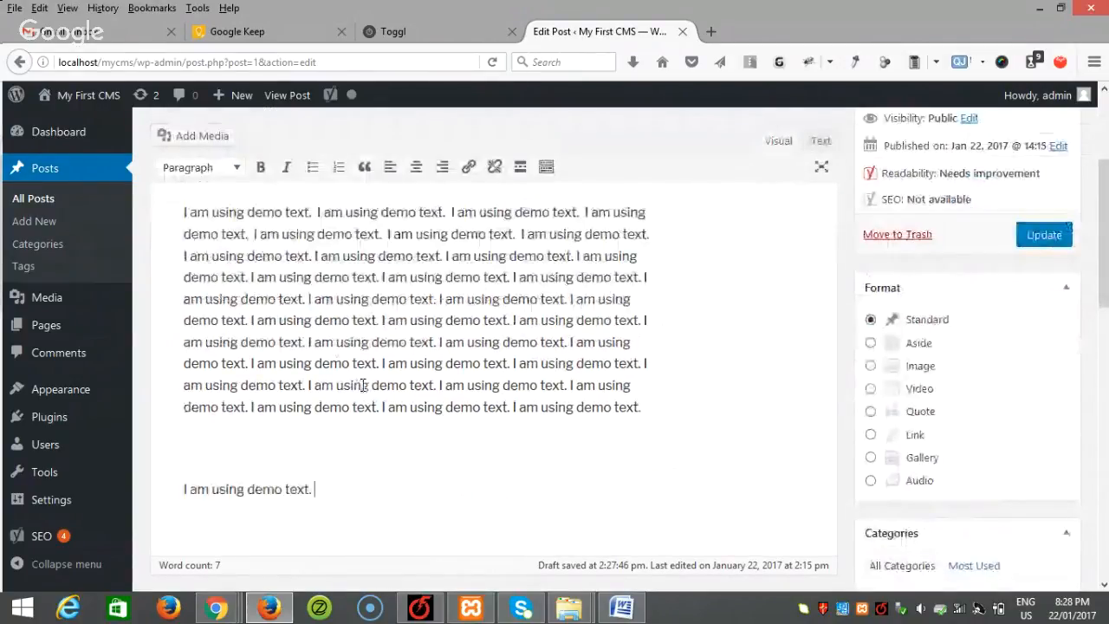
{"action": "type", "text": "I am using demo text."}
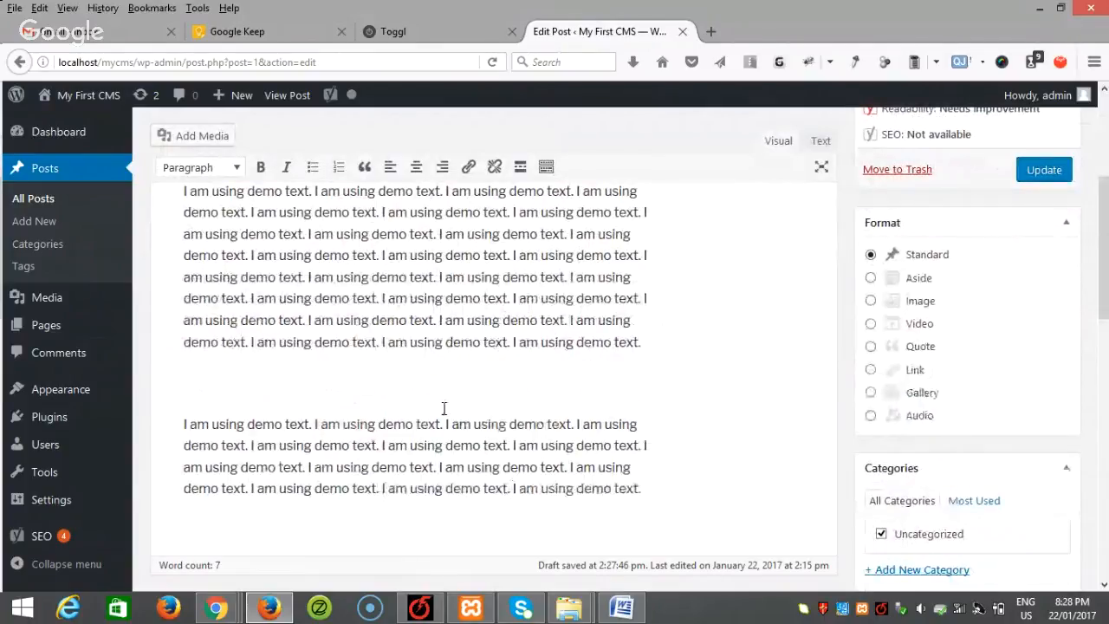
- Check the Yoast SEO analysis of the post and set its focus keyword to "advantages of wordpress"
{"action": "scroll", "coordinate": [995, 392], "scroll_direction": "down", "scroll_amount": 5}
{"action": "scroll", "coordinate": [996, 392], "scroll_direction": "down", "scroll_amount": 5}
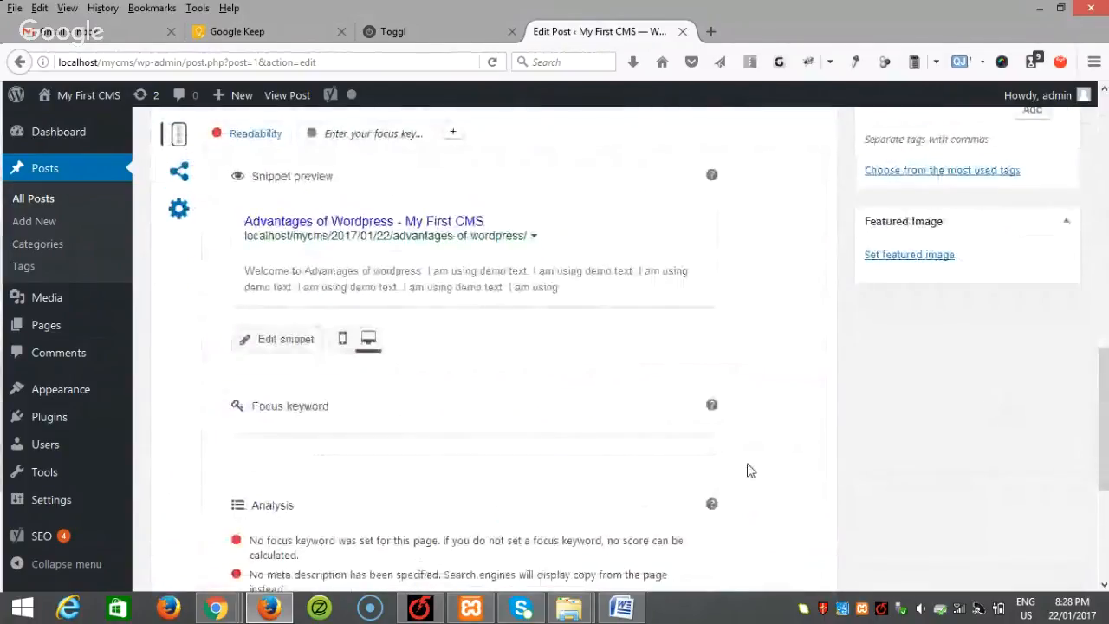
{"action": "scroll", "coordinate": [745, 459], "scroll_direction": "down", "scroll_amount": 4}
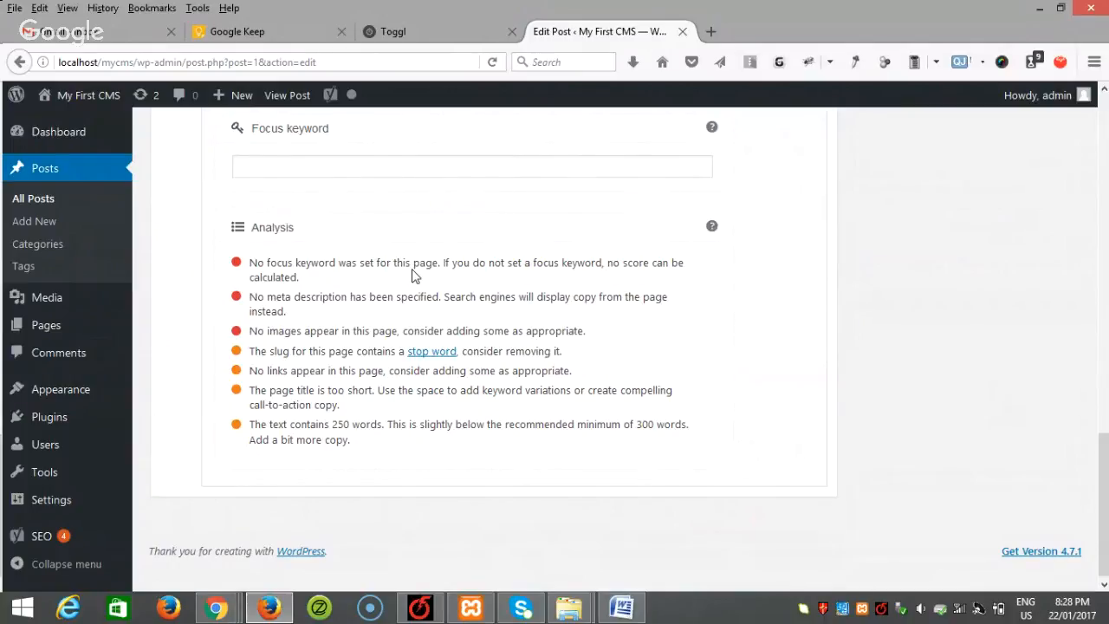
{"action": "scroll", "coordinate": [505, 354], "scroll_direction": "up", "scroll_amount": 5}
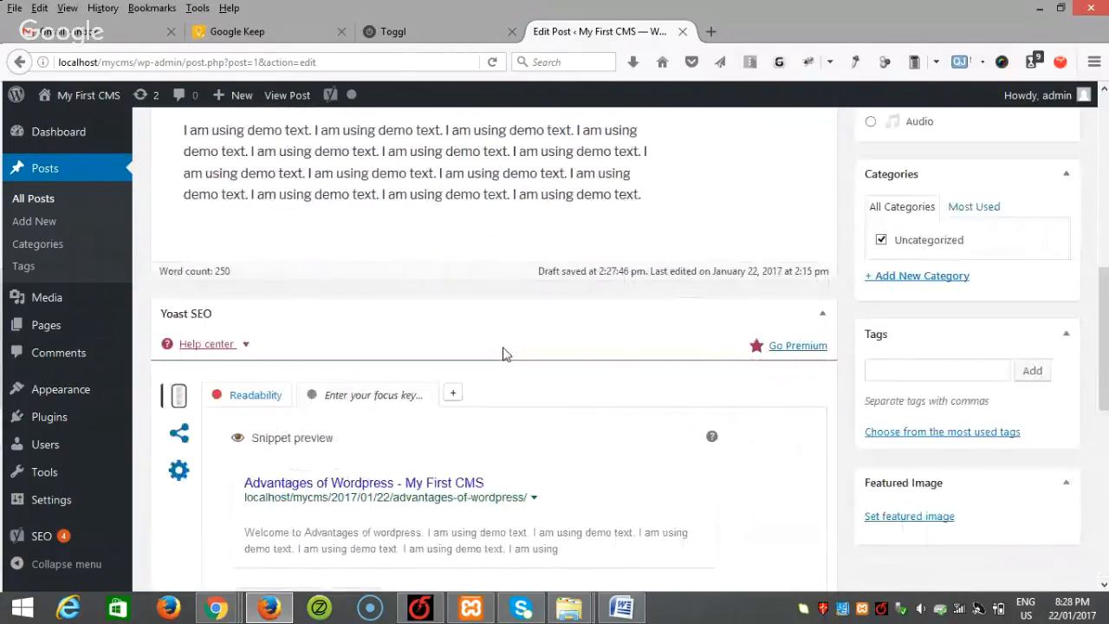
{"action": "scroll", "coordinate": [505, 353], "scroll_direction": "up", "scroll_amount": 5}
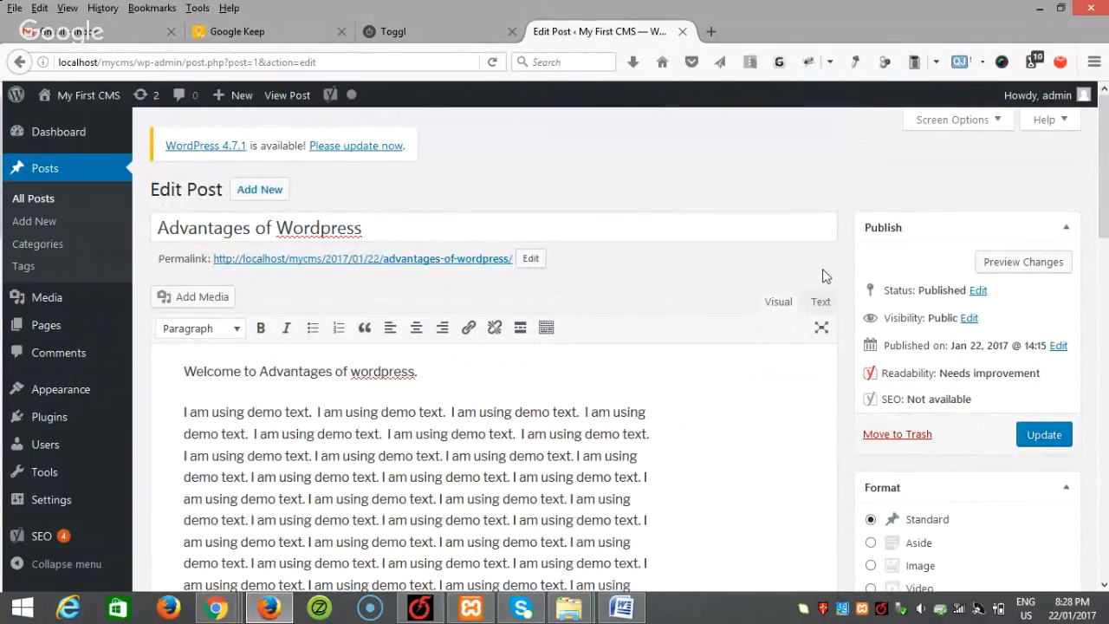
{"action": "left_click_drag", "start_coordinate": [1106, 141], "coordinate": [1107, 386]}
{"action": "left_click", "coordinate": [289, 461]}
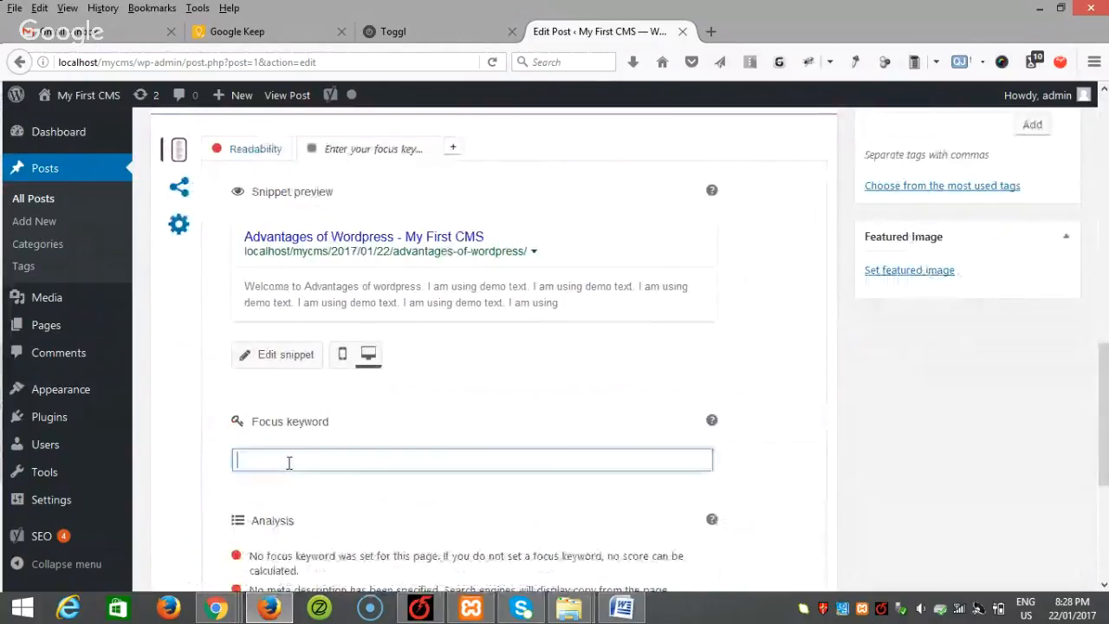
{"action": "type", "text": "I am using demo text."}
{"action": "key", "text": "ctrl+a"}
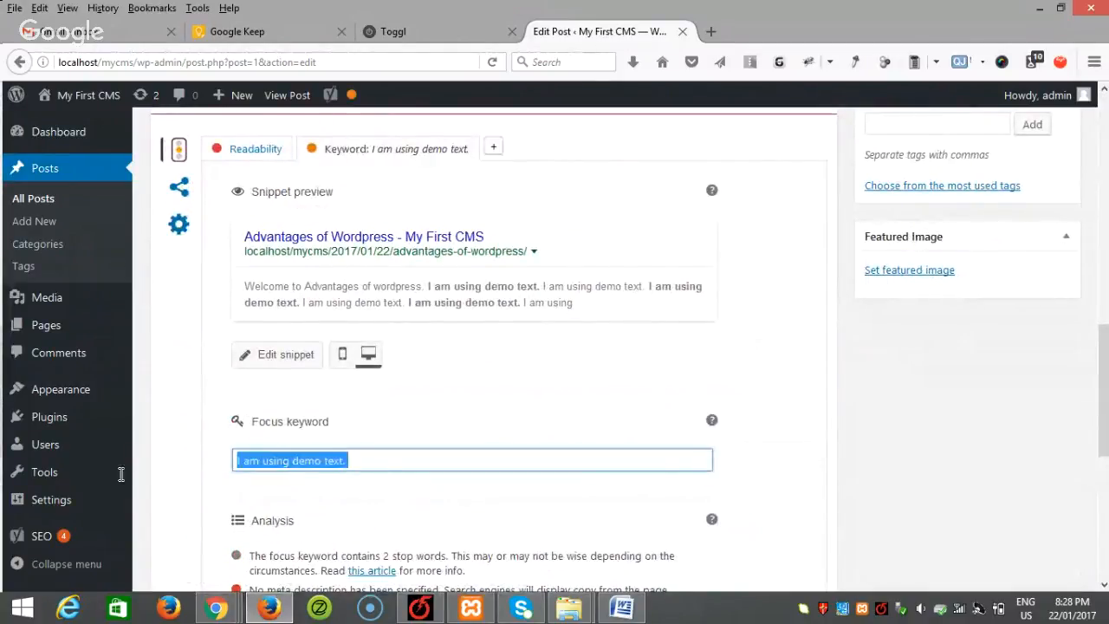
{"action": "mouse_move", "coordinate": [122, 482]}
{"action": "key", "text": "BackSpace"}
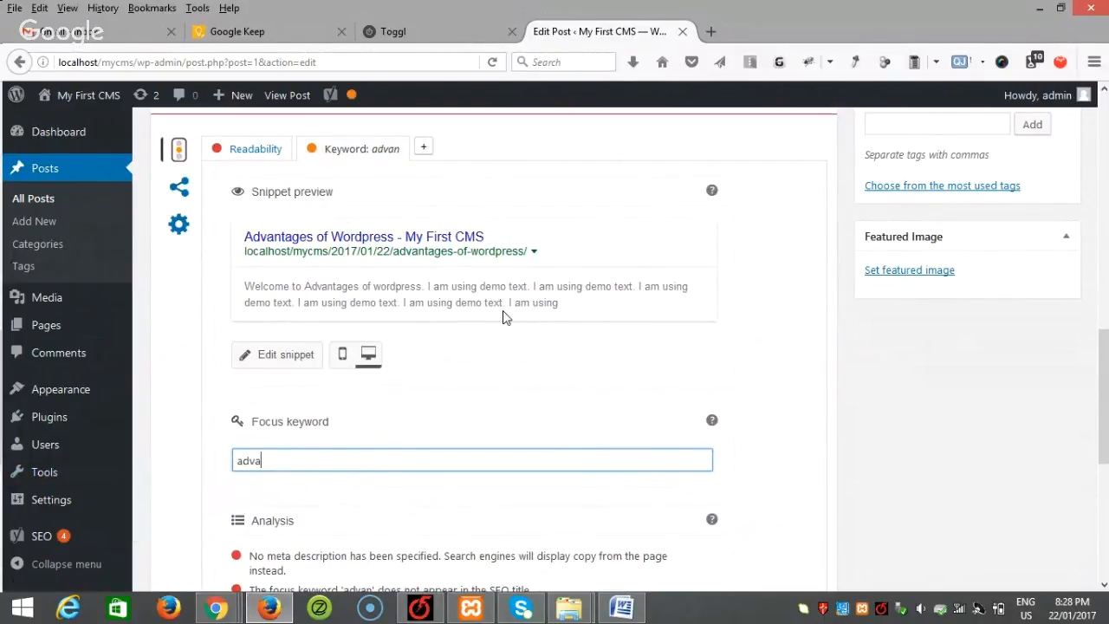
{"action": "type", "text": "ntages o"}
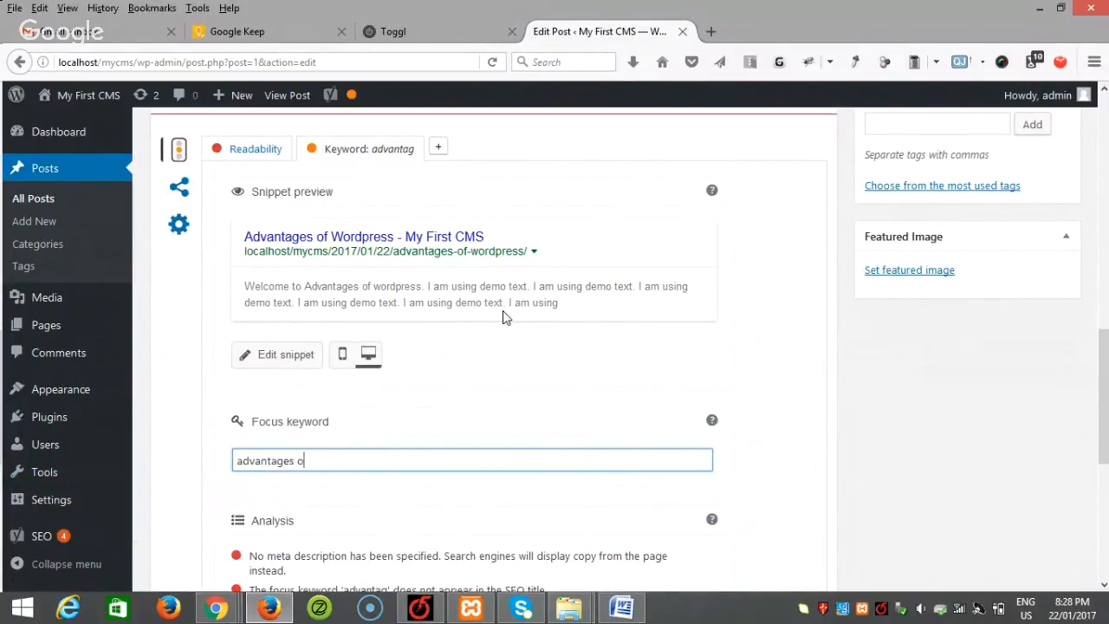
{"action": "type", "text": "f wordpress"}
{"action": "left_click", "coordinate": [568, 362]}
- Read through the Yoast SEO analysis results for the post's focus keyword
{"action": "scroll", "coordinate": [568, 362], "scroll_direction": "down", "scroll_amount": 1}
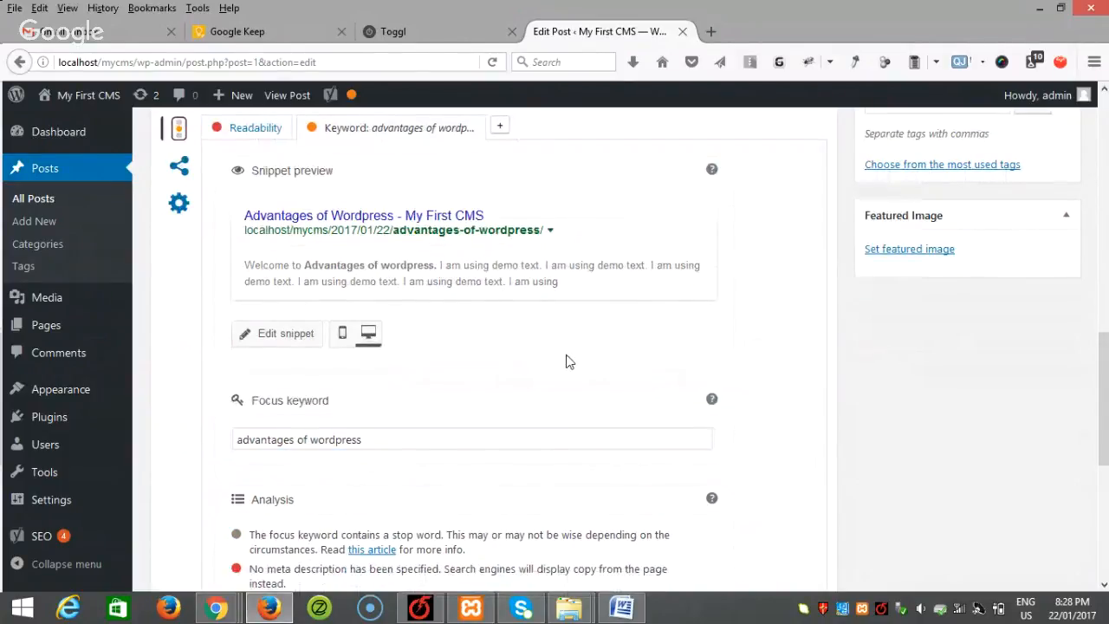
{"action": "scroll", "coordinate": [566, 362], "scroll_direction": "down", "scroll_amount": 3}
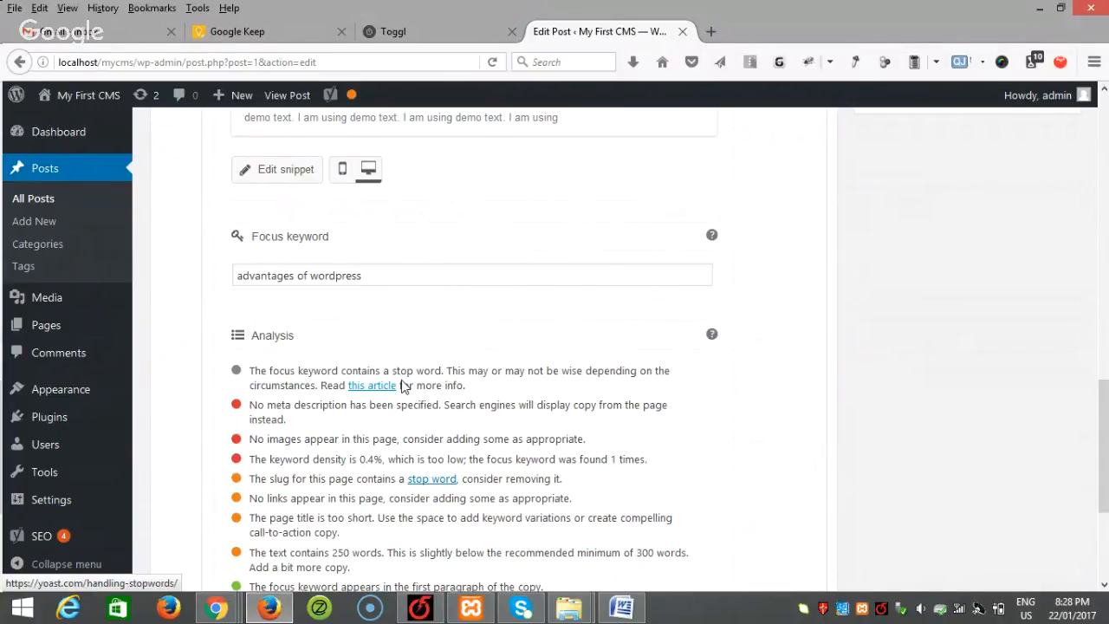
{"action": "scroll", "coordinate": [535, 442], "scroll_direction": "down", "scroll_amount": 2}
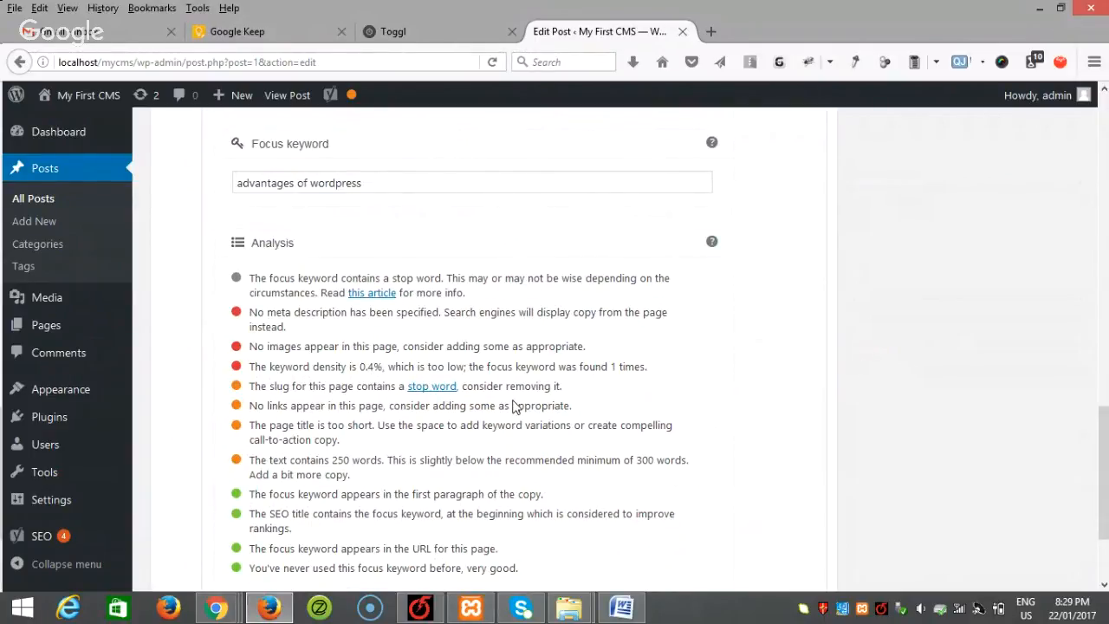
- Copy the phrase "Advantages of wordpress" from the post's opening line and insert it once into each of the two demo text paragraphs
{"action": "left_click_drag", "start_coordinate": [1105, 438], "coordinate": [1107, 152]}
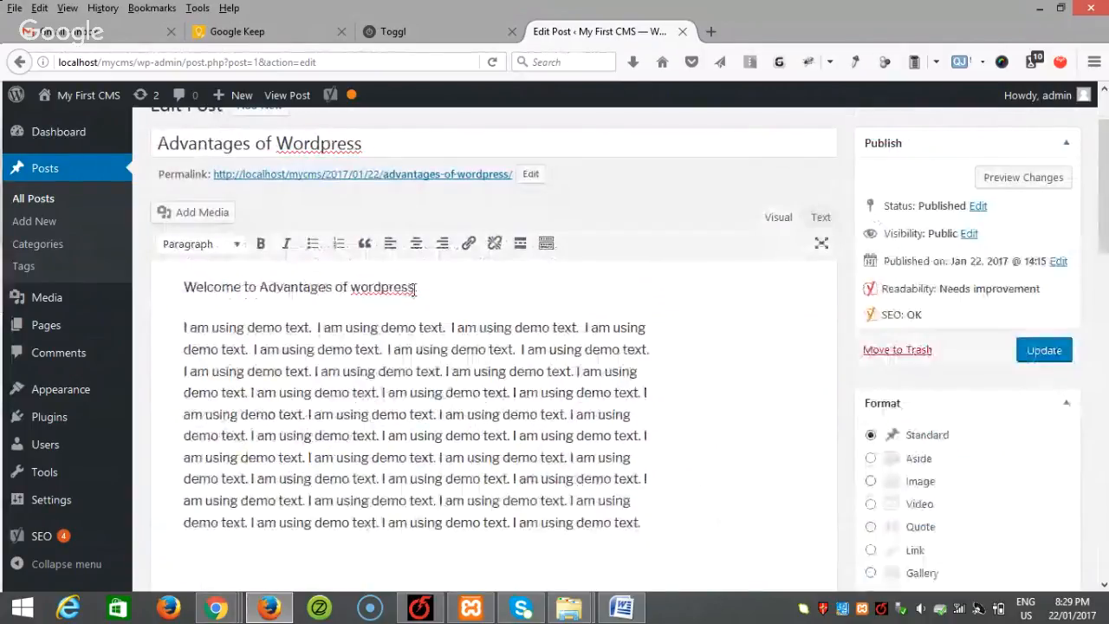
{"action": "left_click_drag", "start_coordinate": [416, 287], "coordinate": [258, 293]}
{"action": "key", "text": "ctrl+c"}
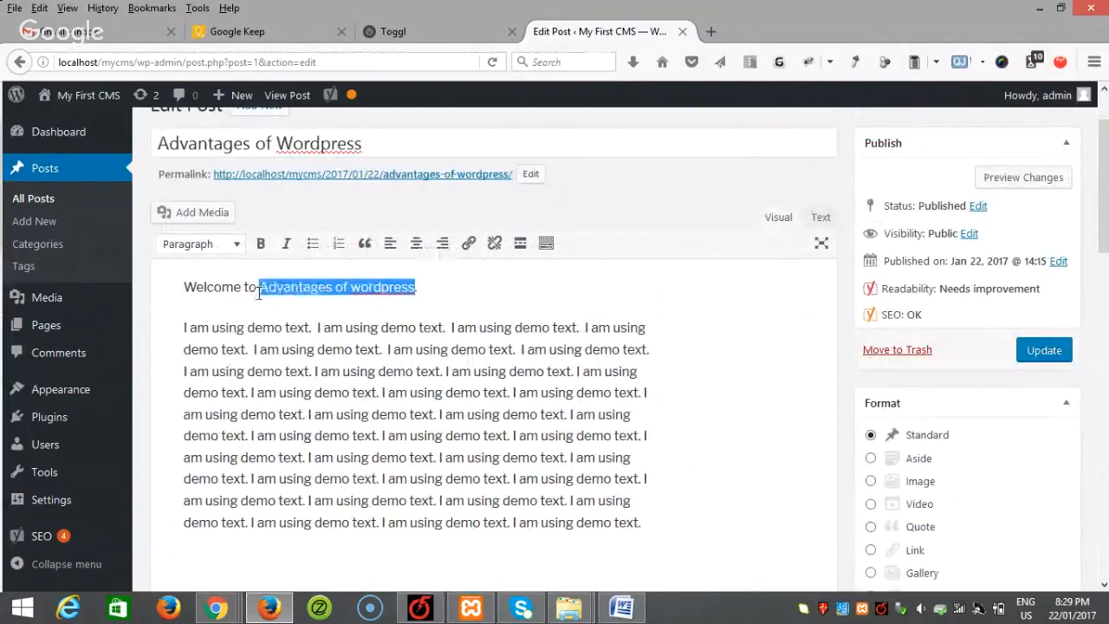
{"action": "left_click", "coordinate": [508, 437]}
{"action": "key", "text": "ctrl+v"}
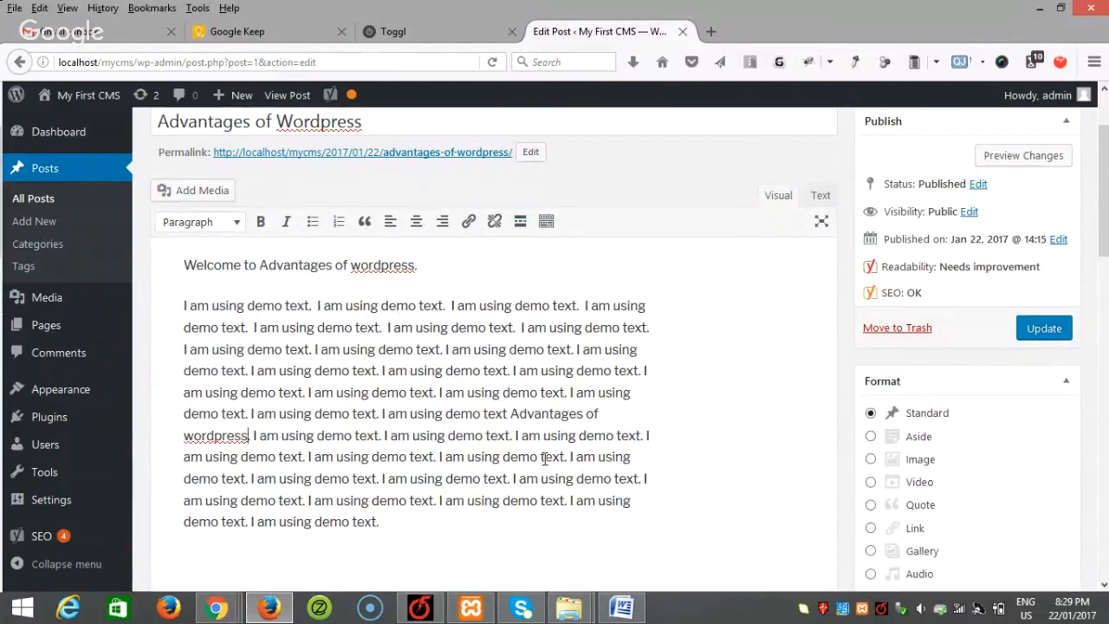
{"action": "type", "text": "I am using demo text. I am using demo text. I am using demo text. I am using demo text. I am using demo text. I am using demo text. I am using demo text. I am using demo text. I am using demo text. I am using demo text. I am using demo text. I am using demo text. I am using demo text. I am using demo text."}
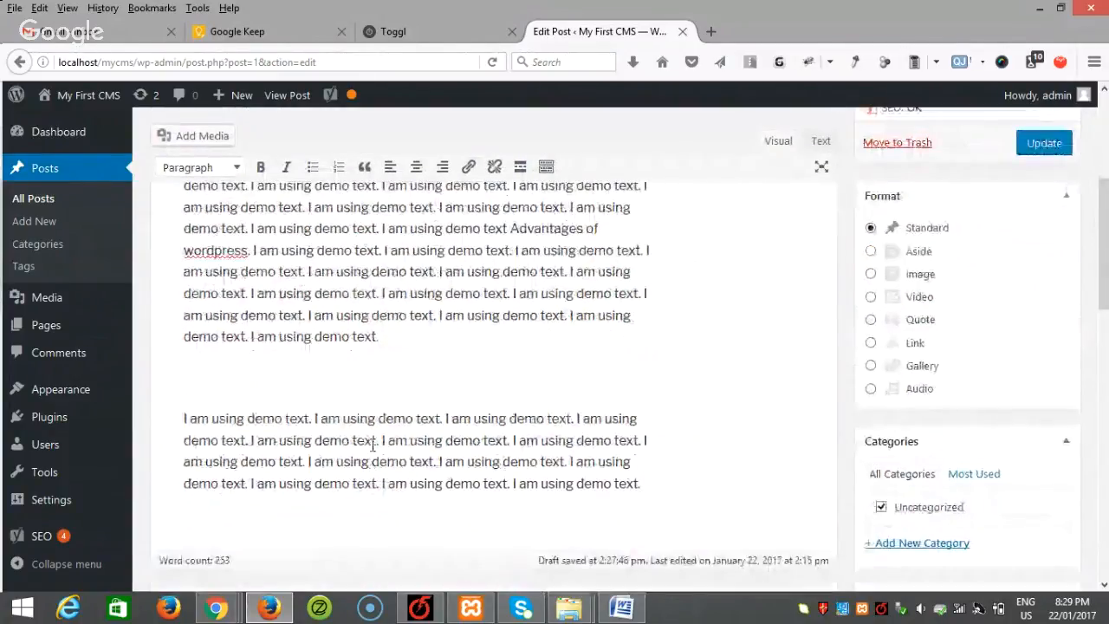
{"action": "left_click", "coordinate": [375, 440]}
{"action": "key", "text": "ctrl+v"}
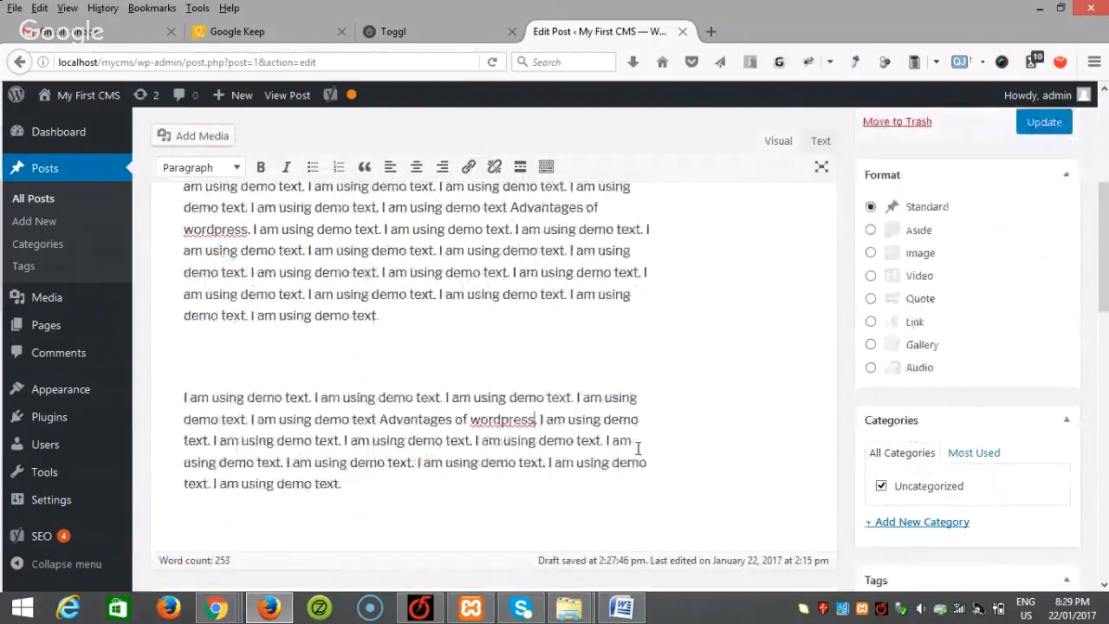
- Review the edited post text and check the keyword density result in the Yoast SEO analysis
{"action": "scroll", "coordinate": [528, 462], "scroll_direction": "up", "scroll_amount": 5}
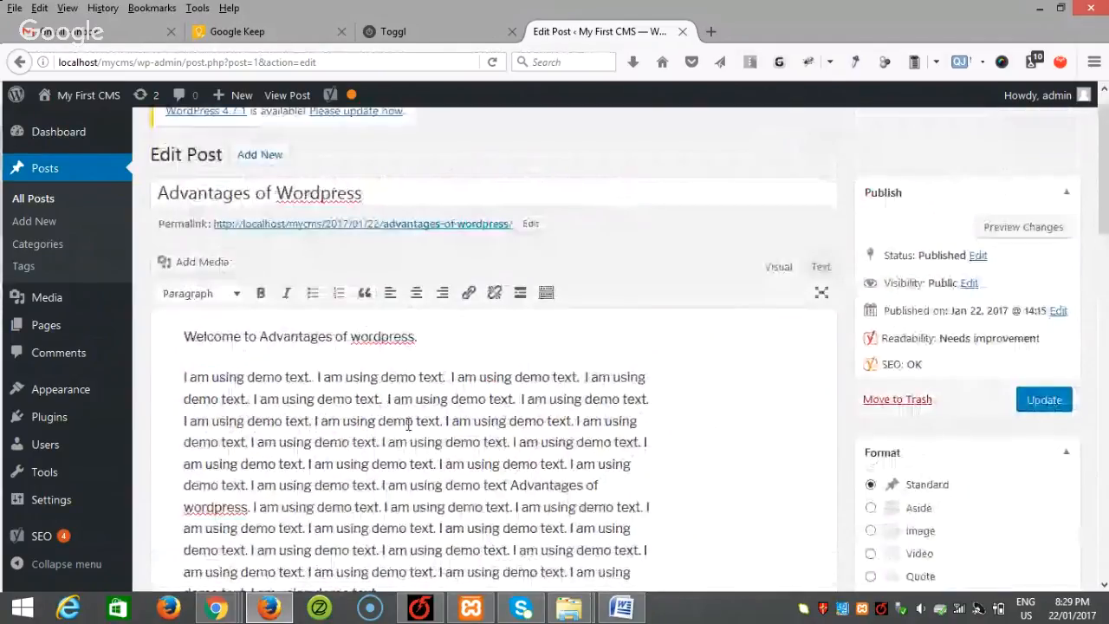
{"action": "scroll", "coordinate": [408, 423], "scroll_direction": "down", "scroll_amount": 3}
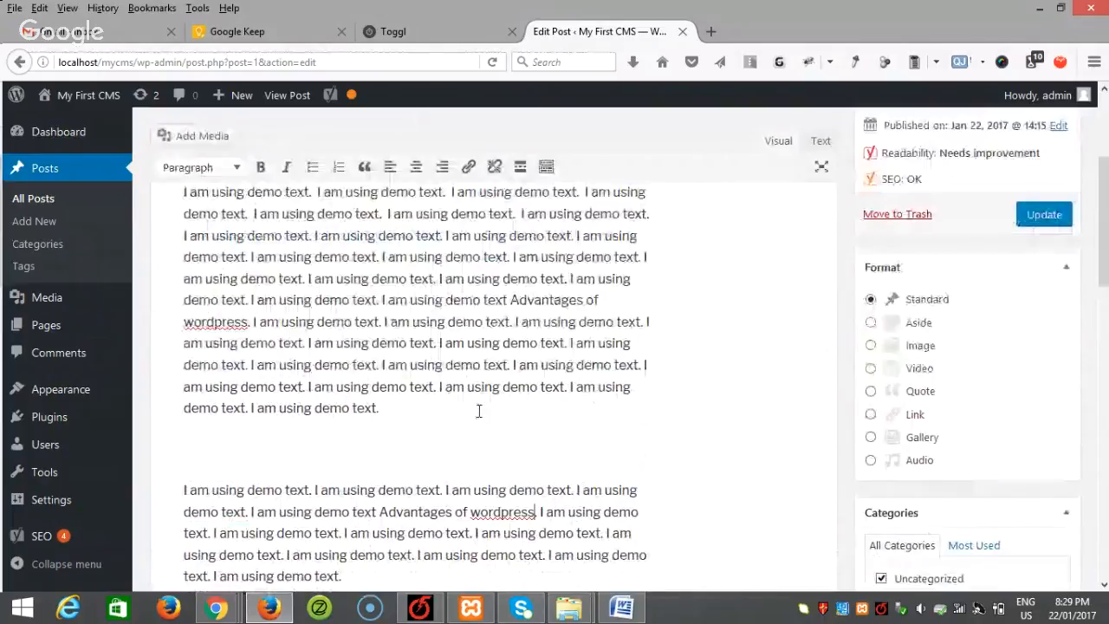
{"action": "scroll", "coordinate": [431, 407], "scroll_direction": "up", "scroll_amount": 1}
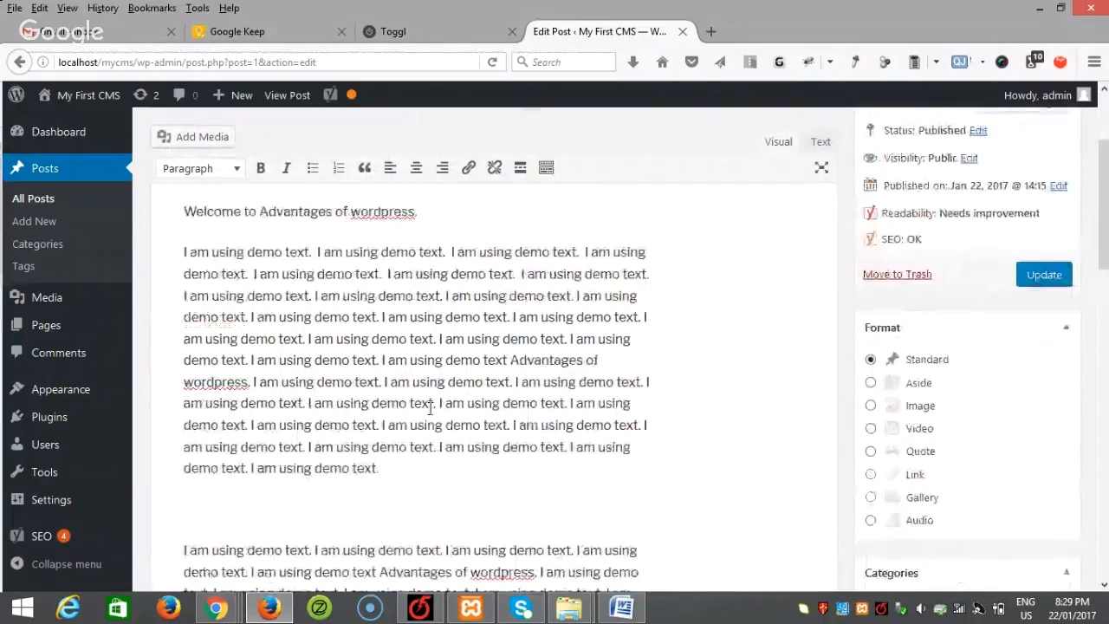
{"action": "scroll", "coordinate": [431, 408], "scroll_direction": "up", "scroll_amount": 2}
{"action": "left_click_drag", "start_coordinate": [417, 336], "coordinate": [259, 336]}
{"action": "left_click", "coordinate": [384, 399]}
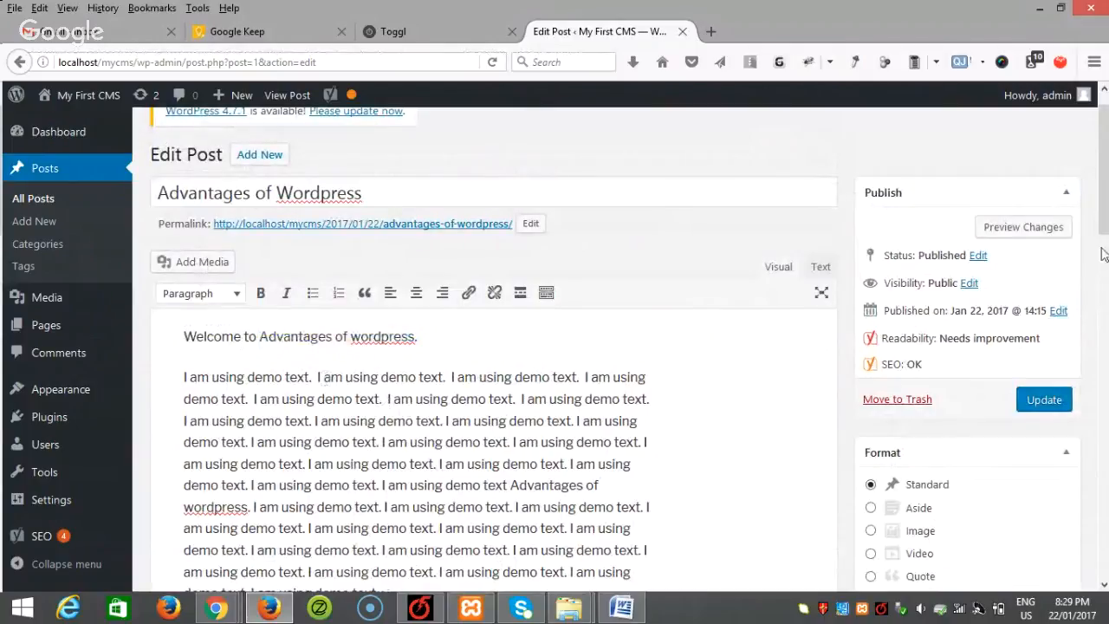
{"action": "left_click_drag", "start_coordinate": [1106, 151], "coordinate": [1107, 457]}
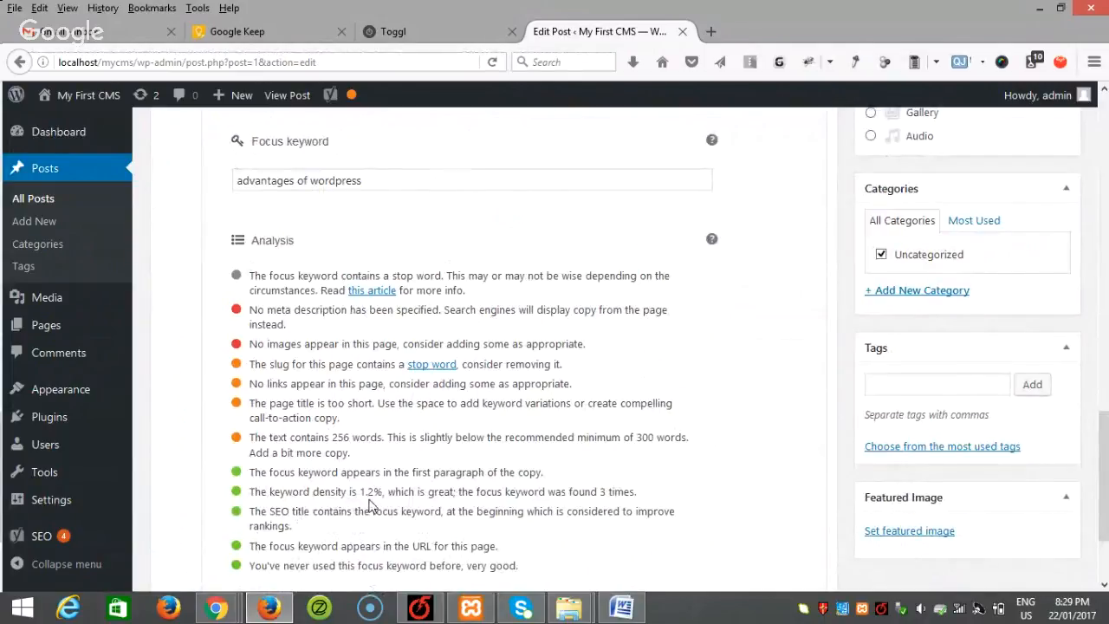
{"action": "left_click_drag", "start_coordinate": [384, 492], "coordinate": [335, 497]}
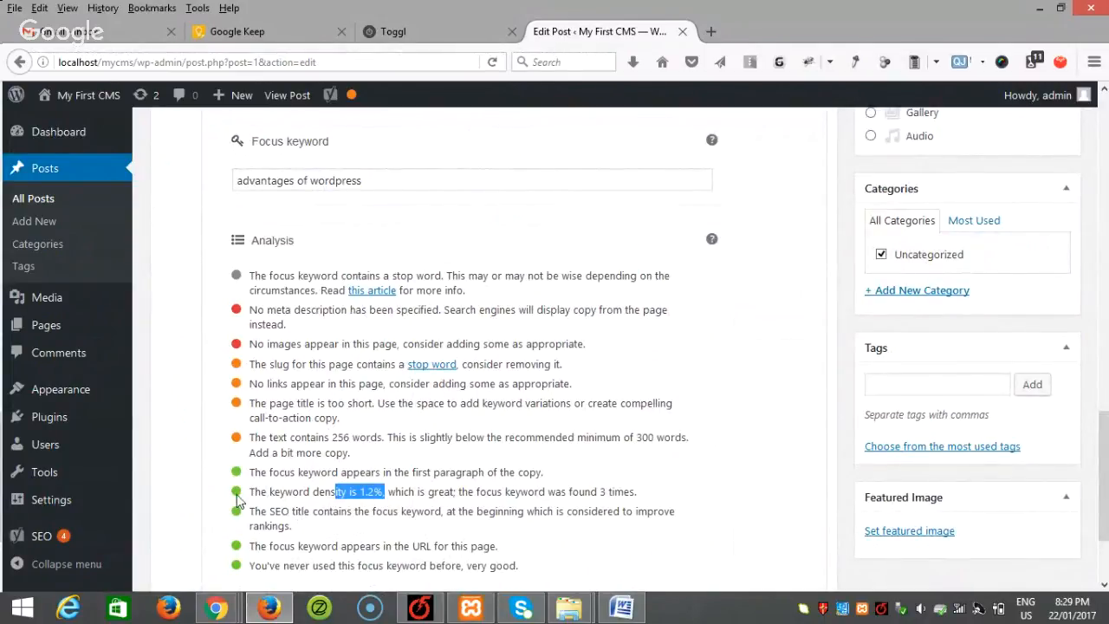
{"action": "left_click", "coordinate": [420, 516]}
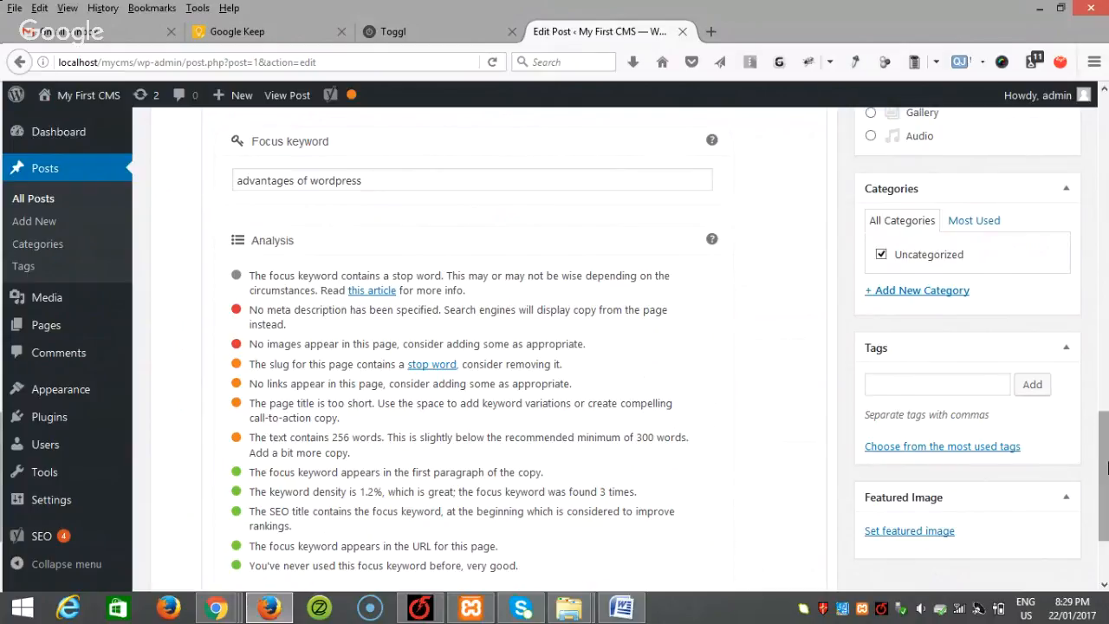
- Duplicate the last demo text paragraph, including its "Advantages of wordpress" phrase, below a blank line at the end of the post
{"action": "left_click_drag", "start_coordinate": [1101, 437], "coordinate": [1105, 223]}
{"action": "left_click_drag", "start_coordinate": [332, 401], "coordinate": [162, 298]}
{"action": "key", "text": "ctrl+c"}
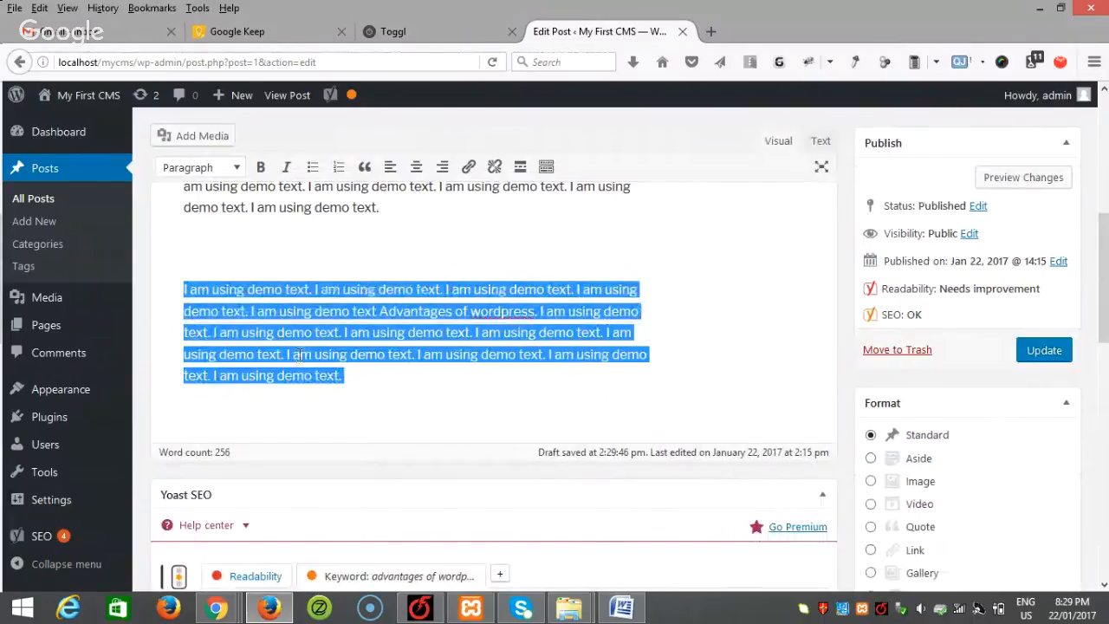
{"action": "left_click", "coordinate": [354, 376]}
{"action": "key", "text": "Return"}
{"action": "key", "text": "Return"}
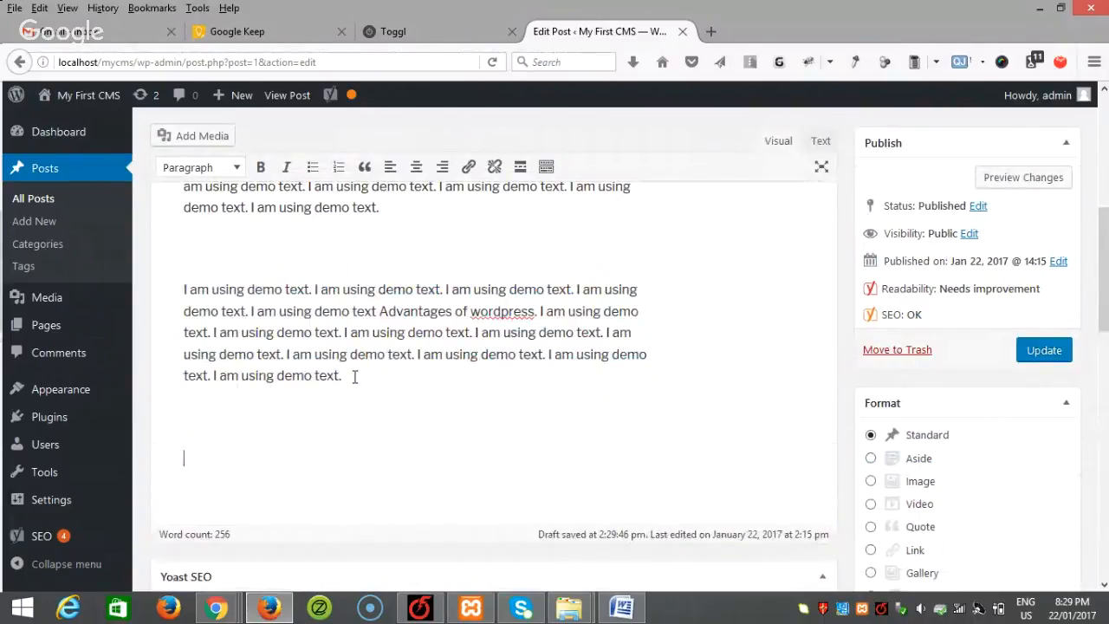
{"action": "key", "text": "ctrl+v"}
{"action": "scroll", "coordinate": [379, 402], "scroll_direction": "down", "scroll_amount": 2}
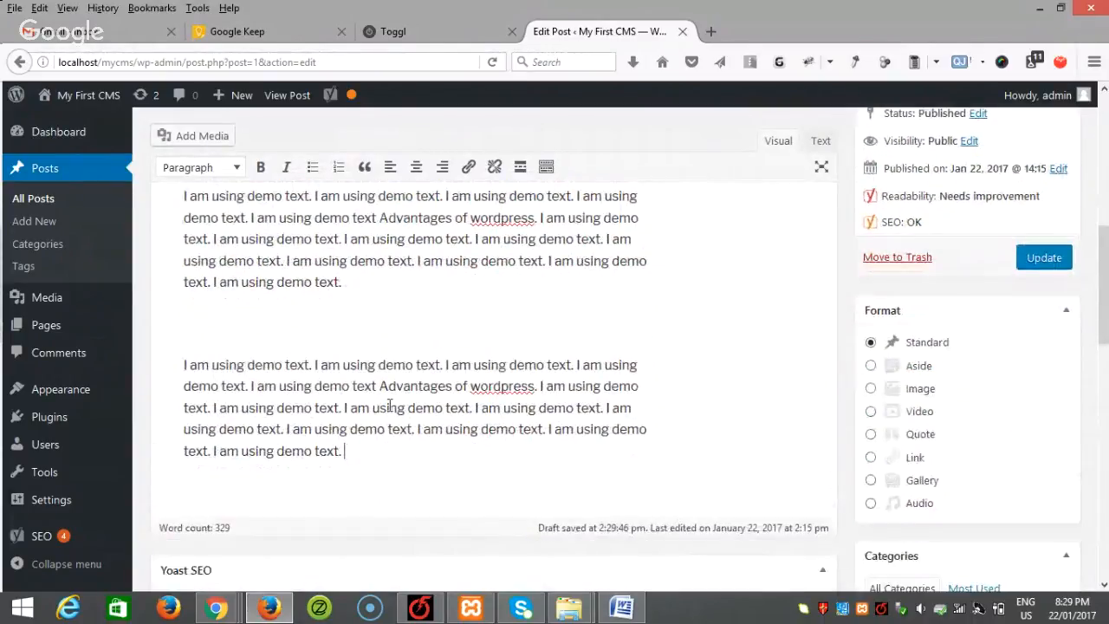
- Examine the Yoast SEO analysis for the text length and the remaining issues with the post
{"action": "scroll", "coordinate": [441, 425], "scroll_direction": "down", "scroll_amount": 15}
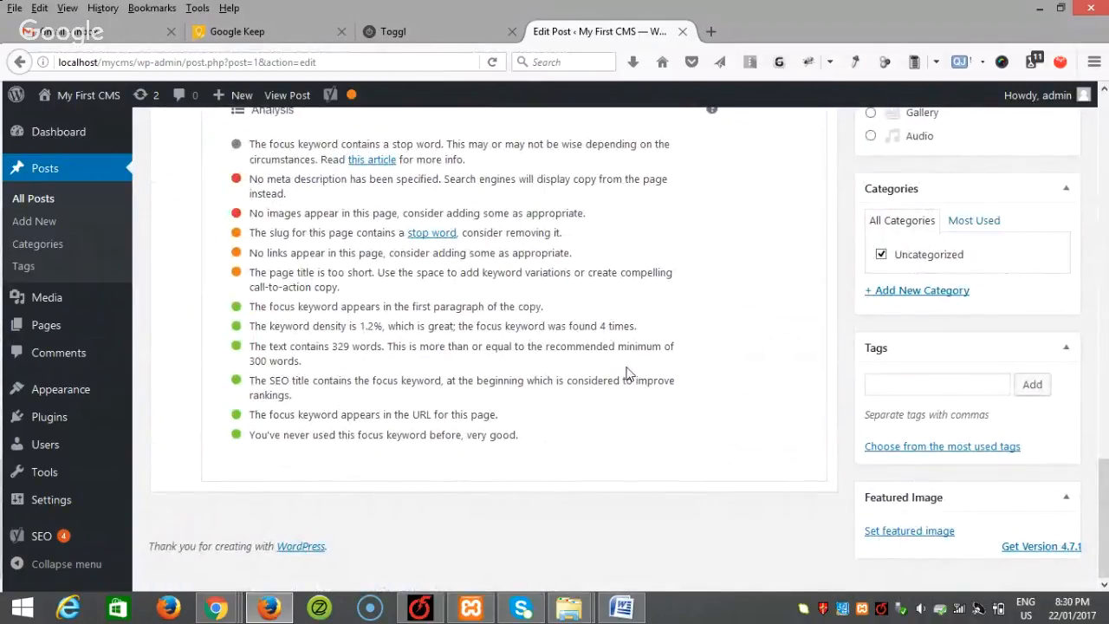
{"action": "scroll", "coordinate": [587, 379], "scroll_direction": "up", "scroll_amount": 3}
{"action": "scroll", "coordinate": [477, 389], "scroll_direction": "down", "scroll_amount": 1}
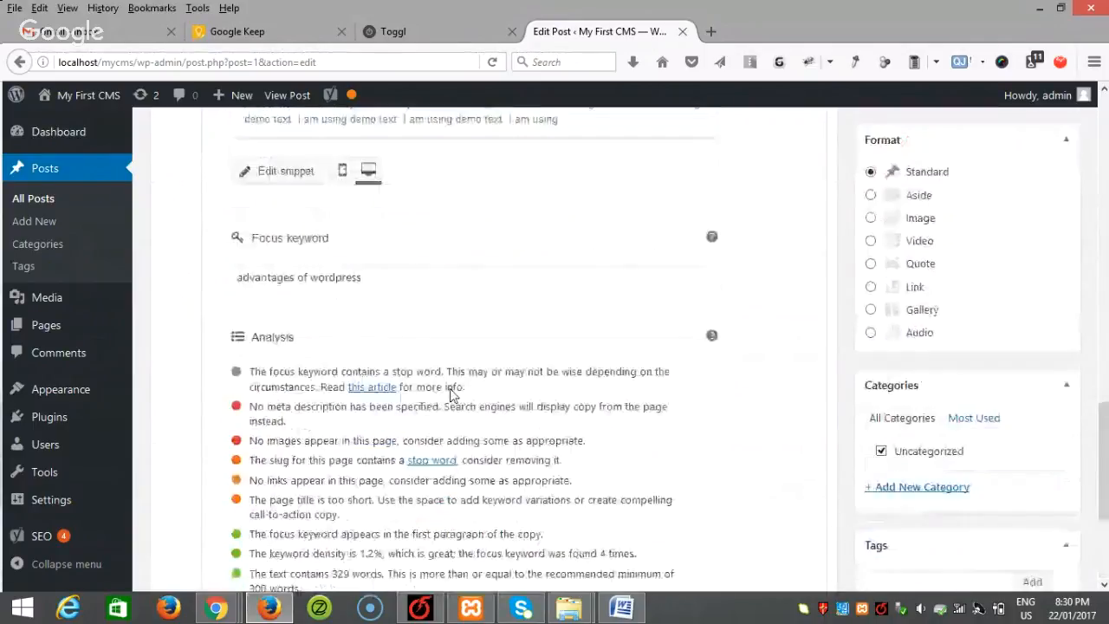
{"action": "scroll", "coordinate": [550, 412], "scroll_direction": "up", "scroll_amount": 3}
{"action": "scroll", "coordinate": [552, 414], "scroll_direction": "down", "scroll_amount": 5}
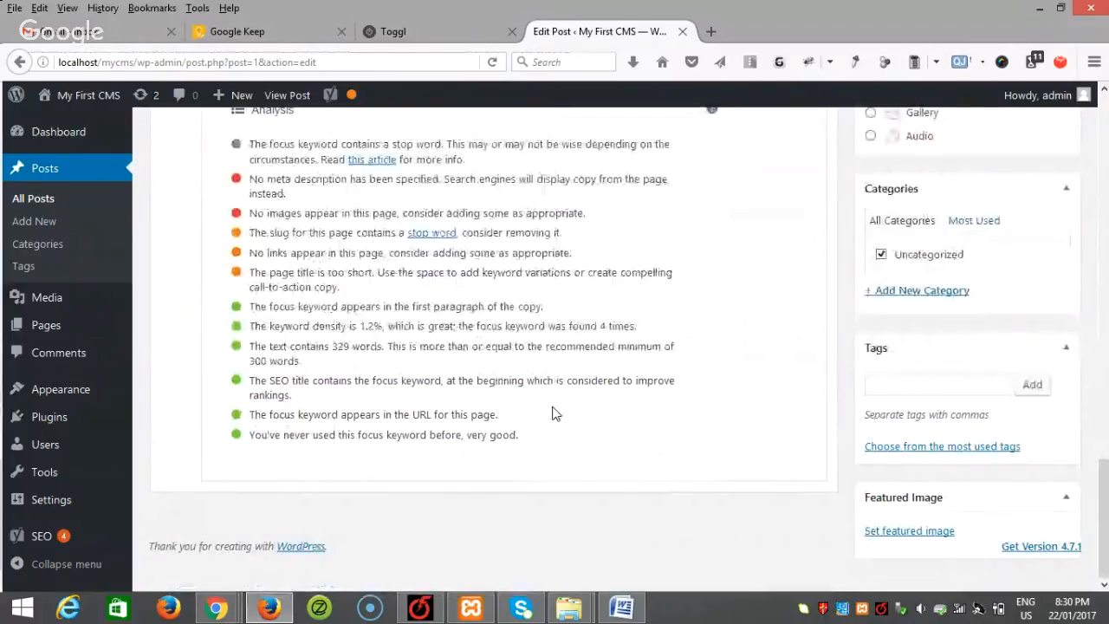
{"action": "scroll", "coordinate": [556, 414], "scroll_direction": "up", "scroll_amount": 2}
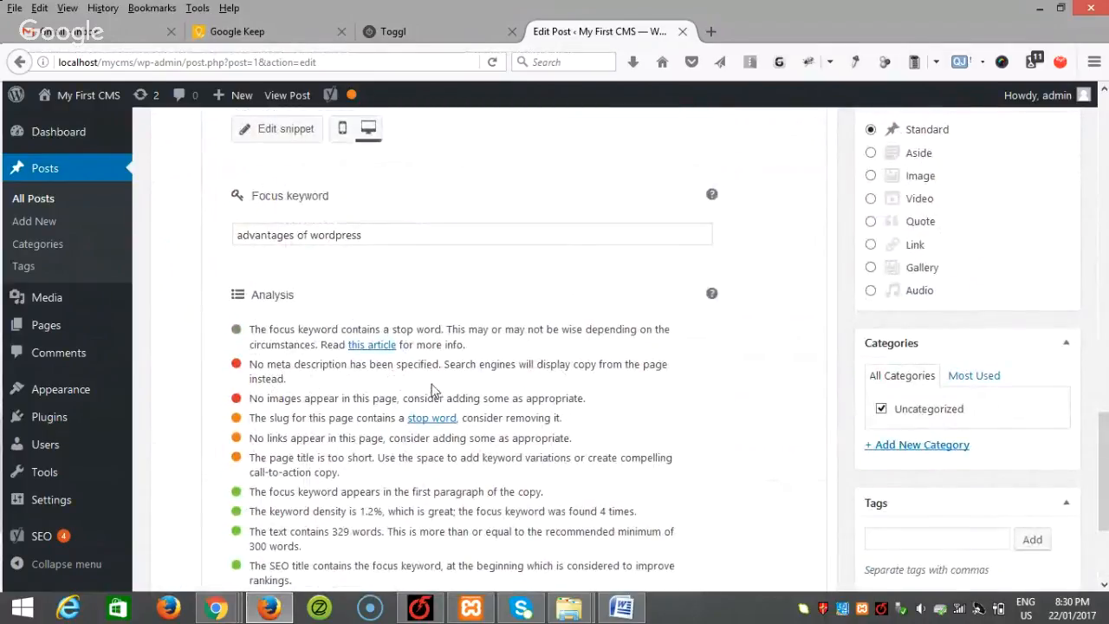
- Open the Yoast snippet for editing and enter "advantages of wordpress" as the meta description
{"action": "scroll", "coordinate": [439, 397], "scroll_direction": "up", "scroll_amount": 4}
{"action": "scroll", "coordinate": [488, 393], "scroll_direction": "down", "scroll_amount": 2}
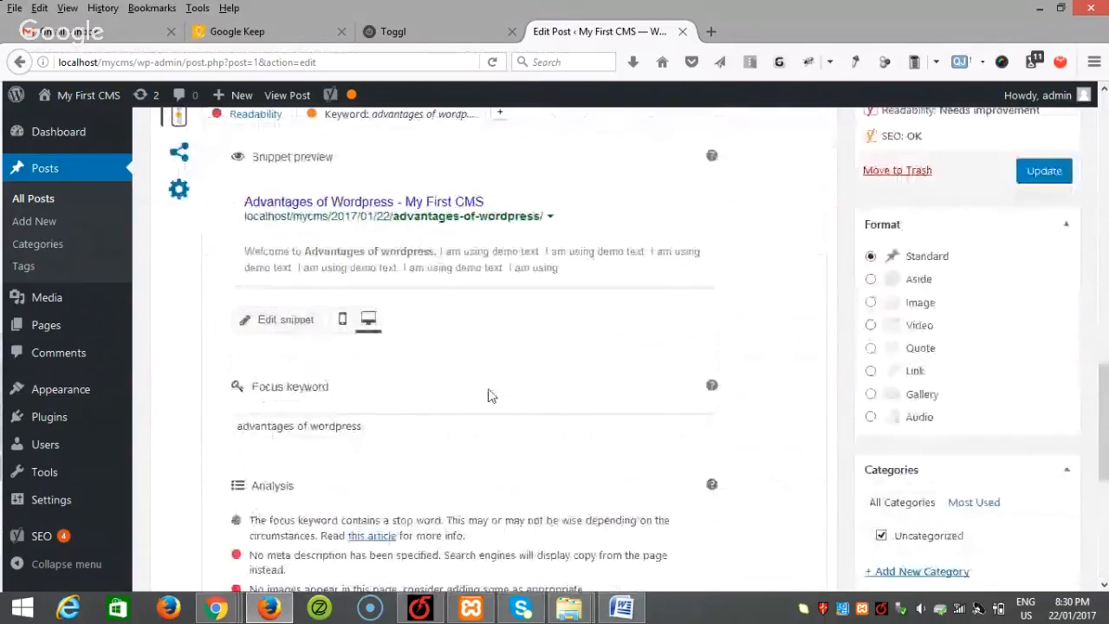
{"action": "left_click", "coordinate": [274, 321]}
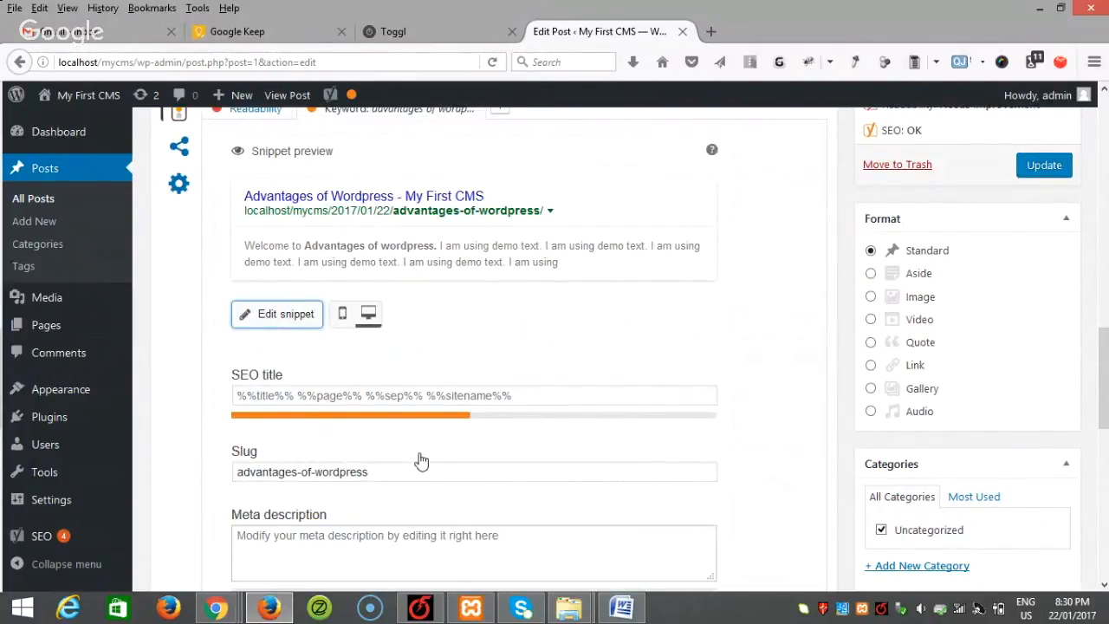
{"action": "scroll", "coordinate": [420, 459], "scroll_direction": "down", "scroll_amount": 2}
{"action": "left_click", "coordinate": [262, 450]}
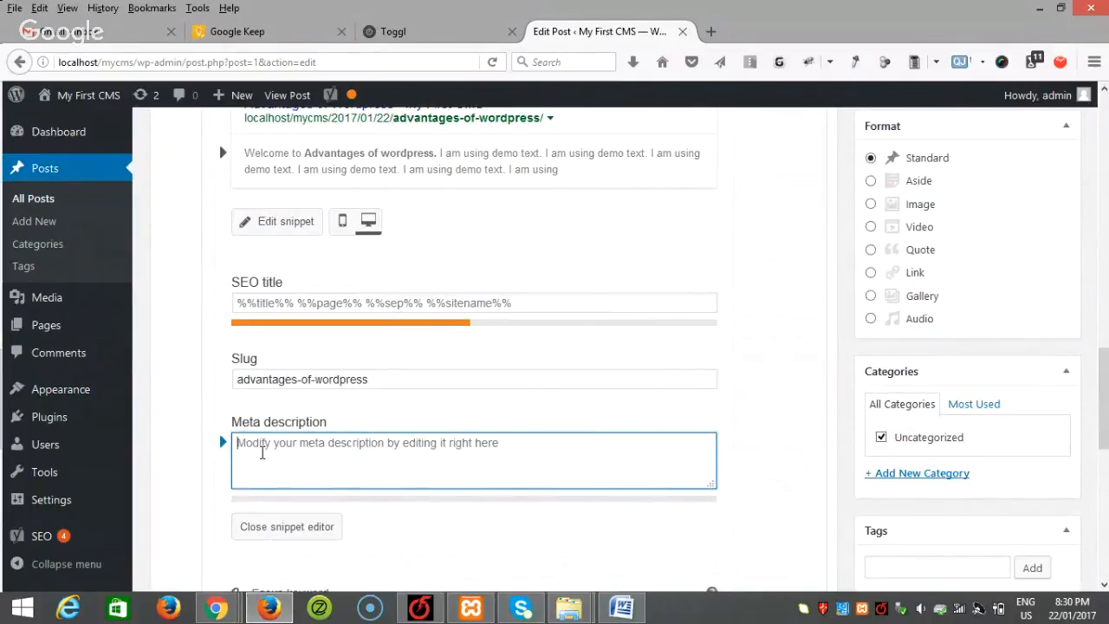
{"action": "type", "text": "adc"}
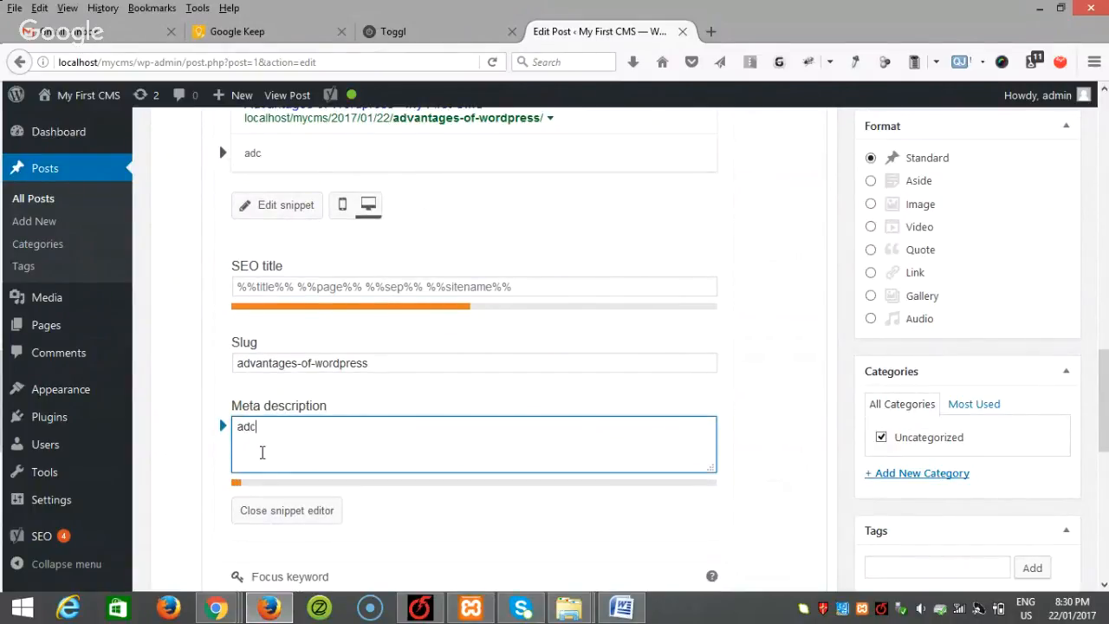
{"action": "type", "text": "vantages of wordpress"}
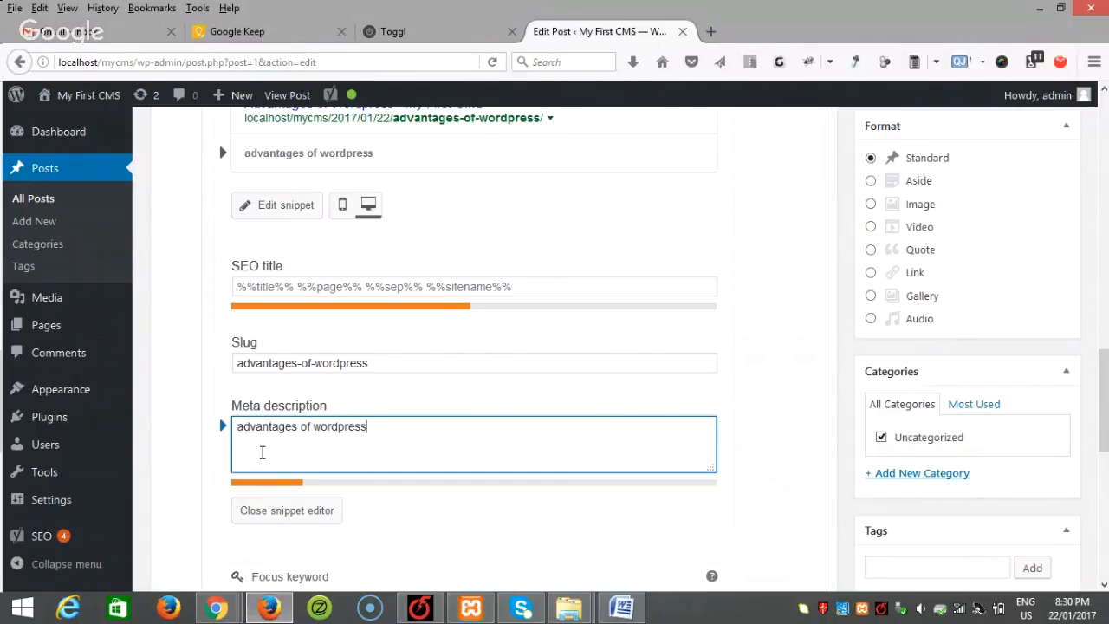
{"action": "left_click", "coordinate": [627, 392]}
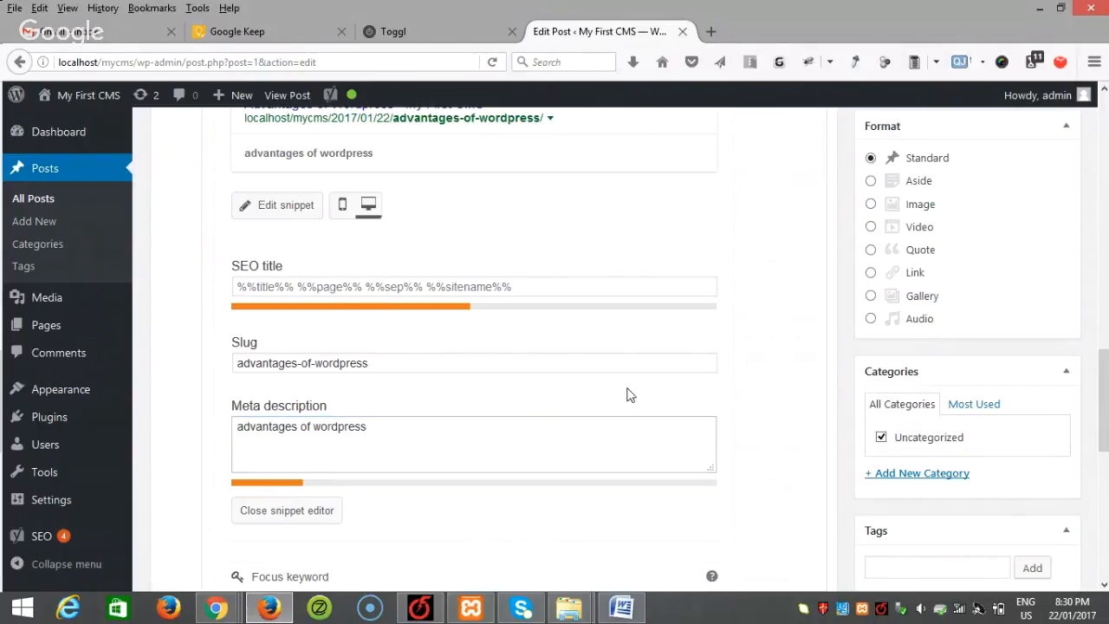
- Extend the meta description with "demo text" so it reads "advantages of wordpress demo text"
{"action": "left_click", "coordinate": [400, 430]}
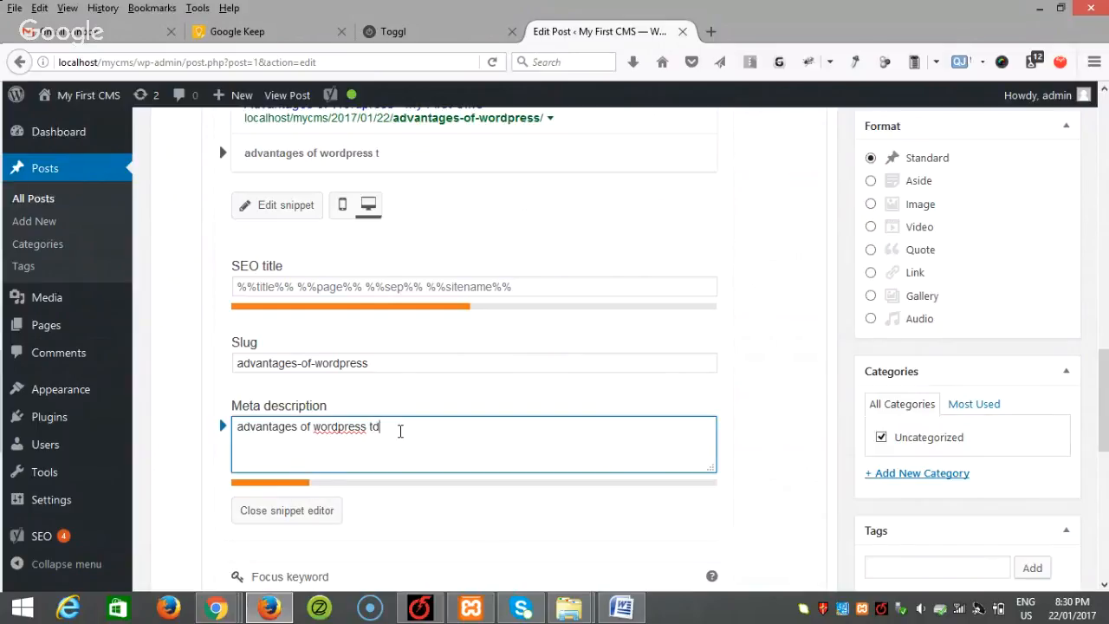
{"action": "type", "text": "td"}
{"action": "key", "text": "BackSpace"}
{"action": "key", "text": "BackSpace"}
{"action": "type", "text": "demo text"}
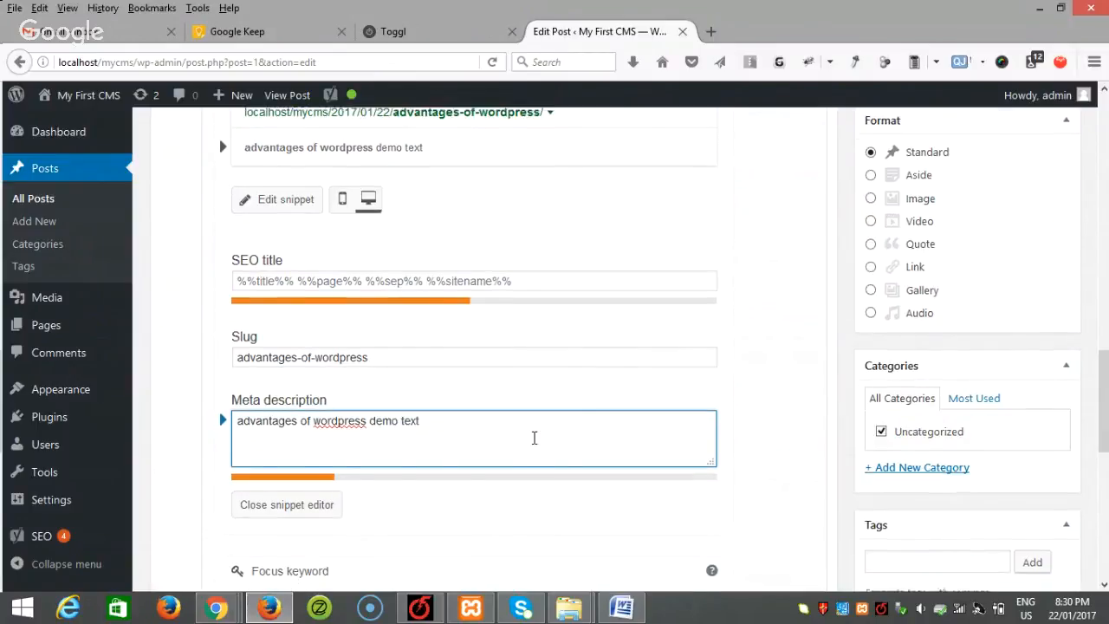
- Check how the Yoast SEO analysis rates the post with its meta description filled in
{"action": "scroll", "coordinate": [532, 439], "scroll_direction": "down", "scroll_amount": 3}
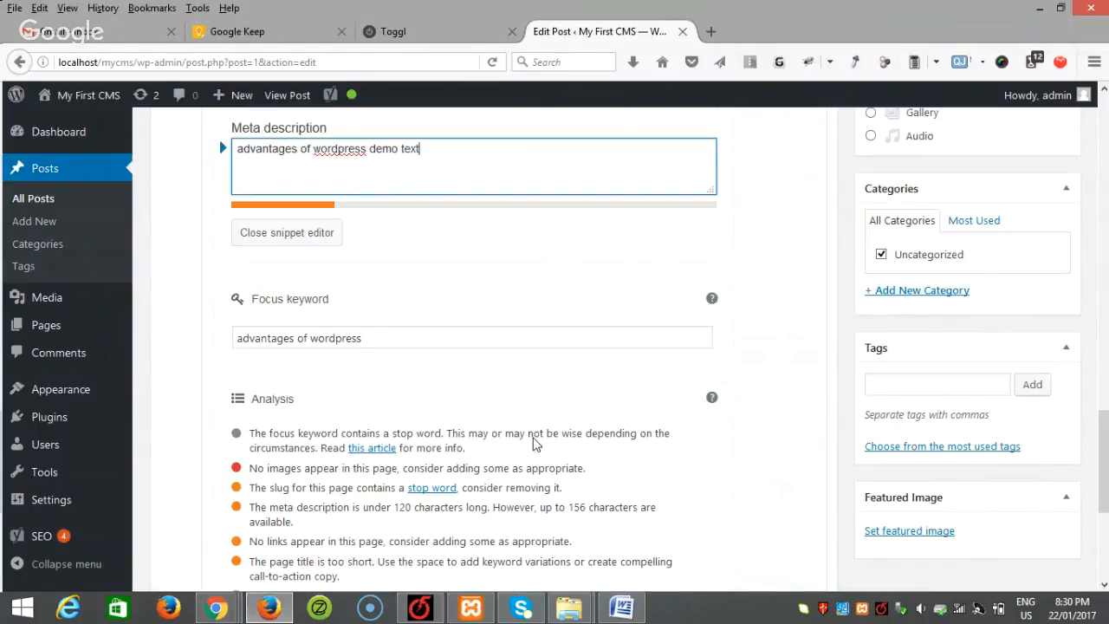
{"action": "scroll", "coordinate": [534, 443], "scroll_direction": "down", "scroll_amount": 3}
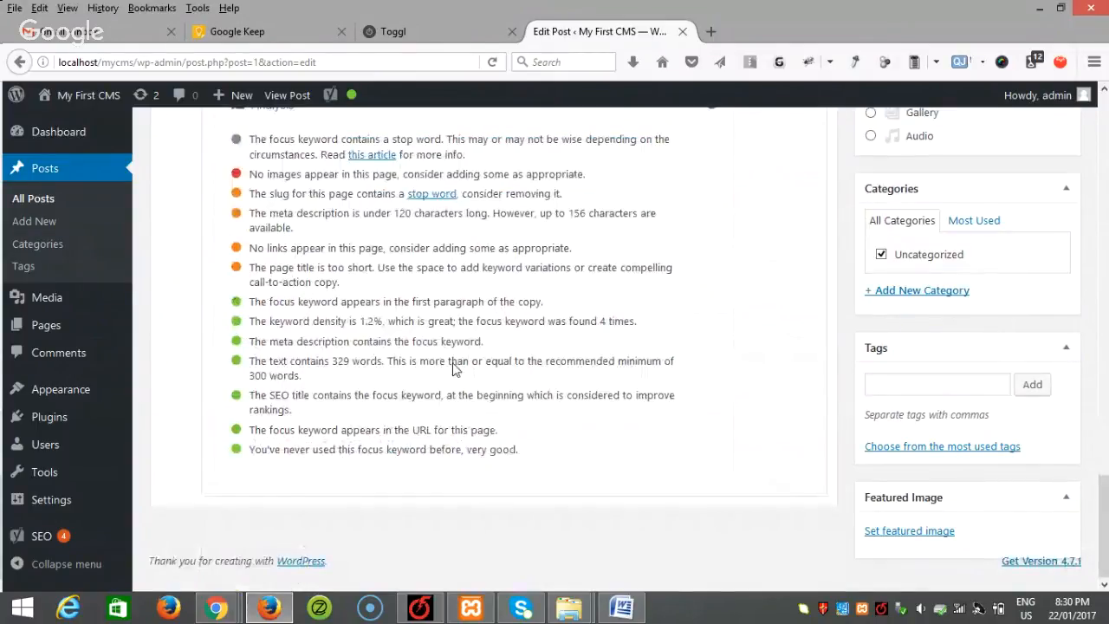
{"action": "scroll", "coordinate": [1106, 485], "scroll_direction": "up", "scroll_amount": 1}
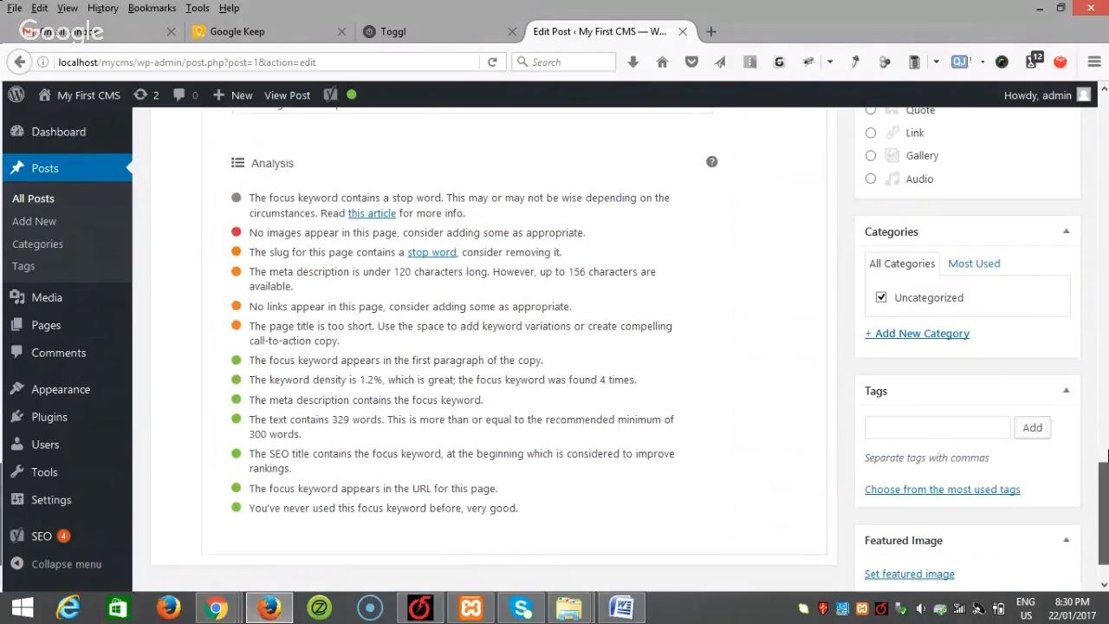
{"action": "left_click_drag", "start_coordinate": [1106, 456], "coordinate": [1106, 97]}
{"action": "mouse_move", "coordinate": [350, 104]}
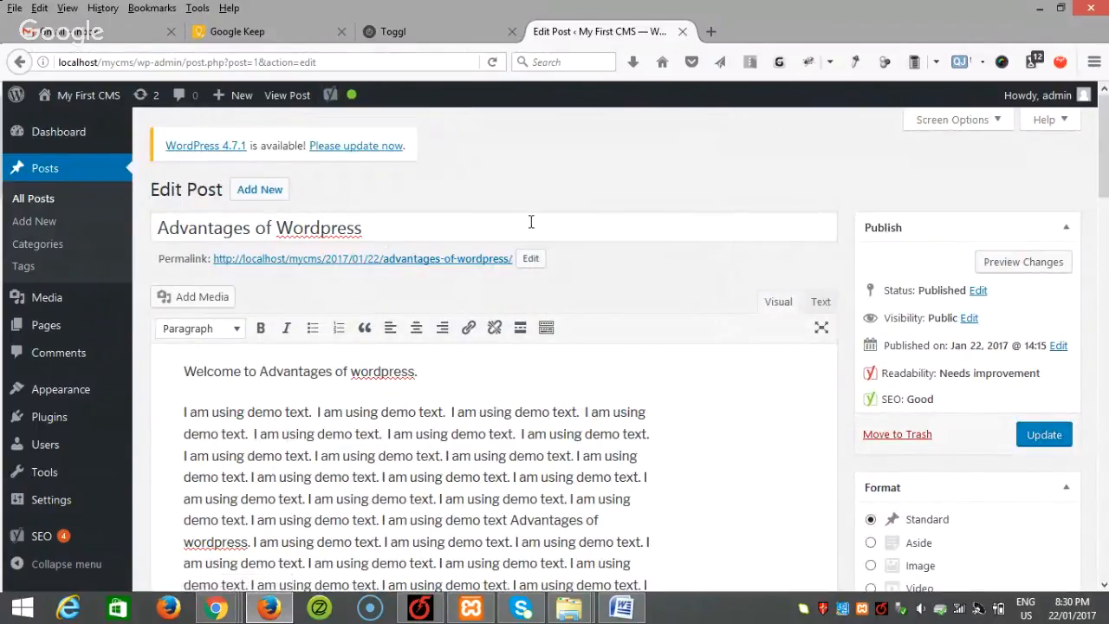
- Check the post's overall SEO rating in its publishing details and update the published post
{"action": "left_click_drag", "start_coordinate": [1106, 207], "coordinate": [1107, 286]}
{"action": "scroll", "coordinate": [837, 408], "scroll_direction": "up", "scroll_amount": 6}
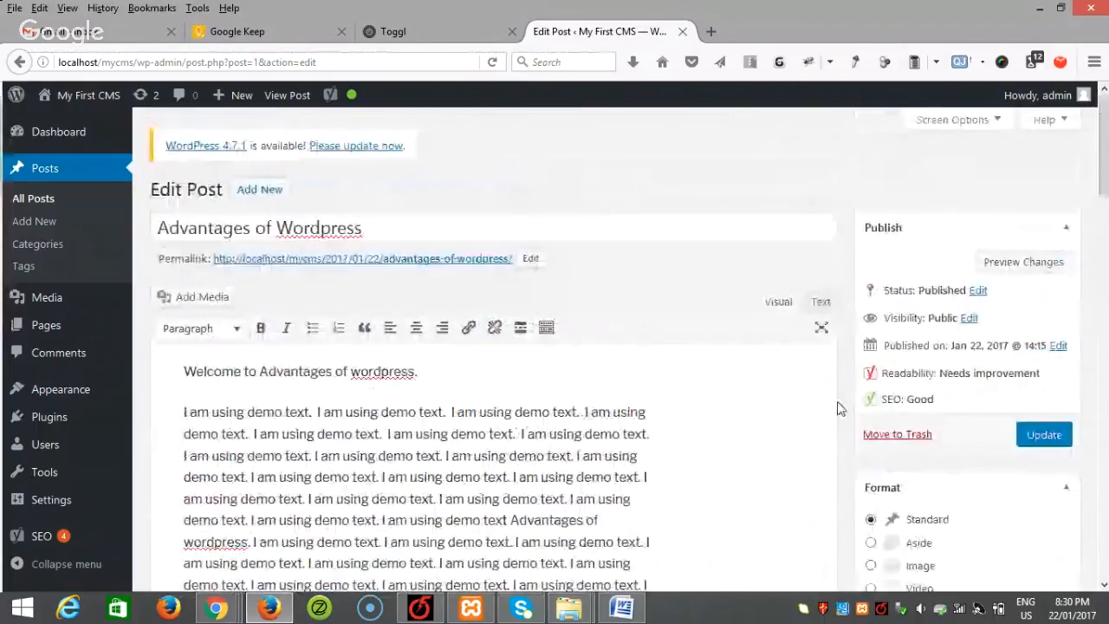
{"action": "left_click_drag", "start_coordinate": [871, 406], "coordinate": [934, 399]}
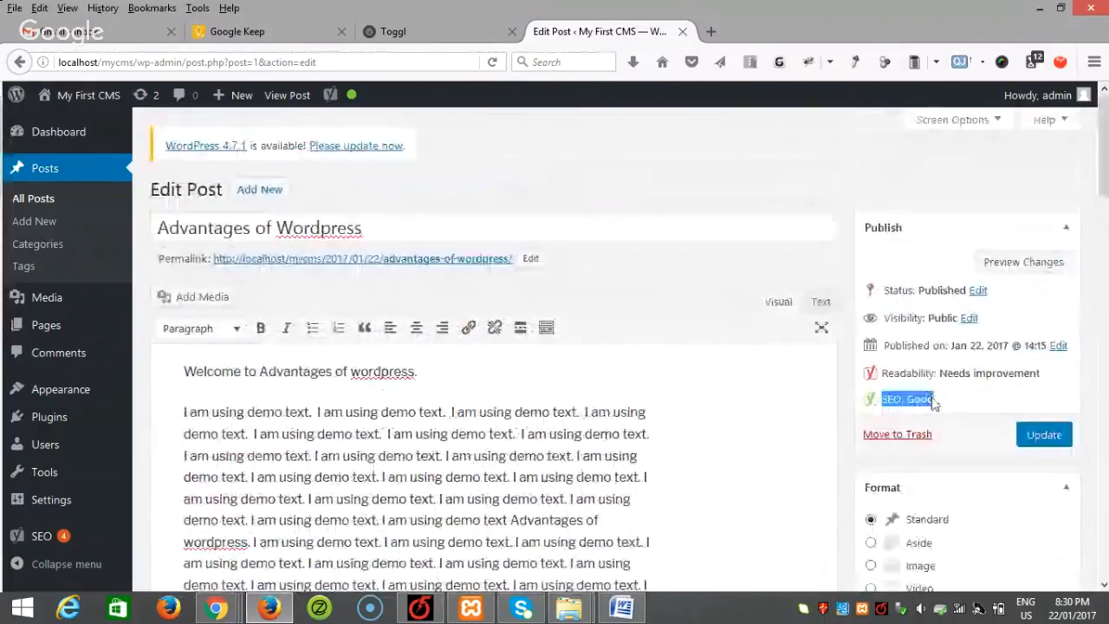
{"action": "left_click", "coordinate": [1023, 439]}
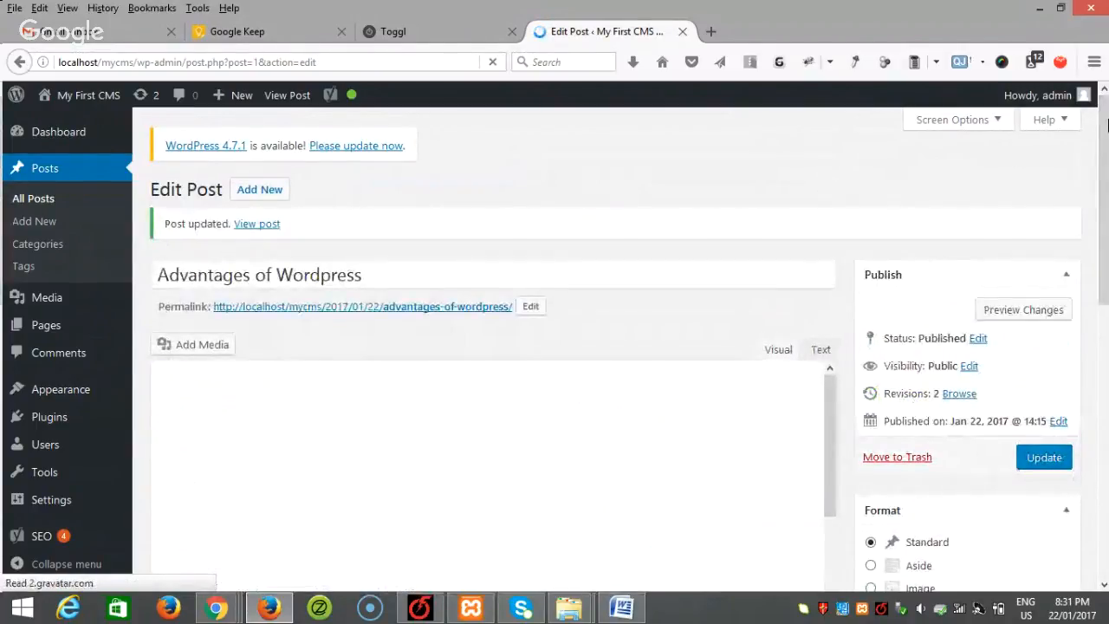
{"action": "mouse_move", "coordinate": [1106, 130]}
{"action": "left_mouse_down"}
{"action": "mouse_move", "coordinate": [1107, 212]}
{"action": "mouse_move", "coordinate": [1107, 147]}
{"action": "left_mouse_up"}
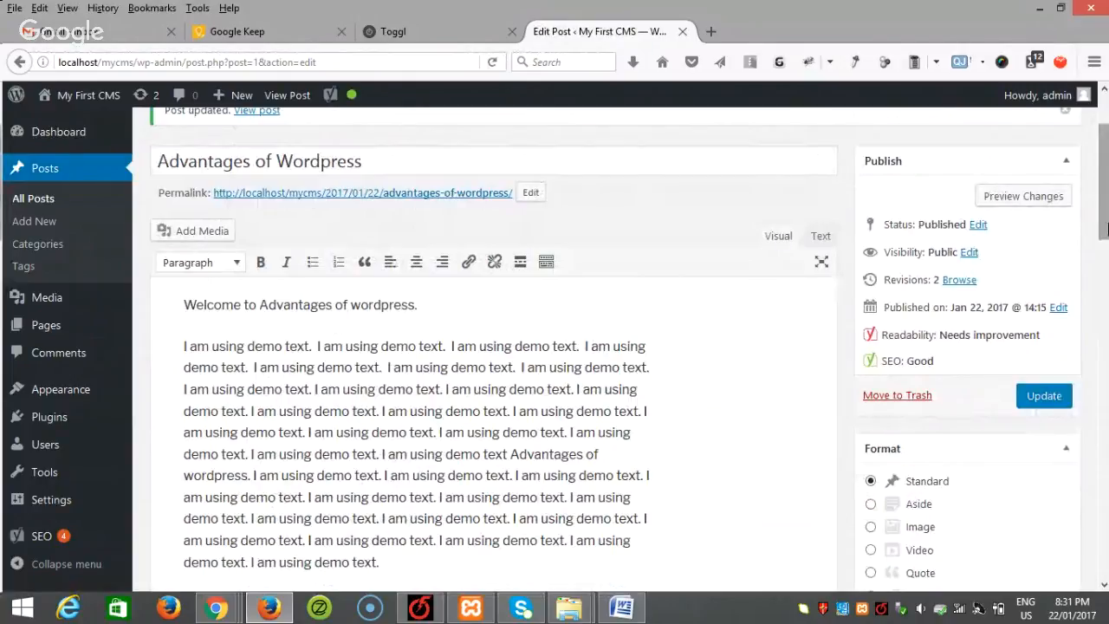
- Review the post's Yoast SEO snippet preview, focus keyword and analysis results
{"action": "left_click_drag", "start_coordinate": [1106, 156], "coordinate": [1106, 434]}
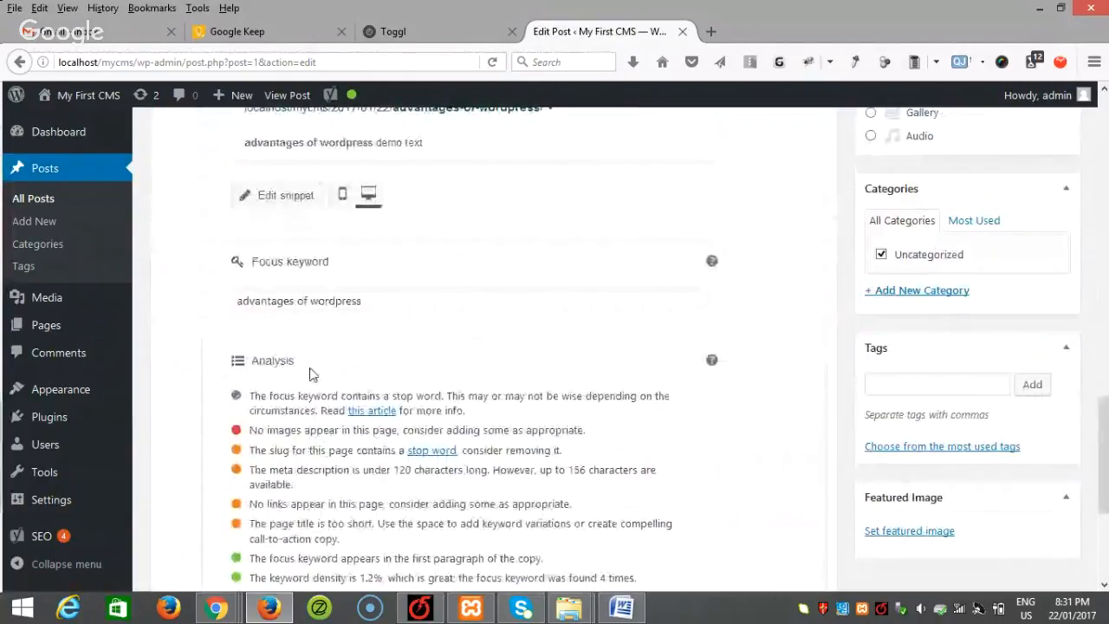
{"action": "scroll", "coordinate": [407, 384], "scroll_direction": "up", "scroll_amount": 2}
{"action": "scroll", "coordinate": [517, 314], "scroll_direction": "up", "scroll_amount": 2}
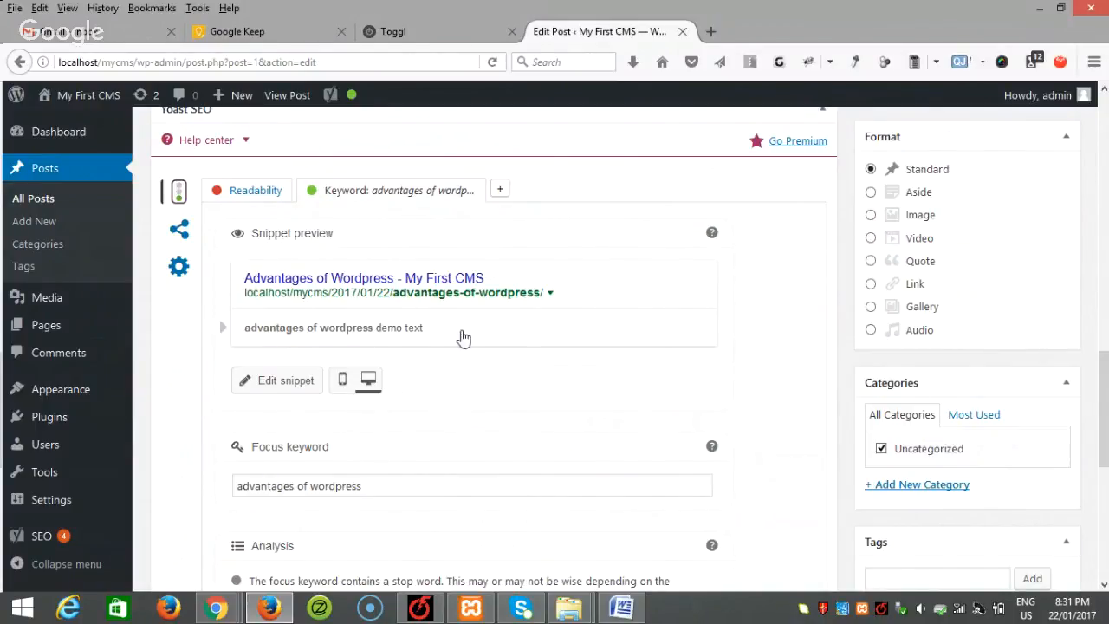
{"action": "scroll", "coordinate": [559, 356], "scroll_direction": "down", "scroll_amount": 5}
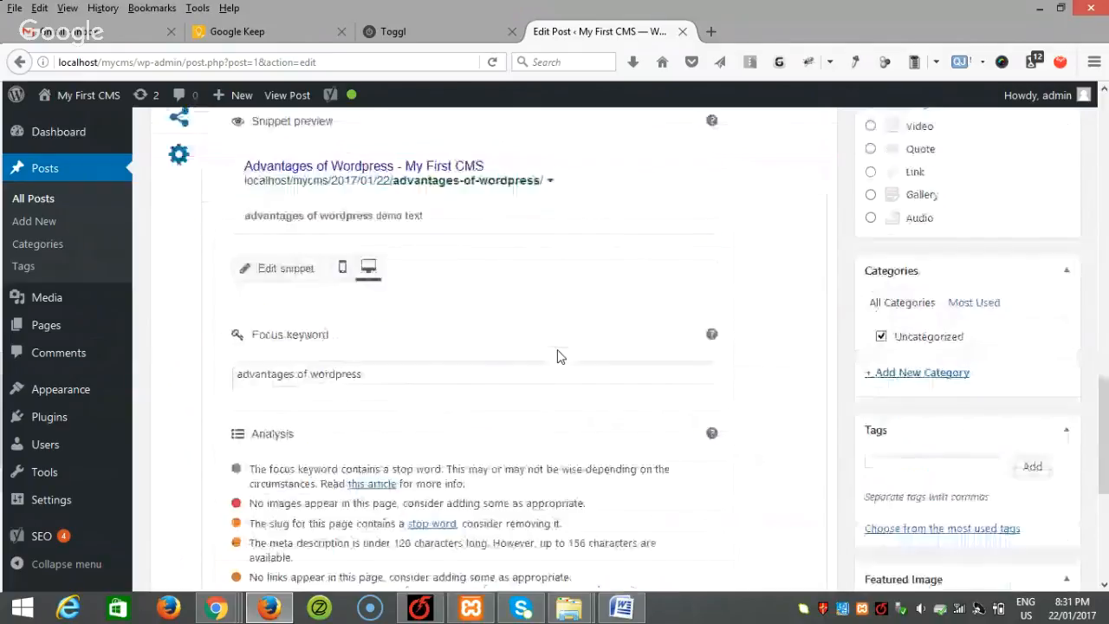
{"action": "scroll", "coordinate": [525, 356], "scroll_direction": "up", "scroll_amount": 3}
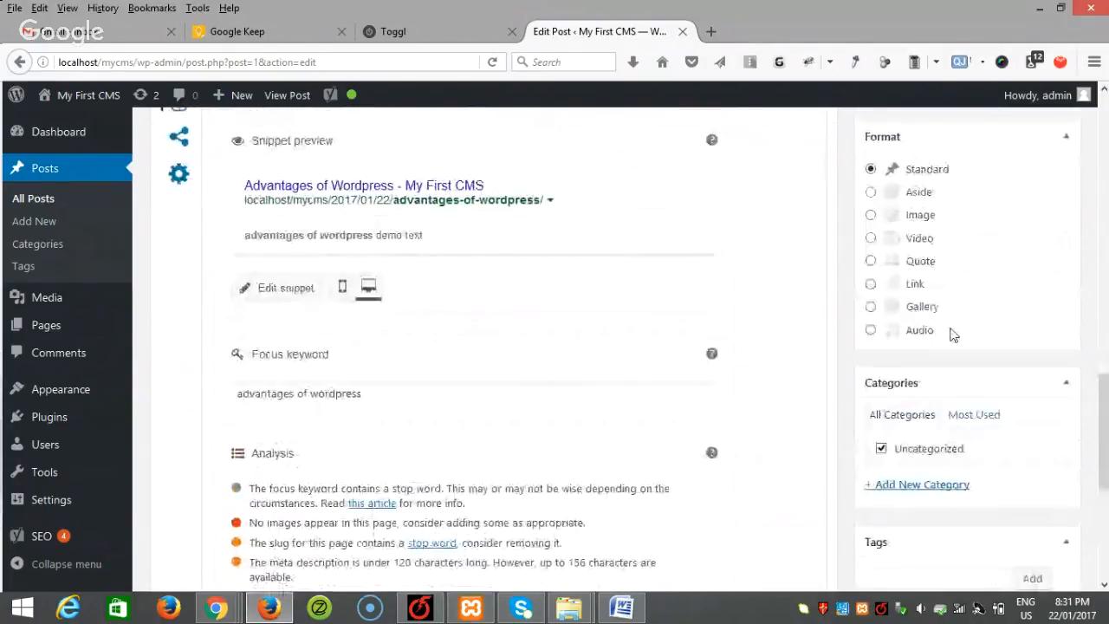
- Add an empty paragraph in the post body after the first long demo text paragraph
{"action": "left_click_drag", "start_coordinate": [1103, 433], "coordinate": [1108, 203]}
{"action": "left_click_drag", "start_coordinate": [388, 325], "coordinate": [395, 326]}
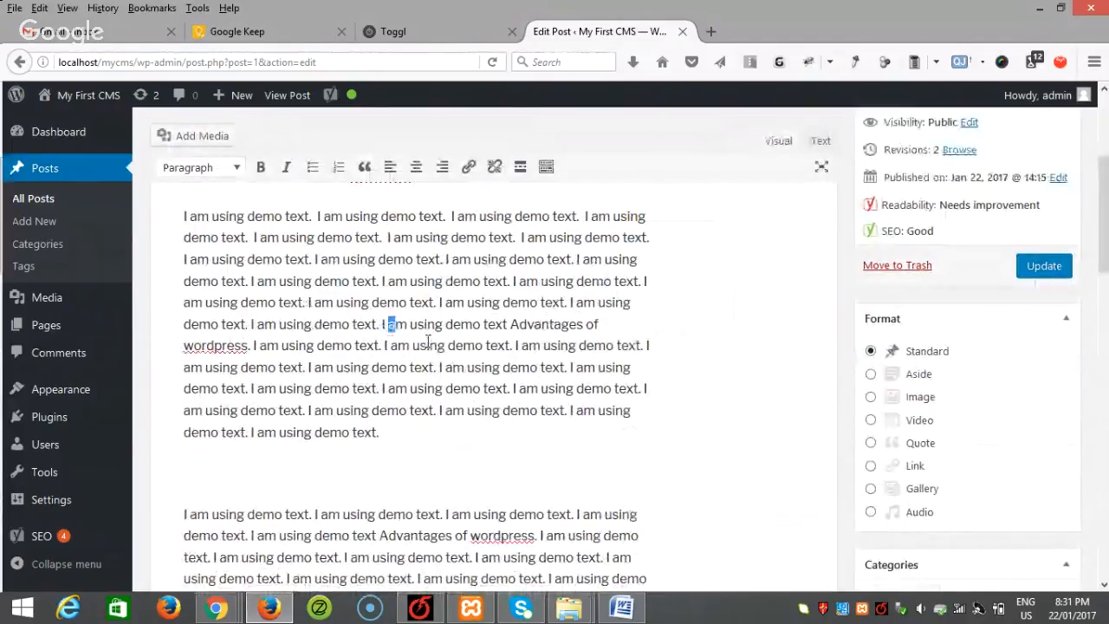
{"action": "scroll", "coordinate": [512, 379], "scroll_direction": "up", "scroll_amount": 3}
{"action": "scroll", "coordinate": [512, 381], "scroll_direction": "down", "scroll_amount": 2}
{"action": "scroll", "coordinate": [512, 381], "scroll_direction": "down", "scroll_amount": 3}
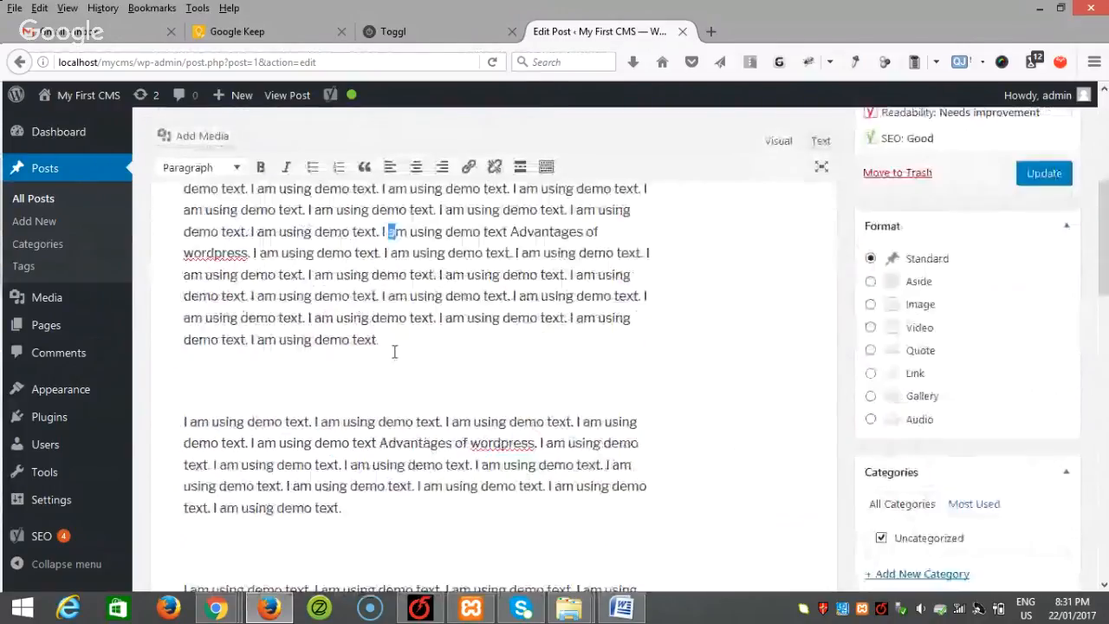
{"action": "left_click", "coordinate": [394, 343]}
{"action": "key", "text": "Return"}
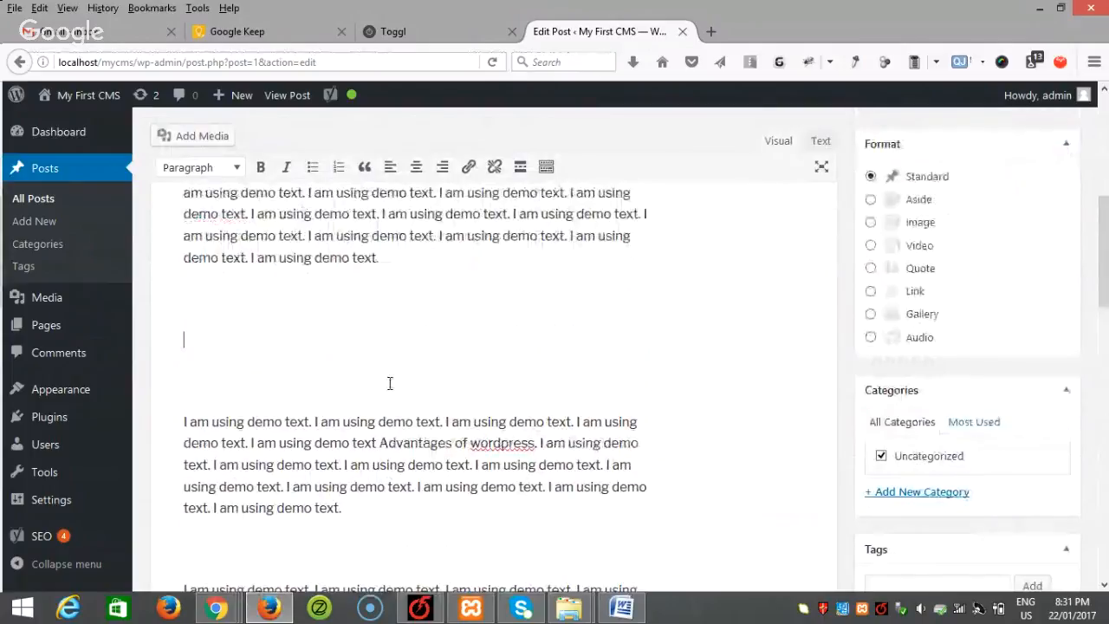
- Upload the image recent-img5 from the Class 4 images folder as media for the post
{"action": "scroll", "coordinate": [389, 384], "scroll_direction": "up", "scroll_amount": 2}
{"action": "left_click", "coordinate": [207, 142]}
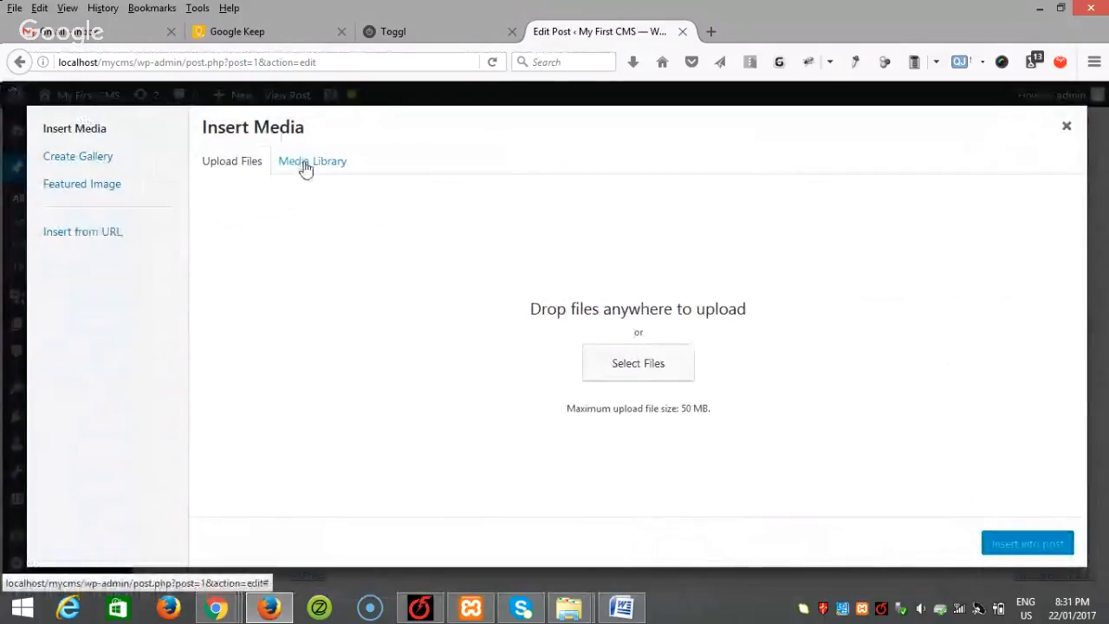
{"action": "left_click", "coordinate": [617, 366]}
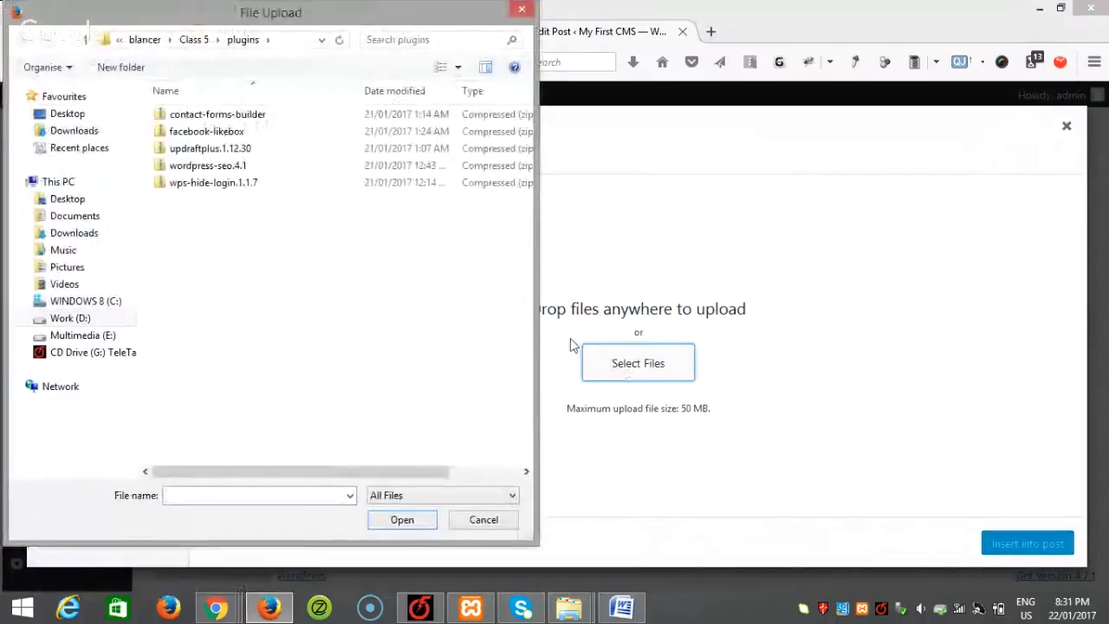
{"action": "left_click", "coordinate": [196, 39]}
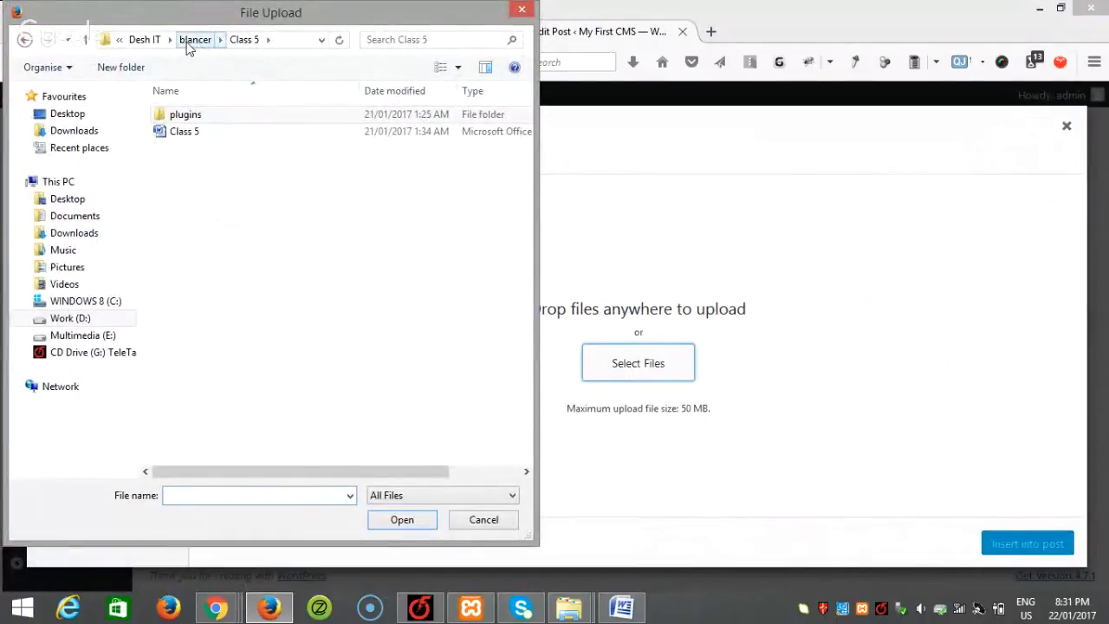
{"action": "left_click", "coordinate": [194, 40]}
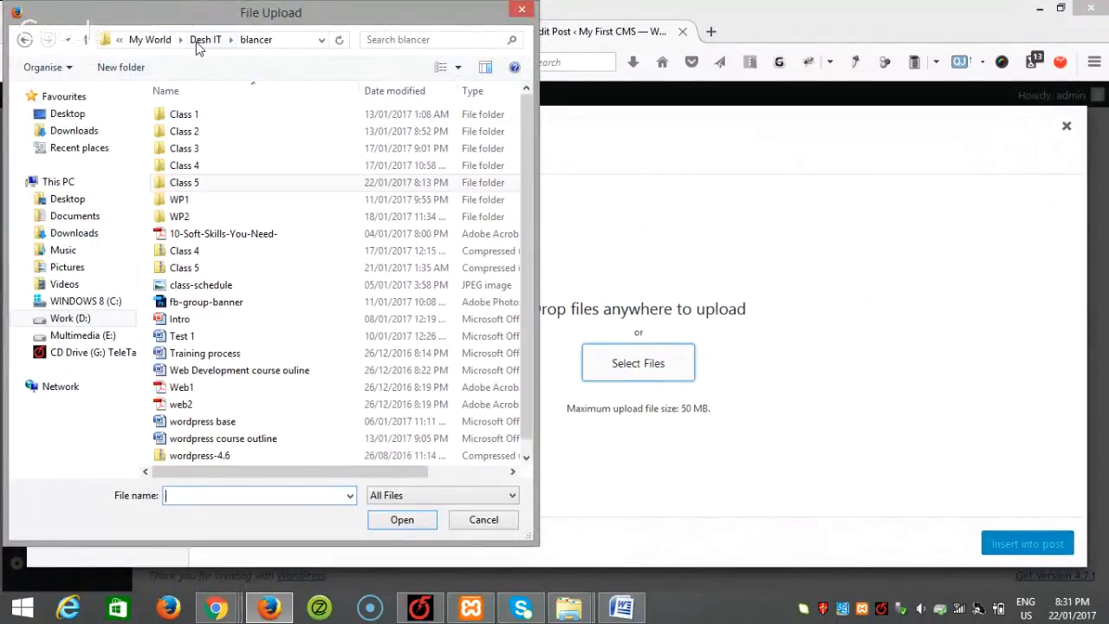
{"action": "double_click", "coordinate": [183, 164]}
{"action": "double_click", "coordinate": [189, 114]}
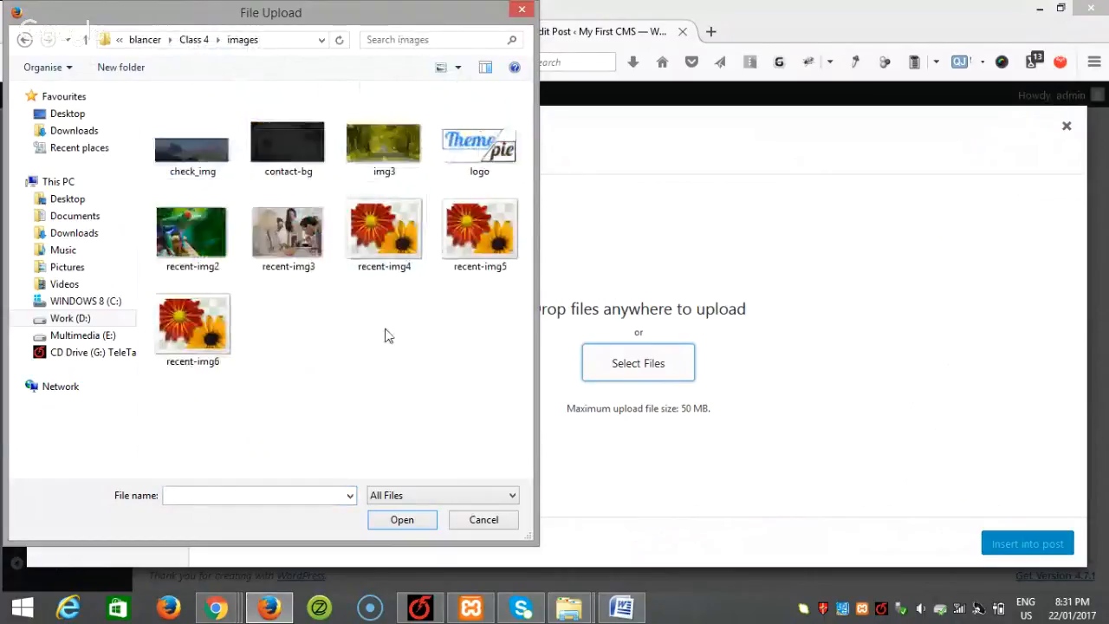
{"action": "left_click", "coordinate": [501, 227]}
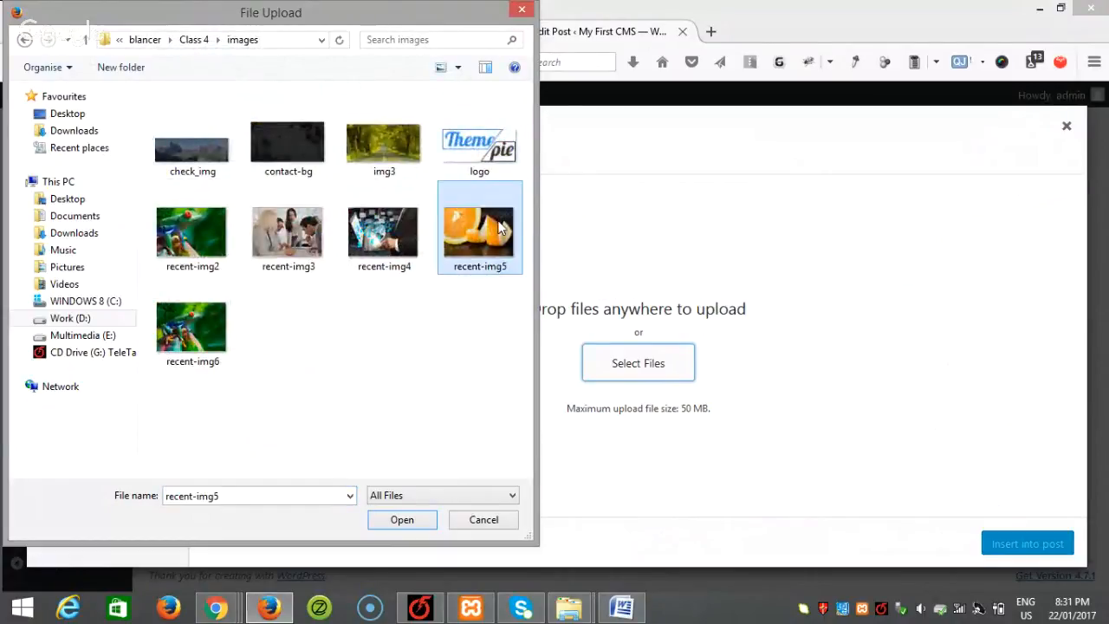
{"action": "left_click", "coordinate": [409, 522]}
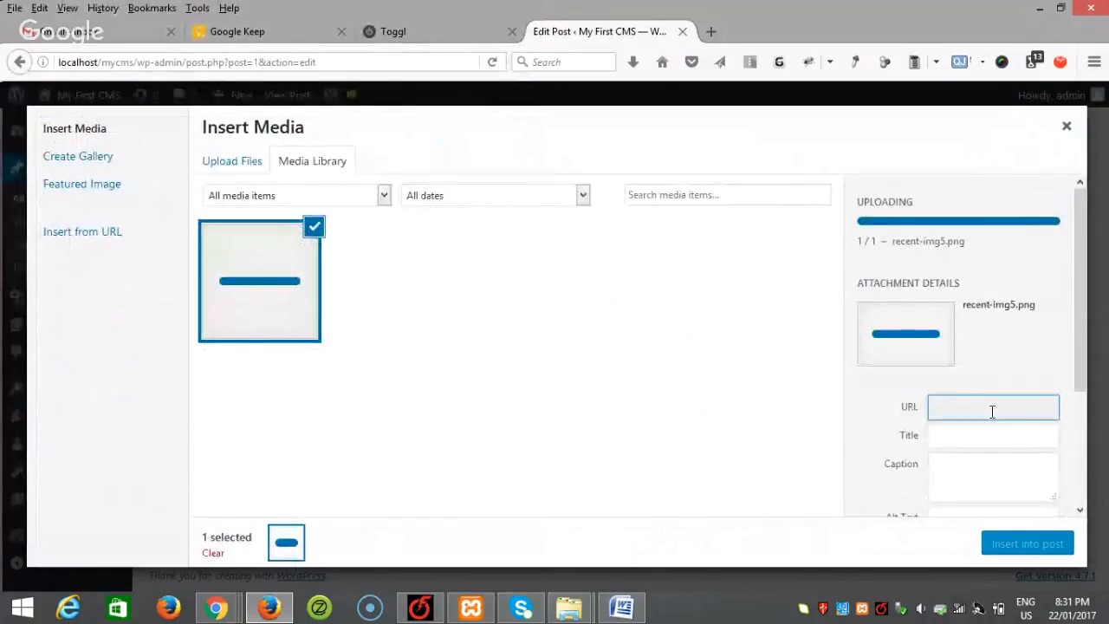
- Set the uploaded image's alt text to "advantages-of-wordpress" and insert the image into the post
{"action": "scroll", "coordinate": [1048, 301], "scroll_direction": "down", "scroll_amount": 3}
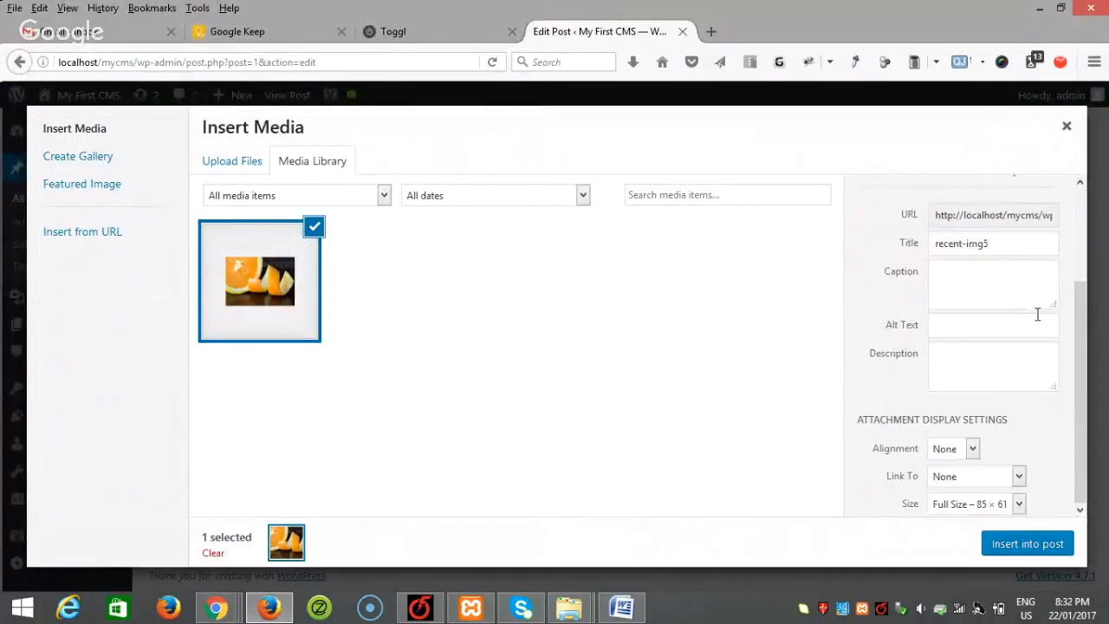
{"action": "left_click", "coordinate": [944, 329]}
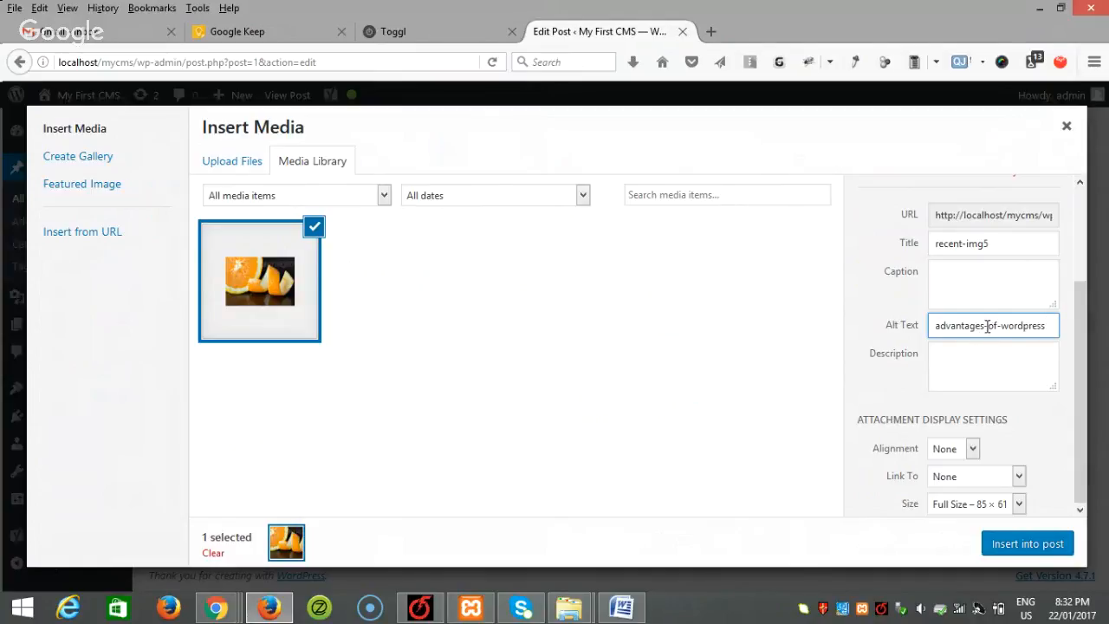
{"action": "left_click", "coordinate": [1034, 545]}
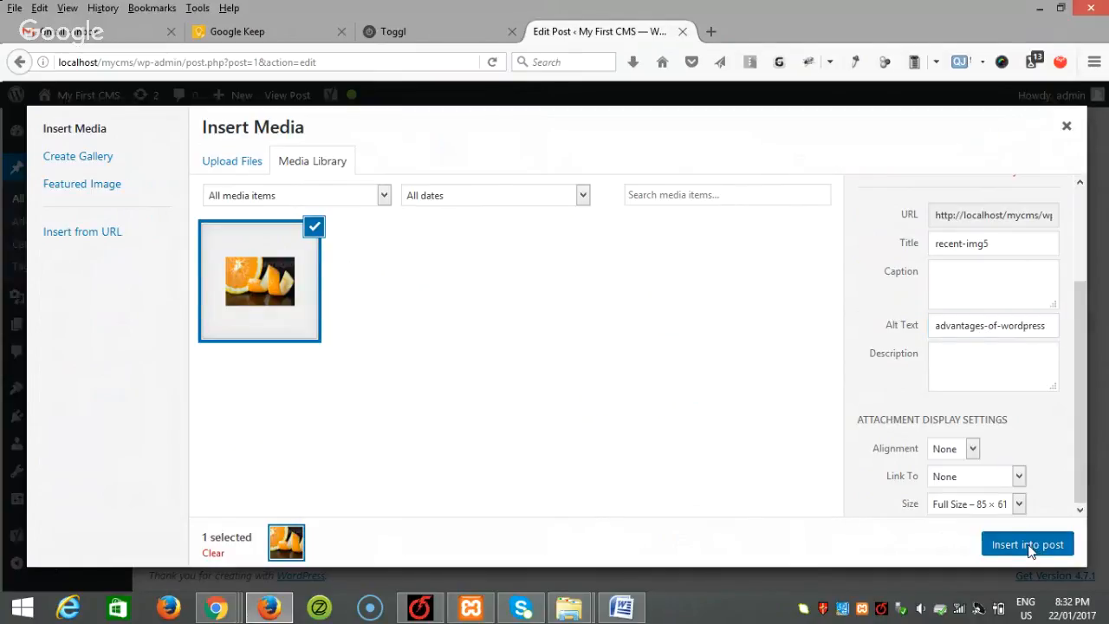
{"action": "scroll", "coordinate": [732, 452], "scroll_direction": "down", "scroll_amount": 3}
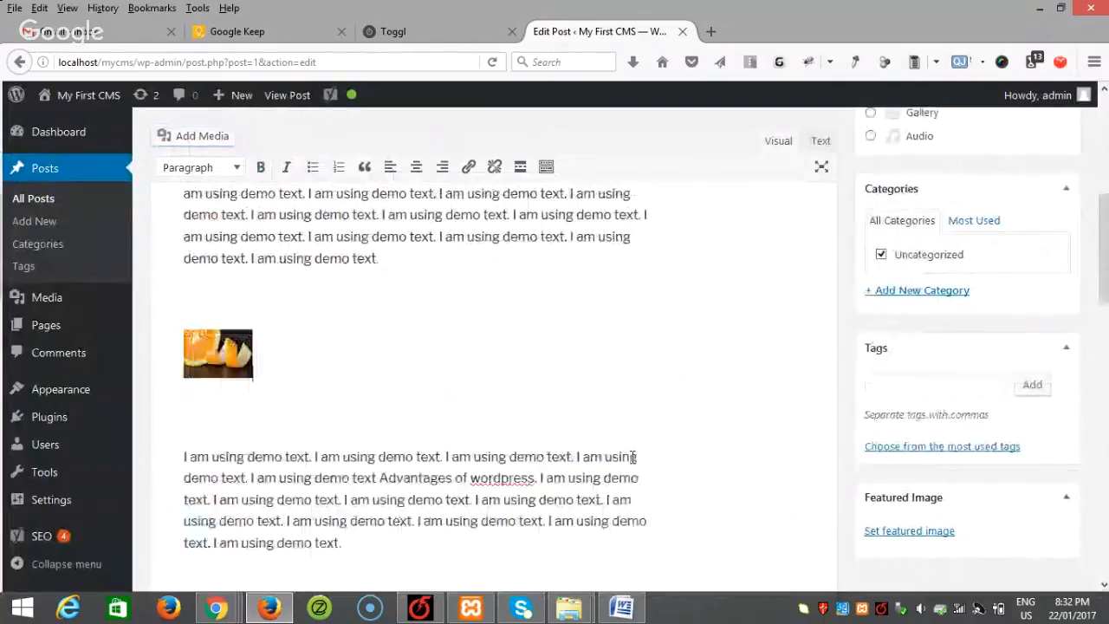
{"action": "scroll", "coordinate": [632, 456], "scroll_direction": "down", "scroll_amount": 2}
{"action": "scroll", "coordinate": [390, 355], "scroll_direction": "up", "scroll_amount": 4}
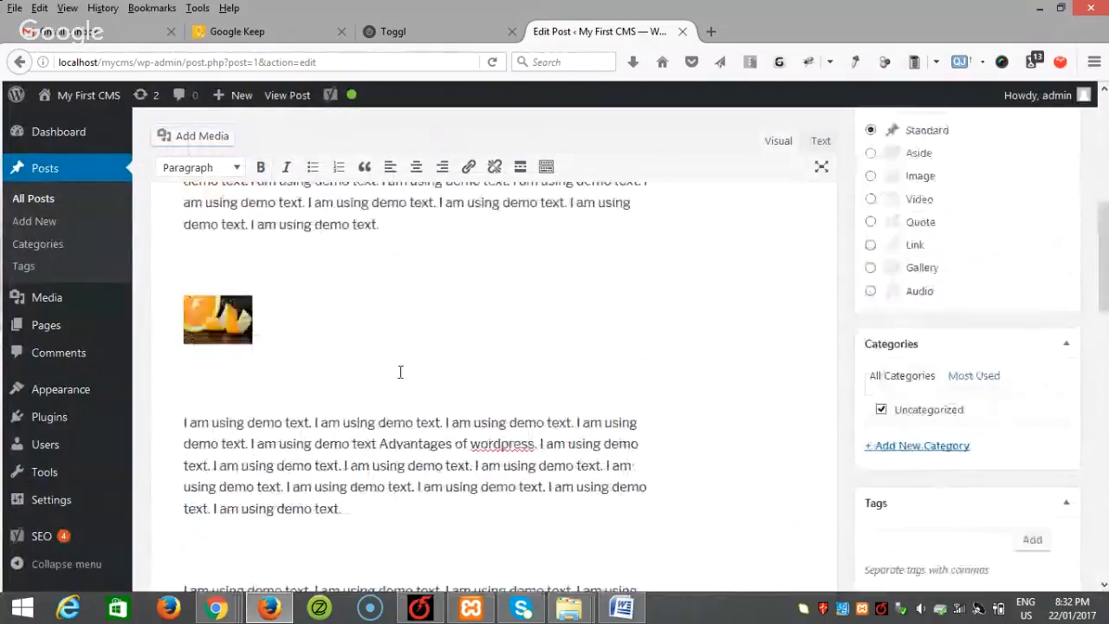
- Review the Yoast SEO analysis with the image inserted, reading the remarks on links and meta description length
{"action": "left_click_drag", "start_coordinate": [1108, 238], "coordinate": [1107, 482]}
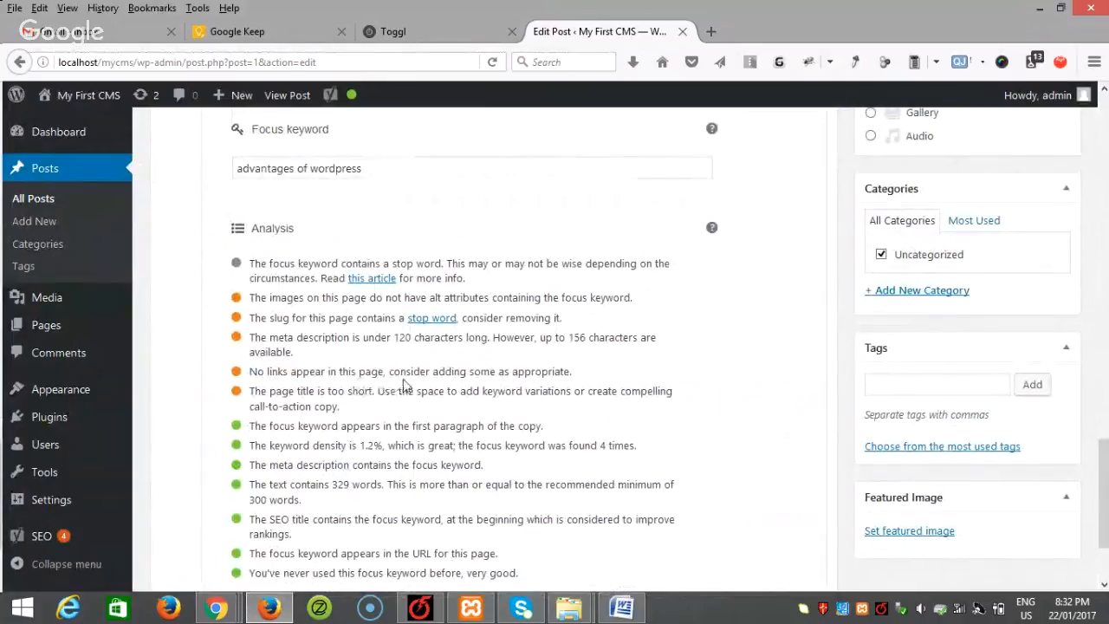
{"action": "left_click_drag", "start_coordinate": [258, 372], "coordinate": [401, 373]}
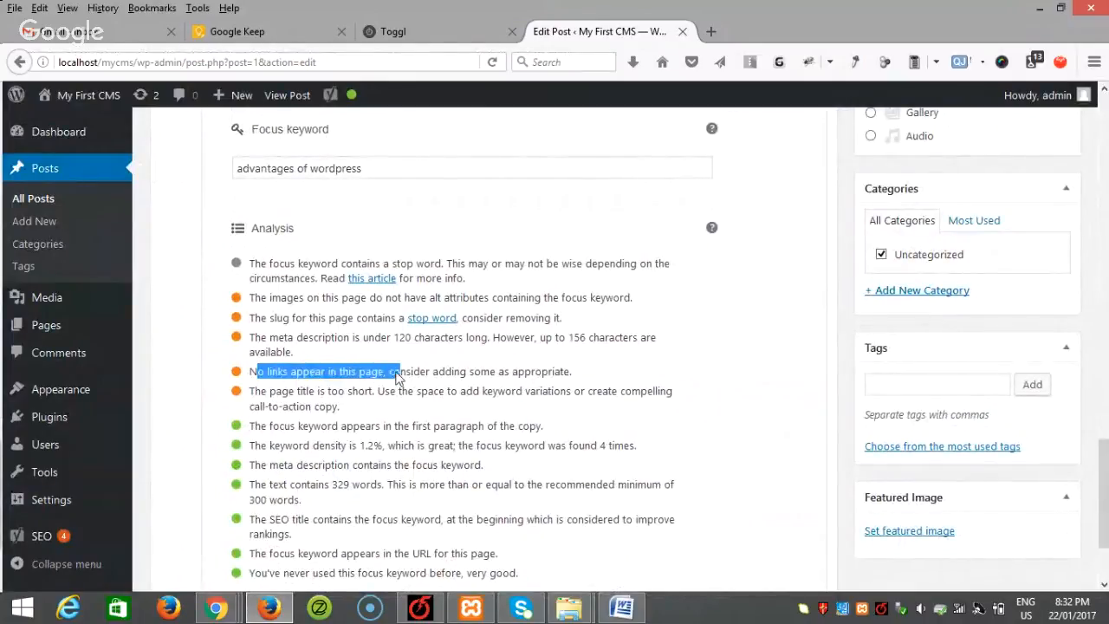
{"action": "left_click", "coordinate": [408, 353]}
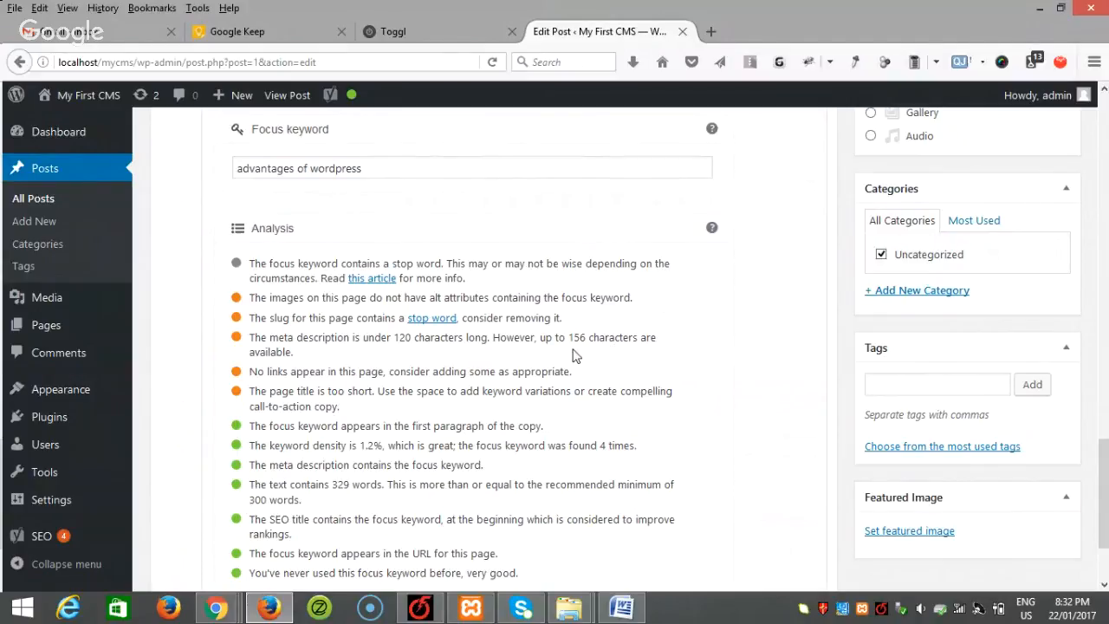
{"action": "left_click_drag", "start_coordinate": [555, 340], "coordinate": [639, 358]}
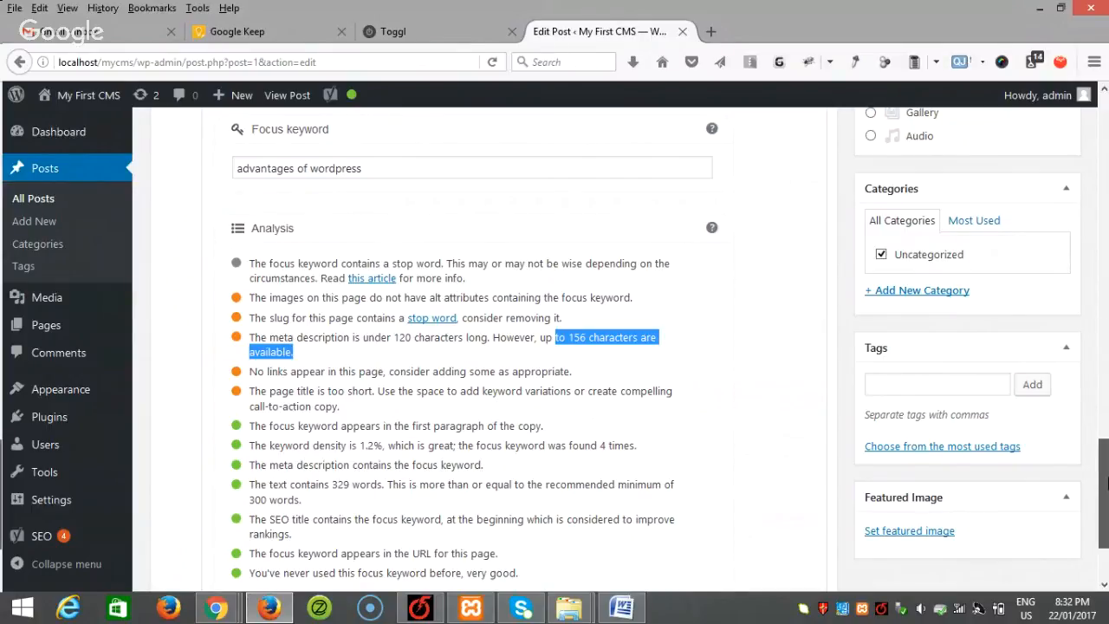
{"action": "left_click", "coordinate": [1108, 373]}
{"action": "left_click_drag", "start_coordinate": [1107, 373], "coordinate": [1107, 527]}
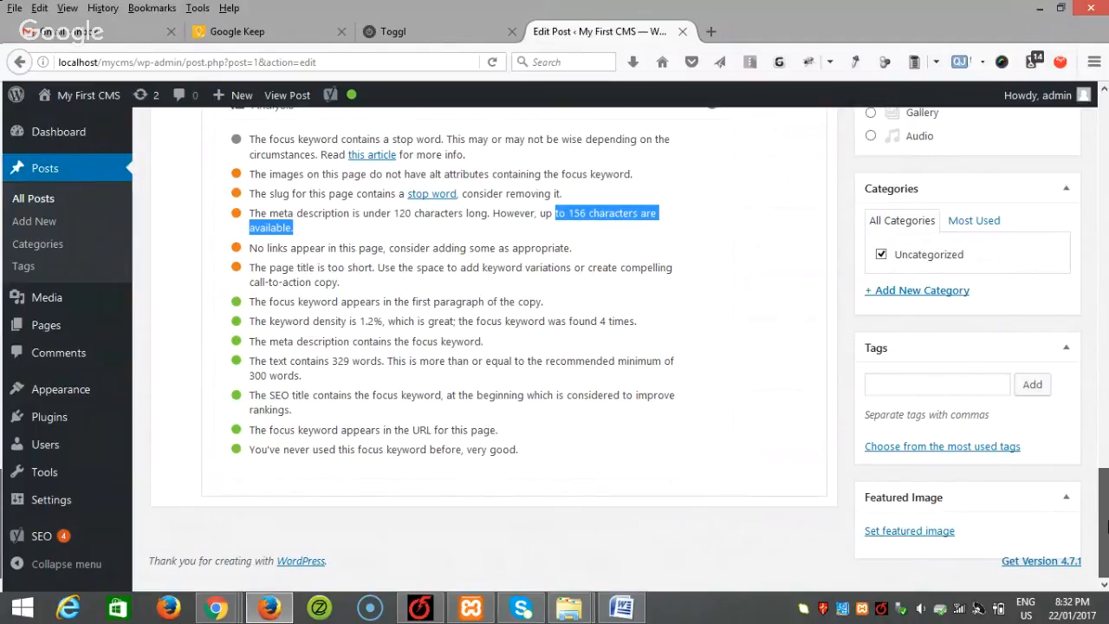
{"action": "left_click_drag", "start_coordinate": [1107, 516], "coordinate": [1108, 179]}
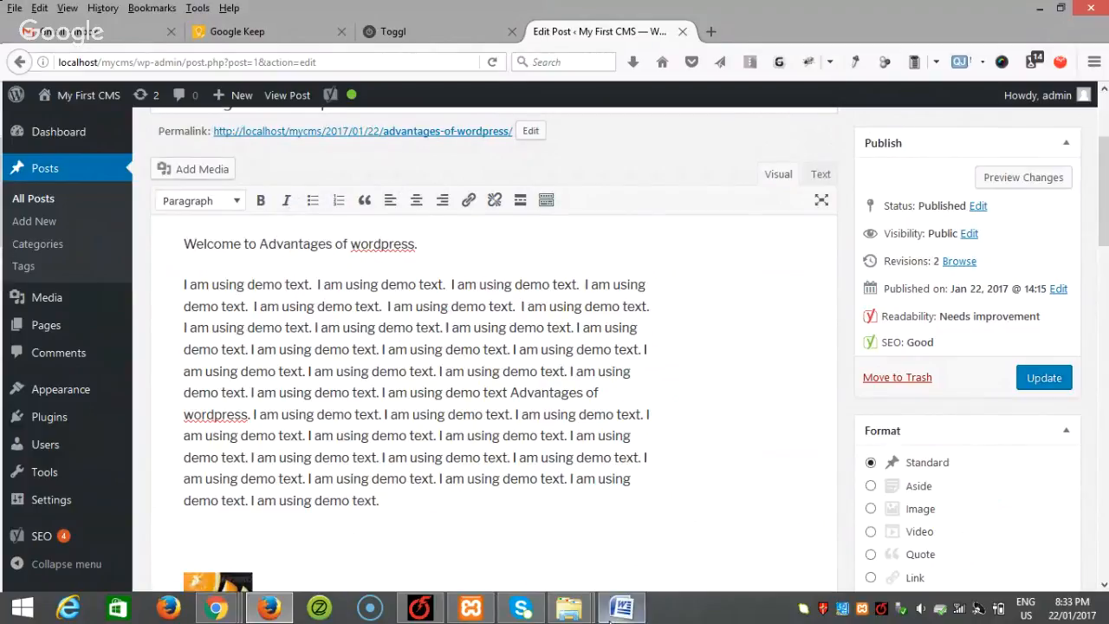
- Switch to the Class 5 notes in Word, check the list of well-known plugins, and return to Firefox
{"action": "left_click", "coordinate": [611, 615]}
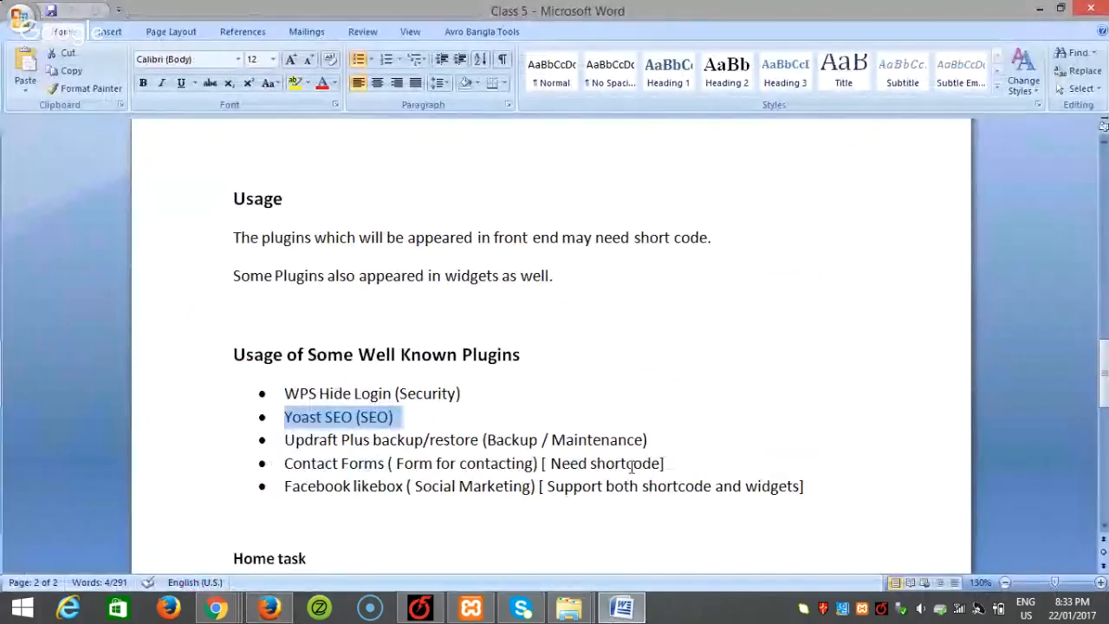
{"action": "scroll", "coordinate": [632, 465], "scroll_direction": "down", "scroll_amount": 1}
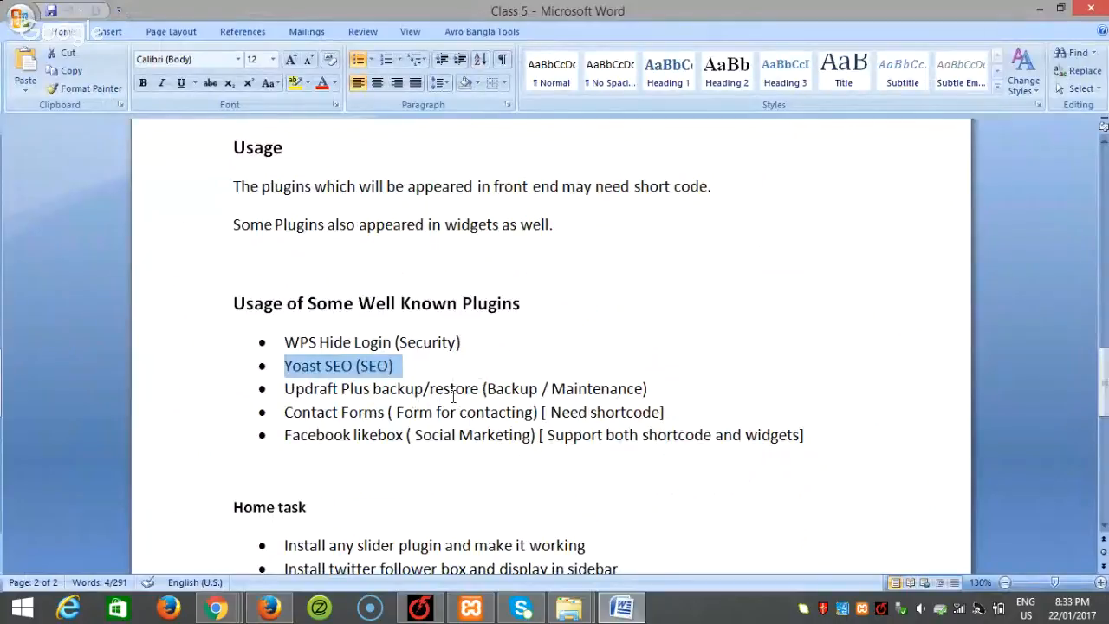
{"action": "left_click", "coordinate": [267, 608]}
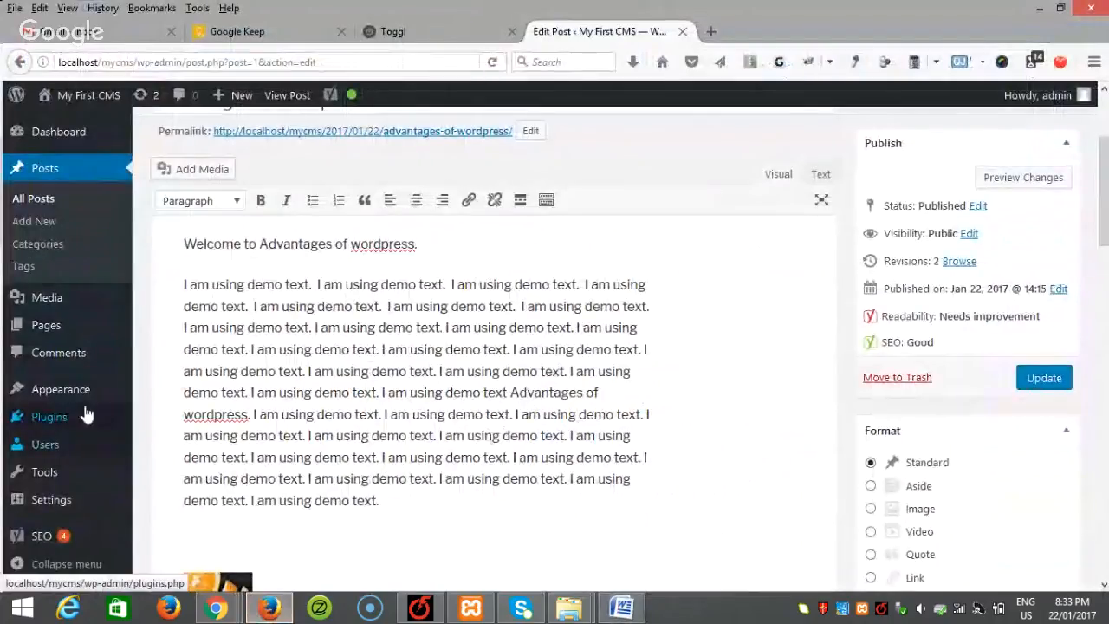
- Try to open the page for adding plugins, stay on the post instead, and update it with the inserted image
{"action": "mouse_move", "coordinate": [87, 415]}
{"action": "left_click", "coordinate": [154, 462]}
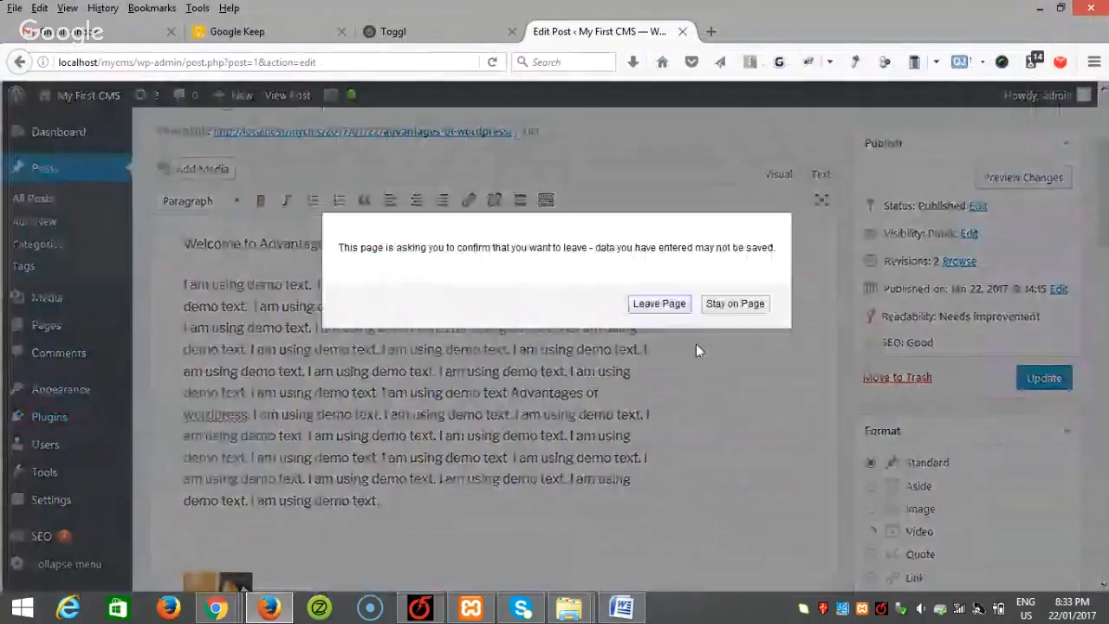
{"action": "left_click", "coordinate": [728, 310]}
{"action": "left_click", "coordinate": [1043, 387]}
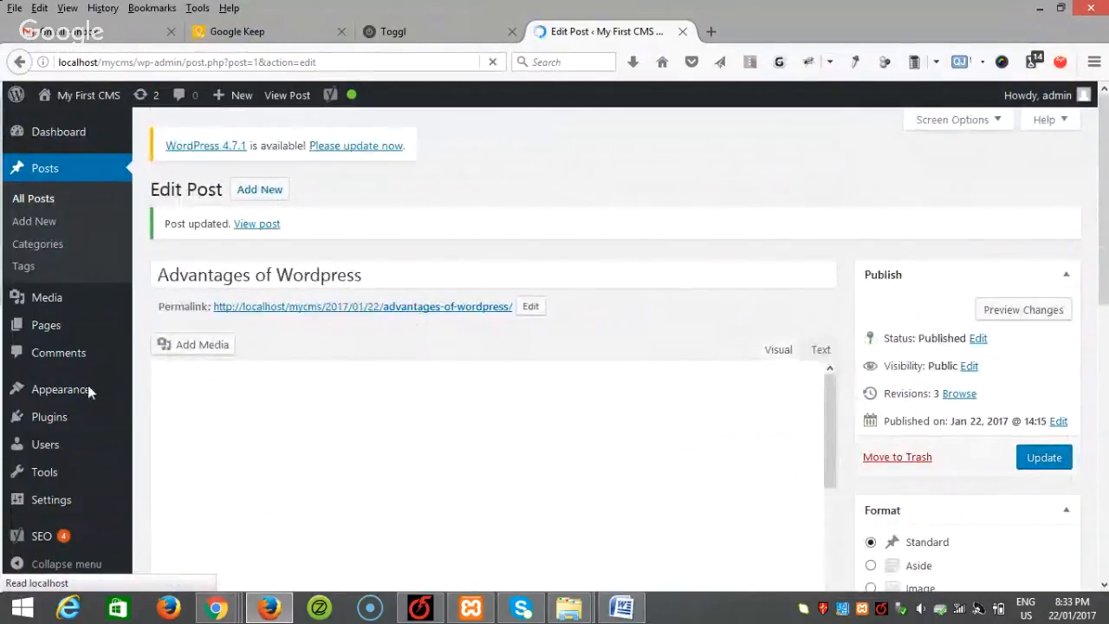
- Open the plugin upload form on the page for adding plugins and choose updraftplus.1.12.30 from the Class 5 plugins folder
{"action": "left_click", "coordinate": [50, 417]}
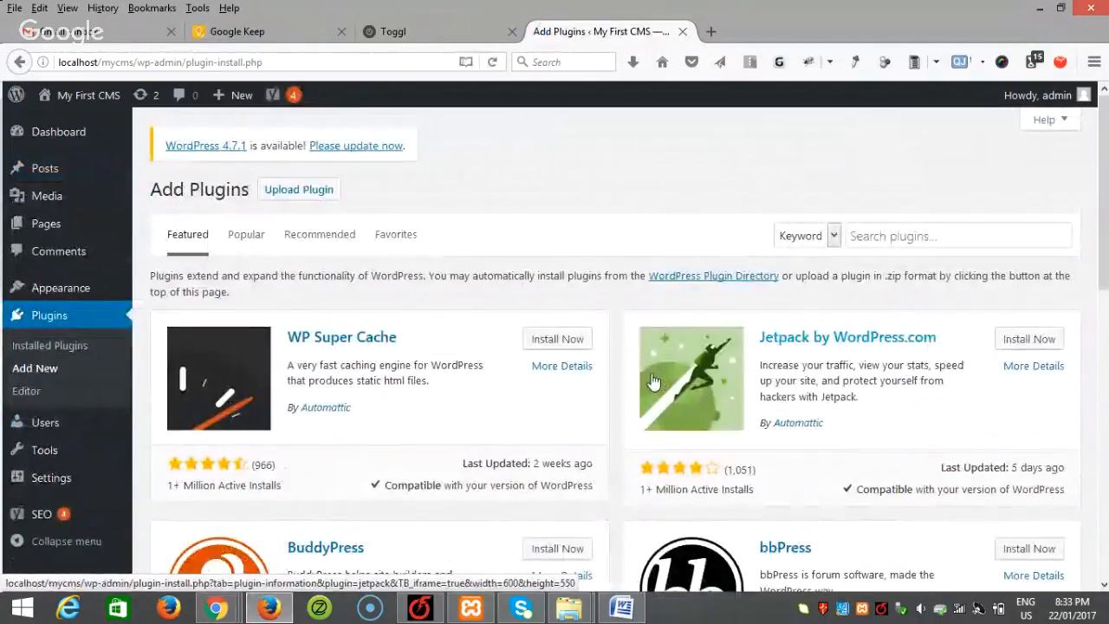
{"action": "left_click", "coordinate": [866, 236]}
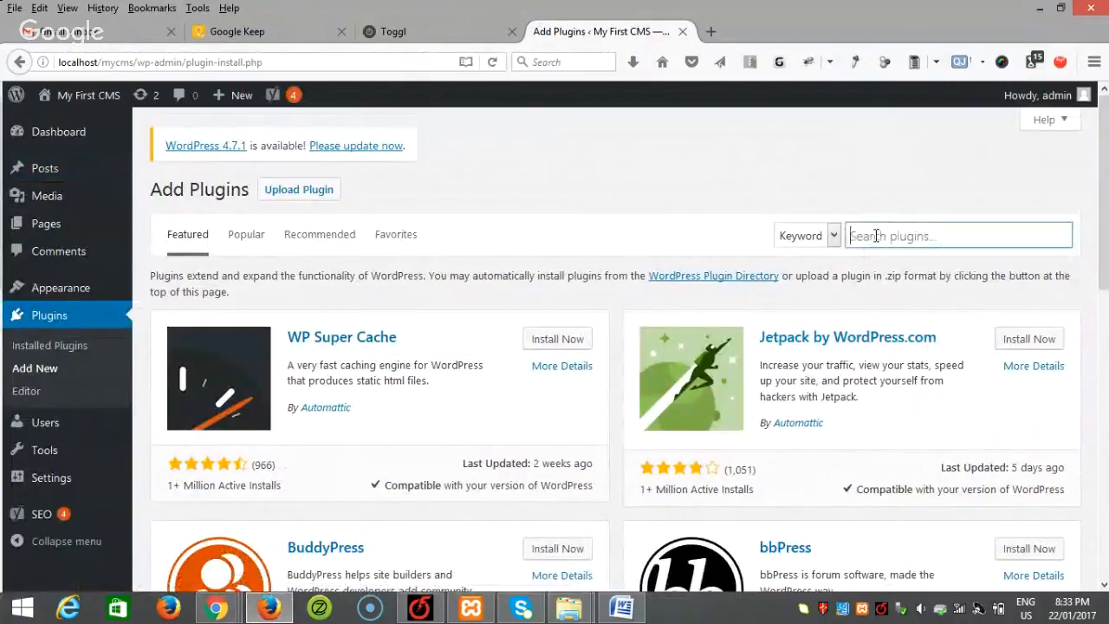
{"action": "left_click", "coordinate": [301, 191]}
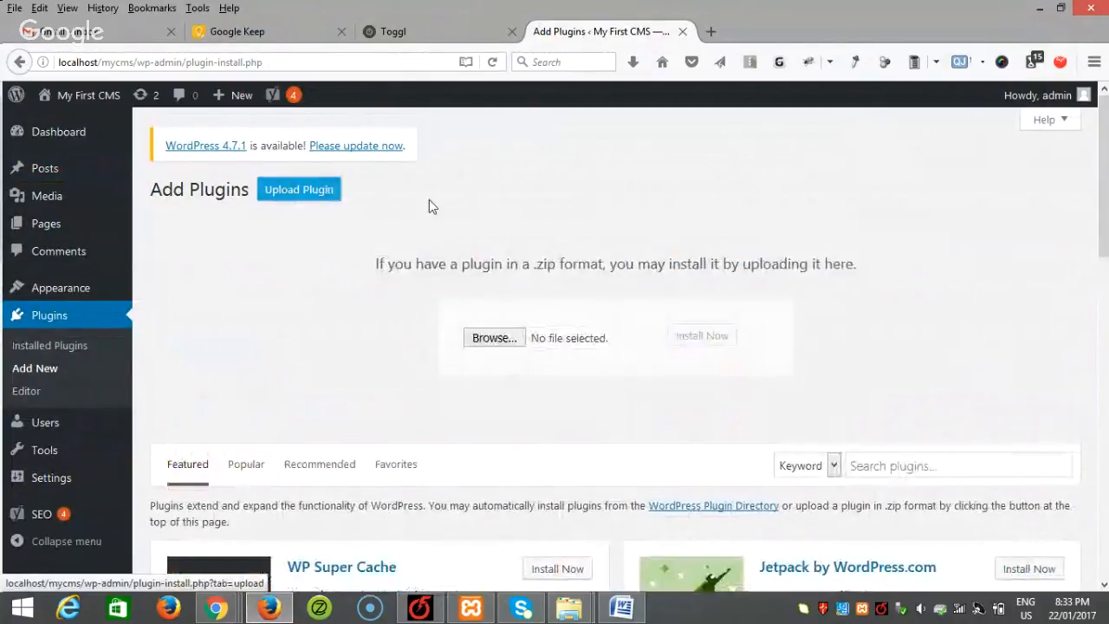
{"action": "left_click", "coordinate": [490, 339]}
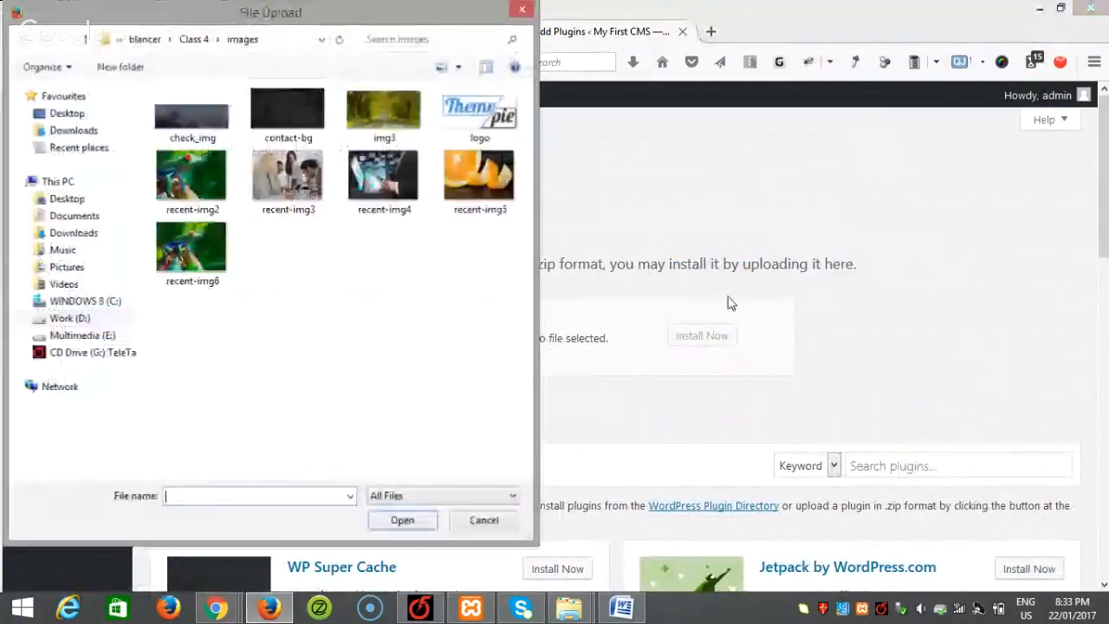
{"action": "left_click", "coordinate": [191, 40]}
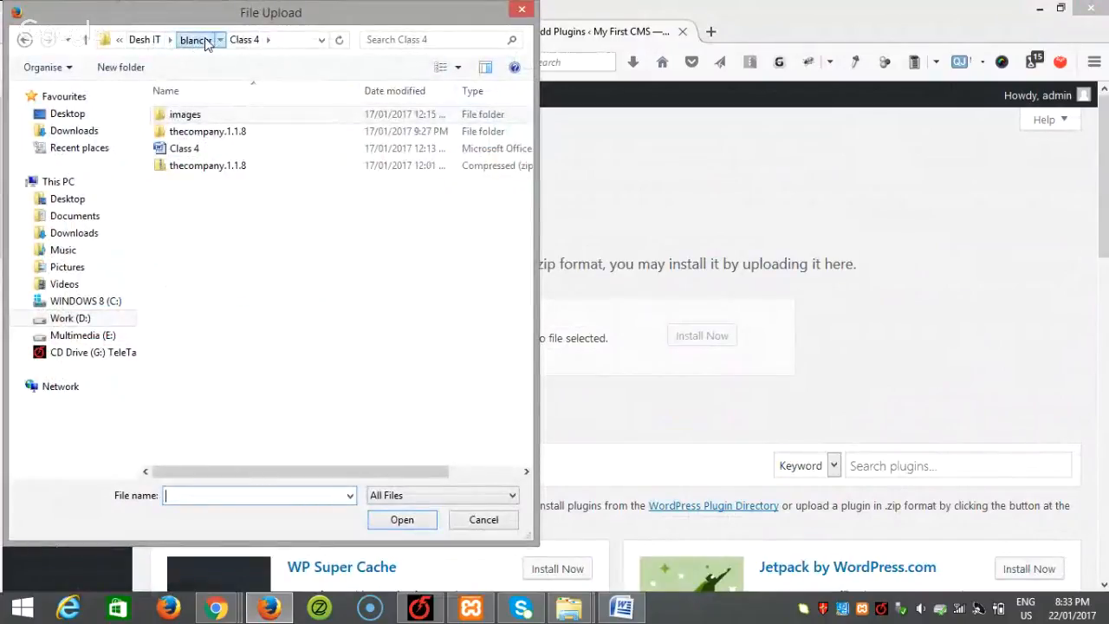
{"action": "left_click", "coordinate": [203, 39]}
{"action": "double_click", "coordinate": [208, 182]}
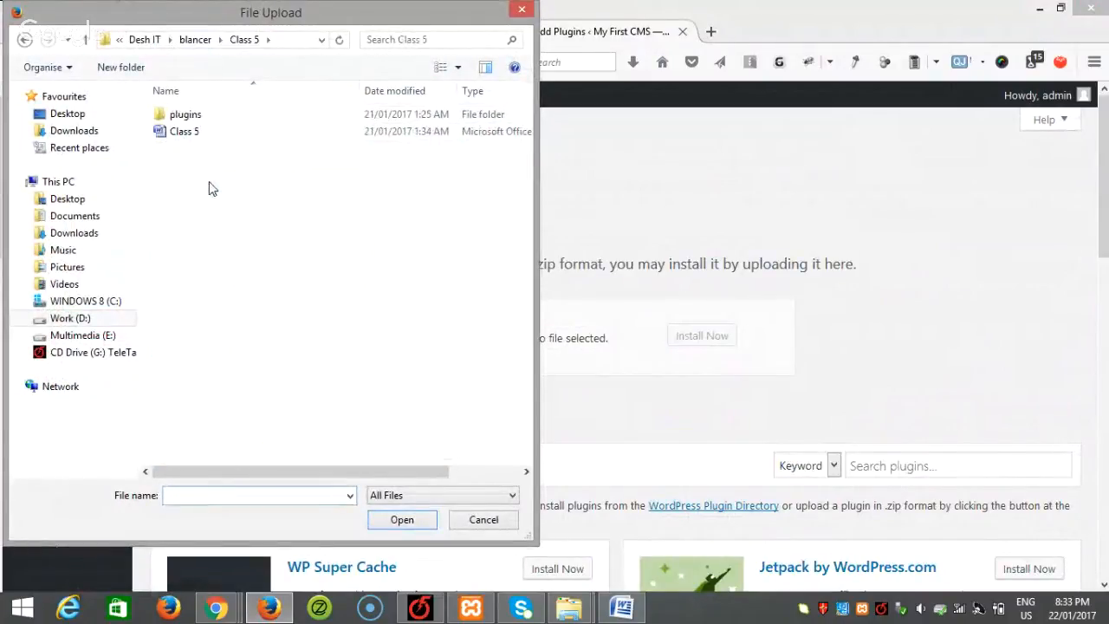
{"action": "double_click", "coordinate": [194, 116]}
{"action": "left_click", "coordinate": [241, 151]}
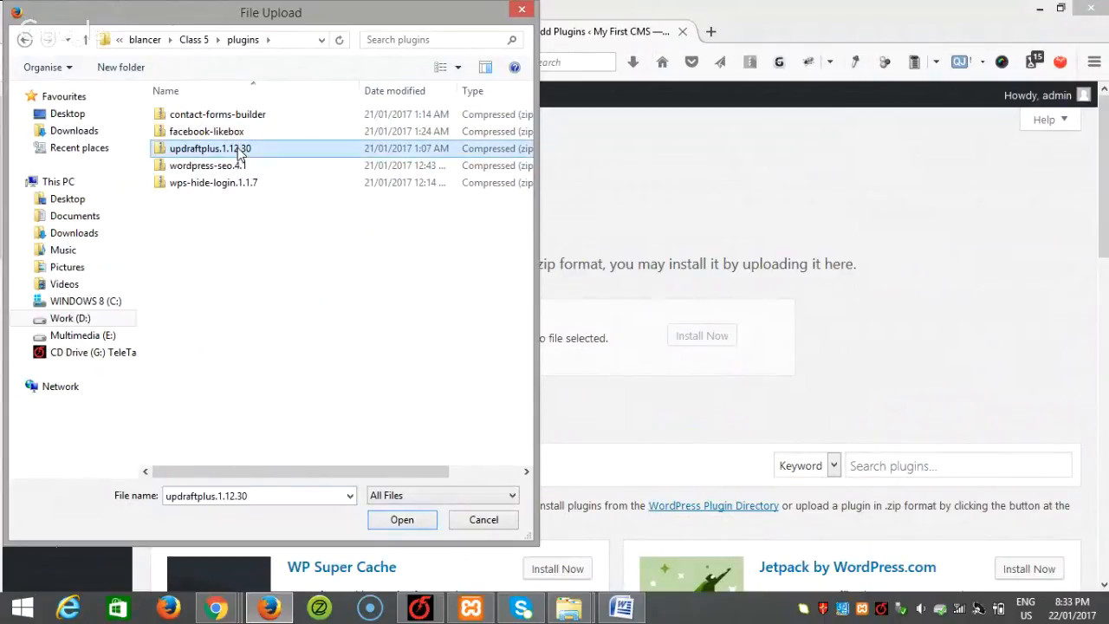
{"action": "left_click", "coordinate": [420, 518]}
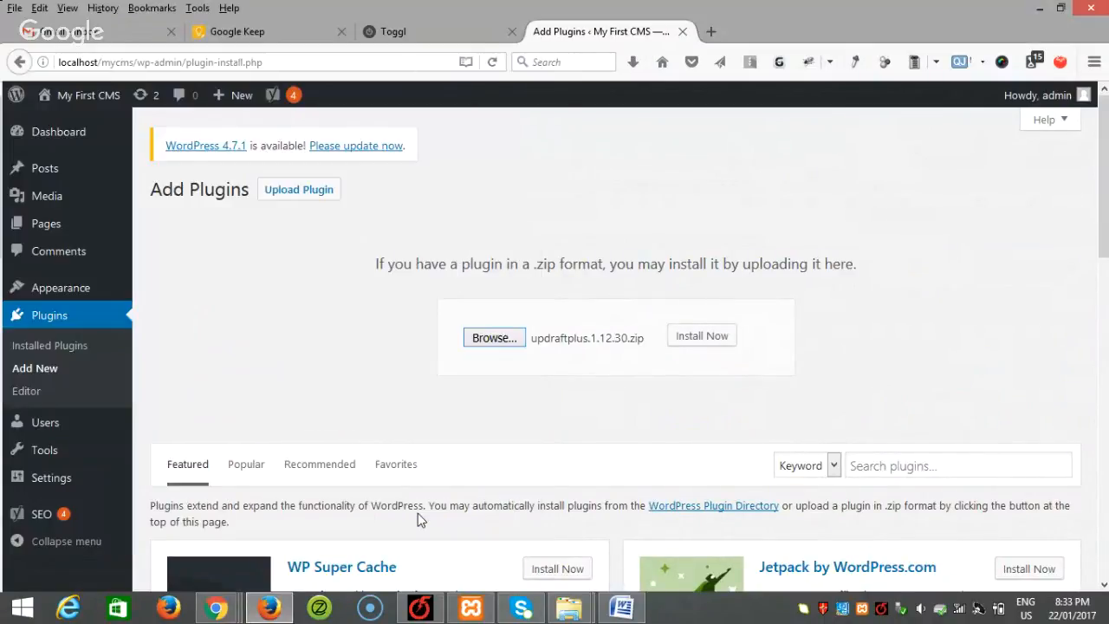
- Install the uploaded UpdraftPlus plugin and activate it
{"action": "key", "text": "Tab"}
{"action": "key", "text": "Return"}
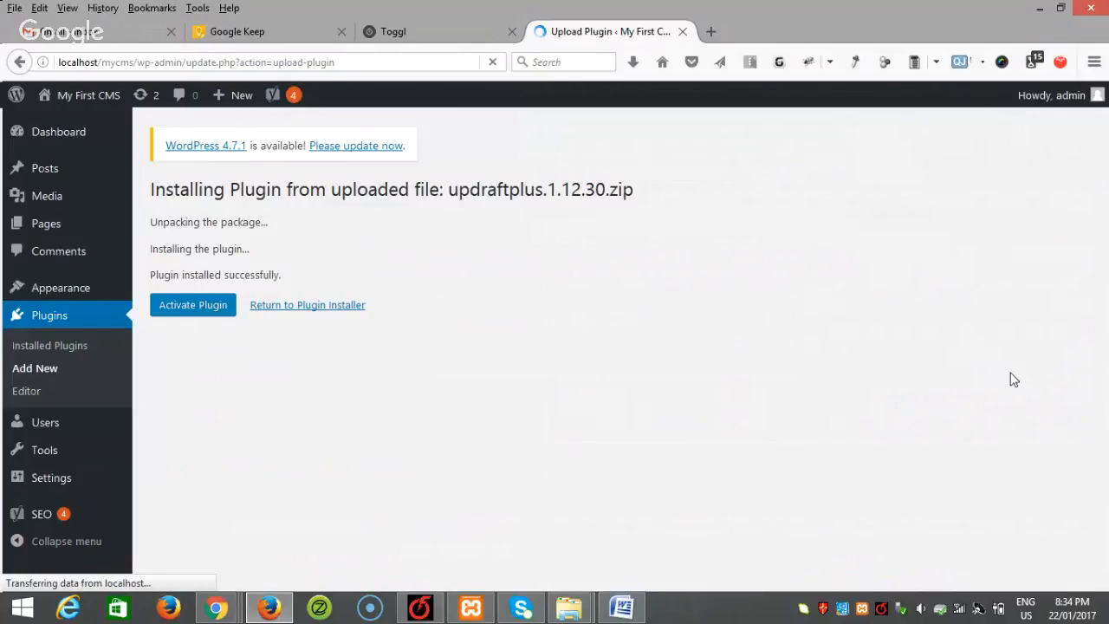
{"action": "left_click", "coordinate": [156, 312]}
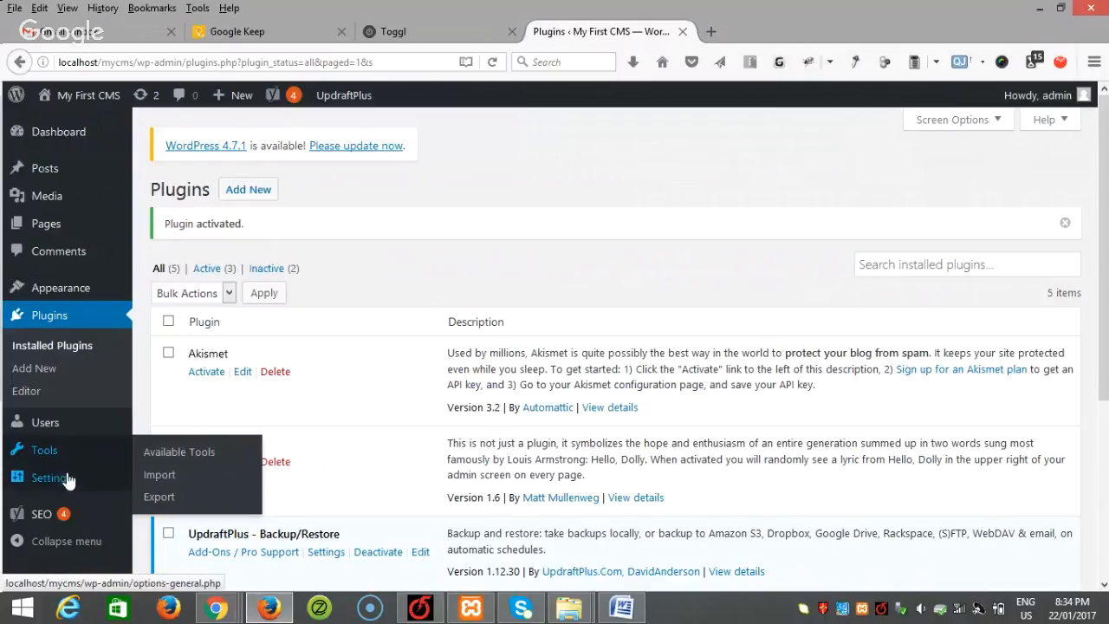
- Run a one-time UpdraftPlus backup including the database and files, and follow its progress
{"action": "mouse_move", "coordinate": [68, 488]}
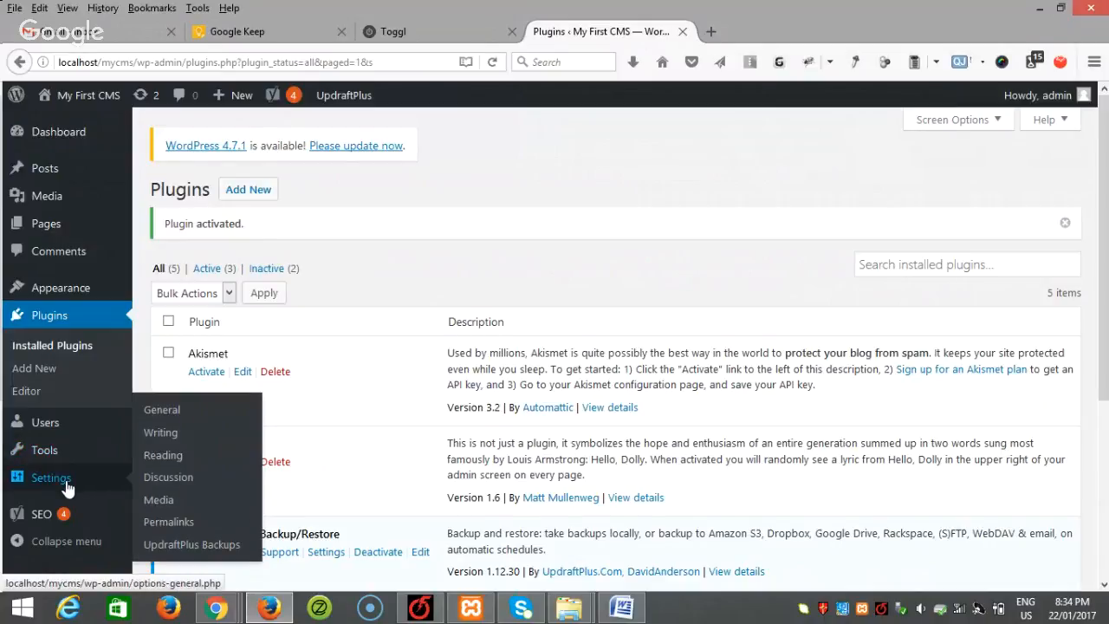
{"action": "left_click", "coordinate": [202, 546]}
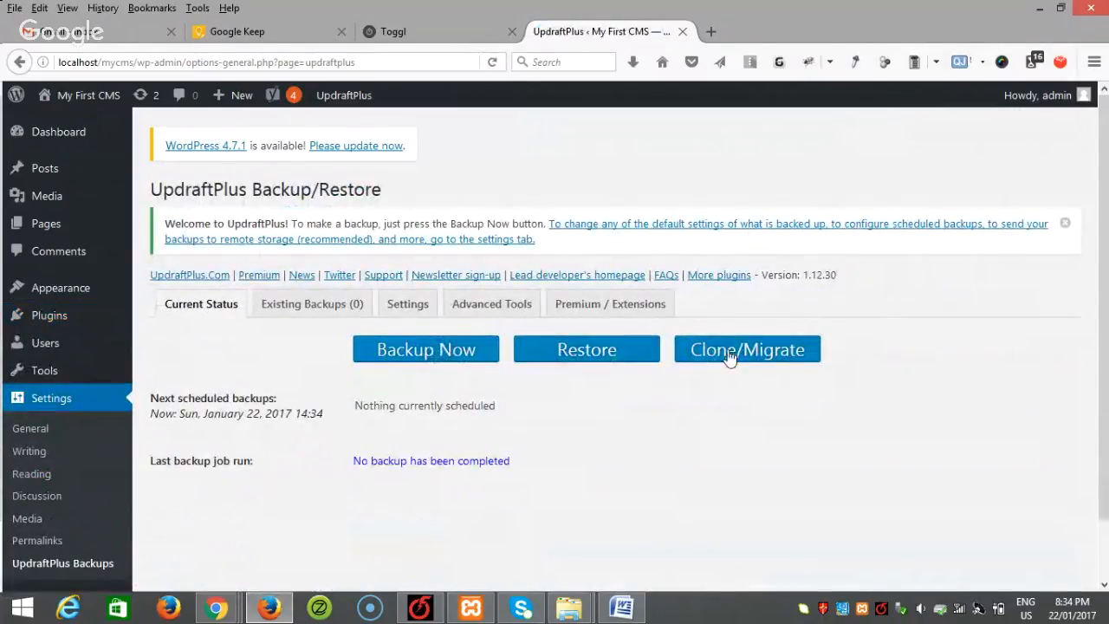
{"action": "left_click", "coordinate": [426, 352]}
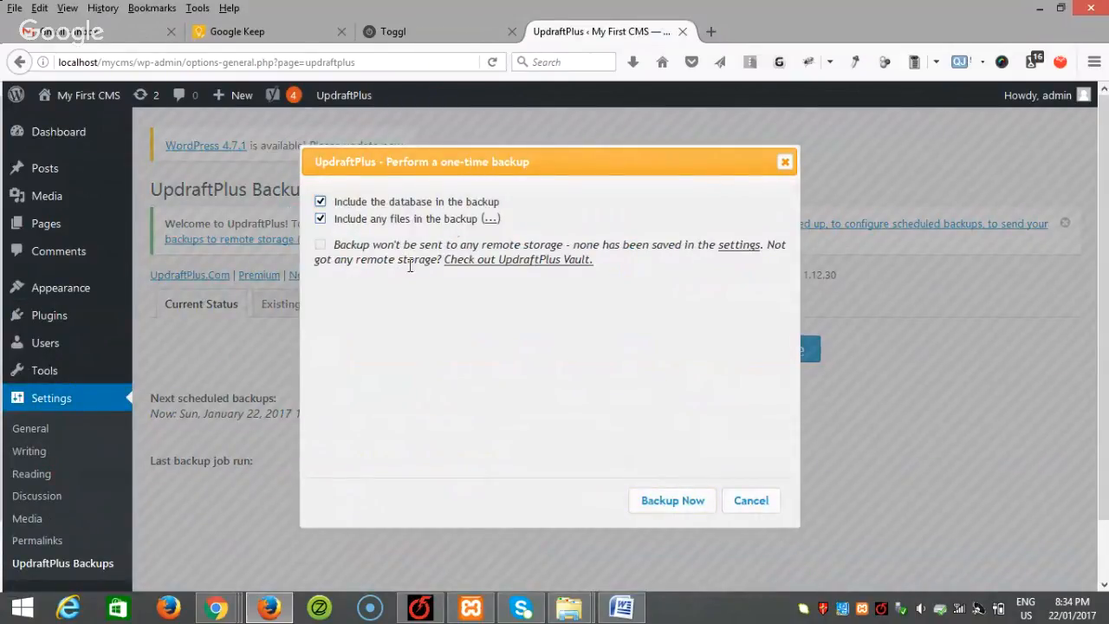
{"action": "left_click", "coordinate": [675, 500]}
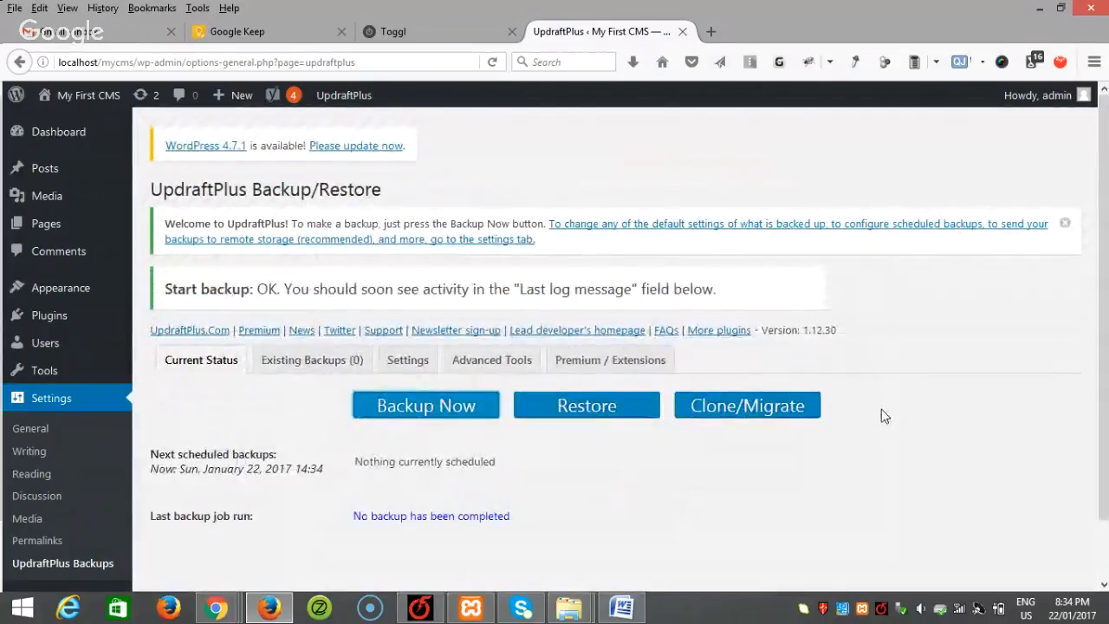
{"action": "scroll", "coordinate": [882, 410], "scroll_direction": "down", "scroll_amount": 2}
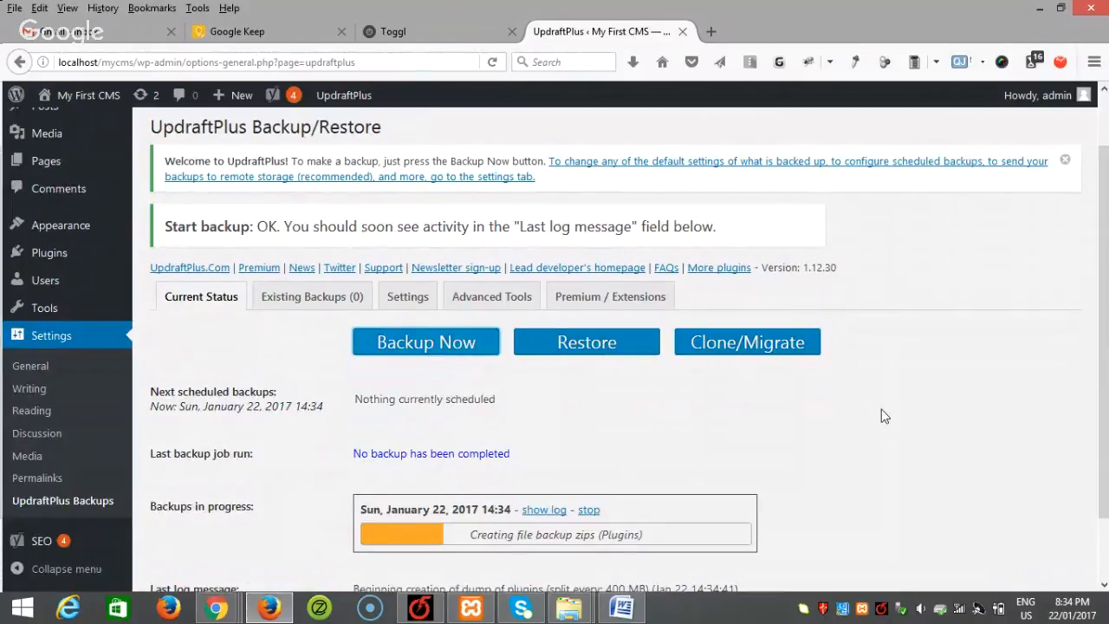
{"action": "scroll", "coordinate": [881, 416], "scroll_direction": "down", "scroll_amount": 2}
{"action": "scroll", "coordinate": [881, 416], "scroll_direction": "down", "scroll_amount": 1}
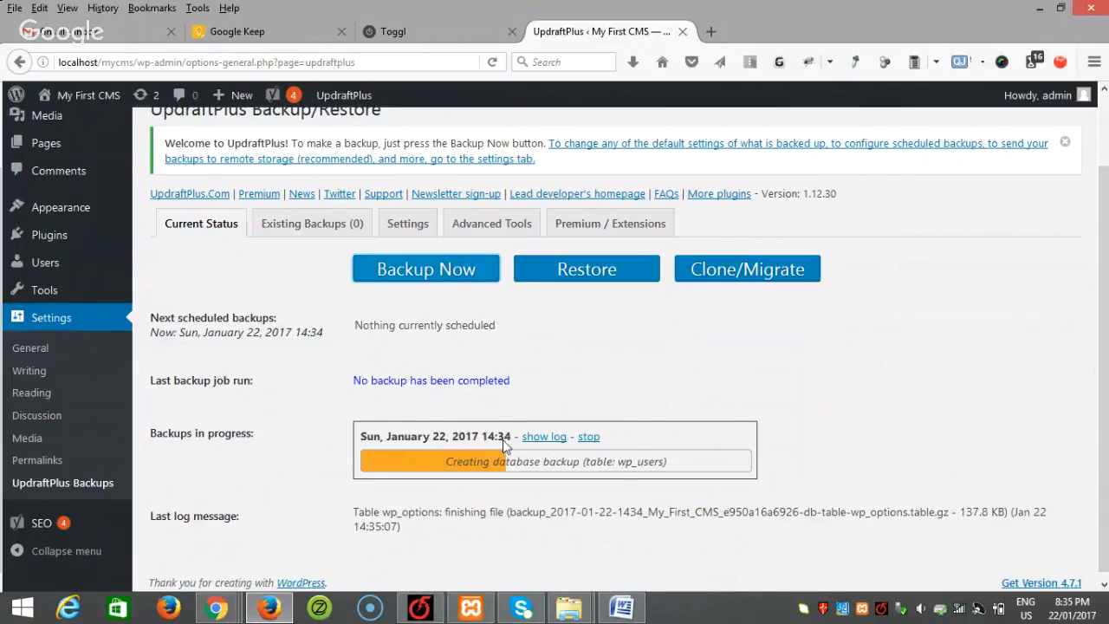
{"action": "left_click_drag", "start_coordinate": [511, 437], "coordinate": [465, 428]}
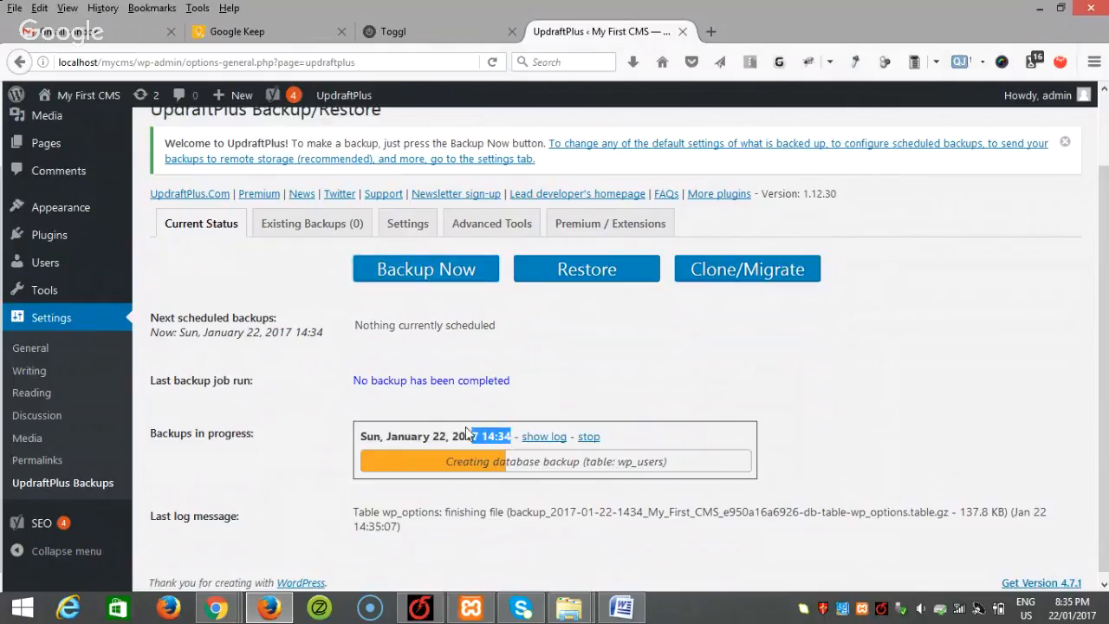
{"action": "left_click_drag", "start_coordinate": [361, 435], "coordinate": [384, 436]}
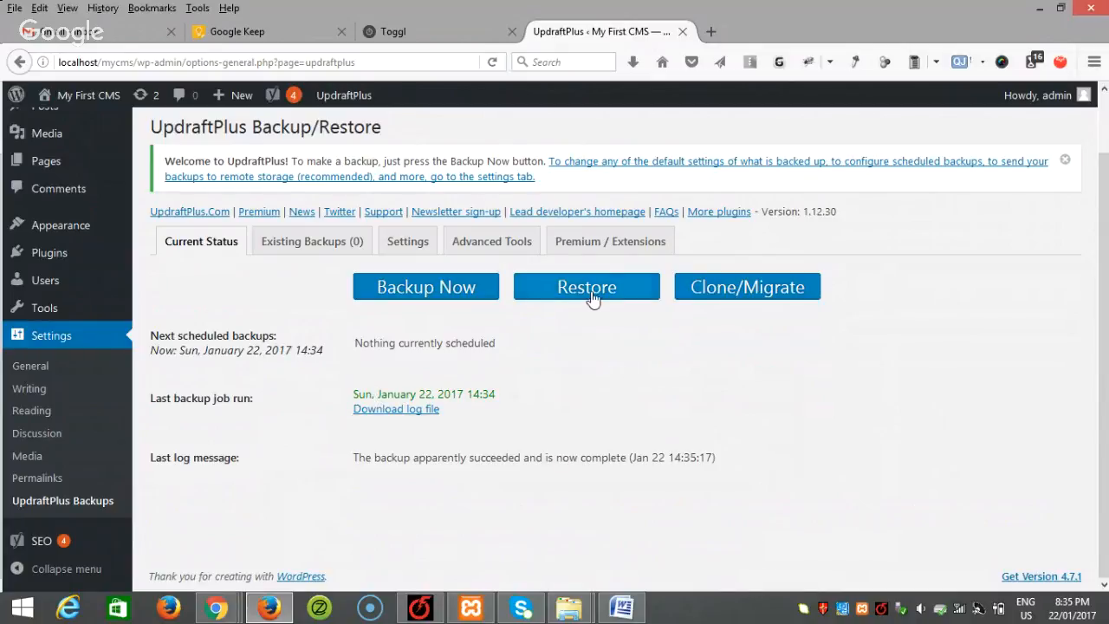
- Move the "Advantages of WordPress" post to the trash and delete it permanently
{"action": "scroll", "coordinate": [1106, 334], "scroll_direction": "up", "scroll_amount": 2}
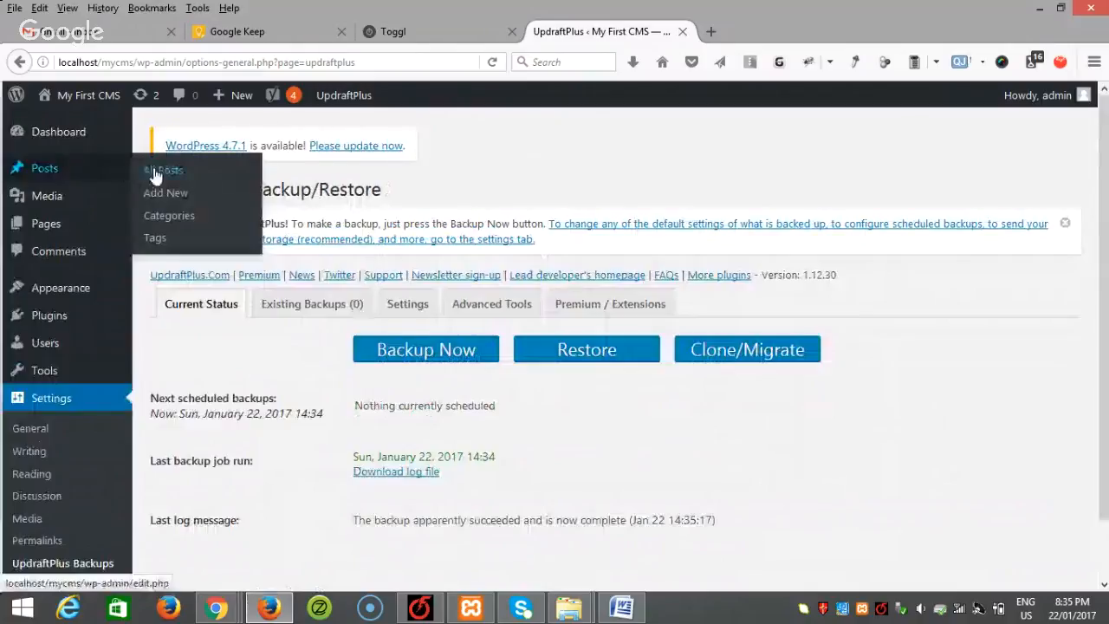
{"action": "left_click", "coordinate": [161, 171]}
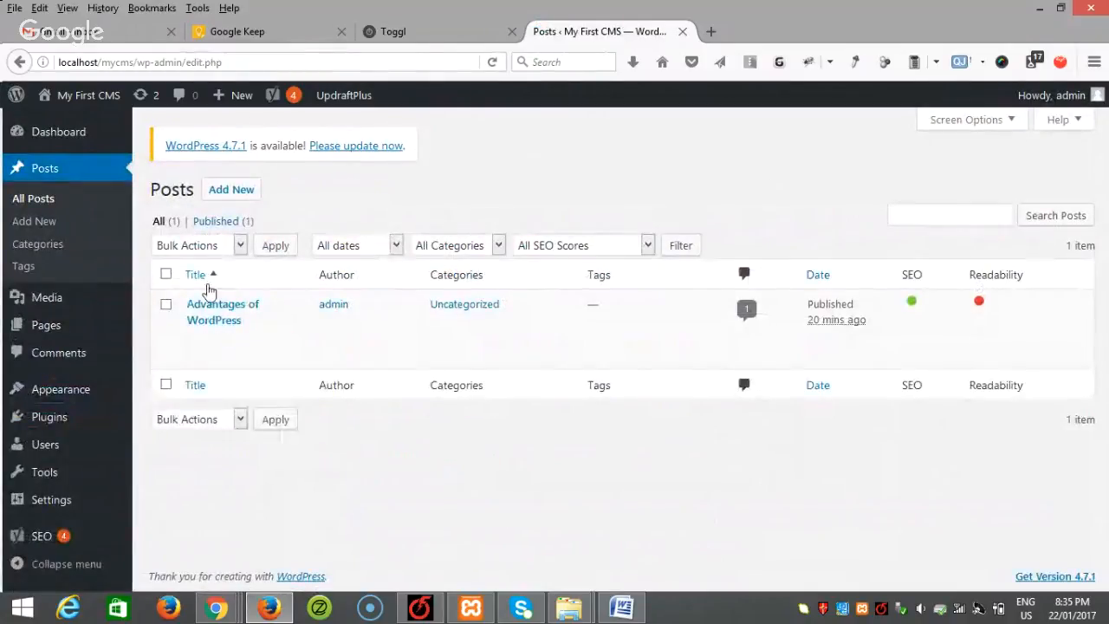
{"action": "mouse_move", "coordinate": [213, 343]}
{"action": "left_click", "coordinate": [282, 340]}
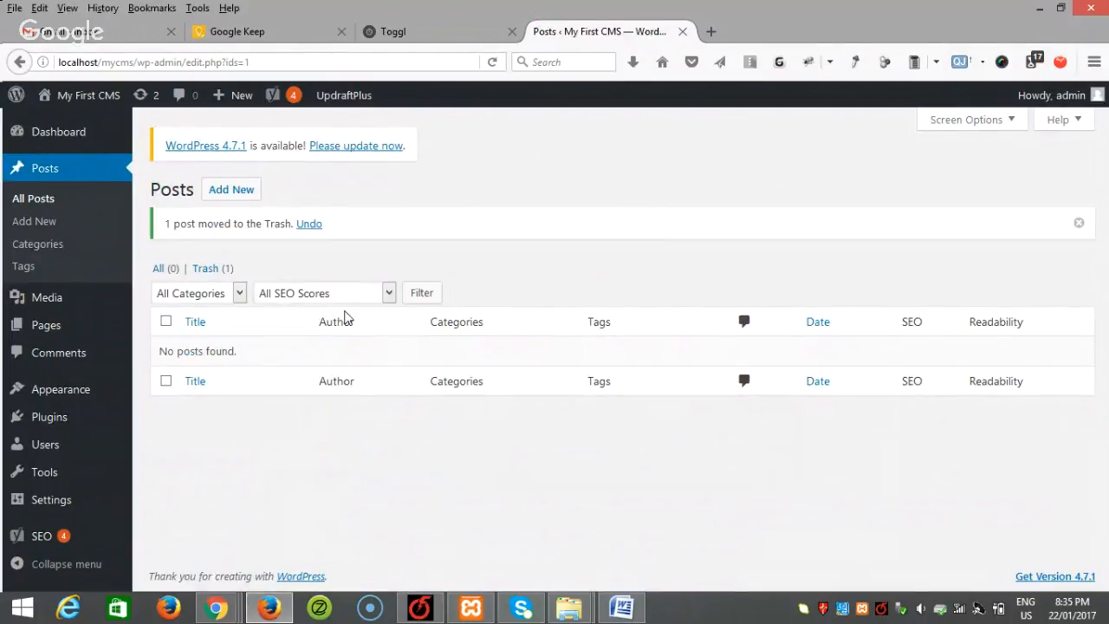
{"action": "left_click", "coordinate": [213, 268]}
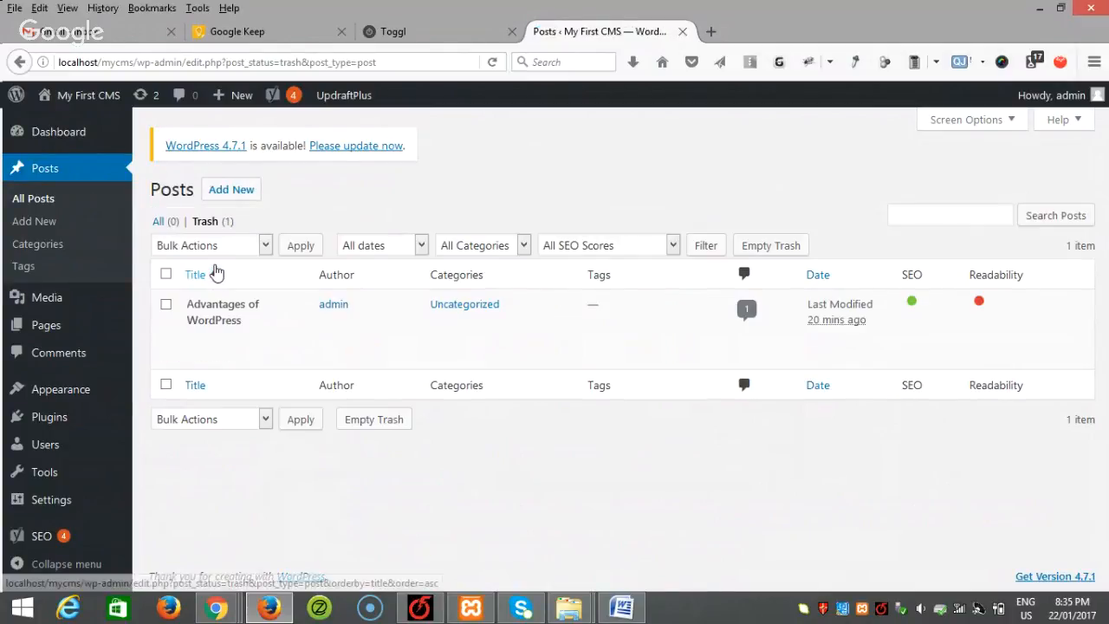
{"action": "left_click", "coordinate": [245, 345]}
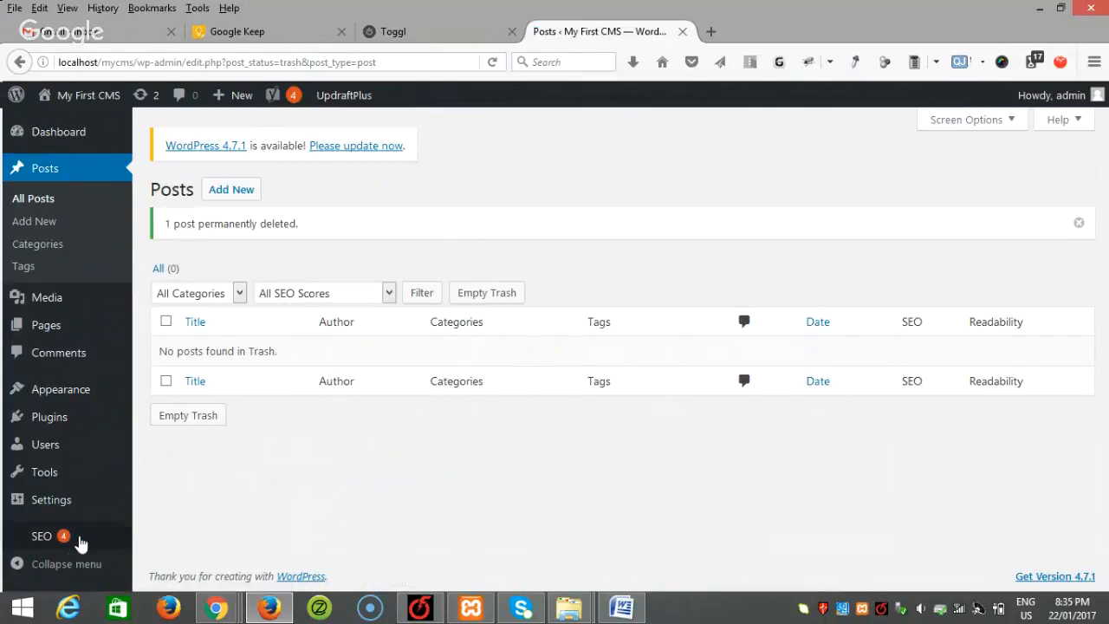
- Return to the UpdraftPlus Backups settings and open the existing backups to check the date of the saved backup
{"action": "mouse_move", "coordinate": [82, 503]}
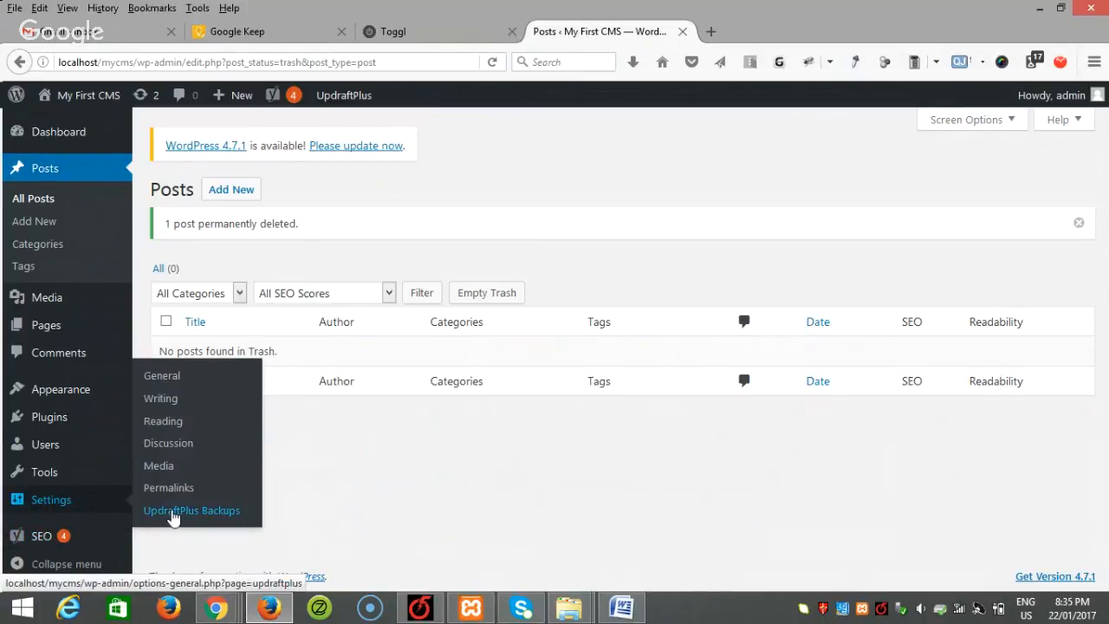
{"action": "left_click", "coordinate": [178, 513]}
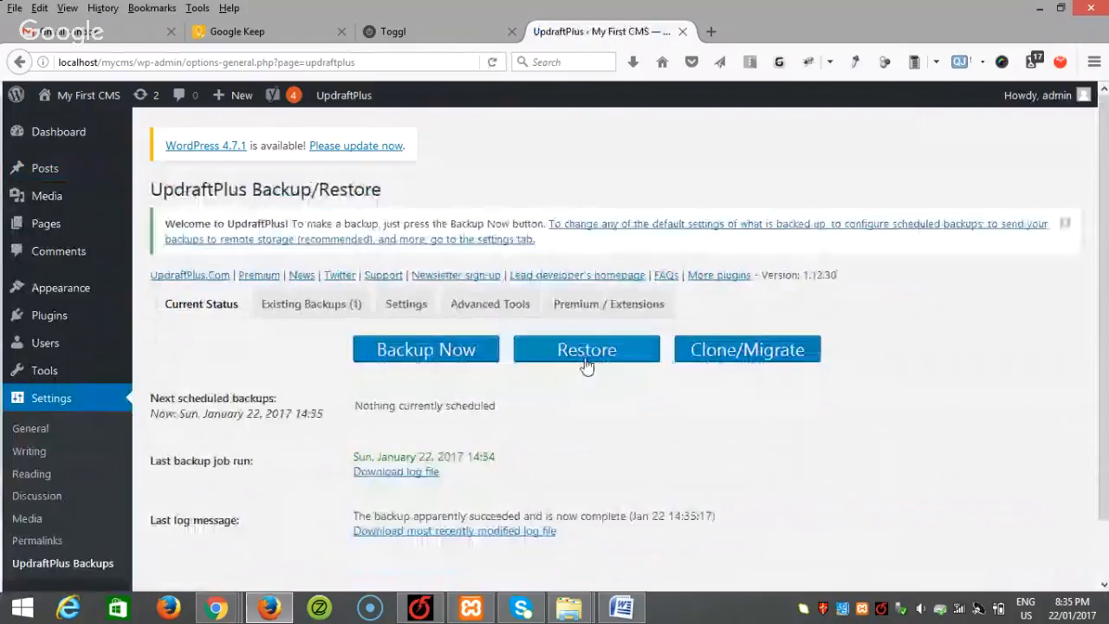
{"action": "left_click", "coordinate": [585, 361]}
{"action": "scroll", "coordinate": [609, 459], "scroll_direction": "down", "scroll_amount": 2}
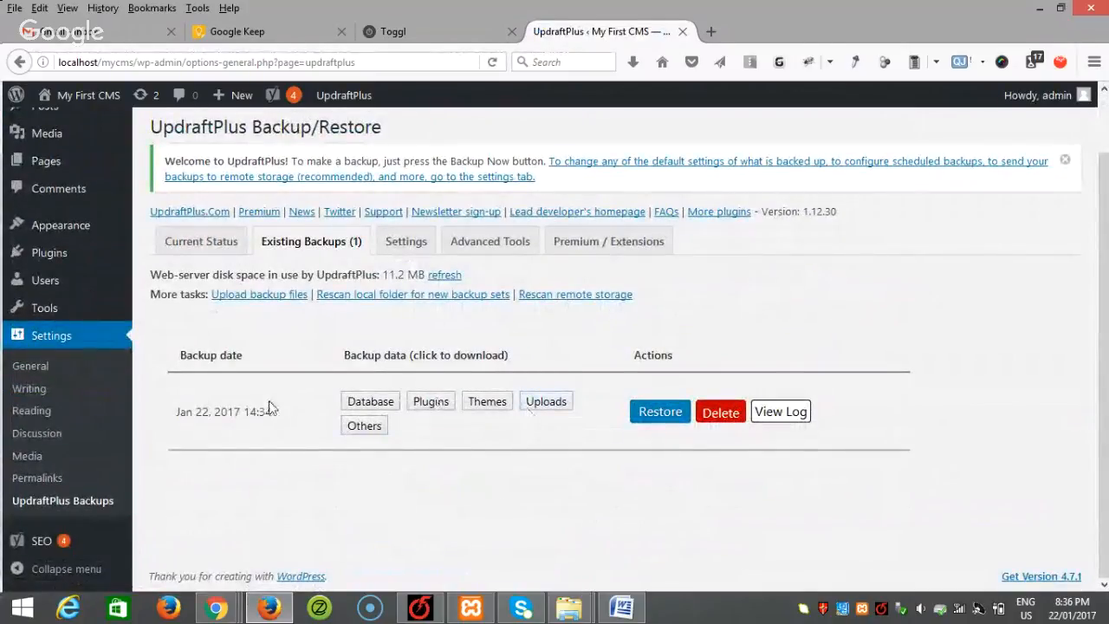
{"action": "left_click_drag", "start_coordinate": [267, 420], "coordinate": [178, 412]}
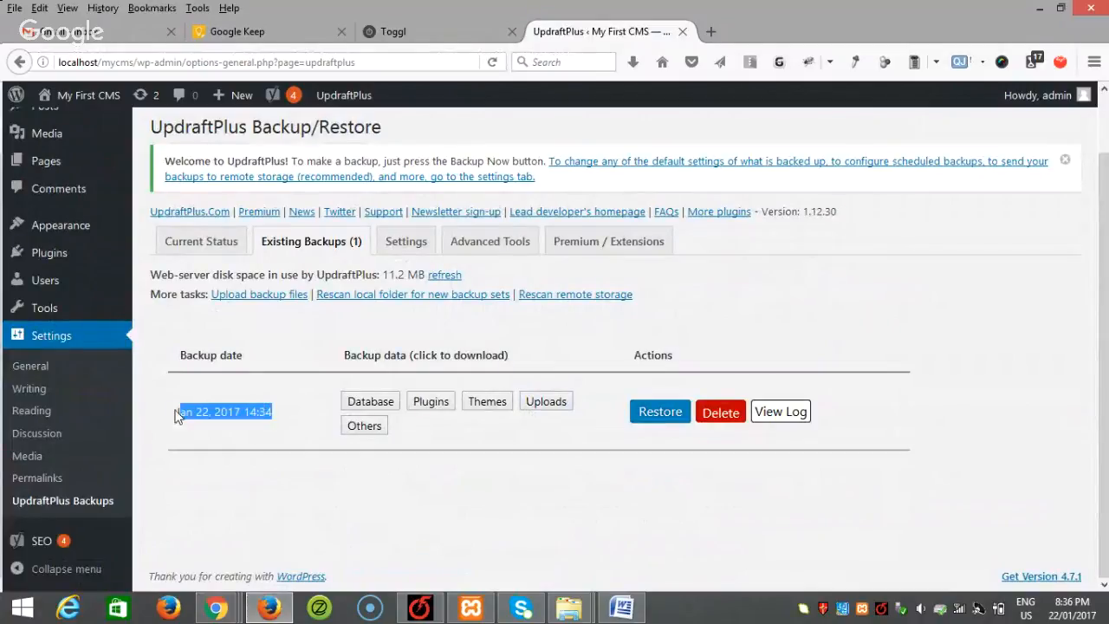
{"action": "left_click", "coordinate": [706, 479]}
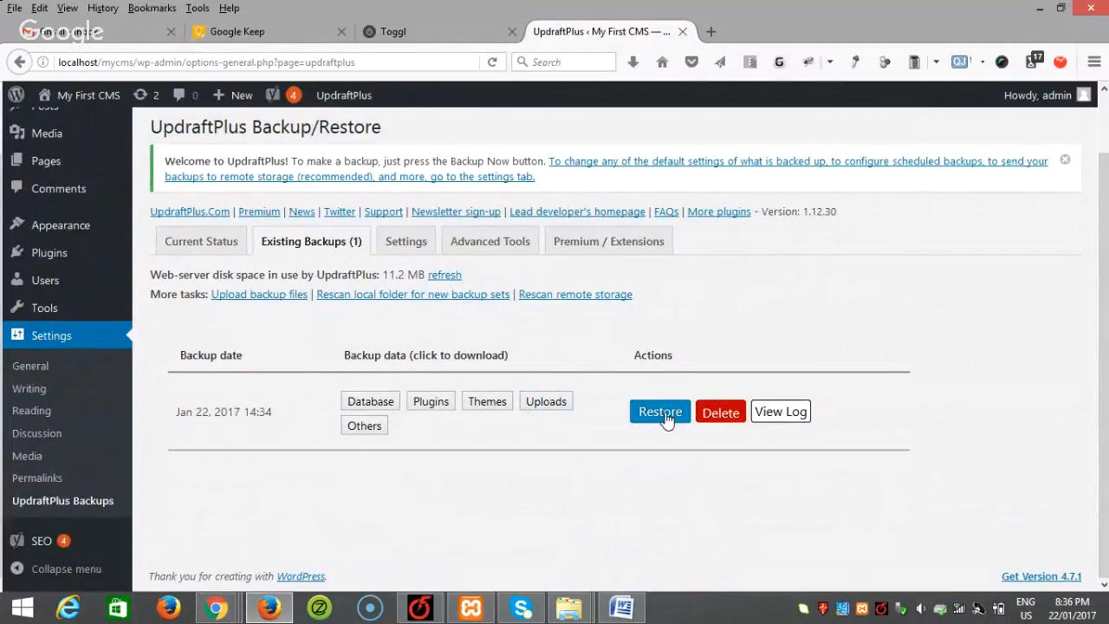
- Try to restore the plugins, themes, uploads, others and database from the Jan 22, 2017 14:34 backup
{"action": "left_click", "coordinate": [660, 413]}
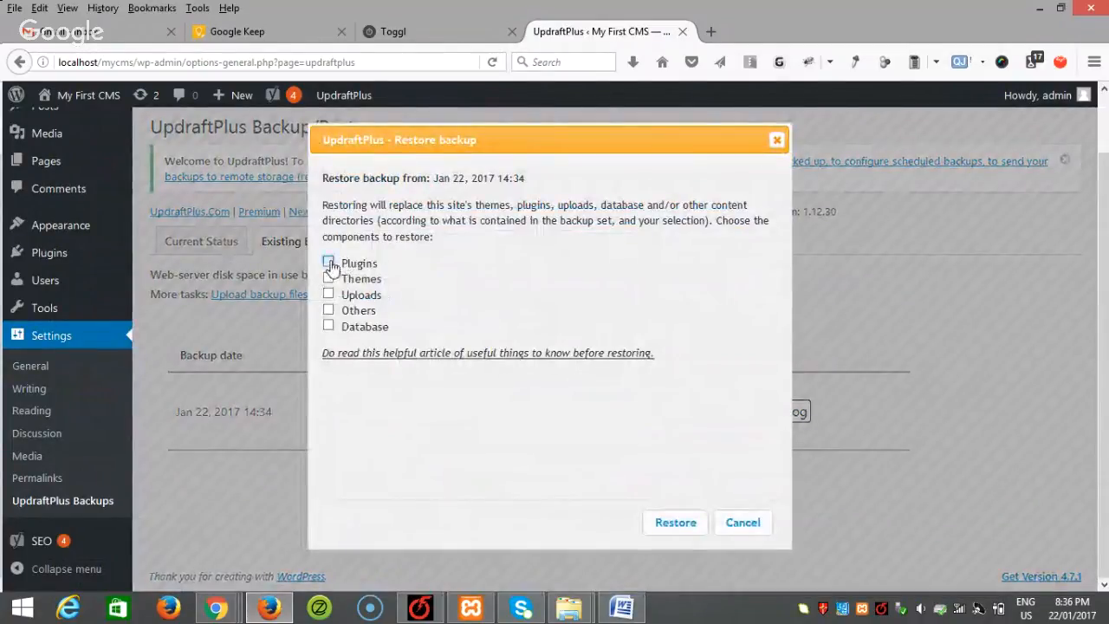
{"action": "left_click", "coordinate": [329, 263]}
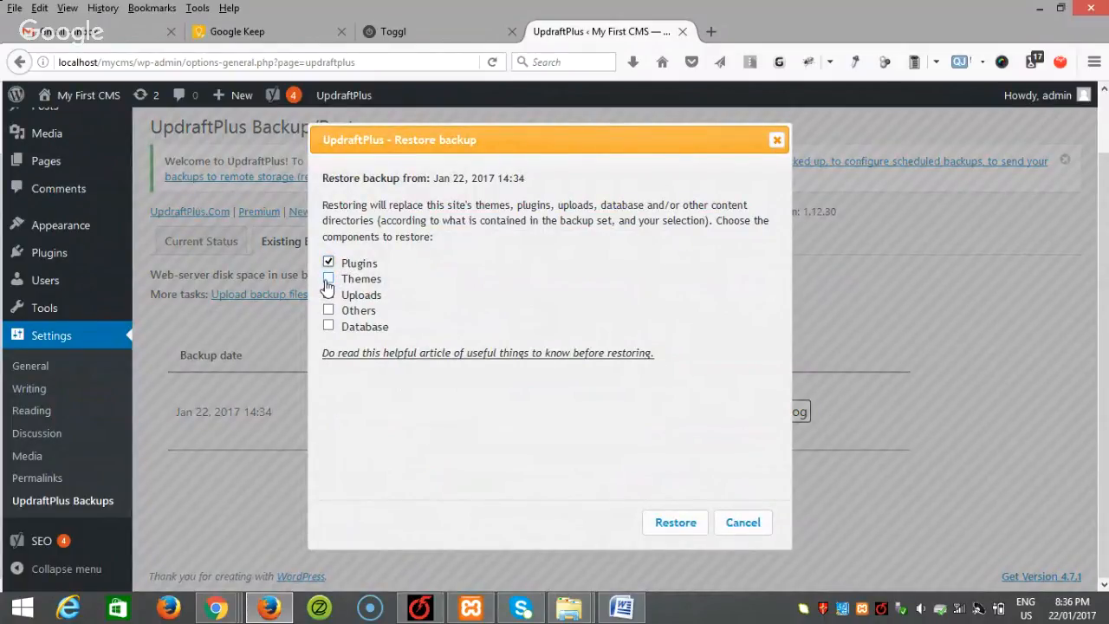
{"action": "left_click", "coordinate": [328, 279]}
{"action": "left_click", "coordinate": [329, 295]}
{"action": "left_click", "coordinate": [328, 310]}
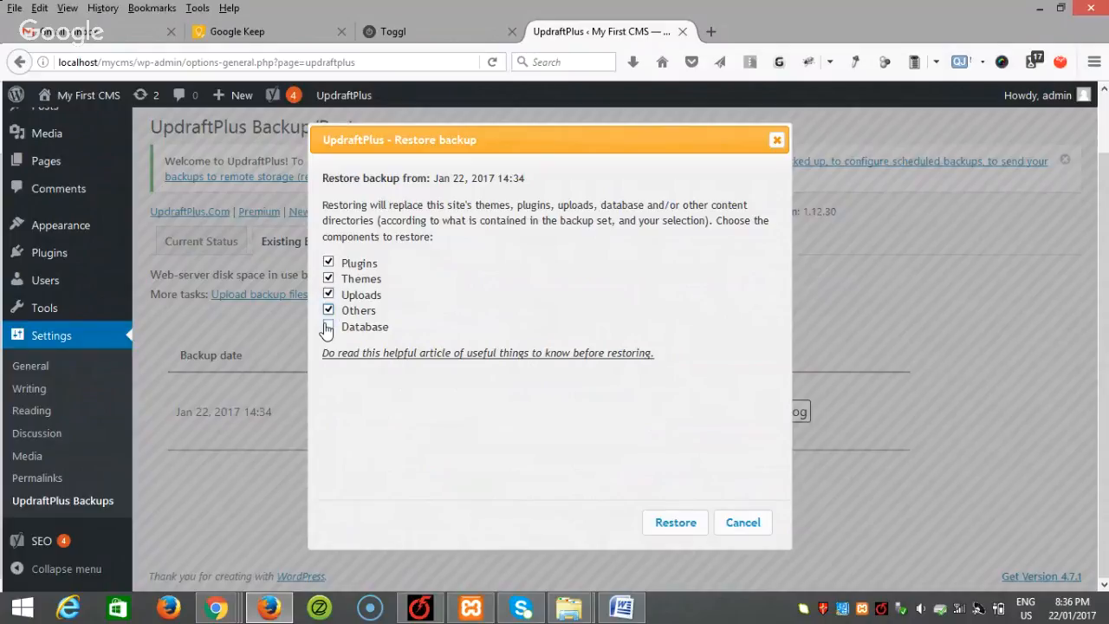
{"action": "left_click", "coordinate": [329, 327]}
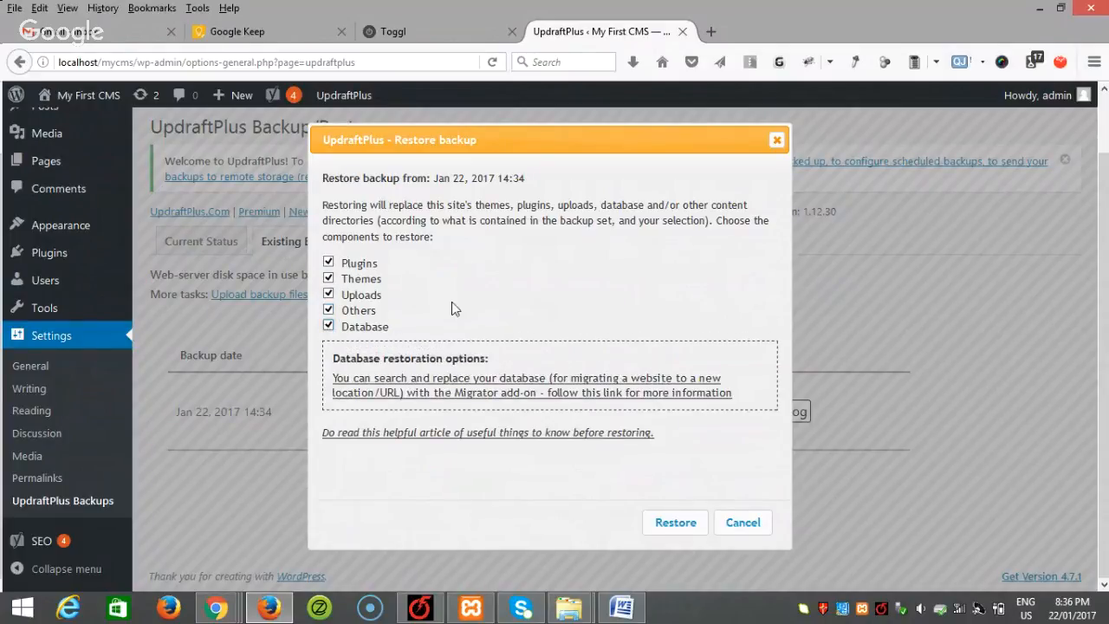
{"action": "left_click", "coordinate": [691, 526]}
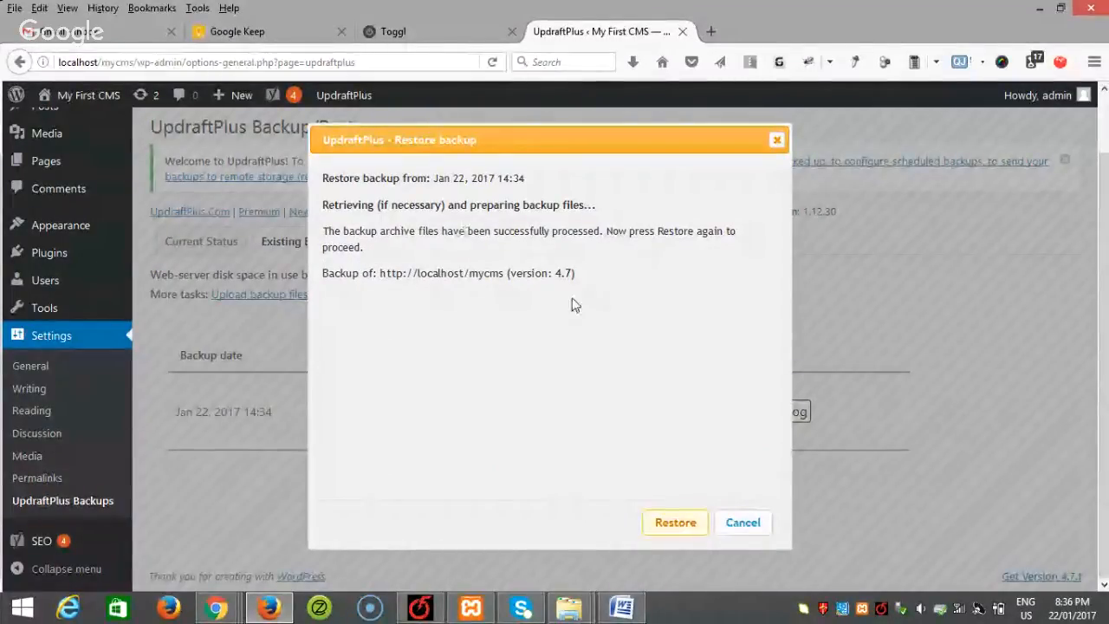
{"action": "left_click", "coordinate": [750, 527]}
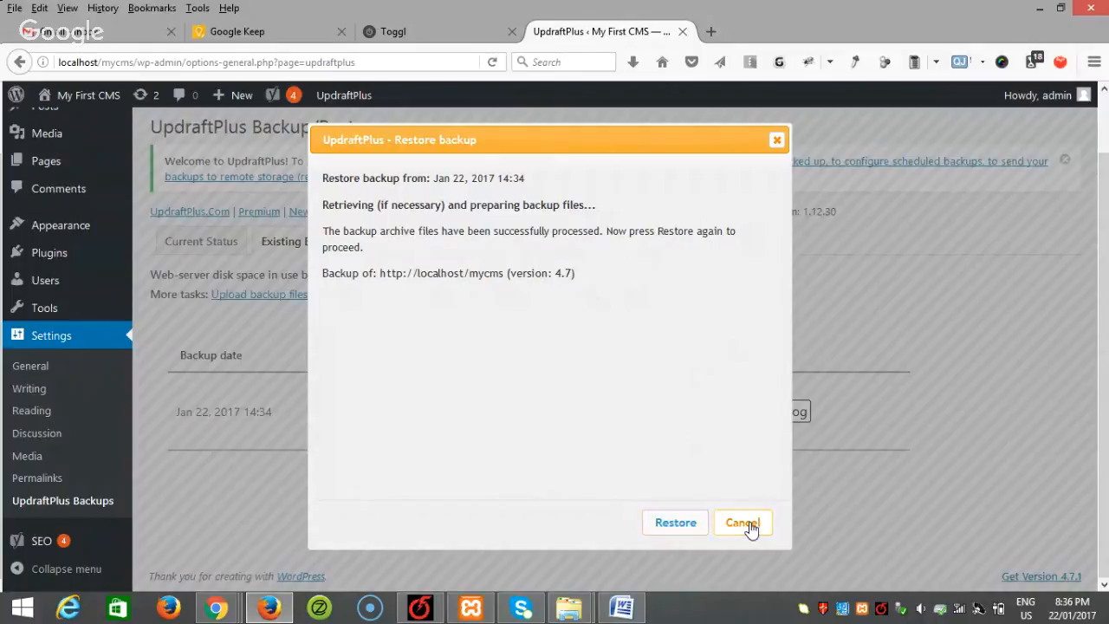
{"action": "scroll", "coordinate": [20, 208], "scroll_direction": "up", "scroll_amount": 2}
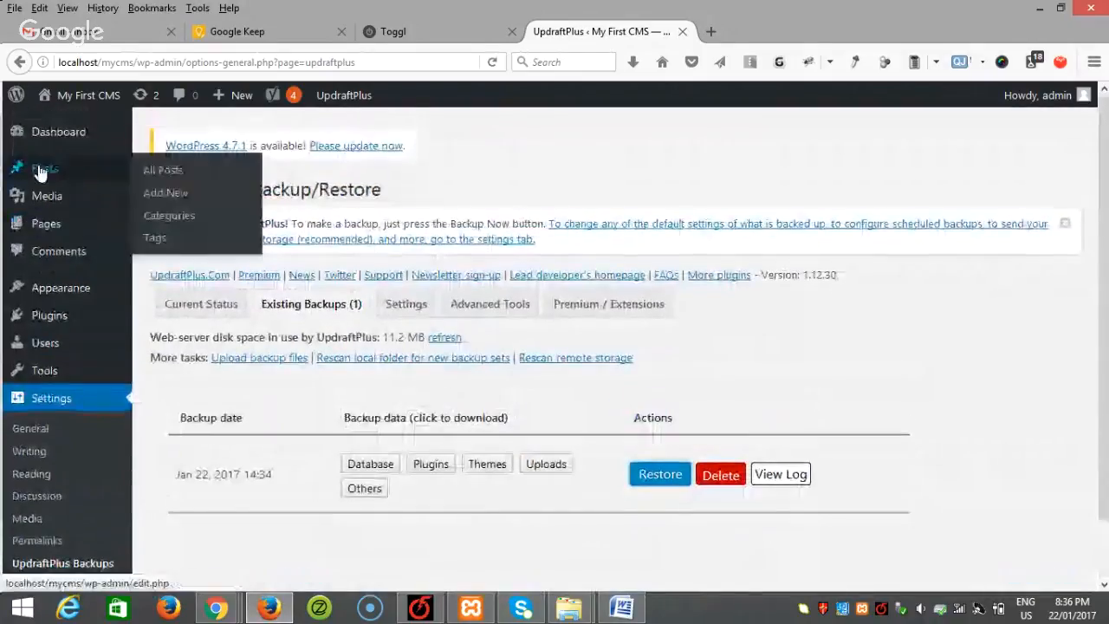
- Open the list of all posts to check whether the deleted post is back
{"action": "left_click", "coordinate": [168, 173]}
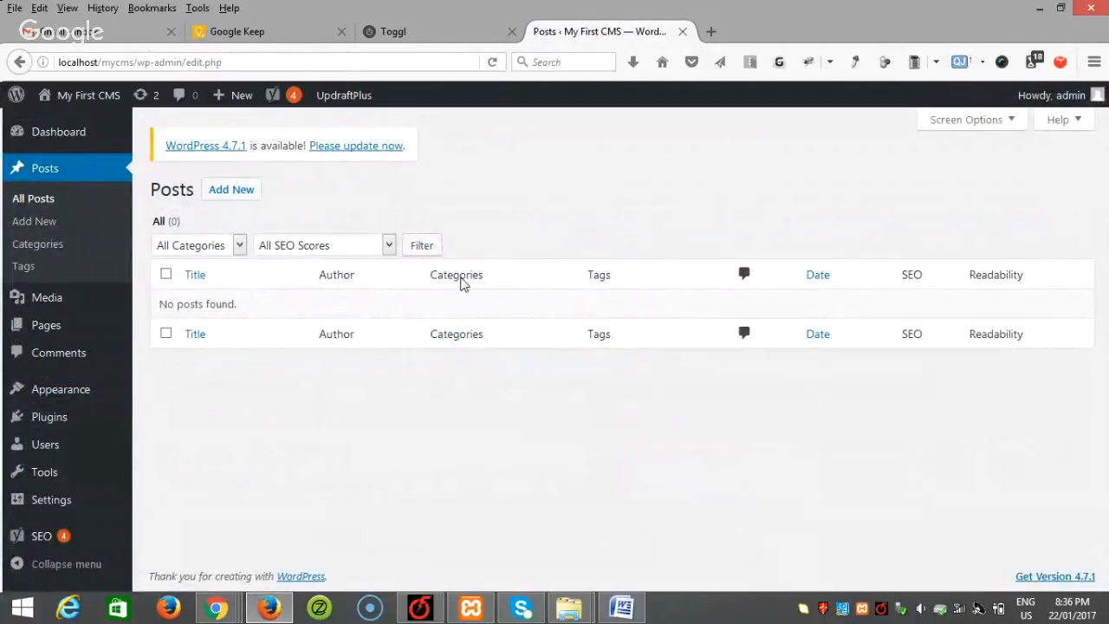
{"action": "left_click", "coordinate": [24, 205]}
- Restore the plugins, themes, uploads, others and database from the Jan 22, 2017 14:34 backup in UpdraftPlus, proceeding once the archive files are processed
{"action": "mouse_move", "coordinate": [52, 518]}
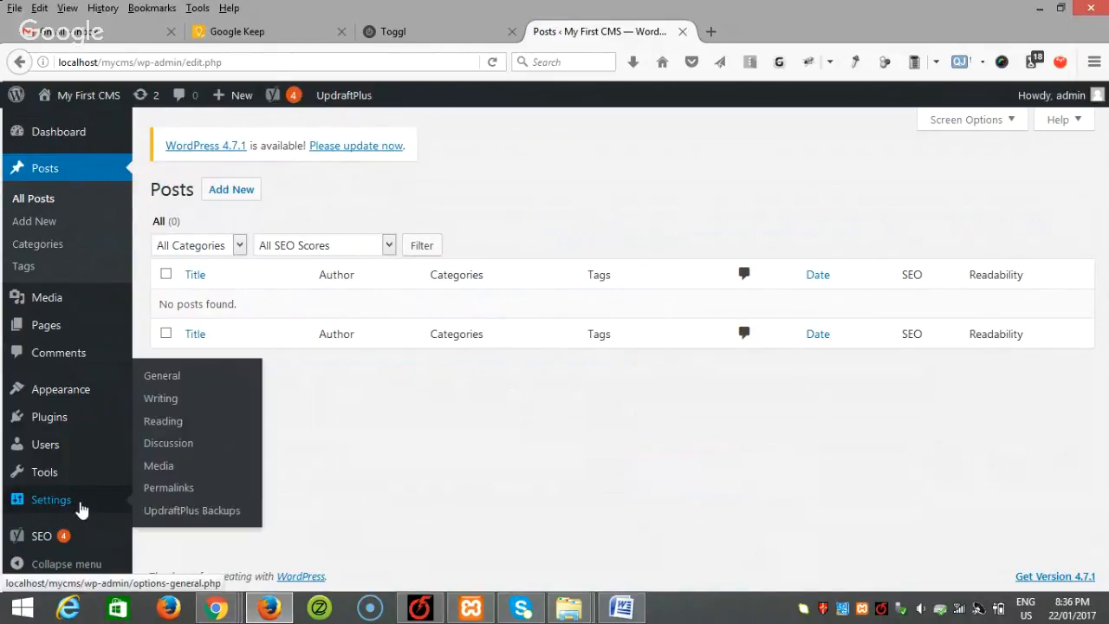
{"action": "left_click", "coordinate": [191, 510]}
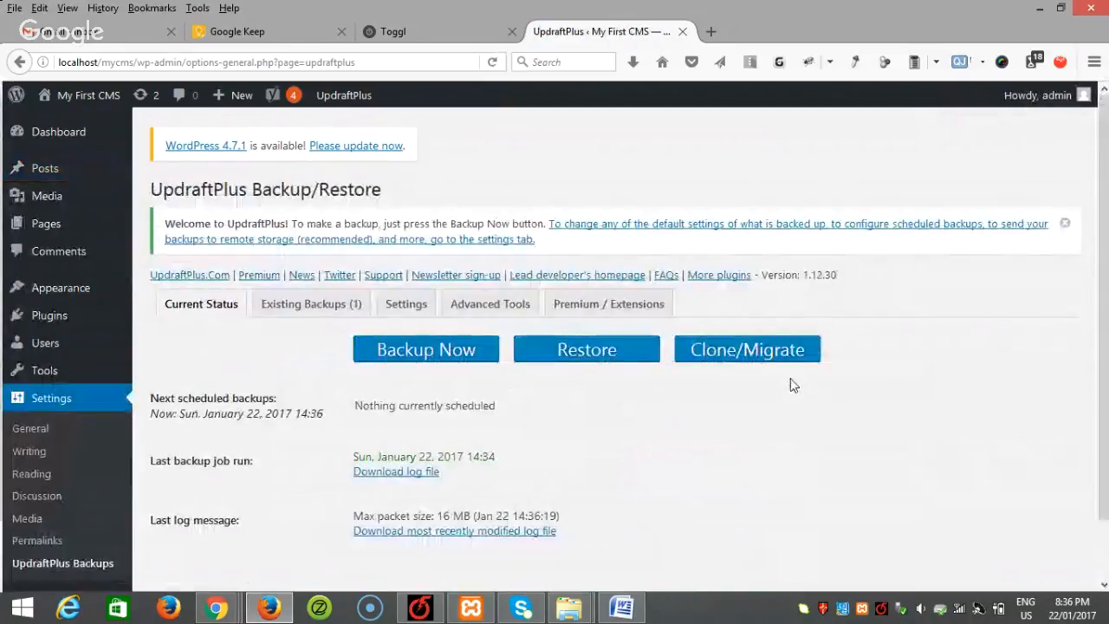
{"action": "scroll", "coordinate": [790, 377], "scroll_direction": "down", "scroll_amount": 1}
{"action": "left_click", "coordinate": [565, 289]}
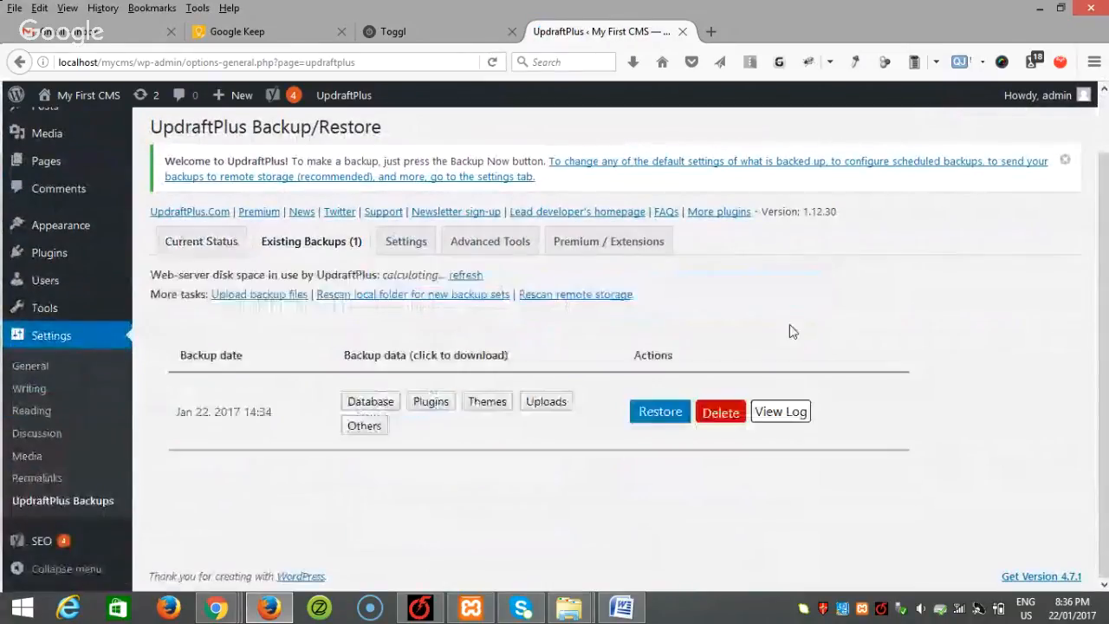
{"action": "left_click", "coordinate": [658, 414]}
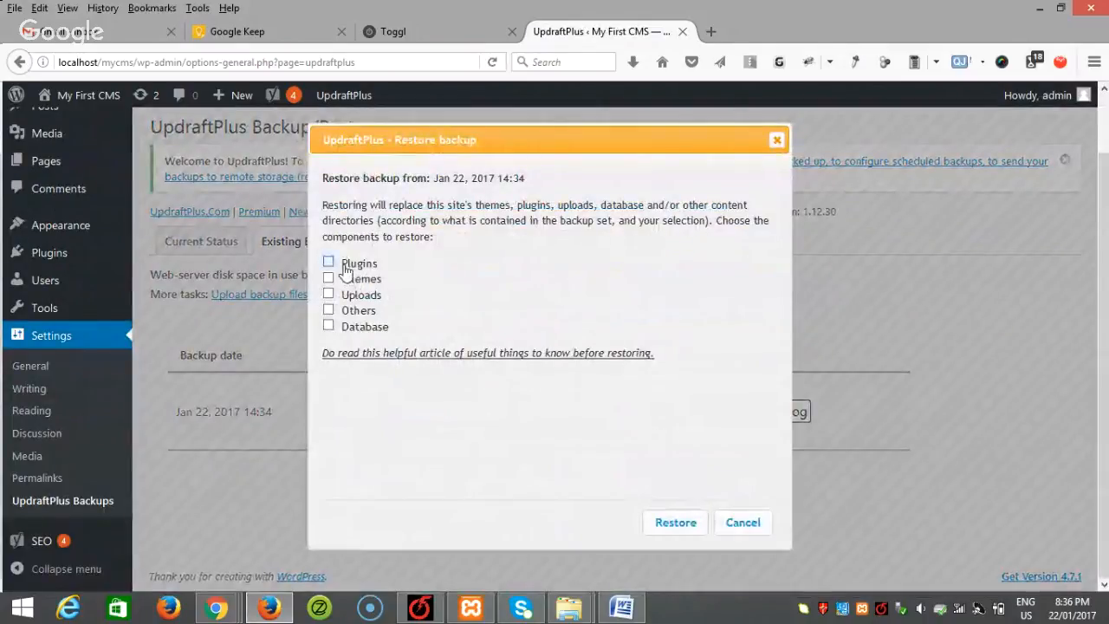
{"action": "left_click", "coordinate": [343, 264]}
{"action": "left_click", "coordinate": [346, 279]}
{"action": "left_click", "coordinate": [349, 295]}
{"action": "left_click", "coordinate": [351, 312]}
{"action": "left_click", "coordinate": [351, 328]}
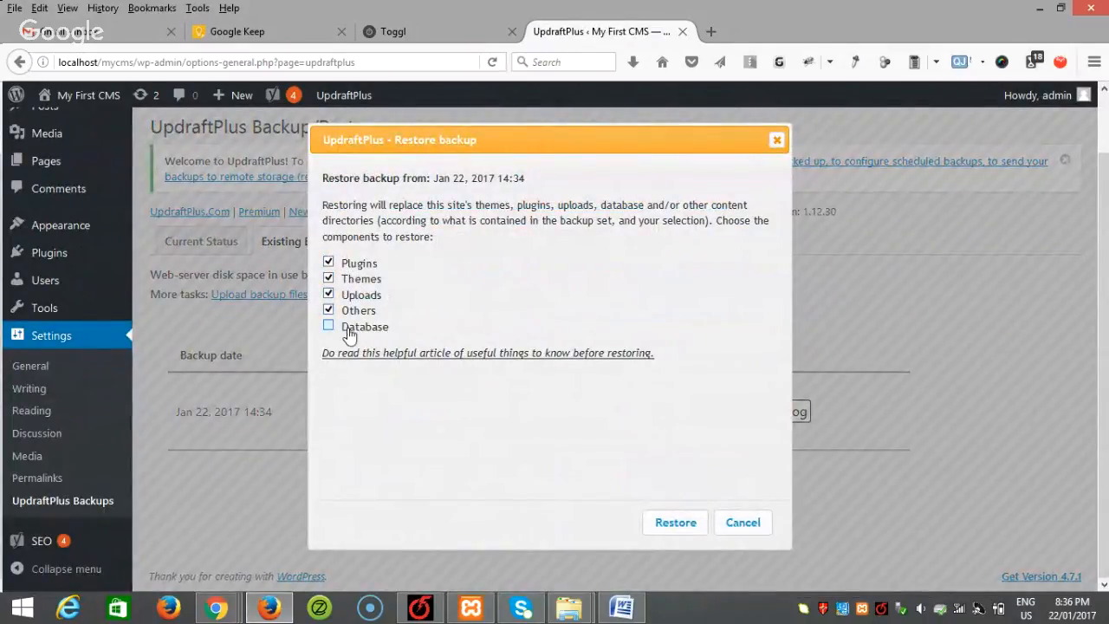
{"action": "left_click", "coordinate": [675, 525]}
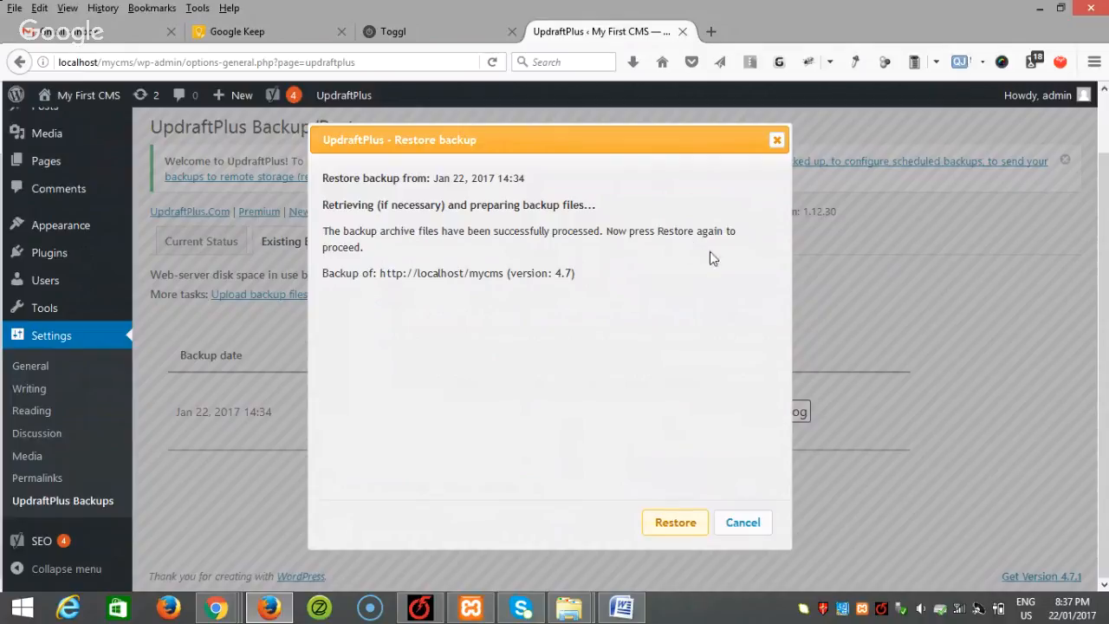
{"action": "left_click", "coordinate": [685, 521]}
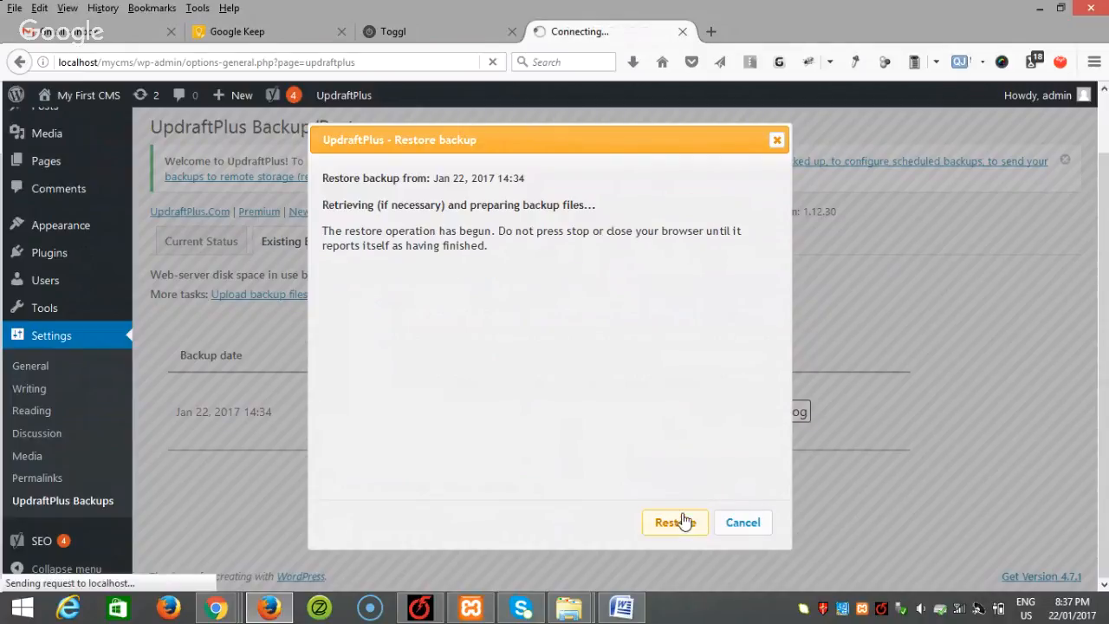
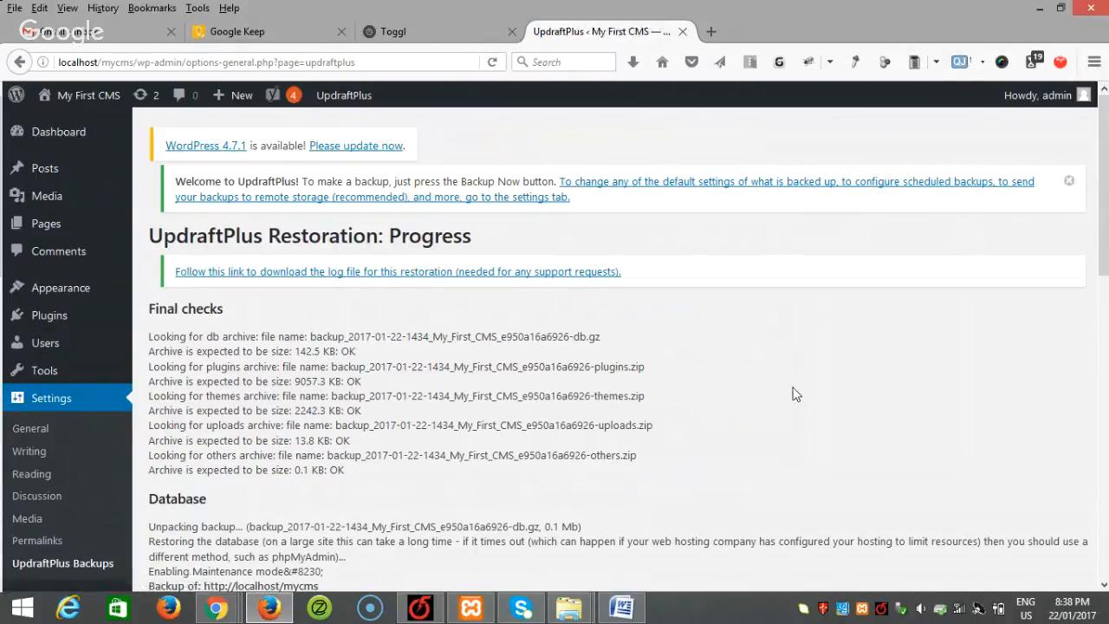
- Review the restoration progress report and check the list of all posts for the "Advantages of WordPress" post
{"action": "scroll", "coordinate": [793, 396], "scroll_direction": "down", "scroll_amount": 10}
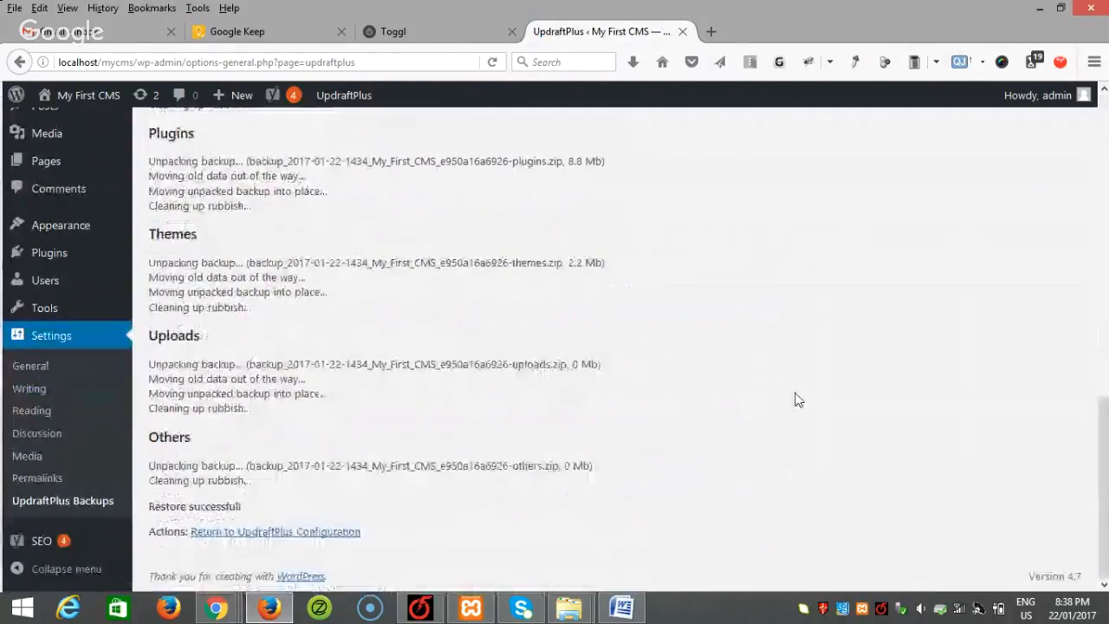
{"action": "scroll", "coordinate": [795, 396], "scroll_direction": "up", "scroll_amount": 10}
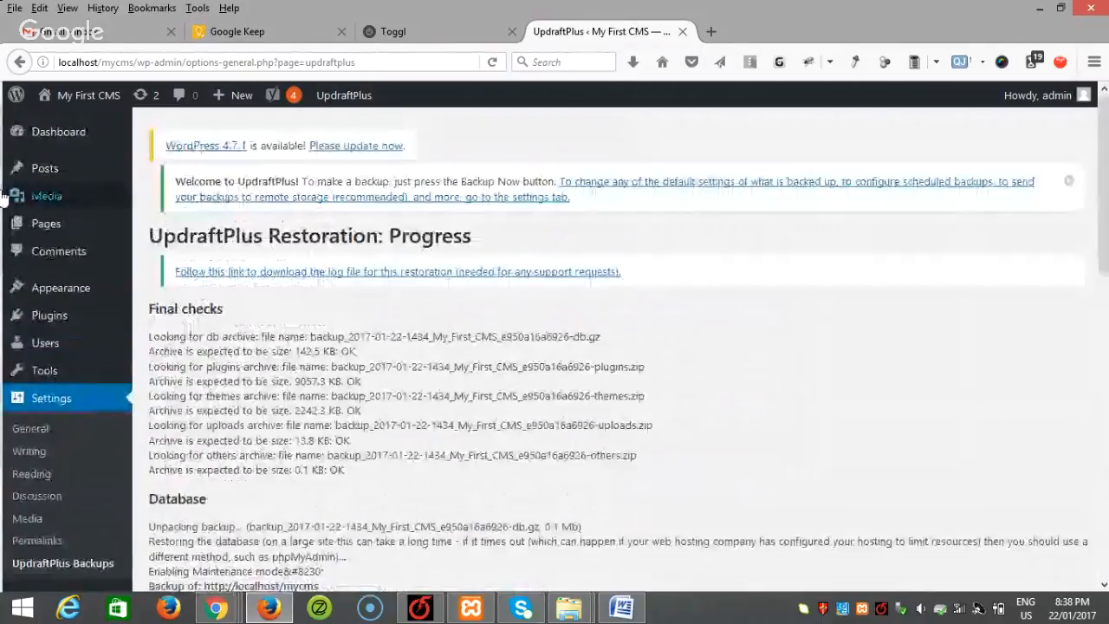
{"action": "left_click", "coordinate": [147, 168]}
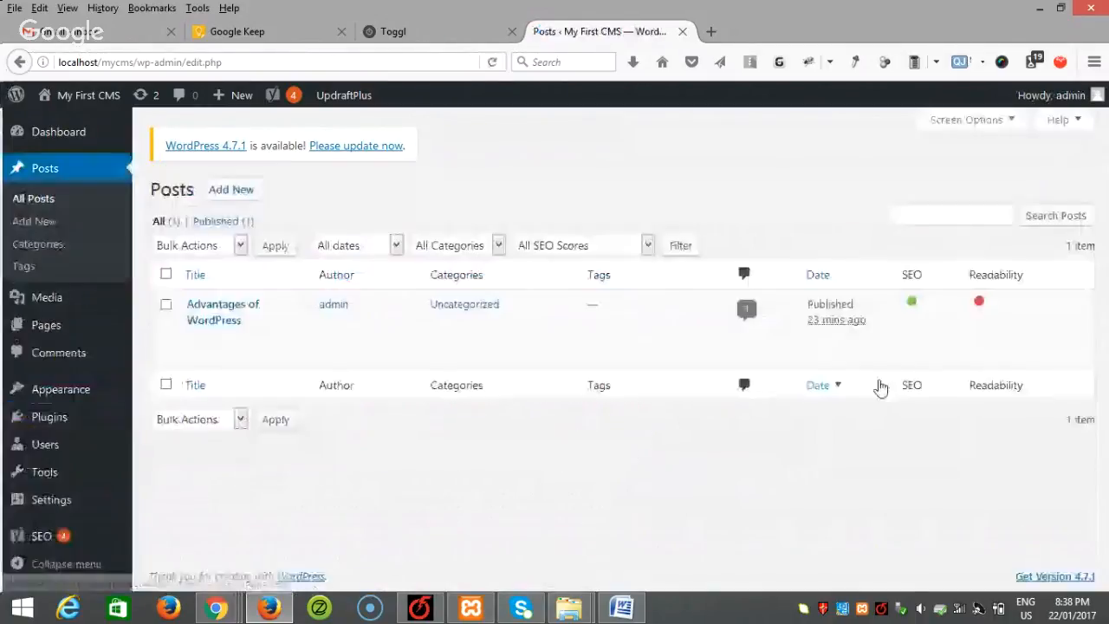
{"action": "mouse_move", "coordinate": [169, 329]}
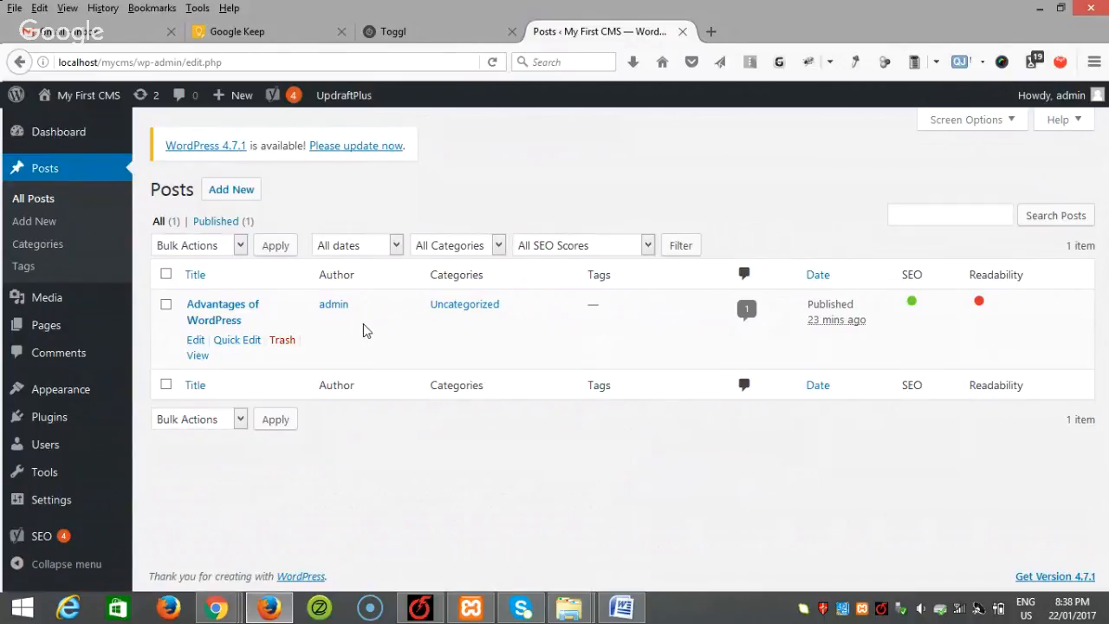
- Switch to the Class 5 notes in Word to look up the Contact Forms plugin entry, and return to WordPress in Firefox
{"action": "left_click", "coordinate": [625, 608]}
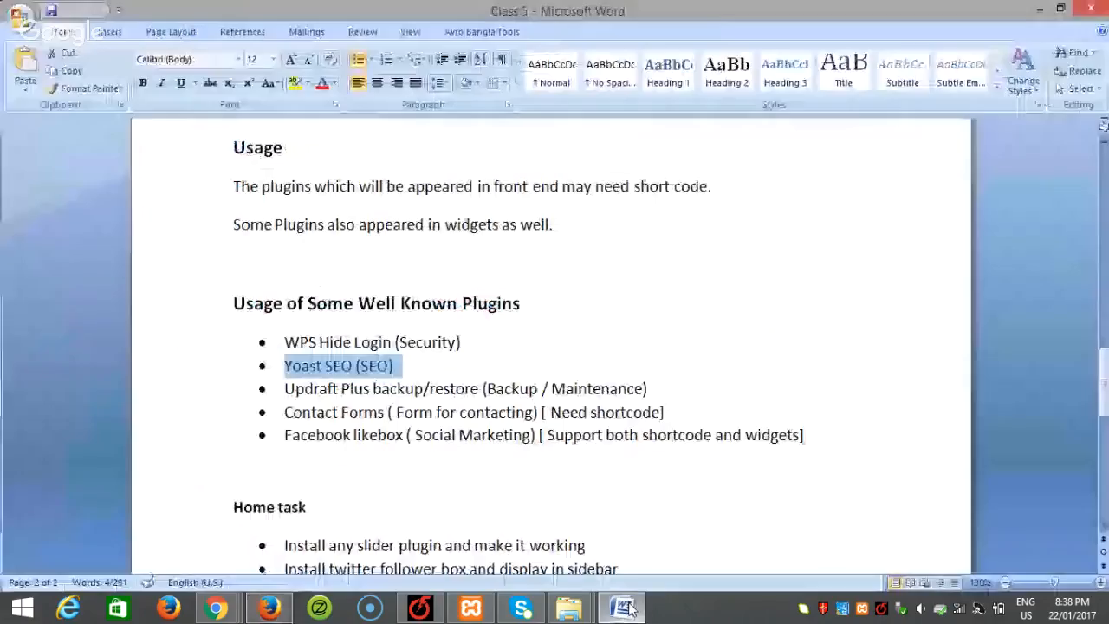
{"action": "left_click", "coordinate": [571, 412]}
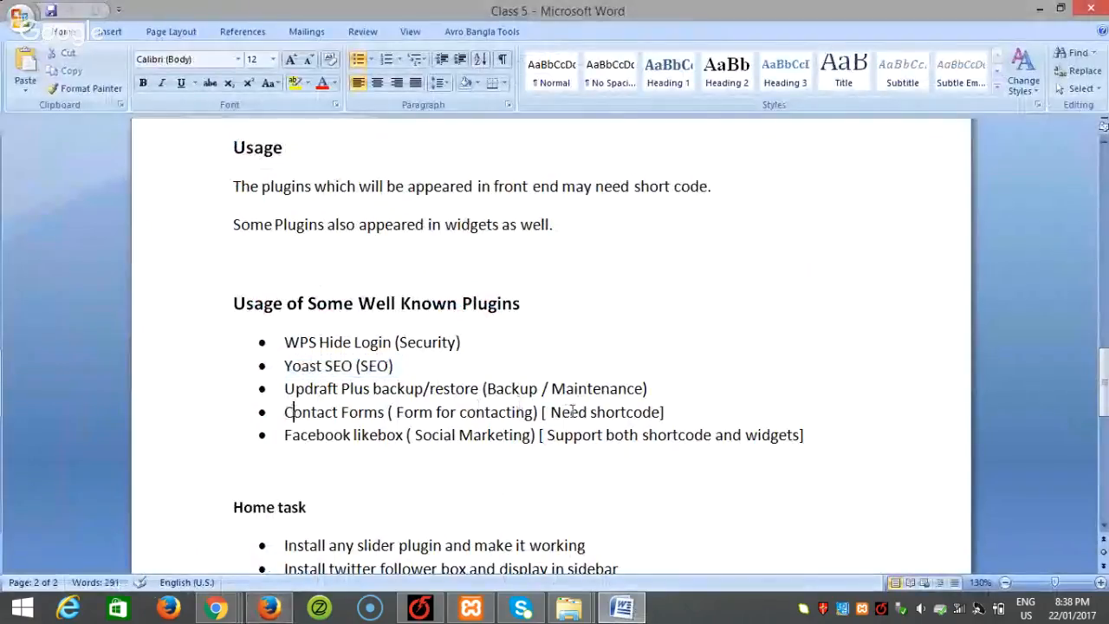
{"action": "left_click", "coordinate": [269, 608]}
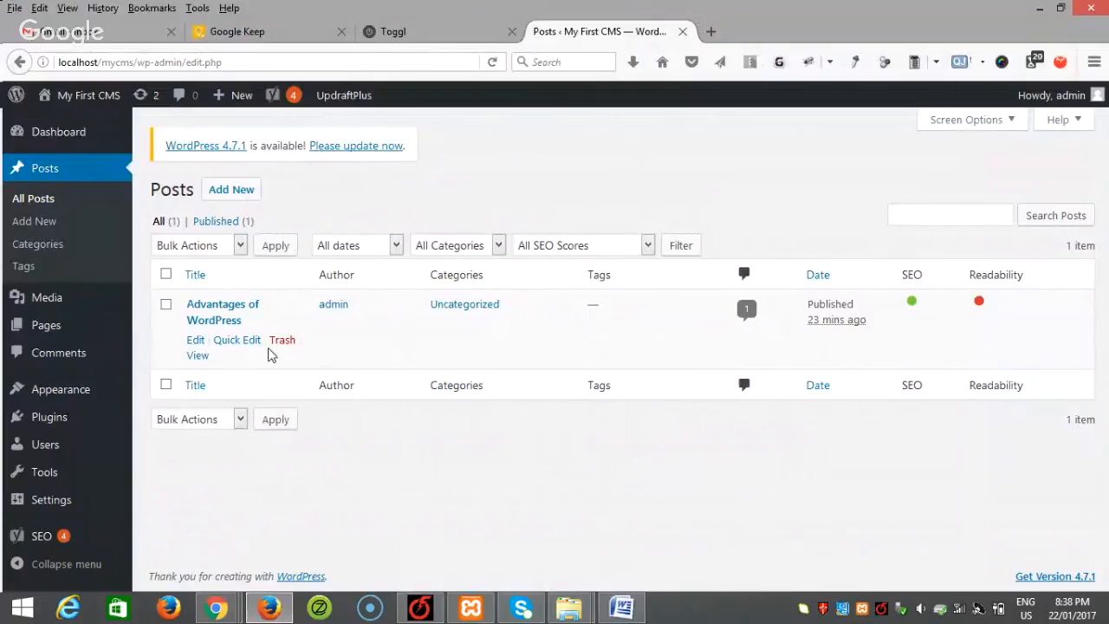
- Upload contact-forms-builder.zip from the Class 5 plugins folder as a new plugin, install it and activate it
{"action": "mouse_move", "coordinate": [96, 419]}
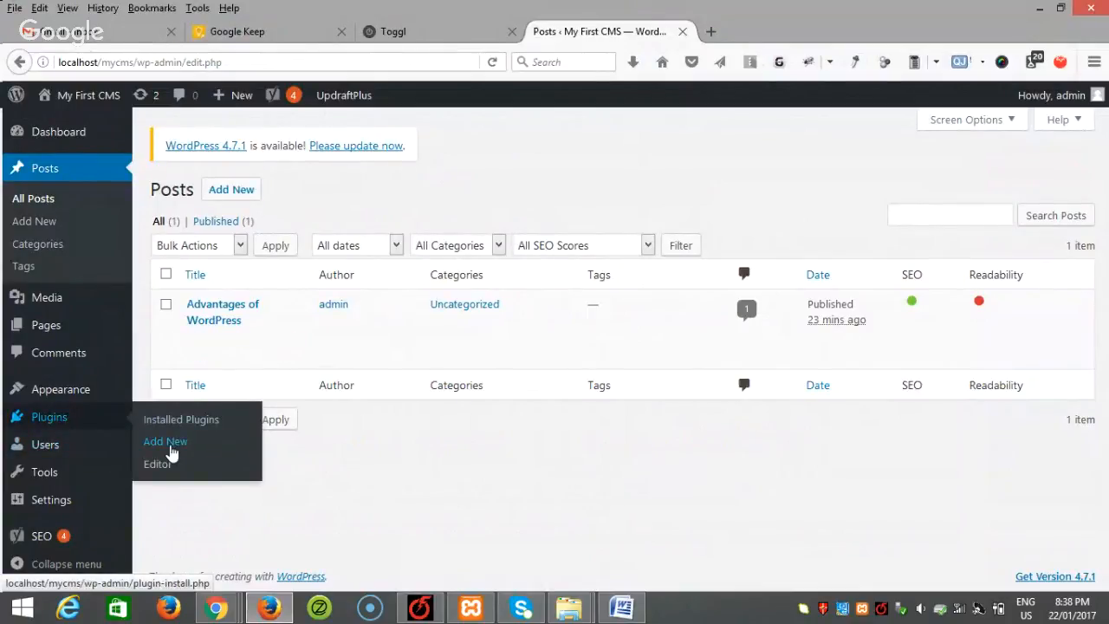
{"action": "left_click", "coordinate": [171, 447]}
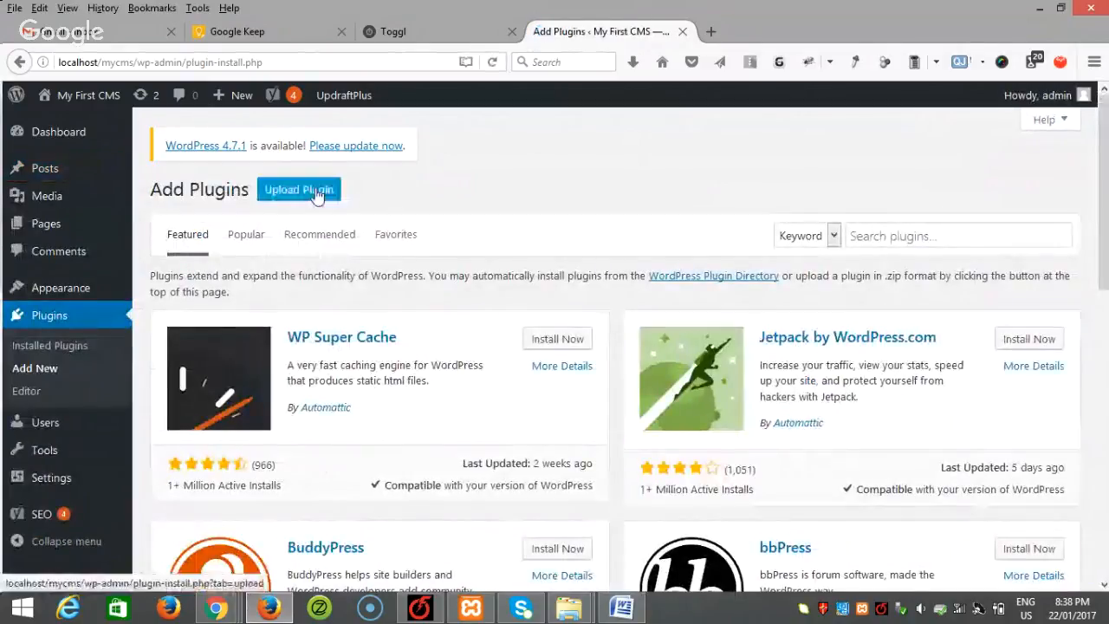
{"action": "left_click", "coordinate": [299, 189]}
{"action": "left_click", "coordinate": [478, 339]}
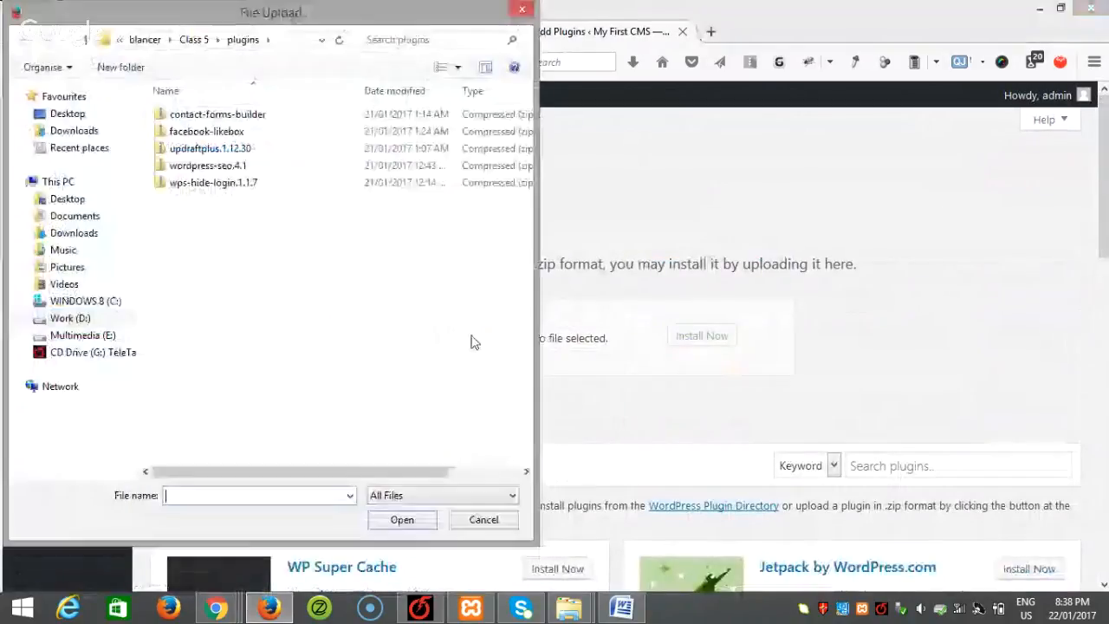
{"action": "left_click", "coordinate": [211, 117]}
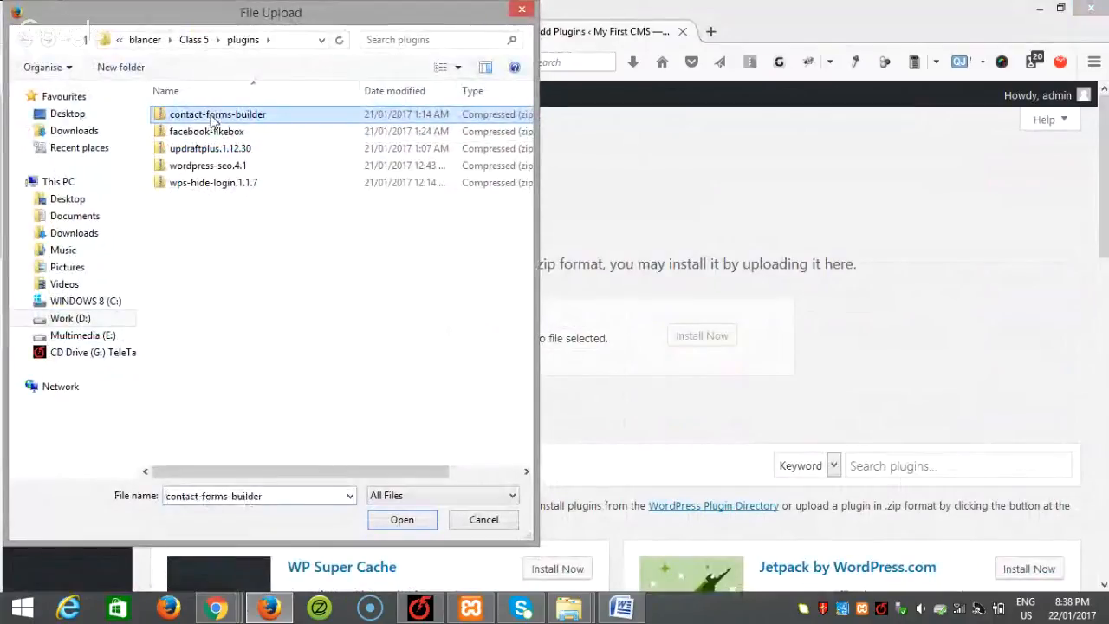
{"action": "left_click", "coordinate": [402, 521]}
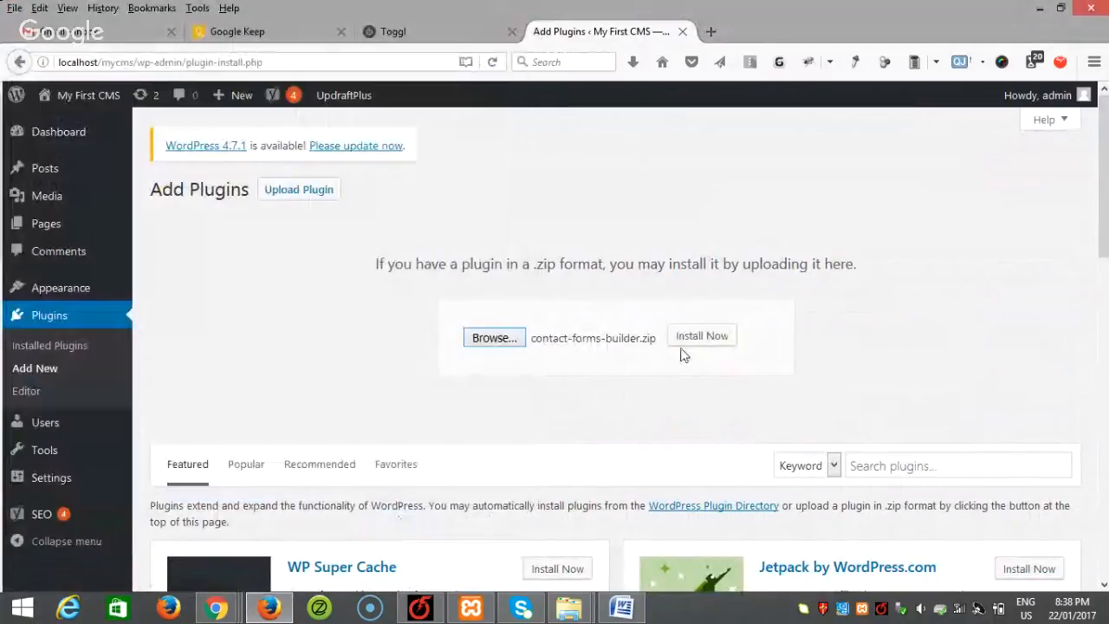
{"action": "left_click", "coordinate": [686, 341]}
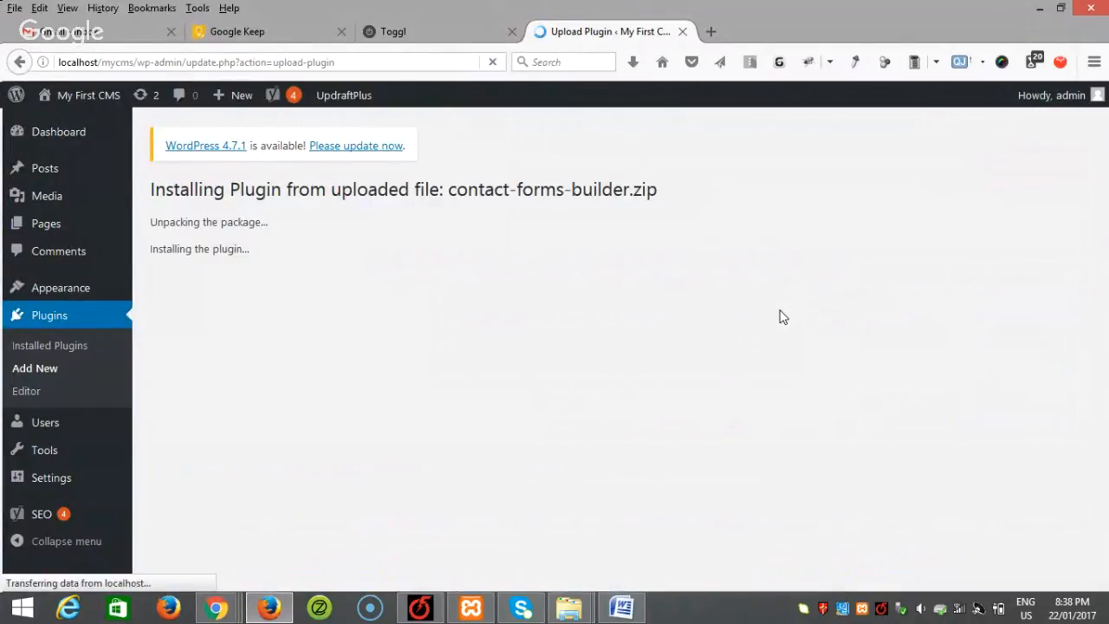
{"action": "left_click", "coordinate": [178, 311]}
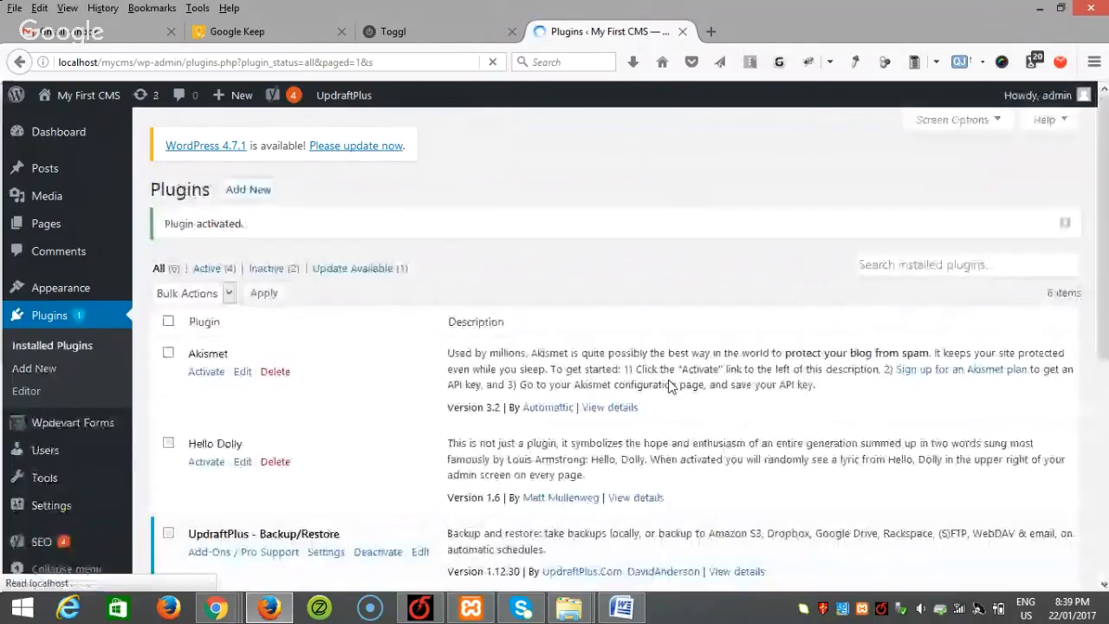
- Start a new form in Wpdevart Forms and name it "Contact form"
{"action": "scroll", "coordinate": [669, 385], "scroll_direction": "down", "scroll_amount": 4}
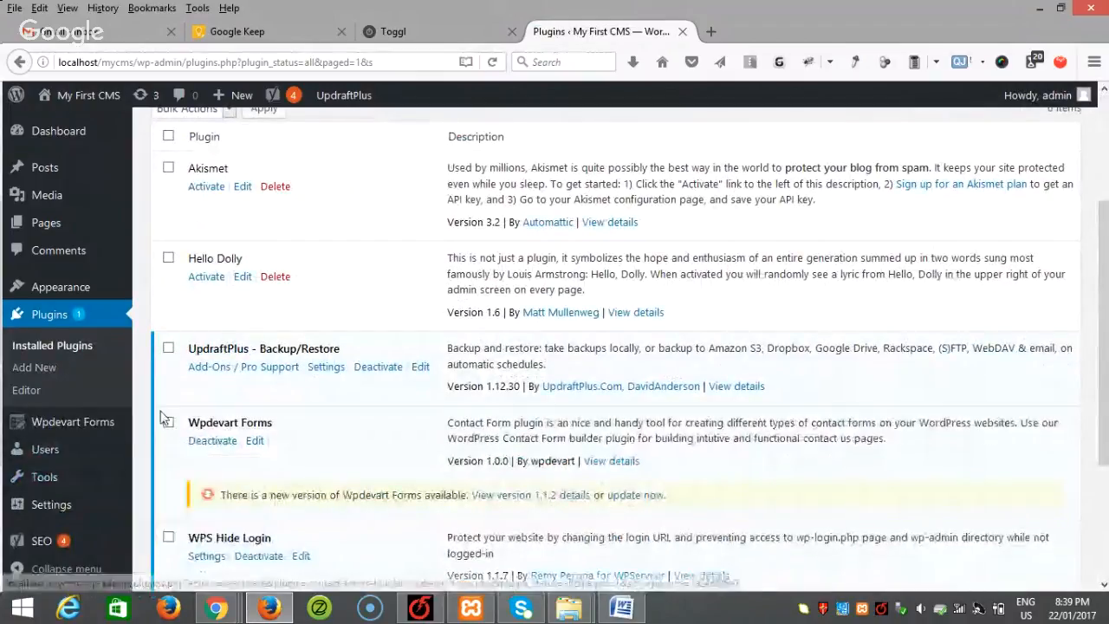
{"action": "mouse_move", "coordinate": [74, 430]}
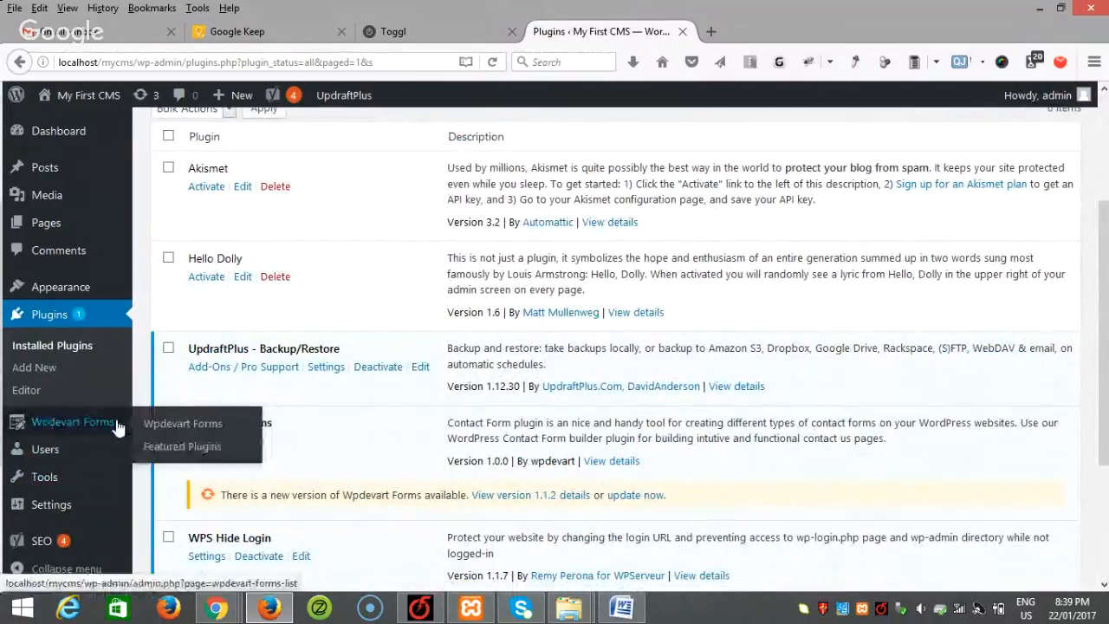
{"action": "left_click", "coordinate": [167, 425]}
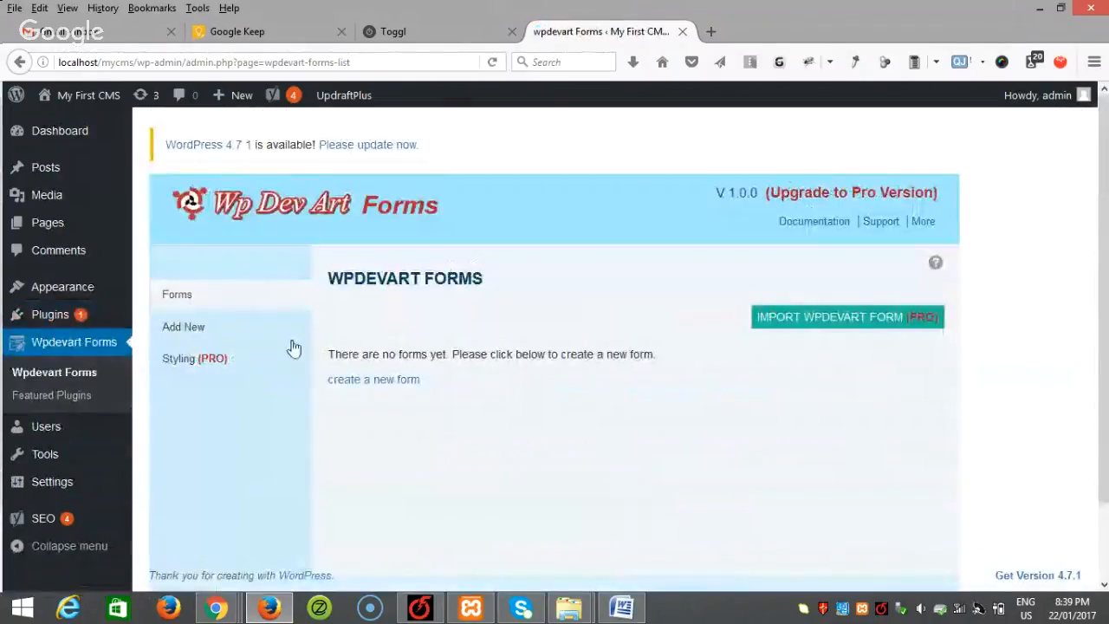
{"action": "left_click", "coordinate": [184, 329]}
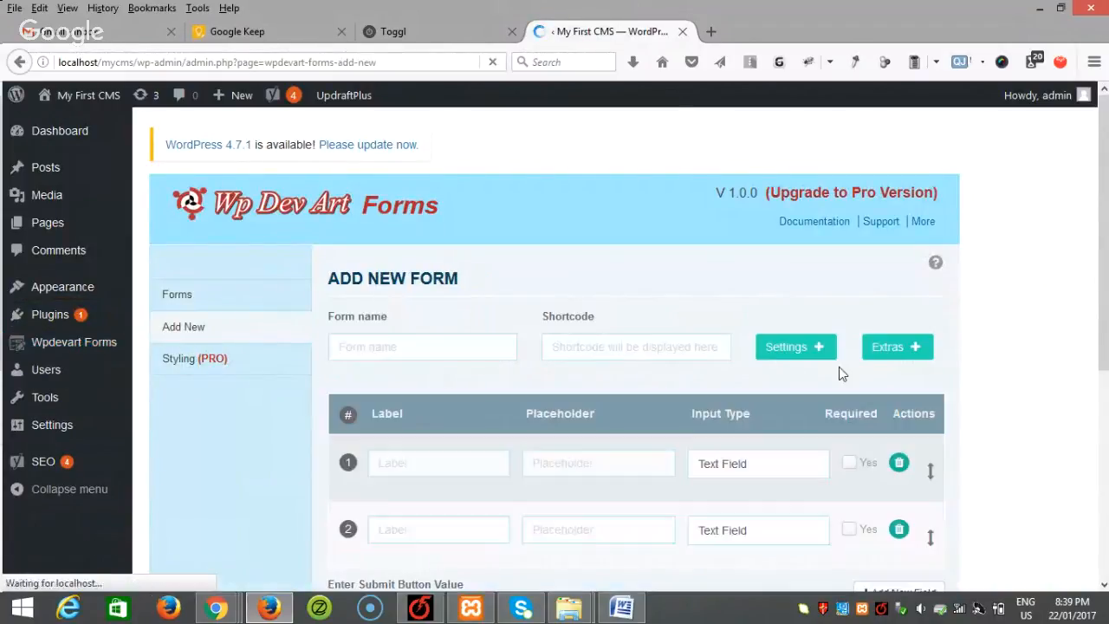
{"action": "scroll", "coordinate": [473, 304], "scroll_direction": "down", "scroll_amount": 2}
{"action": "left_click", "coordinate": [431, 257]}
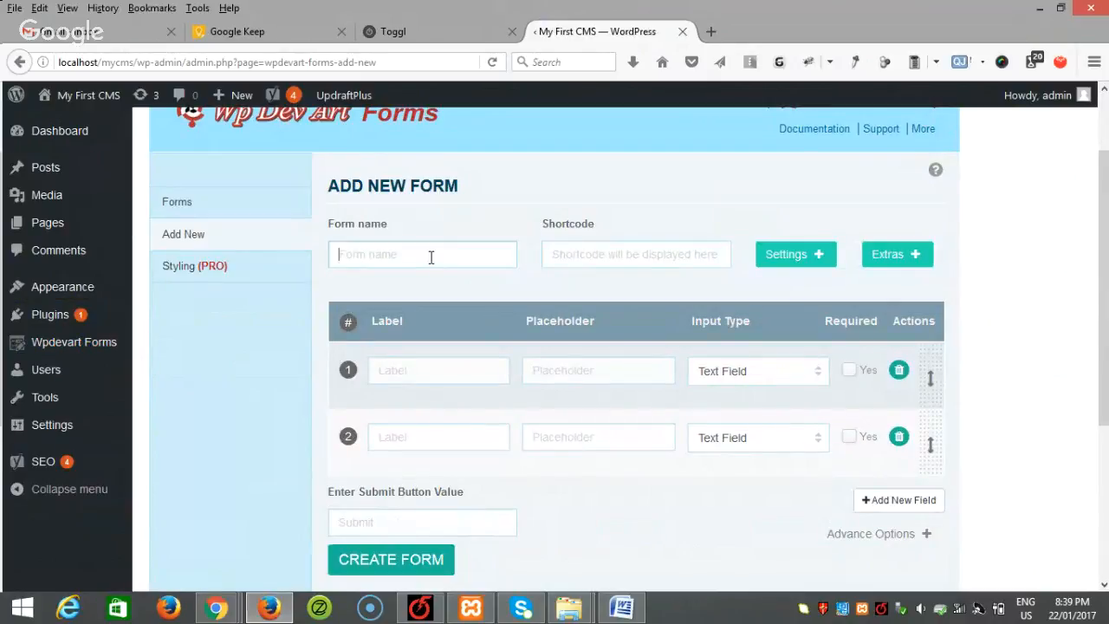
{"action": "type", "text": "Conta"}
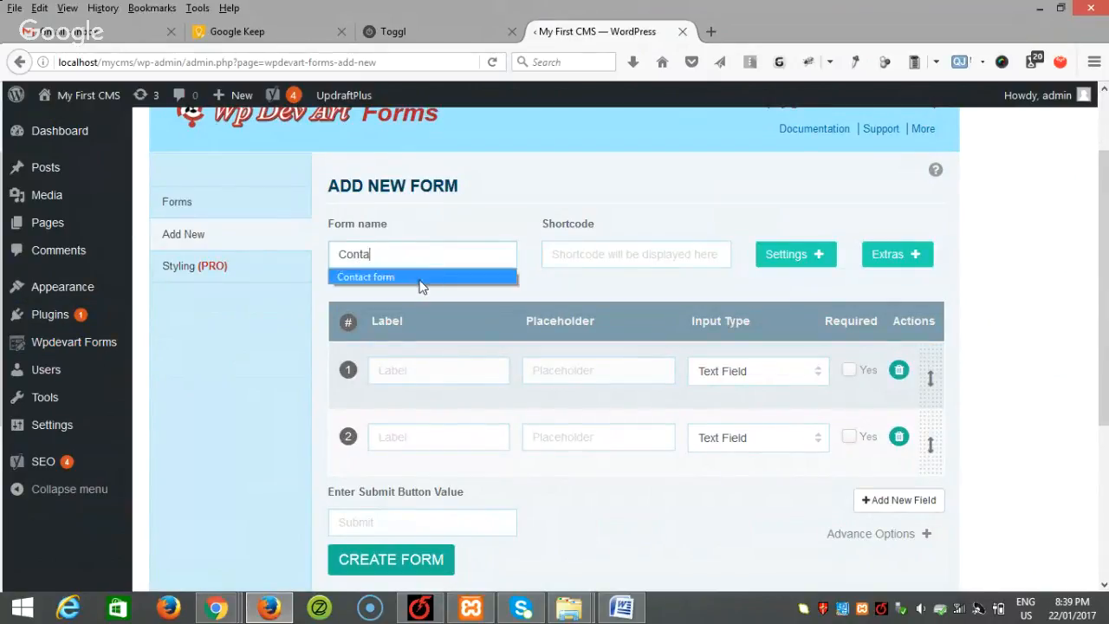
{"action": "left_click", "coordinate": [422, 278]}
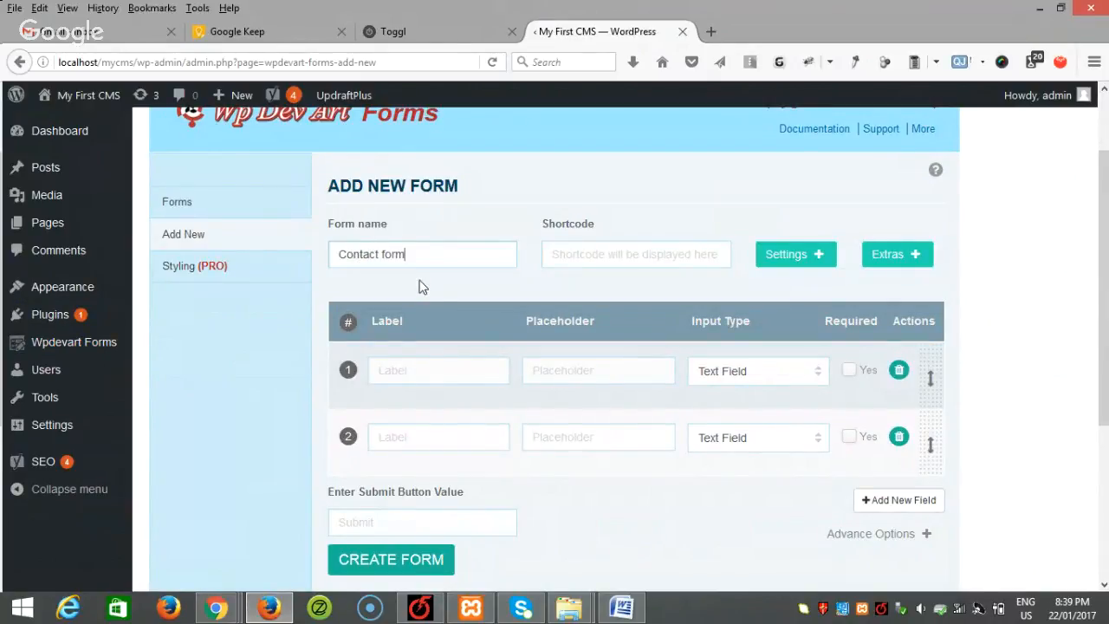
- Label the form's first field "Your Name" and make it required
{"action": "left_click", "coordinate": [423, 371]}
{"action": "type", "text": "Your N"}
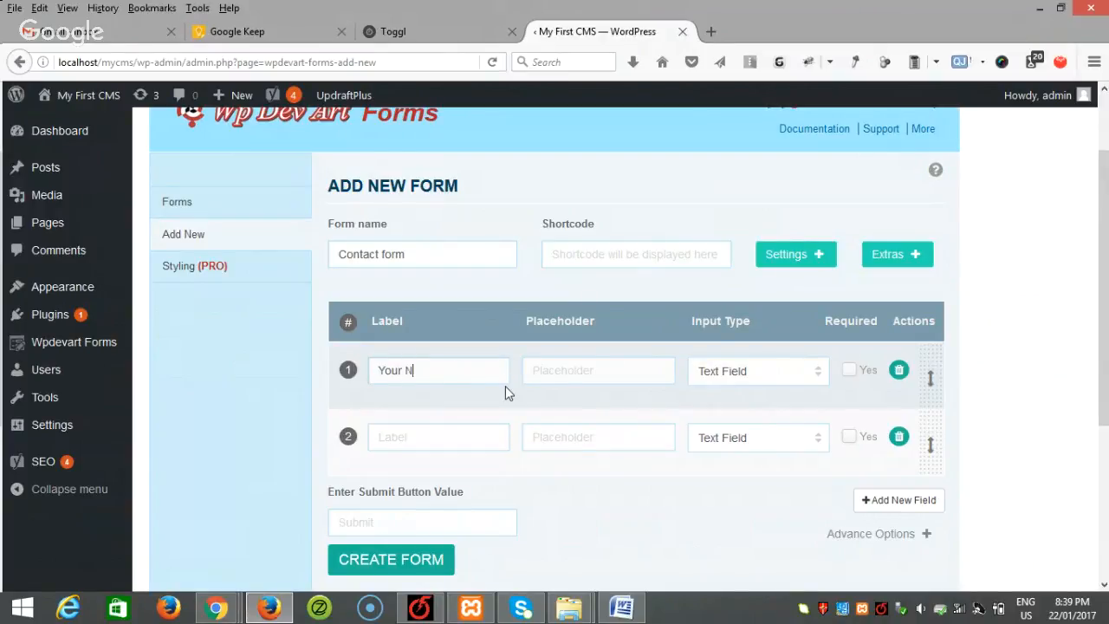
{"action": "type", "text": "ame"}
- Label the second field "Email", make it required and set its input type to Email
{"action": "left_click", "coordinate": [421, 434]}
{"action": "type", "text": "Email"}
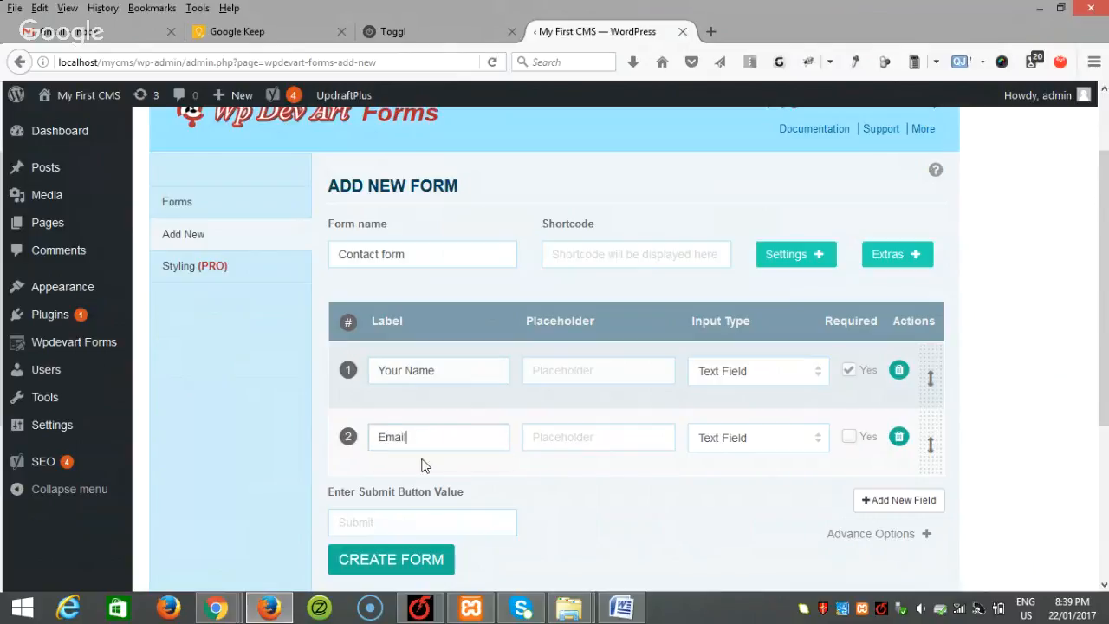
{"action": "left_click", "coordinate": [846, 442]}
{"action": "left_click", "coordinate": [812, 446]}
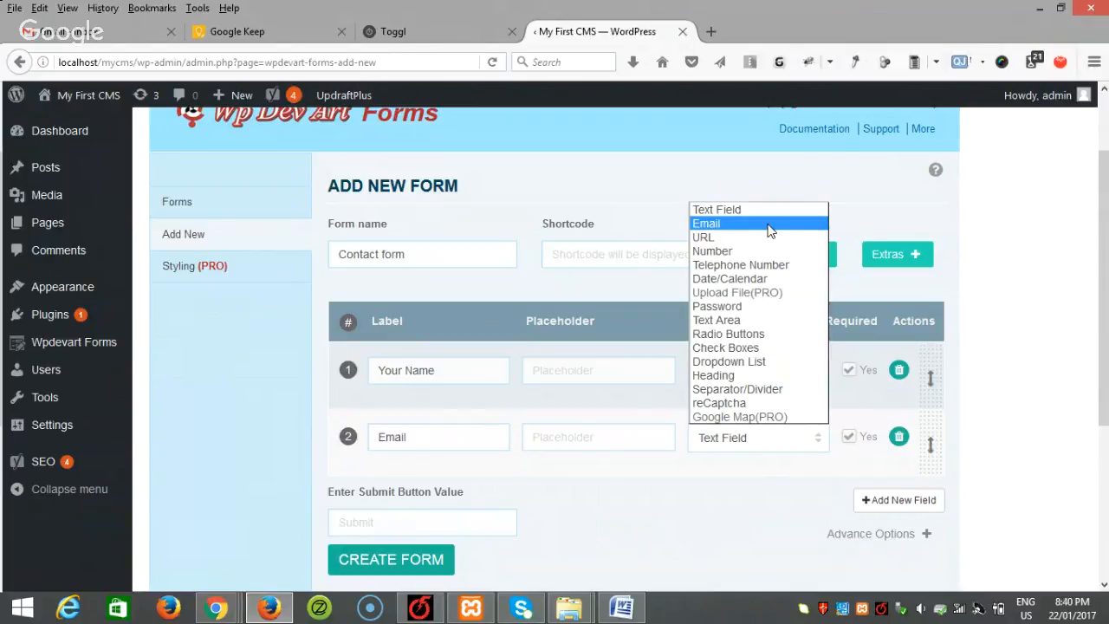
{"action": "left_click", "coordinate": [770, 227]}
- Add a third field to the form, label it "Message" and set its input type to Text Area
{"action": "scroll", "coordinate": [539, 432], "scroll_direction": "down", "scroll_amount": 2}
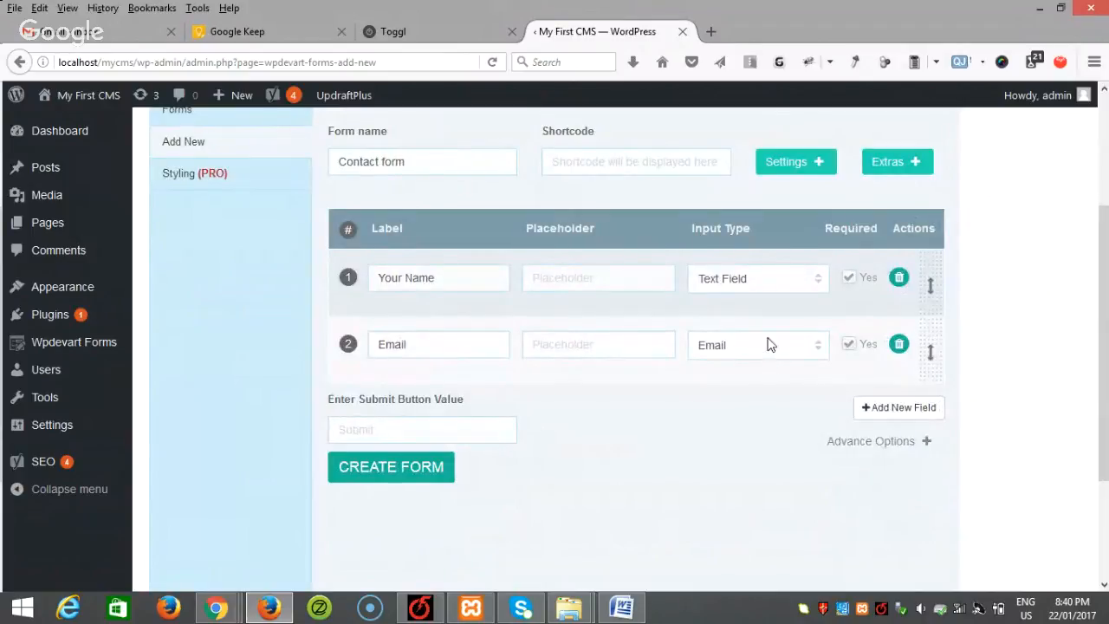
{"action": "left_click", "coordinate": [909, 412]}
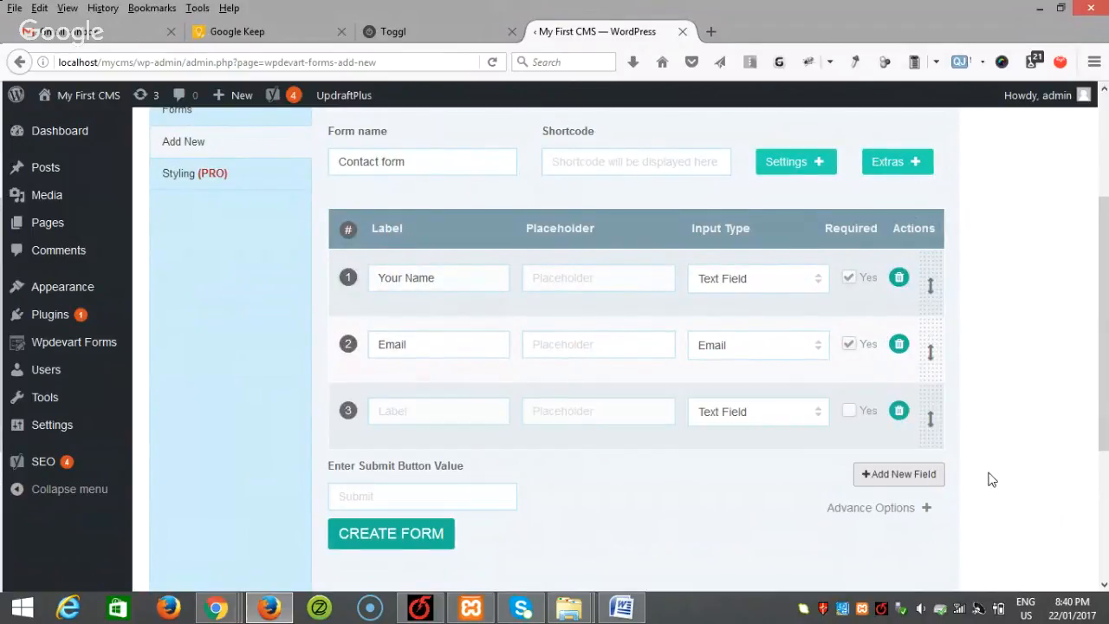
{"action": "left_click", "coordinate": [482, 410]}
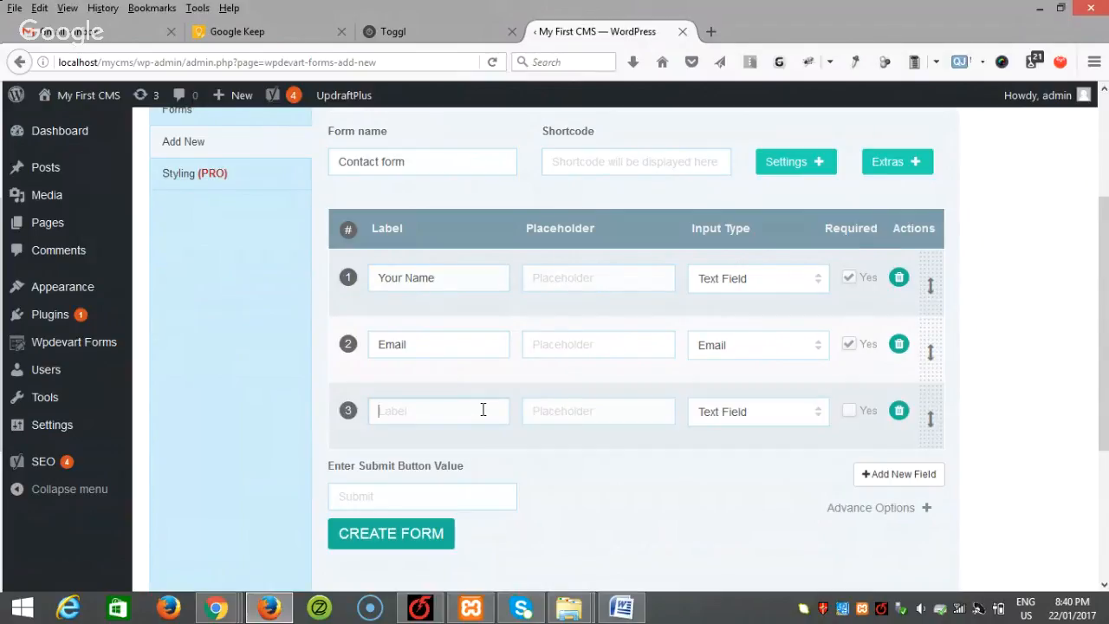
{"action": "type", "text": "Message"}
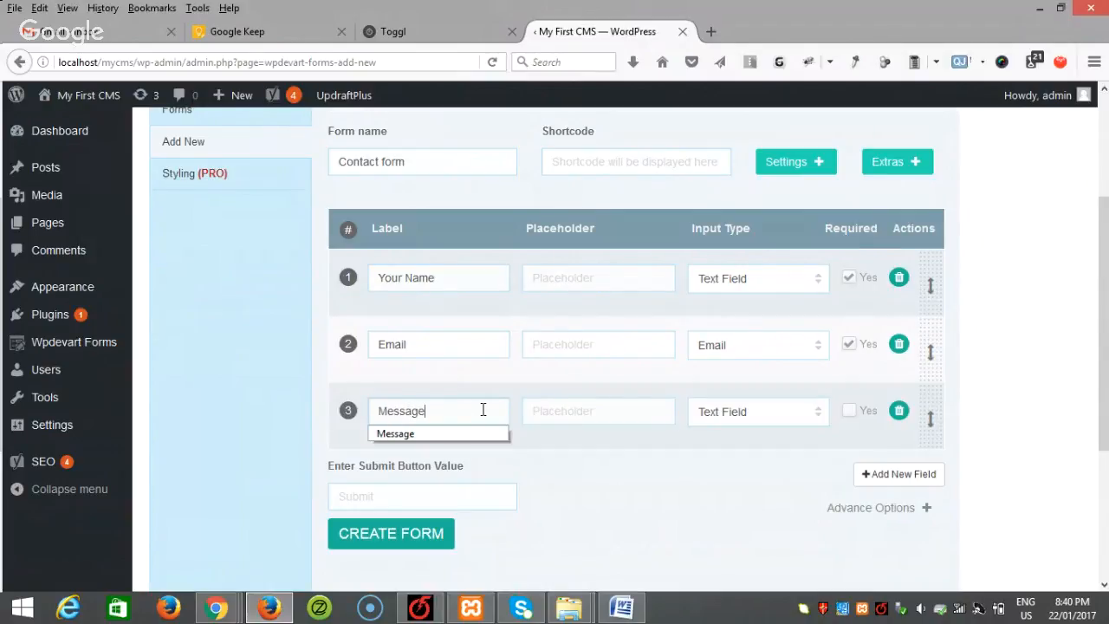
{"action": "left_click", "coordinate": [437, 433]}
{"action": "left_click", "coordinate": [756, 413]}
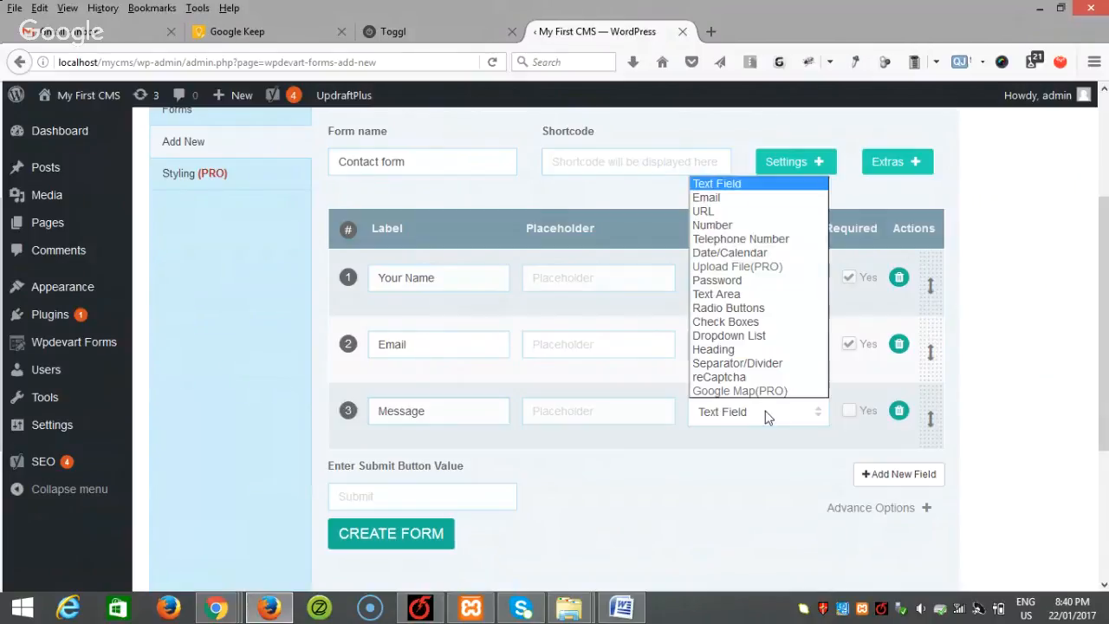
{"action": "left_click", "coordinate": [751, 296]}
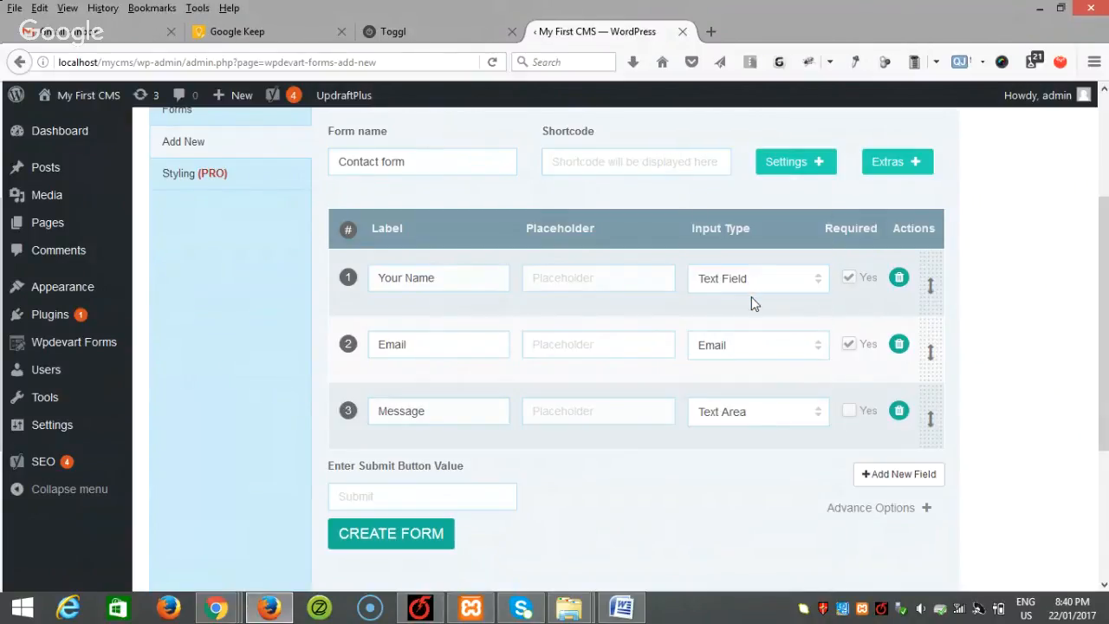
- Set the submit button value to "SEND", create the form and dismiss the confirmation
{"action": "scroll", "coordinate": [737, 457], "scroll_direction": "down", "scroll_amount": 2}
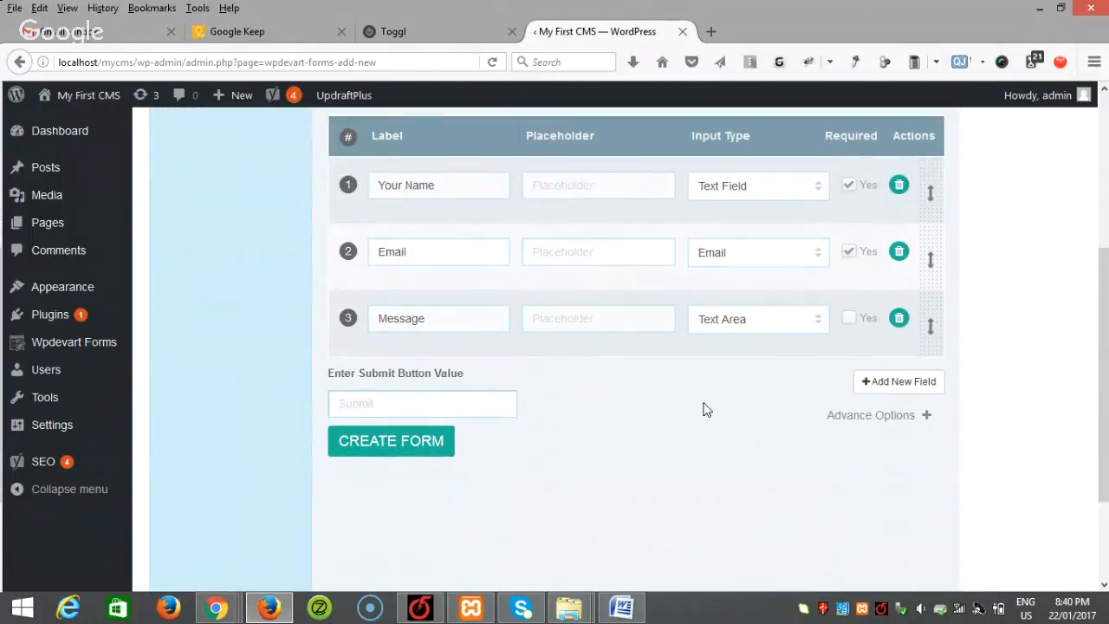
{"action": "type", "text": "S"}
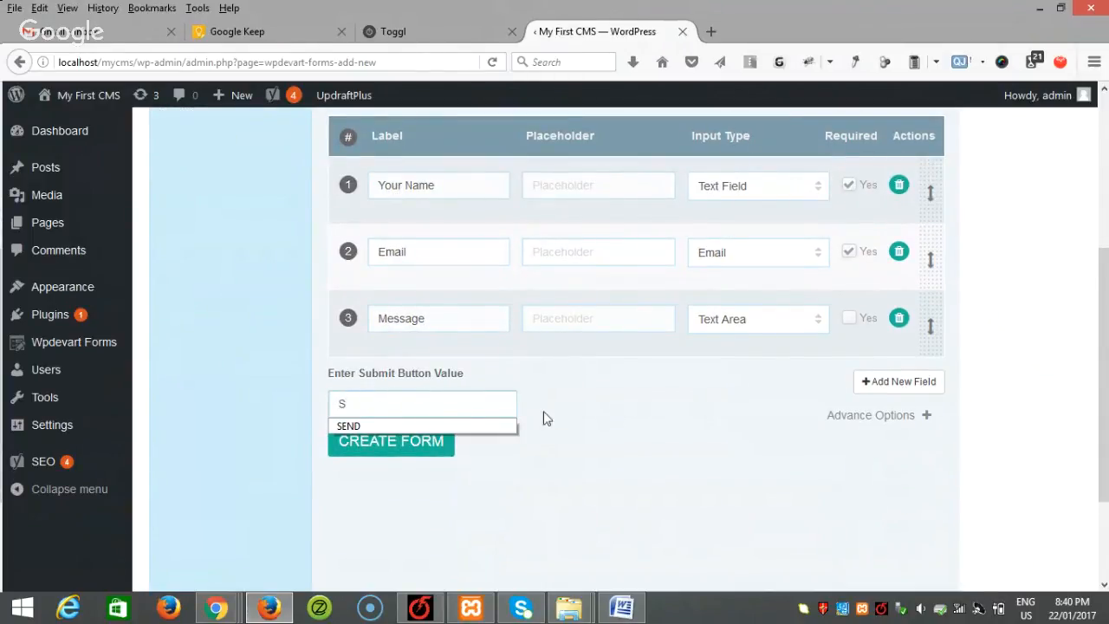
{"action": "left_click", "coordinate": [503, 427]}
{"action": "left_click", "coordinate": [401, 440]}
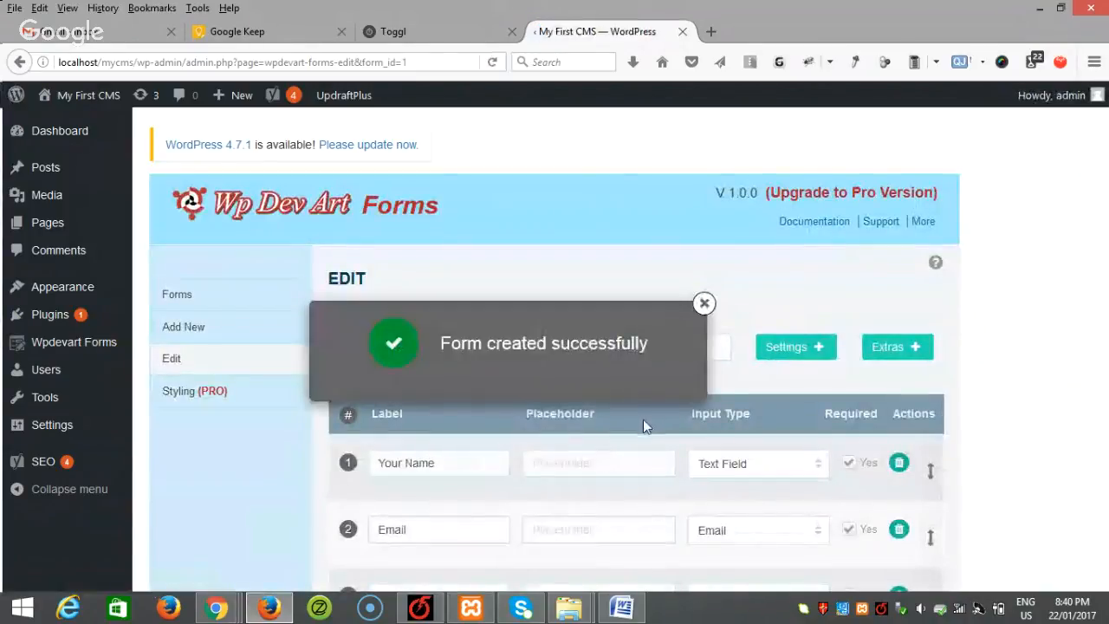
{"action": "left_click", "coordinate": [704, 303]}
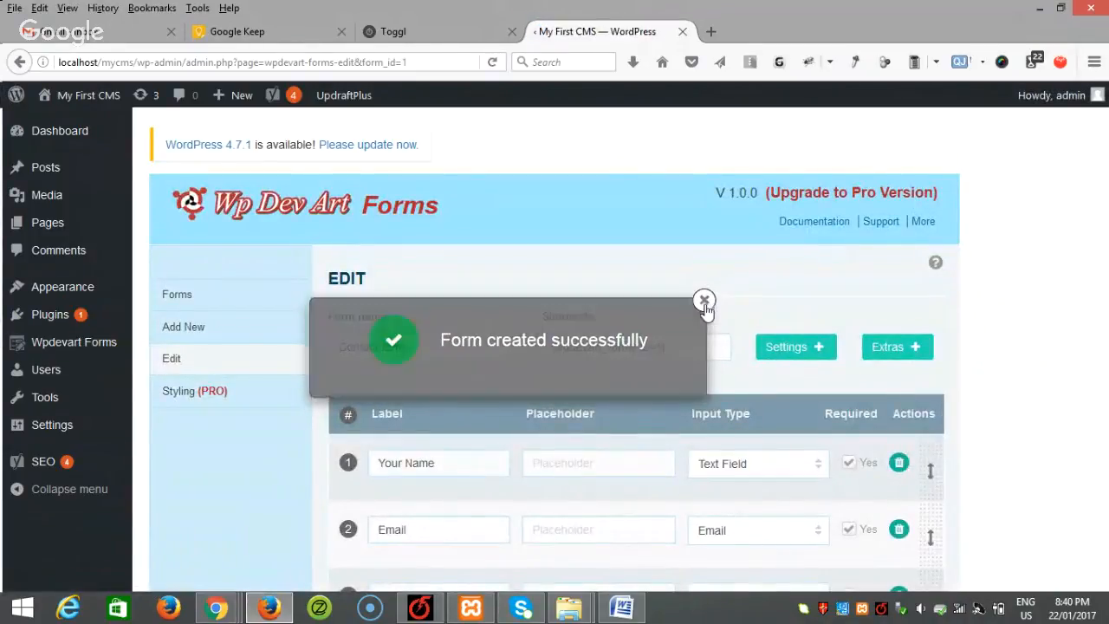
- Copy the contact form's shortcode [wpdevart_forms id=1]
{"action": "scroll", "coordinate": [412, 319], "scroll_direction": "down", "scroll_amount": 4}
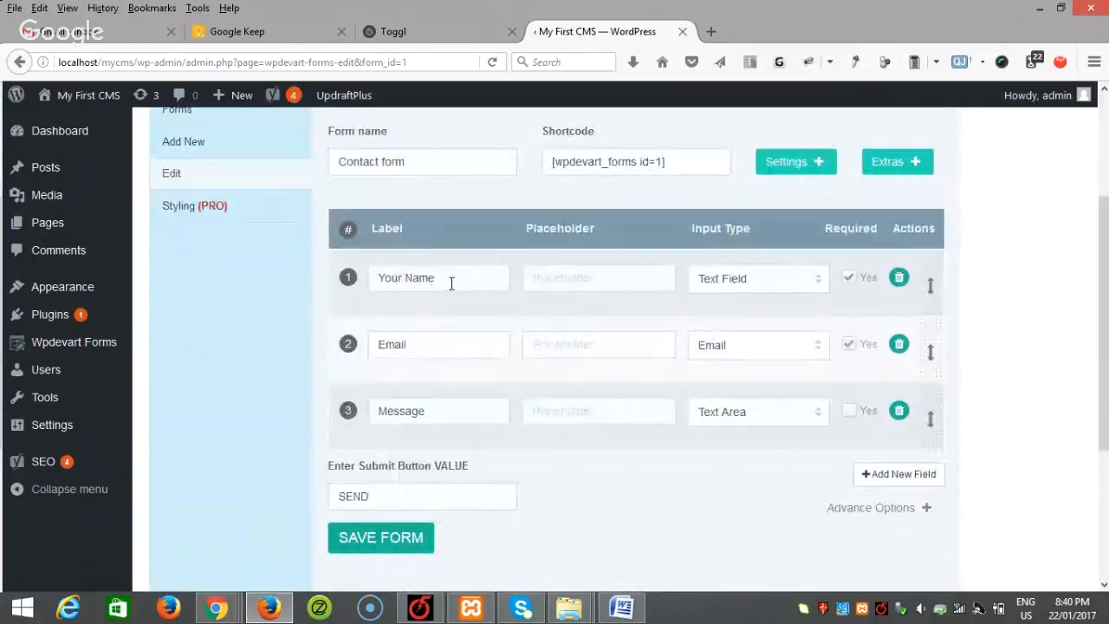
{"action": "scroll", "coordinate": [572, 470], "scroll_direction": "up", "scroll_amount": 4}
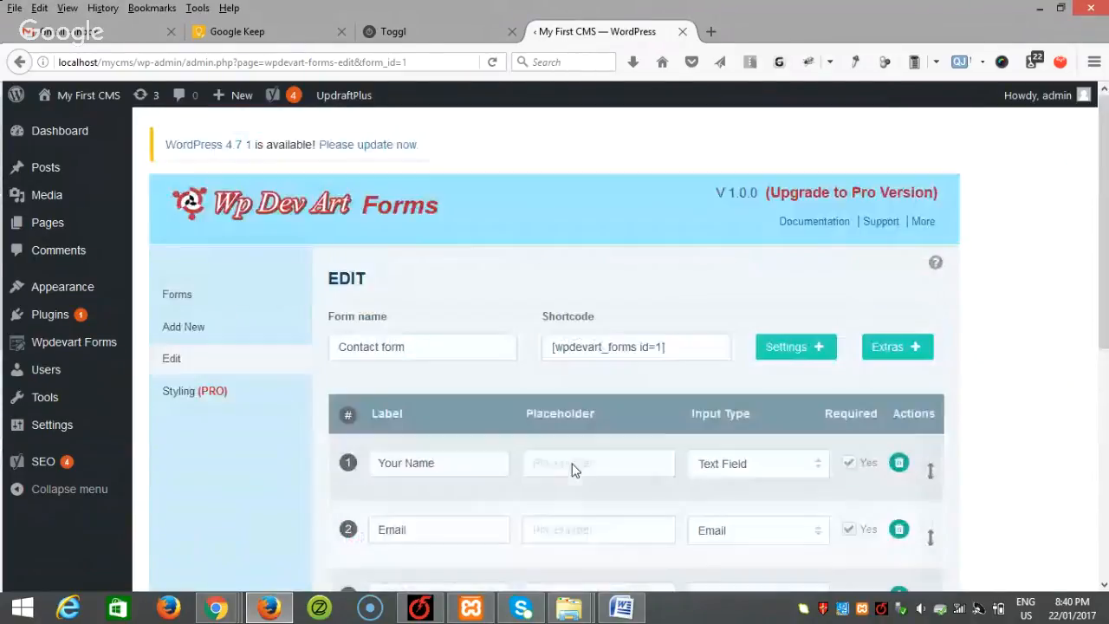
{"action": "left_click_drag", "start_coordinate": [666, 346], "coordinate": [549, 346]}
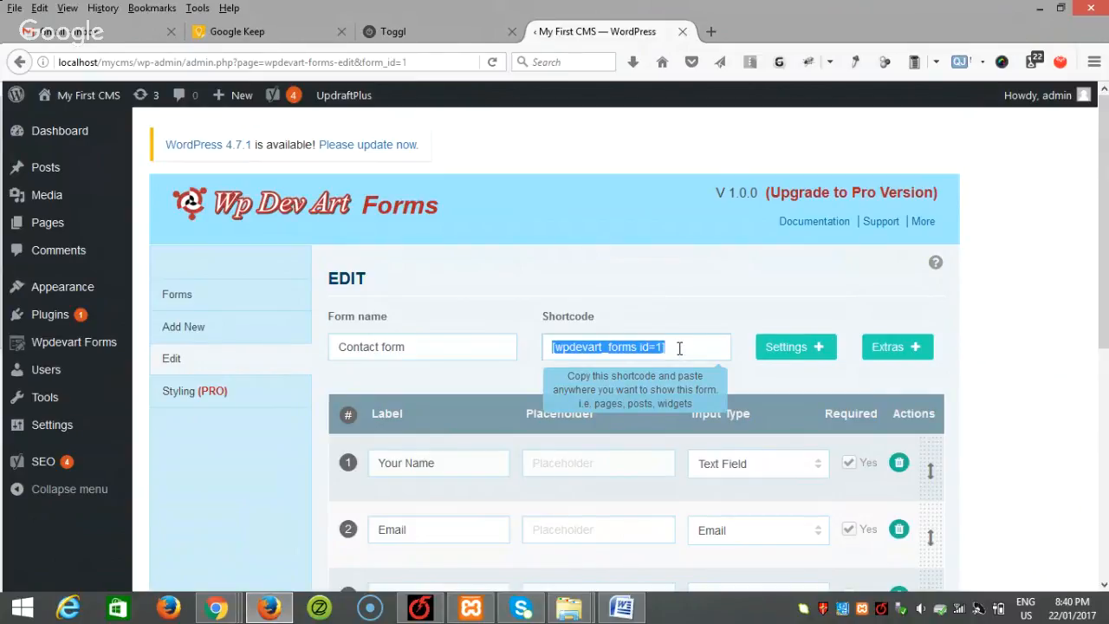
{"action": "right_click", "coordinate": [574, 348]}
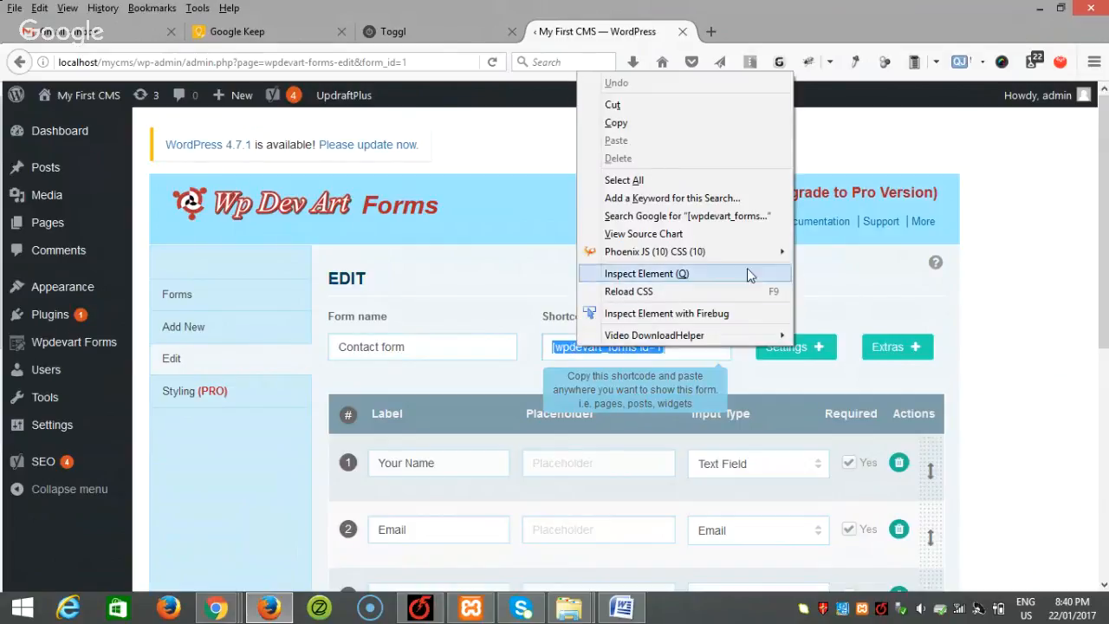
{"action": "left_click", "coordinate": [650, 123]}
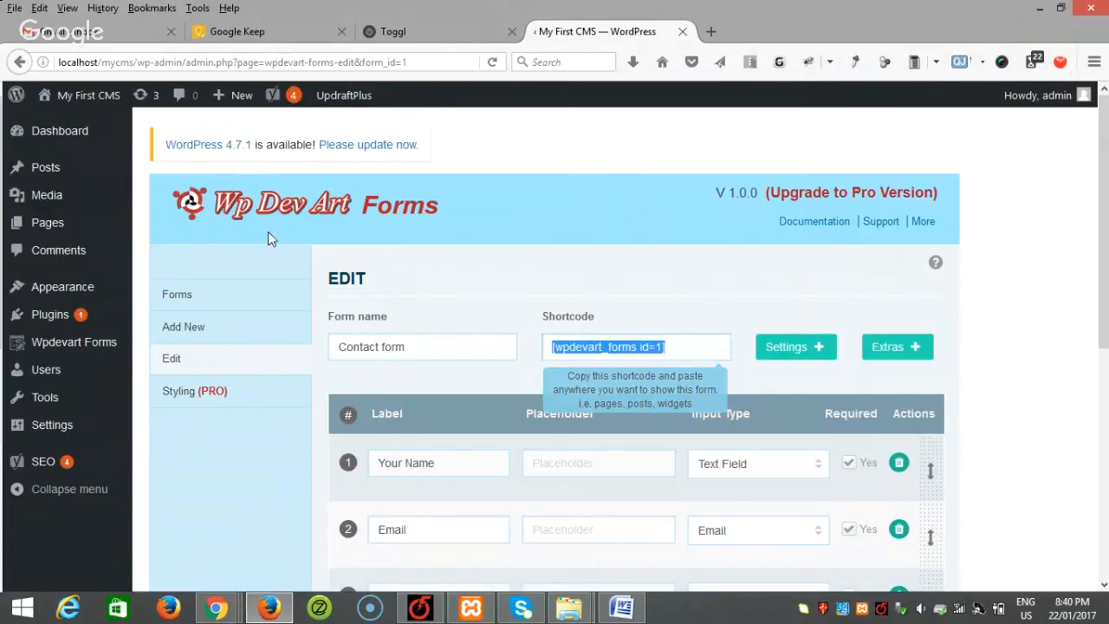
- Start a new page on the site and title it "Contact Us"
{"action": "mouse_move", "coordinate": [74, 202]}
{"action": "mouse_move", "coordinate": [84, 229]}
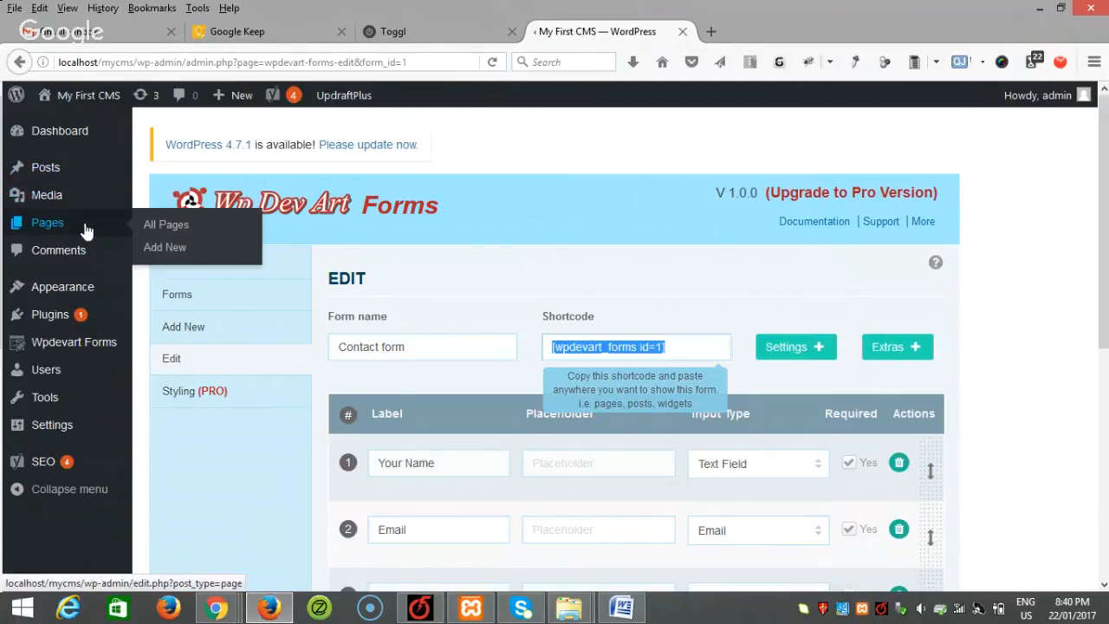
{"action": "left_click", "coordinate": [155, 232]}
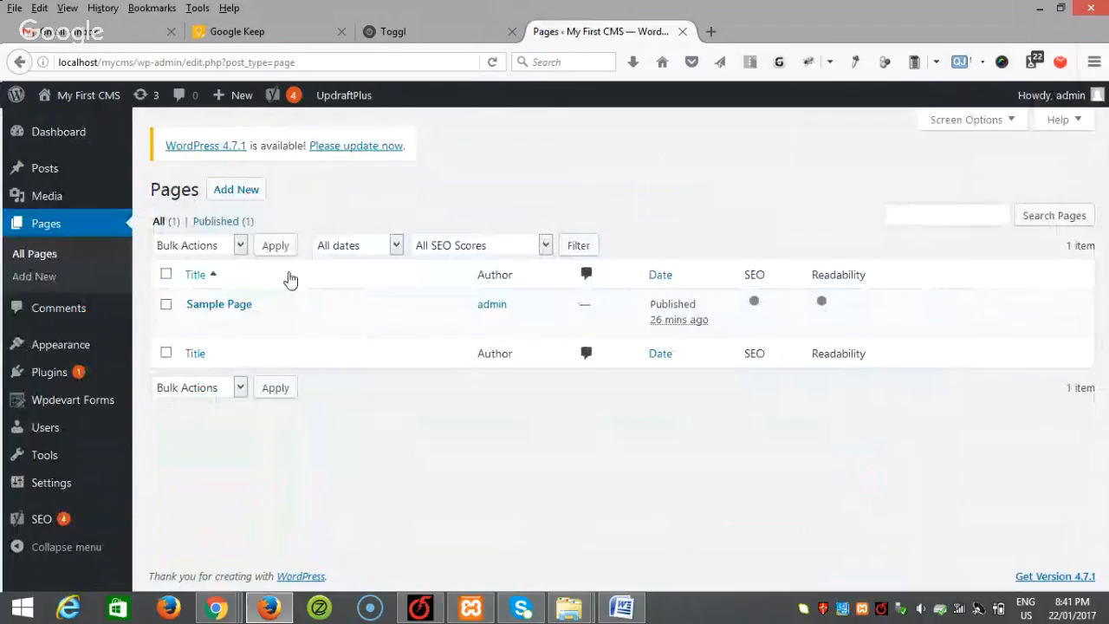
{"action": "mouse_move", "coordinate": [235, 300]}
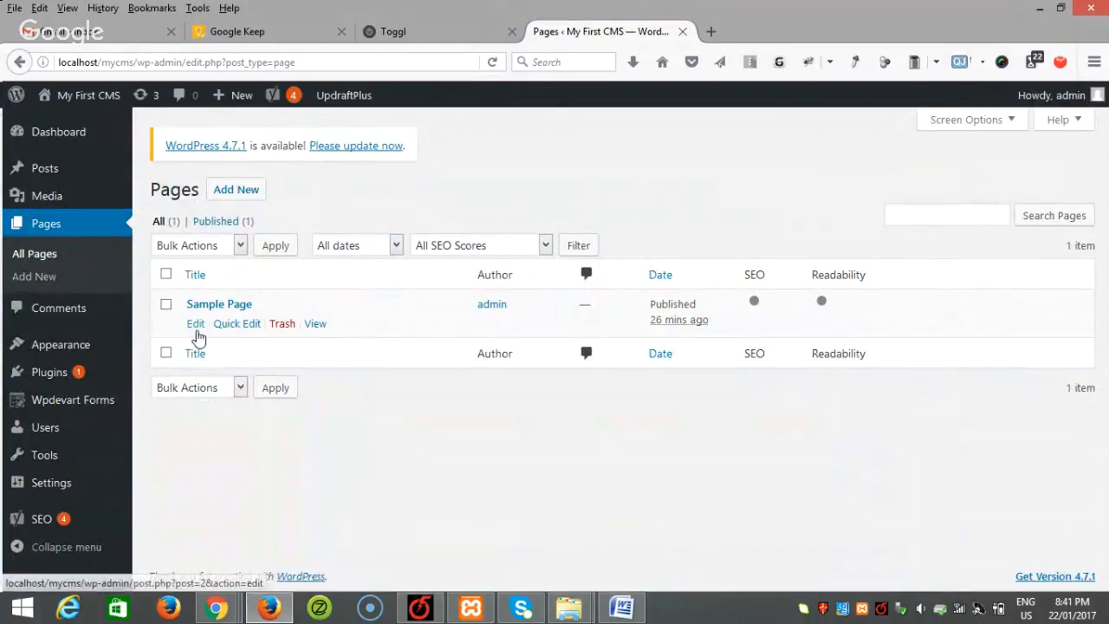
{"action": "left_click", "coordinate": [234, 192]}
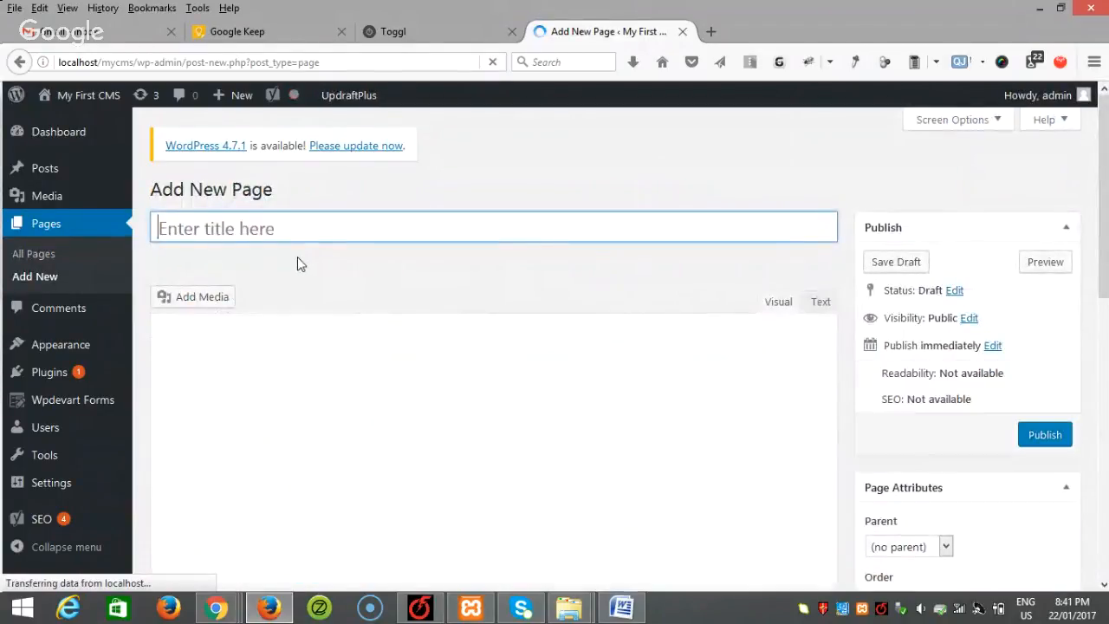
{"action": "type", "text": "Contact Us"}
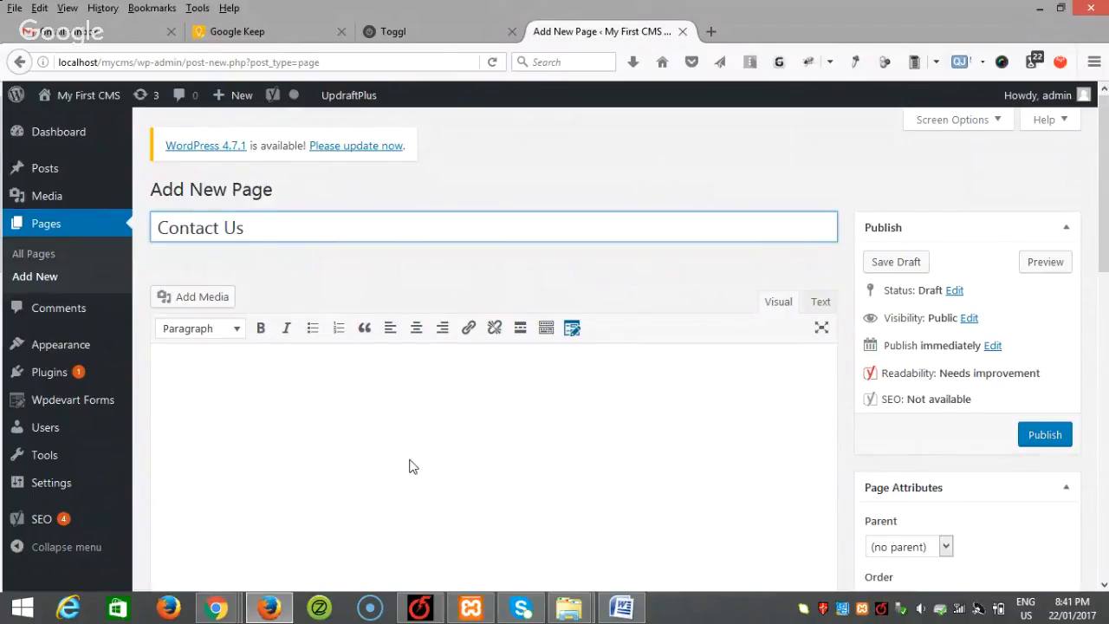
- Paste the form's shortcode into the Contact Us page body and publish the page
{"action": "left_click", "coordinate": [351, 428]}
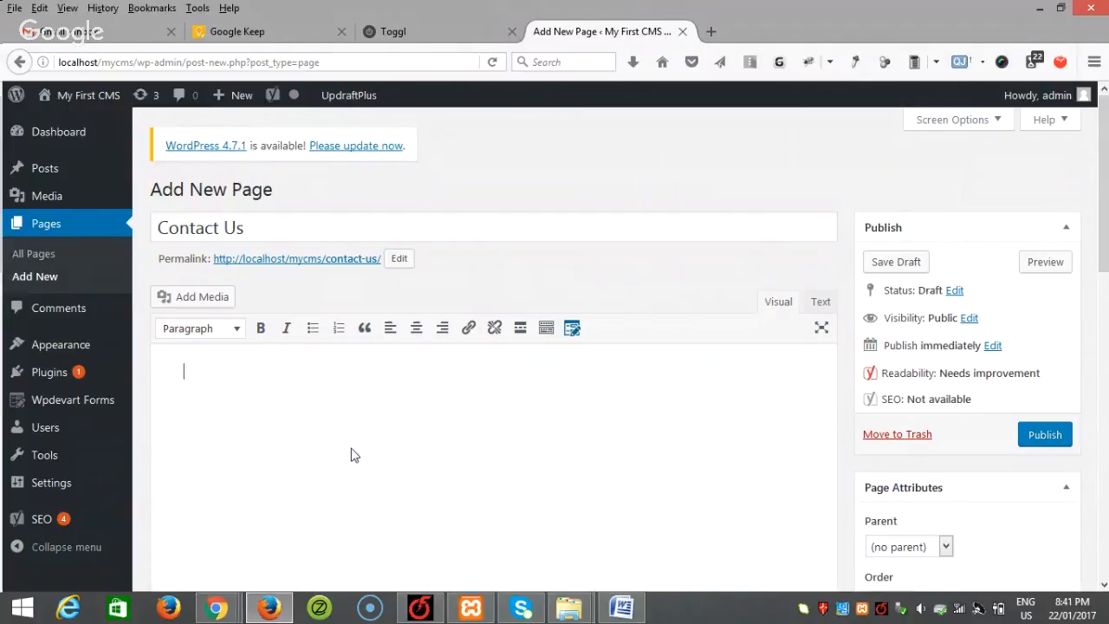
{"action": "key", "text": "ctrl+v"}
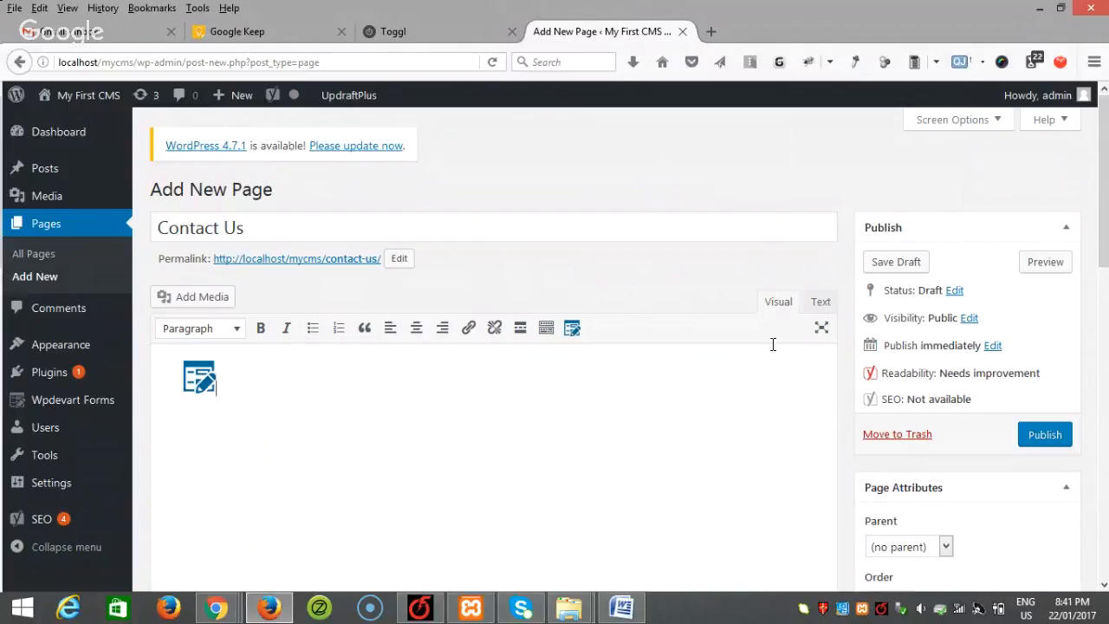
{"action": "scroll", "coordinate": [1027, 401], "scroll_direction": "down", "scroll_amount": 2}
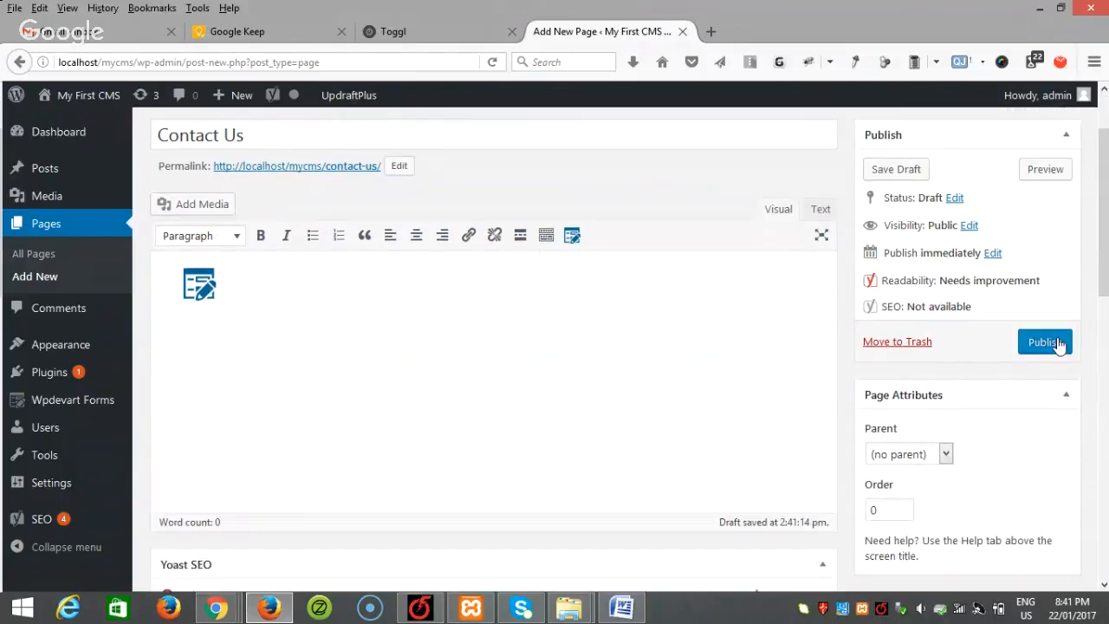
{"action": "left_click", "coordinate": [1055, 342]}
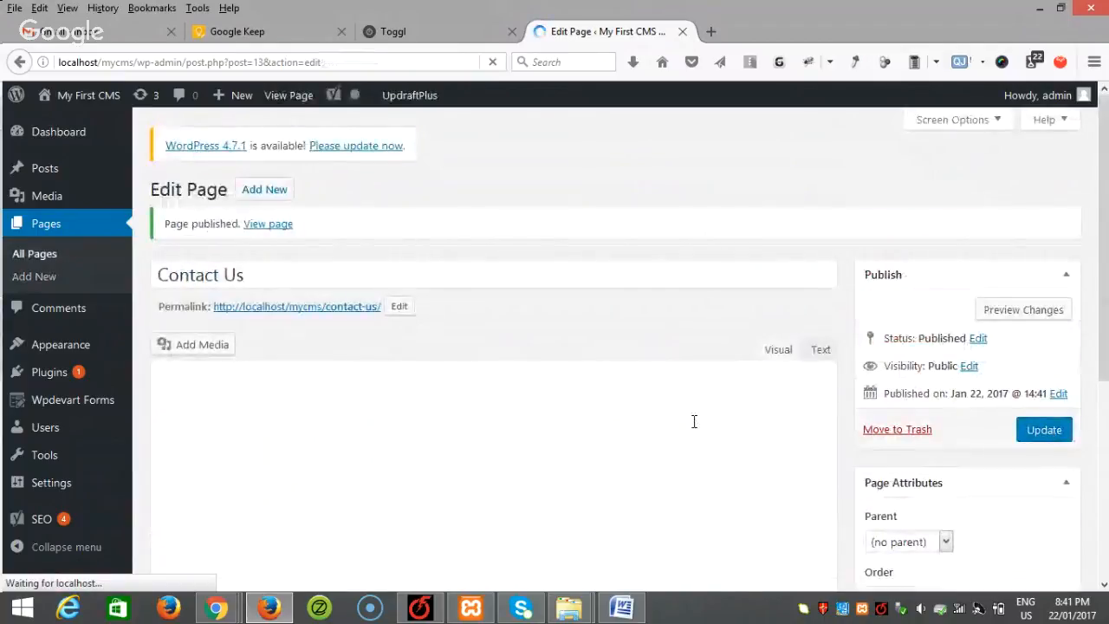
- View the published Contact Us page in a new tab and examine the form's fields and submit button
{"action": "right_click", "coordinate": [270, 229]}
{"action": "left_click", "coordinate": [335, 242]}
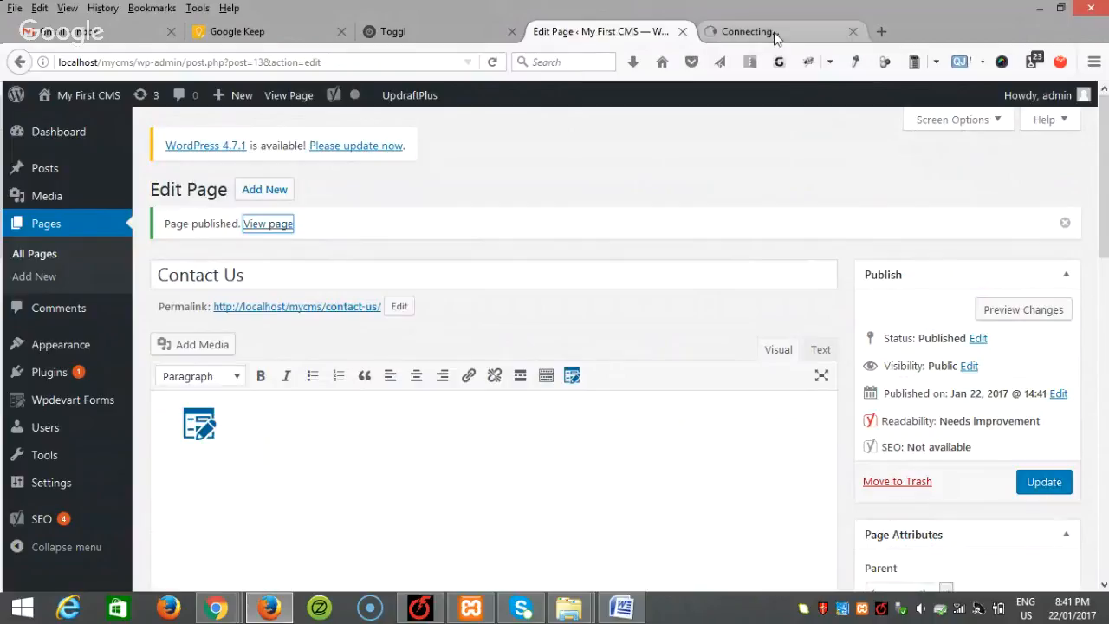
{"action": "left_click", "coordinate": [792, 31]}
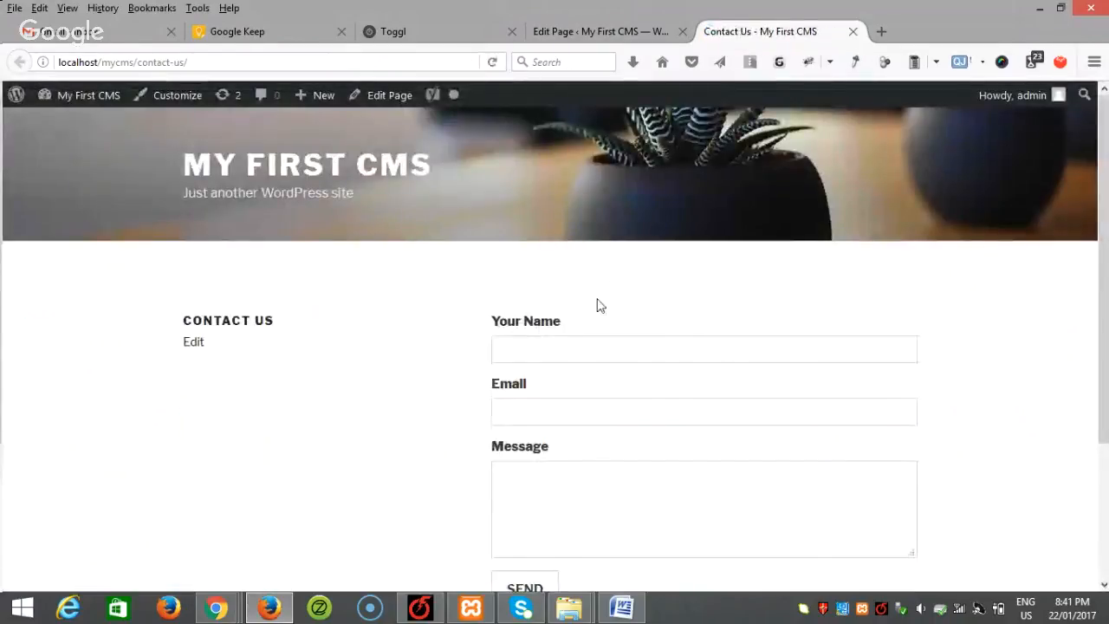
{"action": "scroll", "coordinate": [870, 324], "scroll_direction": "down", "scroll_amount": 2}
{"action": "scroll", "coordinate": [664, 374], "scroll_direction": "down", "scroll_amount": 2}
{"action": "scroll", "coordinate": [592, 274], "scroll_direction": "up", "scroll_amount": 2}
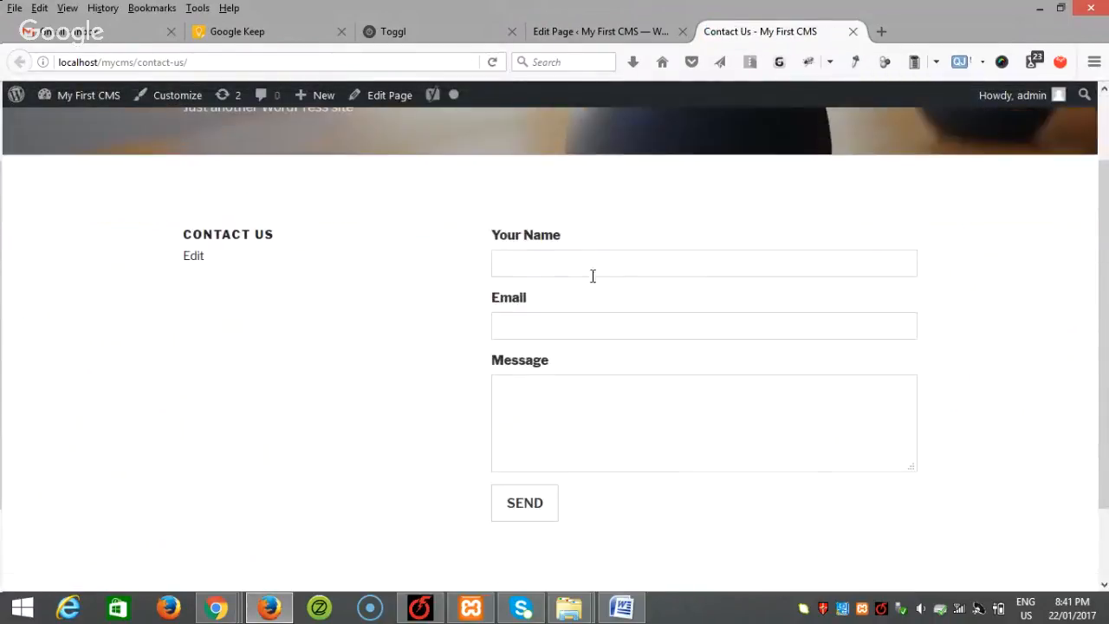
{"action": "left_click", "coordinate": [558, 424]}
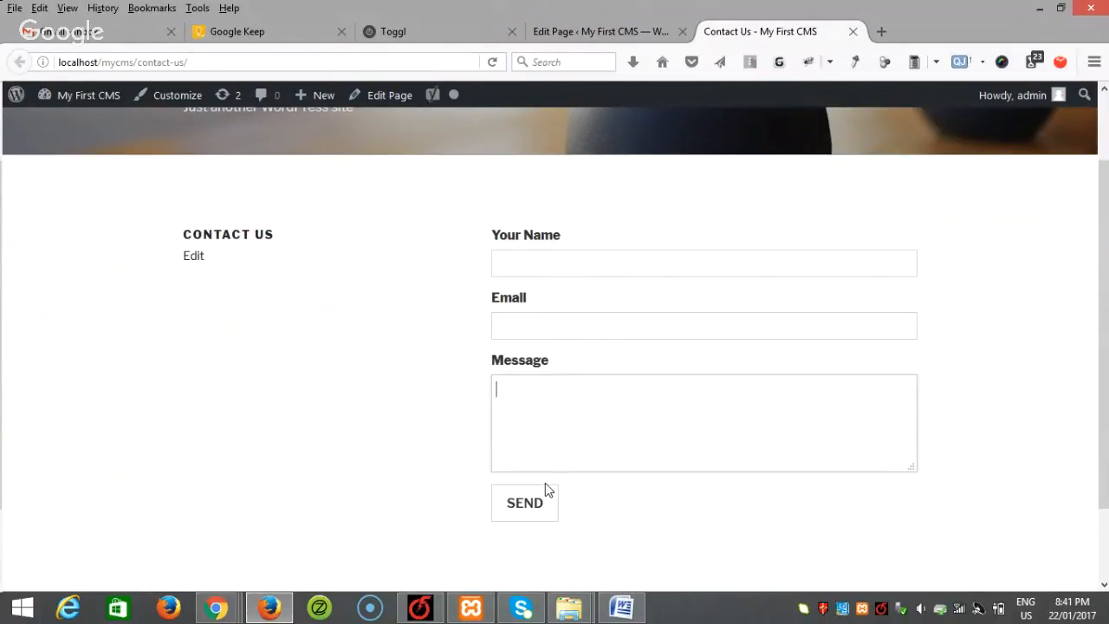
- Return to the admin area, open your own user profile and check the email address under Contact Info
{"action": "left_click", "coordinate": [591, 34]}
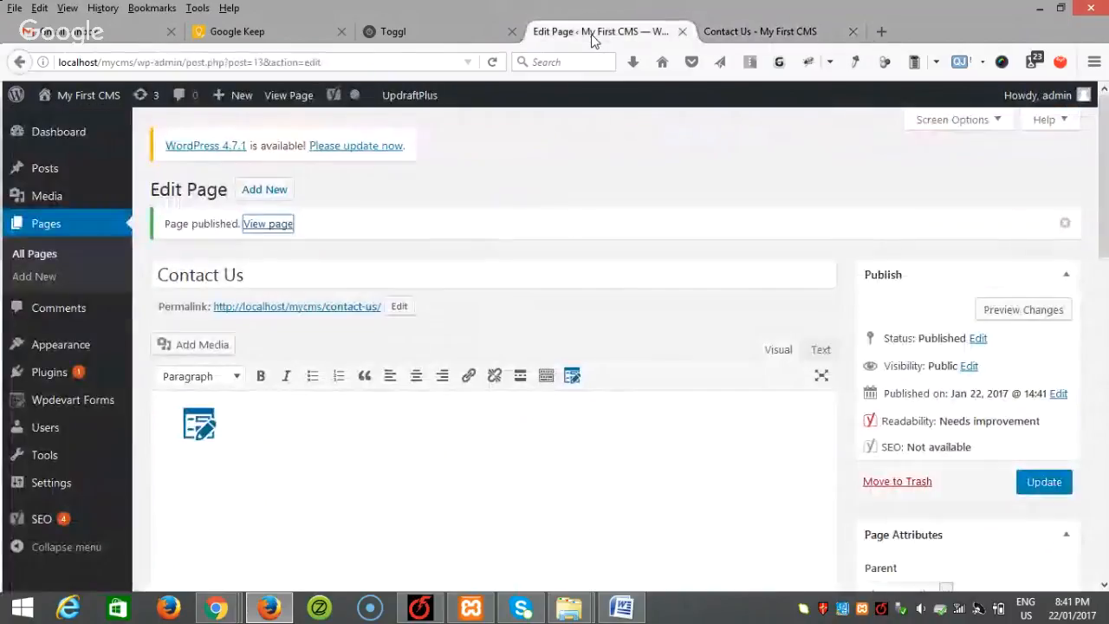
{"action": "mouse_move", "coordinate": [81, 444]}
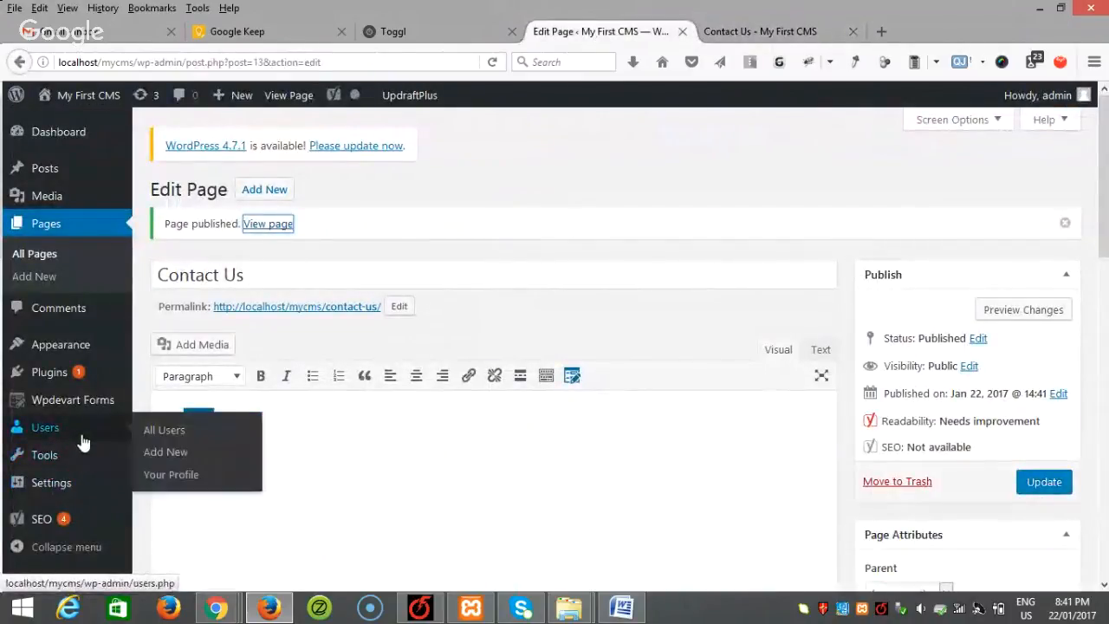
{"action": "left_click", "coordinate": [162, 482]}
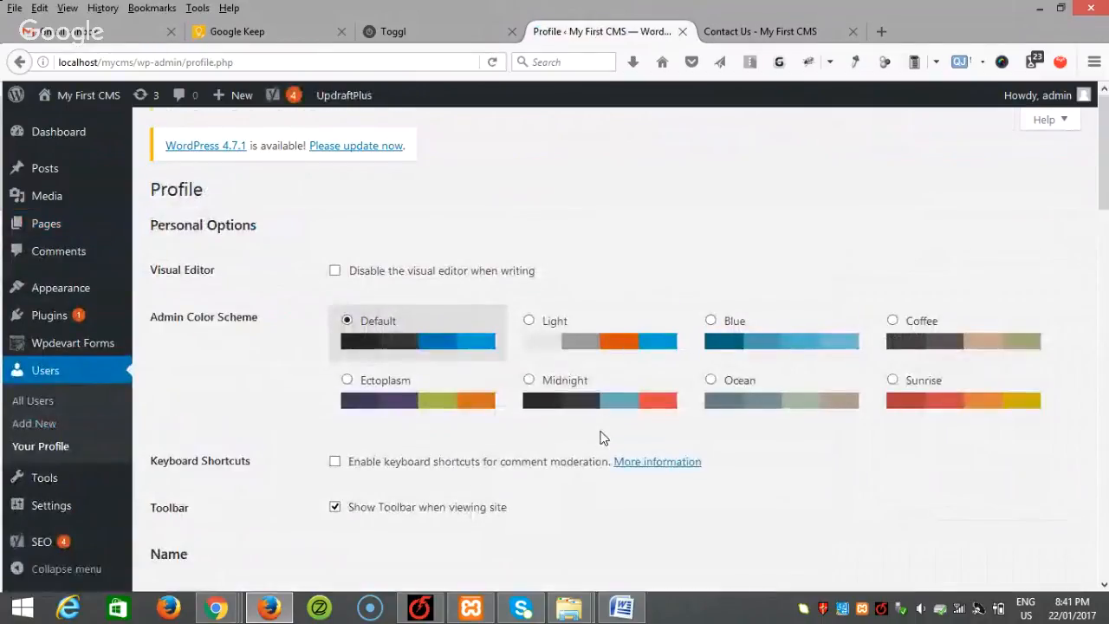
{"action": "scroll", "coordinate": [603, 437], "scroll_direction": "down", "scroll_amount": 6}
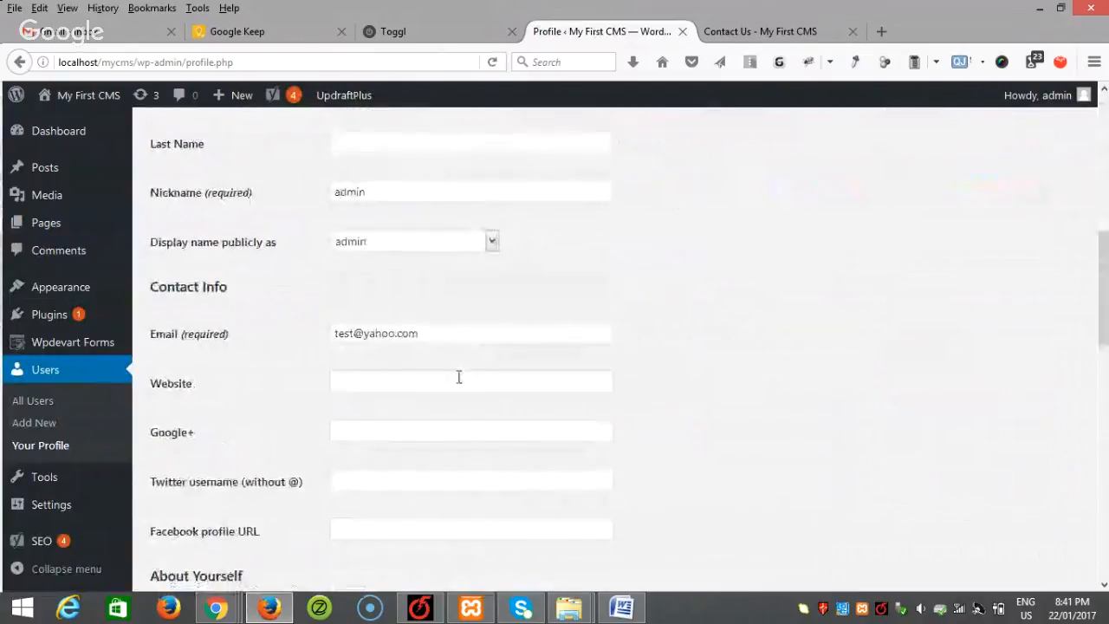
{"action": "left_click_drag", "start_coordinate": [445, 332], "coordinate": [315, 330]}
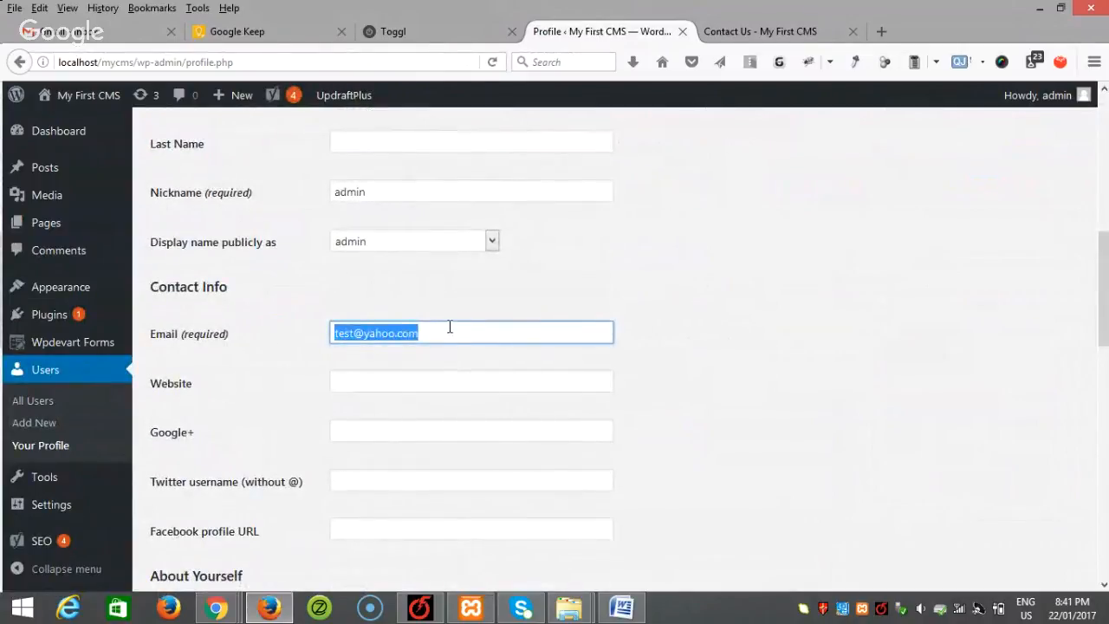
{"action": "left_click_drag", "start_coordinate": [449, 326], "coordinate": [298, 334]}
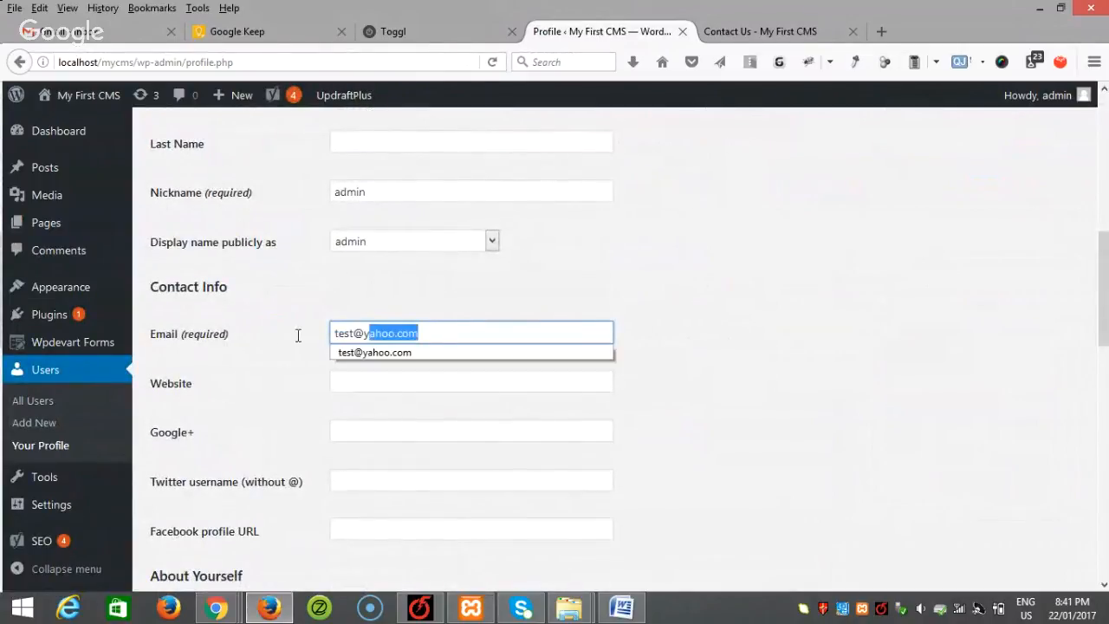
{"action": "left_click", "coordinate": [744, 323]}
{"action": "left_click_drag", "start_coordinate": [483, 332], "coordinate": [313, 337]}
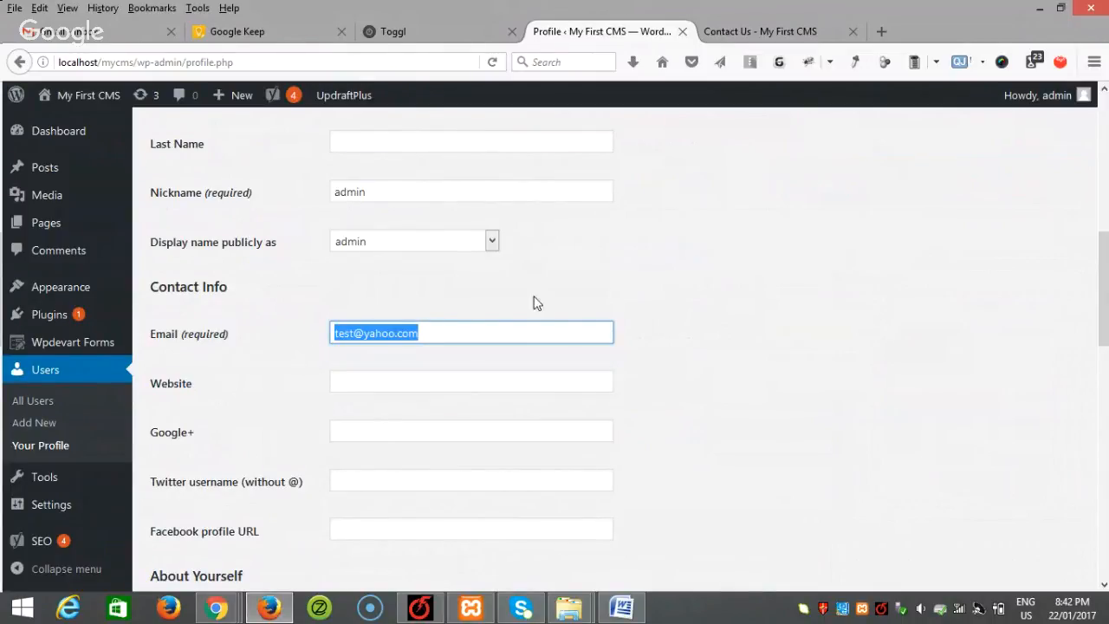
- Switch to the Class 5 notes in Word and review the list of well-known plugins and the home task
{"action": "left_click", "coordinate": [451, 332]}
{"action": "left_click_drag", "start_coordinate": [452, 332], "coordinate": [143, 347]}
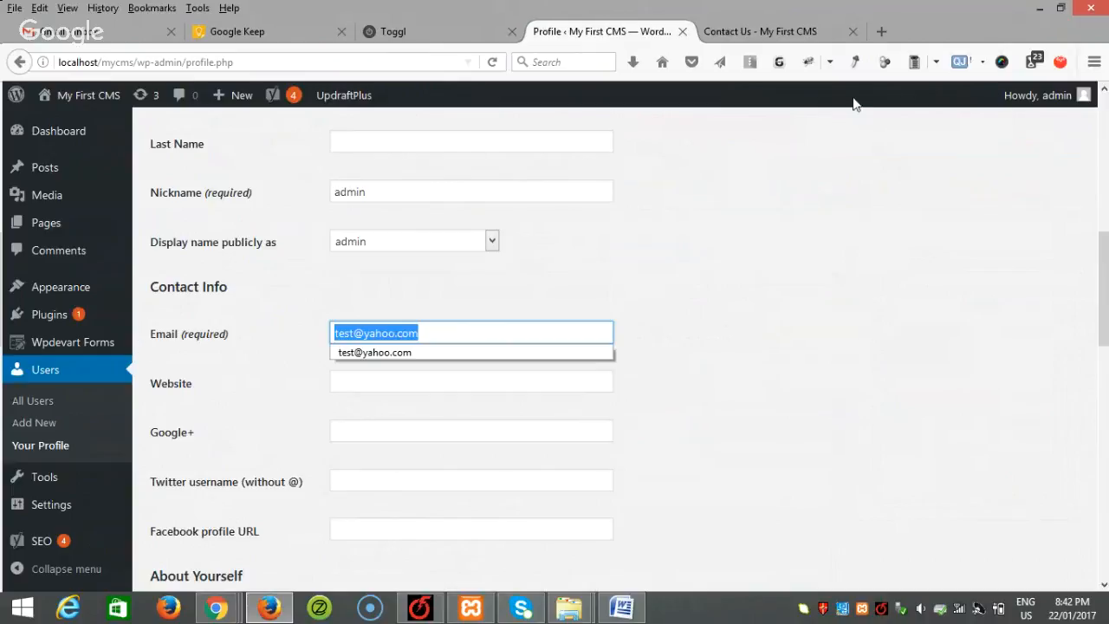
{"action": "left_click", "coordinate": [630, 605]}
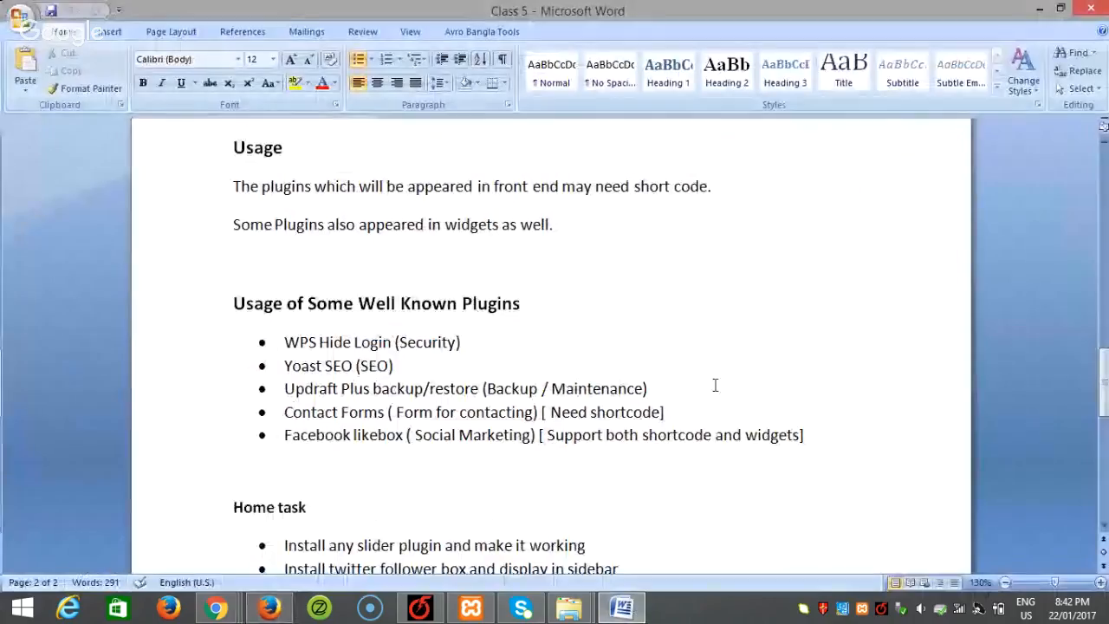
{"action": "scroll", "coordinate": [633, 401], "scroll_direction": "down", "scroll_amount": 1}
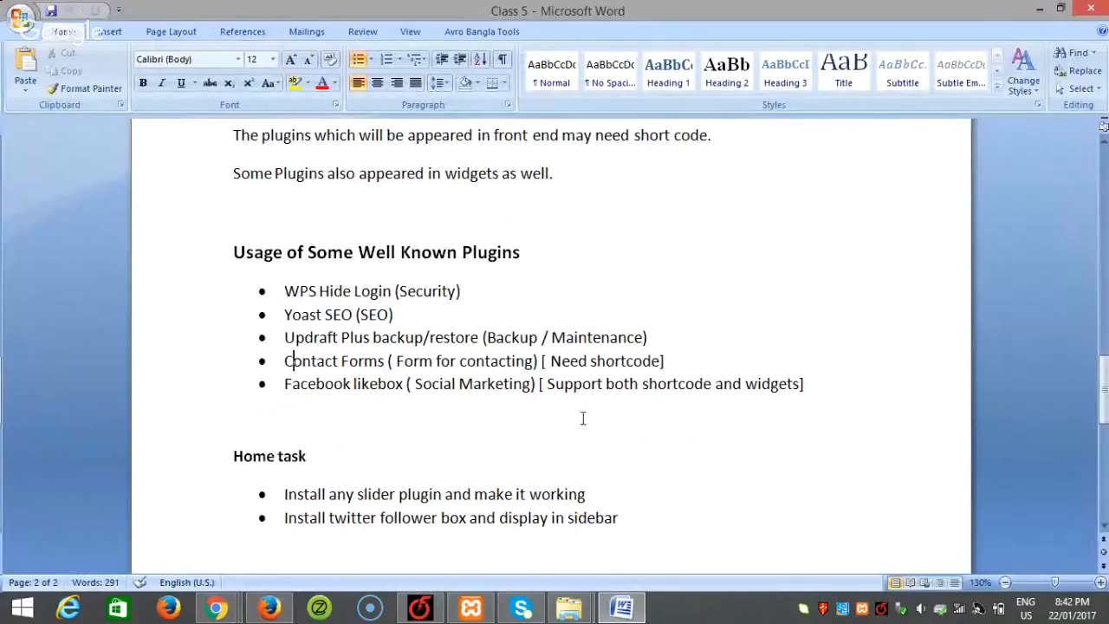
- Return to the WordPress admin in Firefox, install facebook-likebox.zip from the Class 5 plugins folder as an uploaded plugin and activate it
{"action": "left_click", "coordinate": [269, 606]}
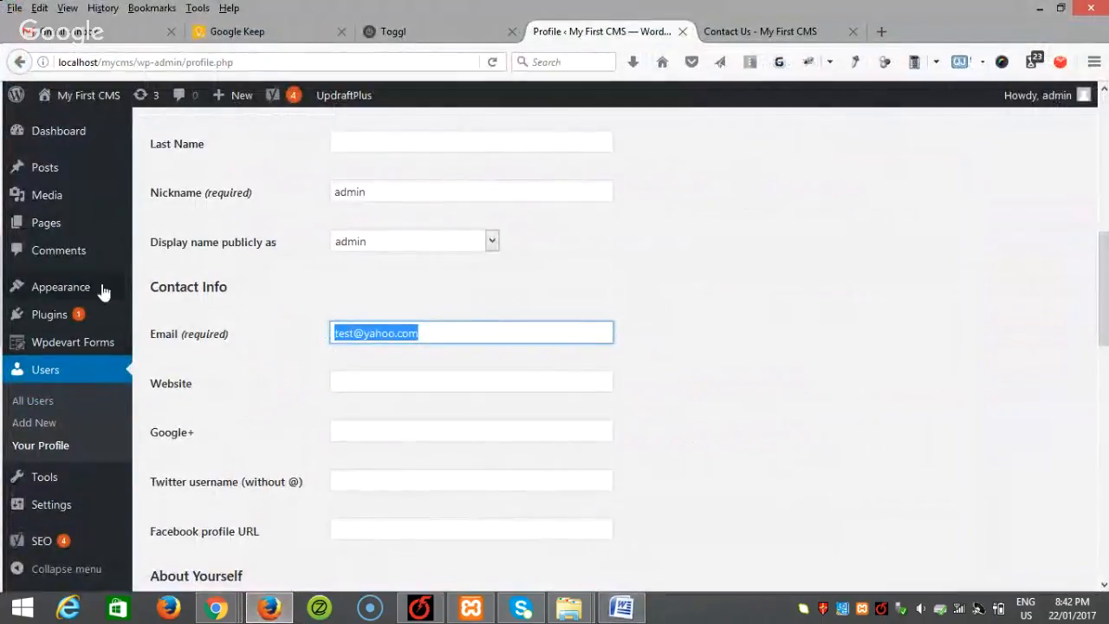
{"action": "mouse_move", "coordinate": [68, 317]}
{"action": "left_click", "coordinate": [170, 340]}
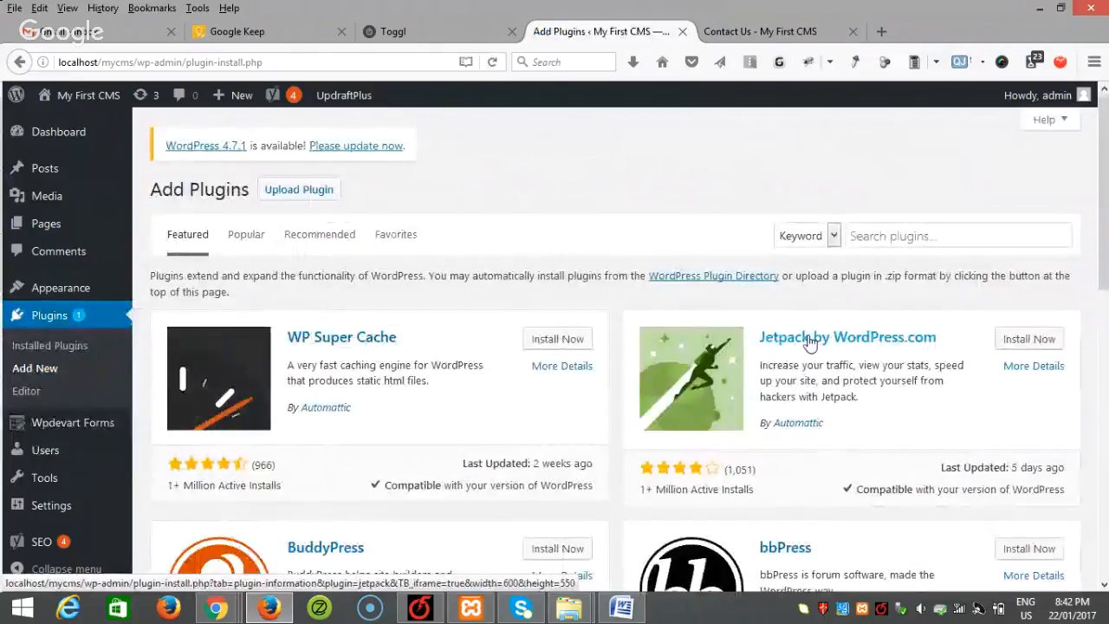
{"action": "left_click", "coordinate": [302, 193]}
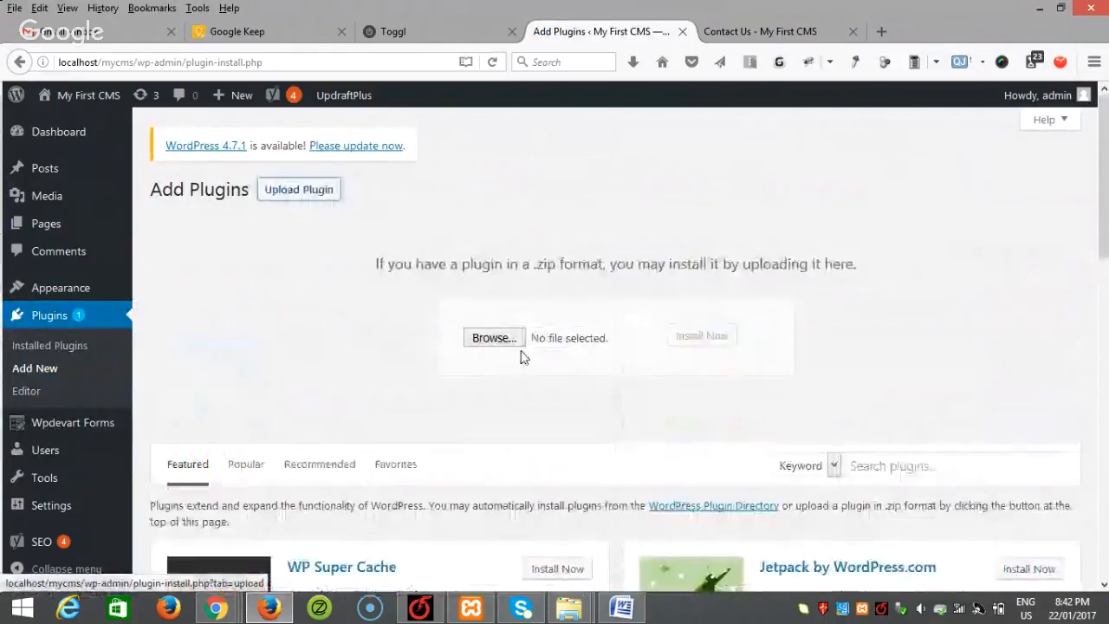
{"action": "left_click", "coordinate": [488, 344]}
{"action": "left_click", "coordinate": [208, 131]}
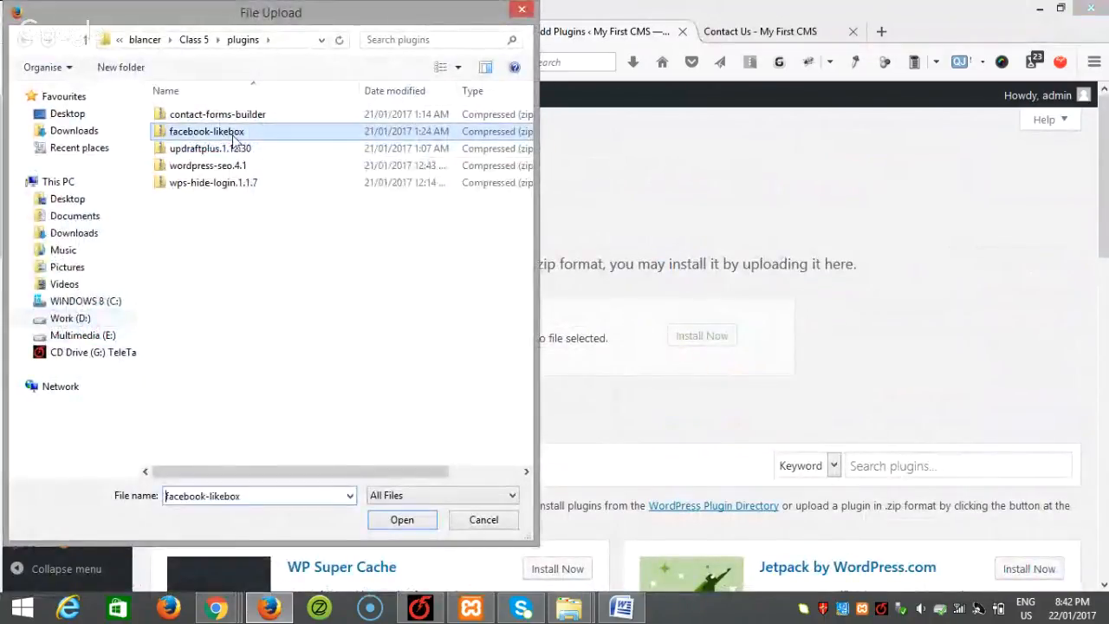
{"action": "left_click", "coordinate": [407, 518]}
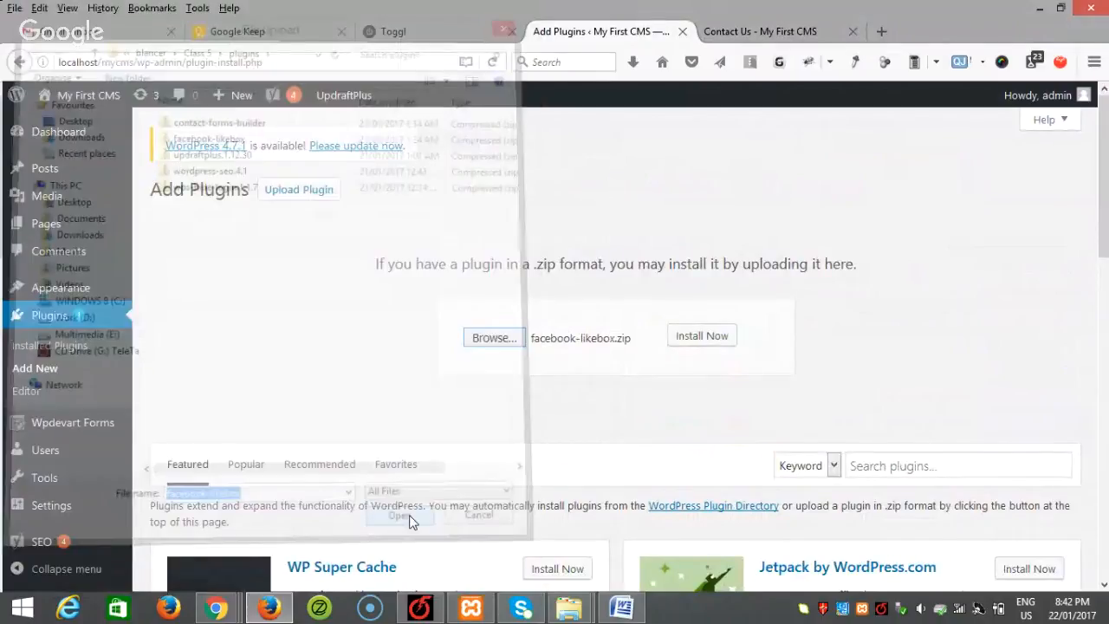
{"action": "left_click", "coordinate": [702, 335]}
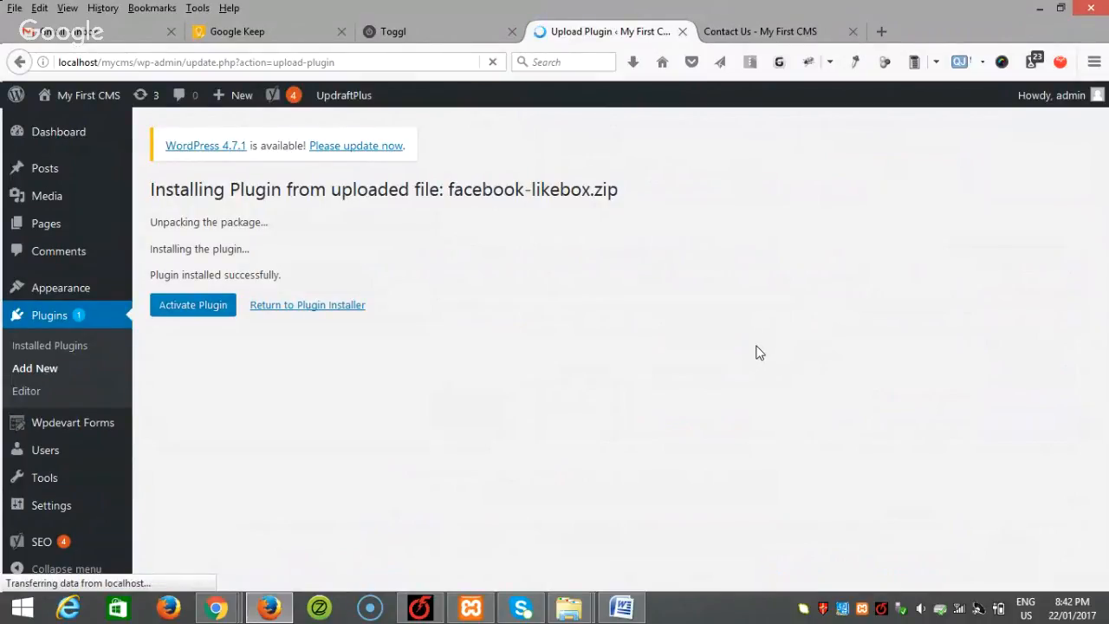
{"action": "left_click", "coordinate": [198, 313]}
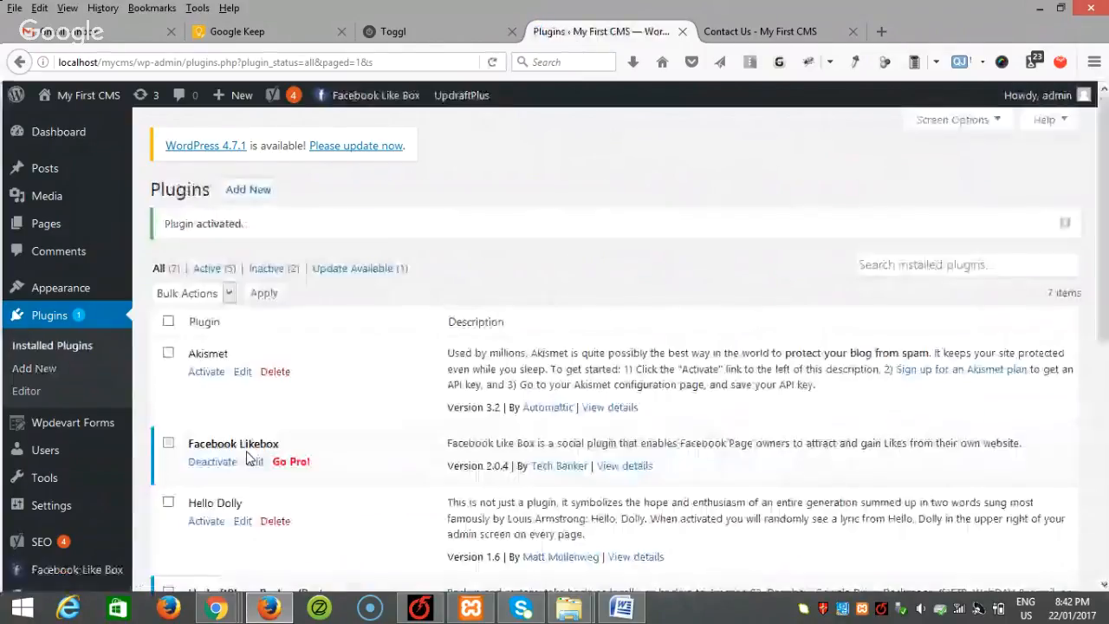
- Open the Facebook Like Box plugin's list of like boxes and start adding a new one
{"action": "scroll", "coordinate": [148, 480], "scroll_direction": "down", "scroll_amount": 2}
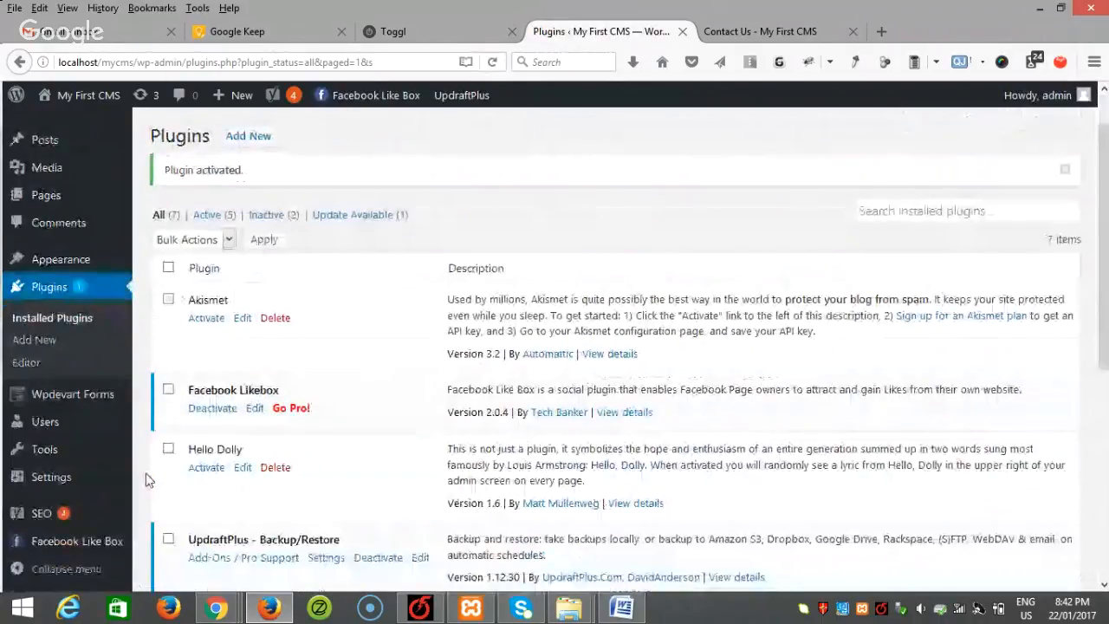
{"action": "scroll", "coordinate": [76, 541], "scroll_direction": "down", "scroll_amount": 1}
{"action": "mouse_move", "coordinate": [76, 541]}
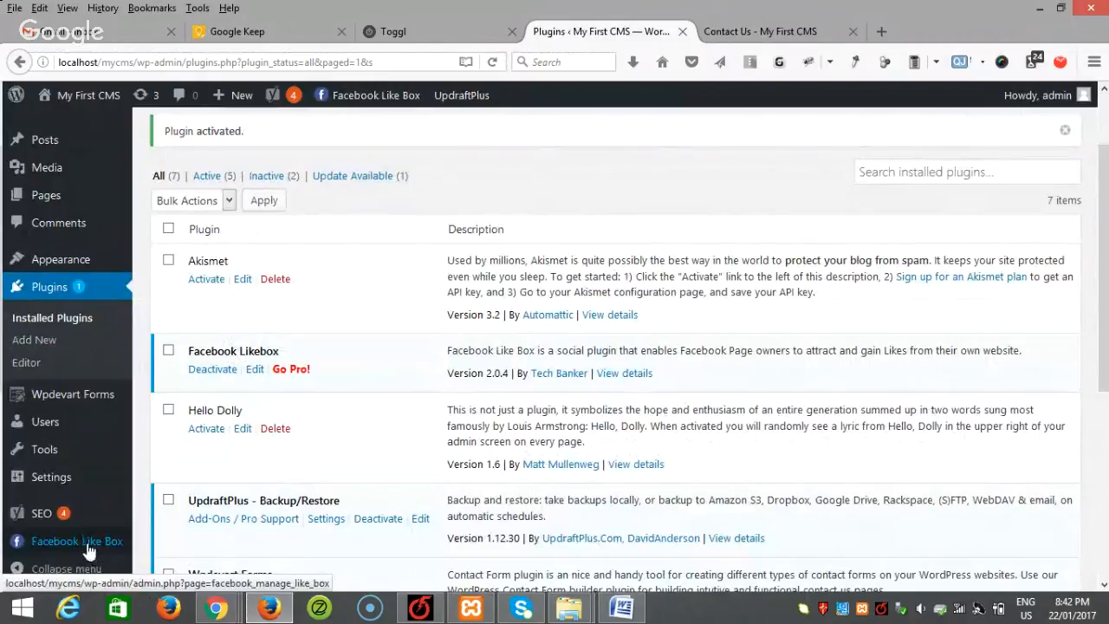
{"action": "left_click", "coordinate": [86, 544]}
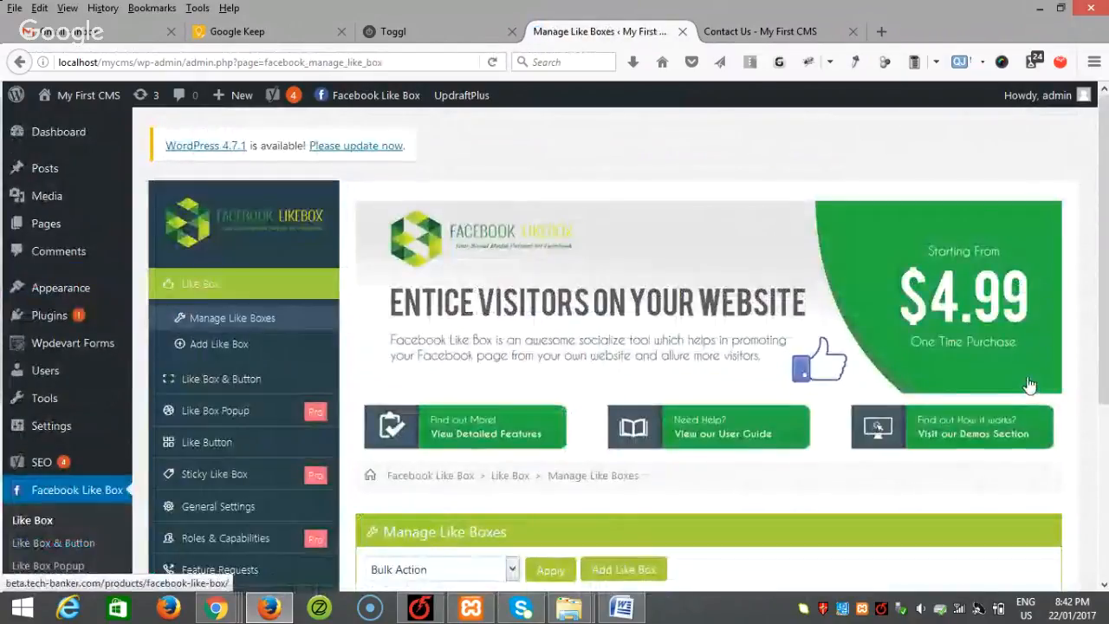
{"action": "scroll", "coordinate": [792, 358], "scroll_direction": "down", "scroll_amount": 3}
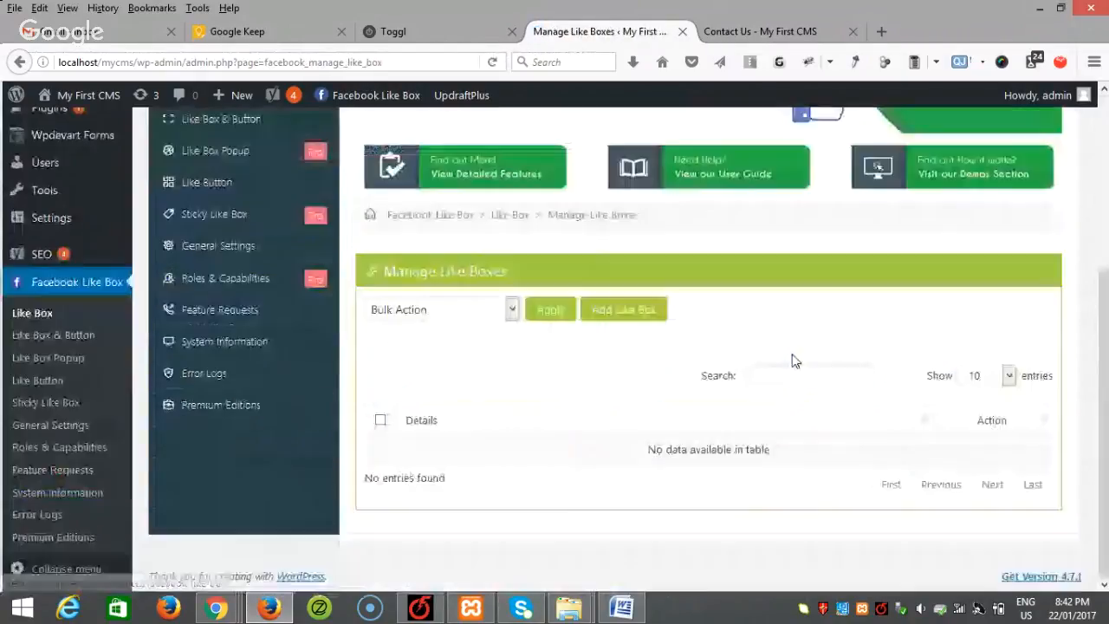
{"action": "left_click", "coordinate": [629, 314]}
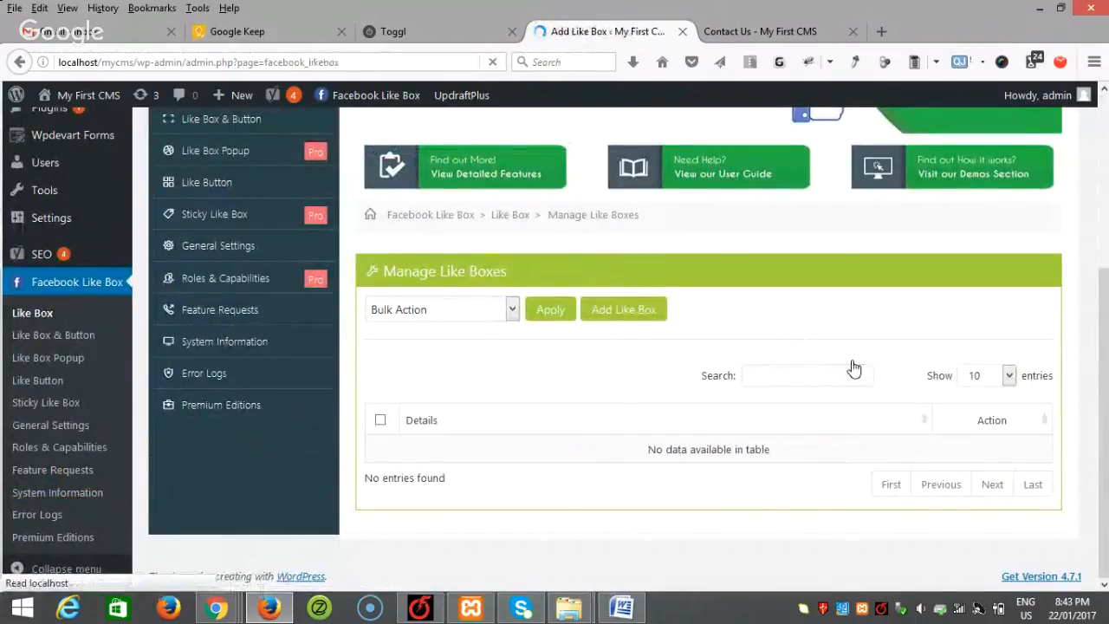
{"action": "scroll", "coordinate": [851, 367], "scroll_direction": "down", "scroll_amount": 5}
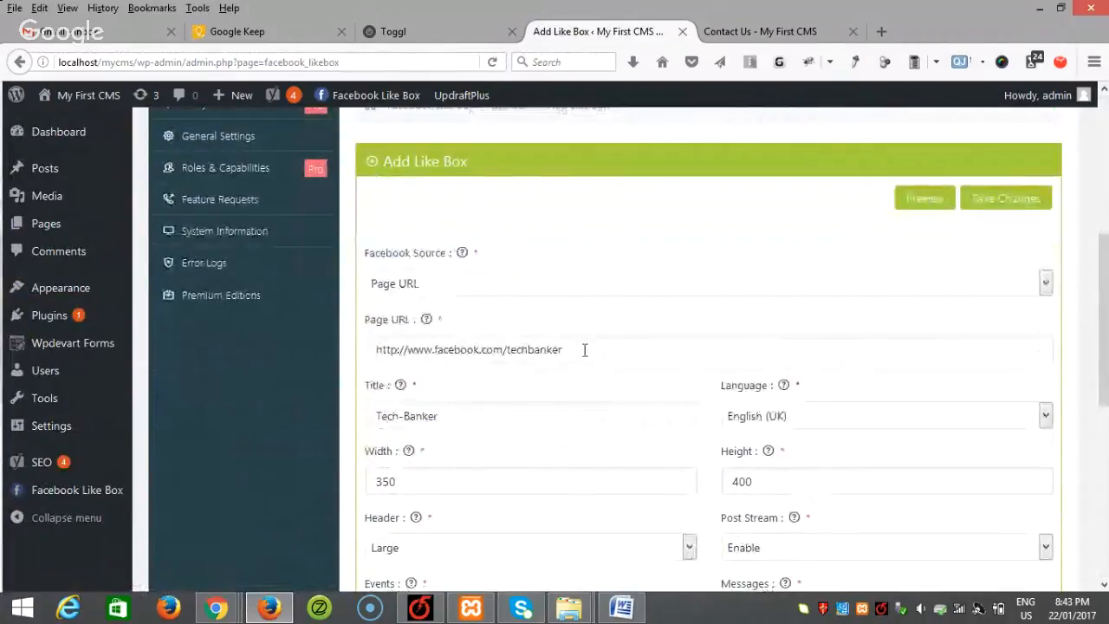
{"action": "double_click", "coordinate": [523, 350]}
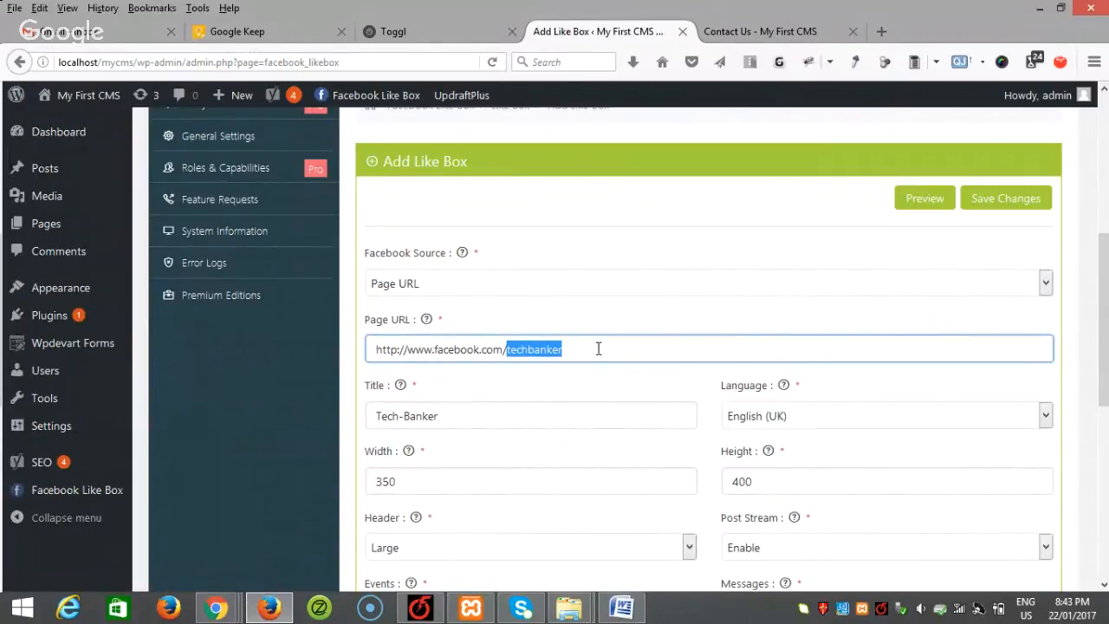
{"action": "type", "text": "fa"}
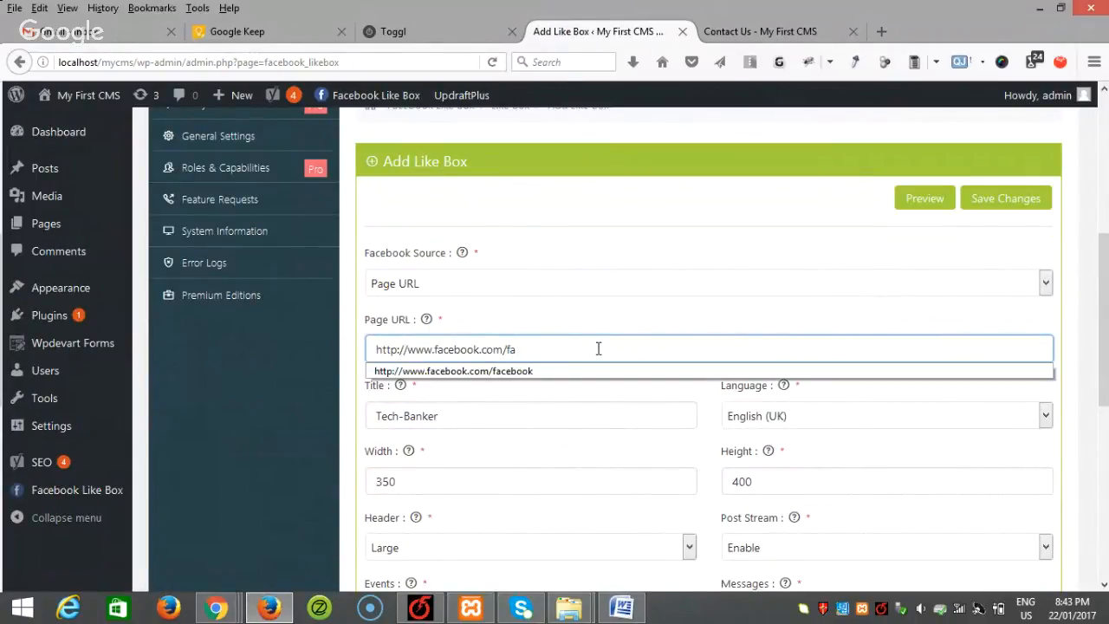
{"action": "left_click", "coordinate": [532, 373]}
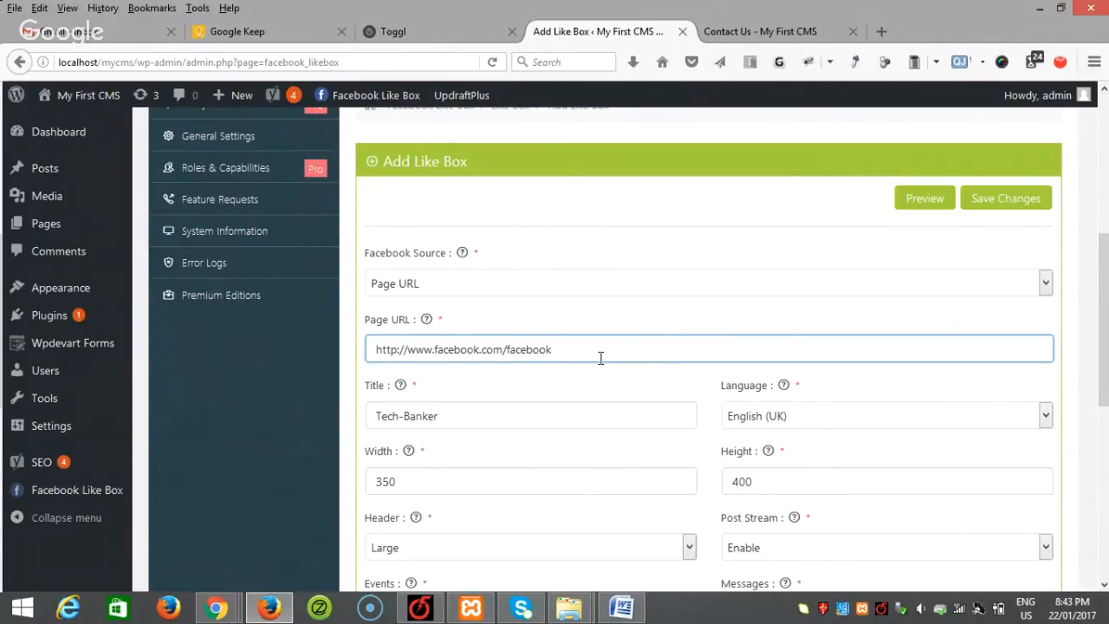
- Title the like box "Find Us on Facebook" and save it
{"action": "scroll", "coordinate": [601, 358], "scroll_direction": "down", "scroll_amount": 2}
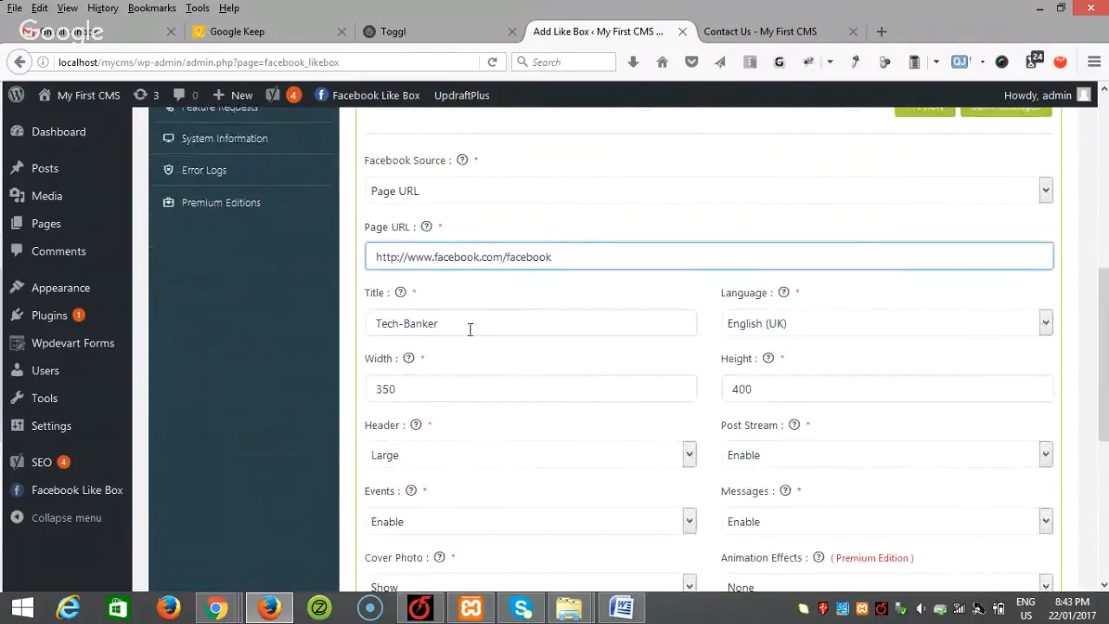
{"action": "left_click_drag", "start_coordinate": [470, 330], "coordinate": [343, 320]}
{"action": "type", "text": "Fi"}
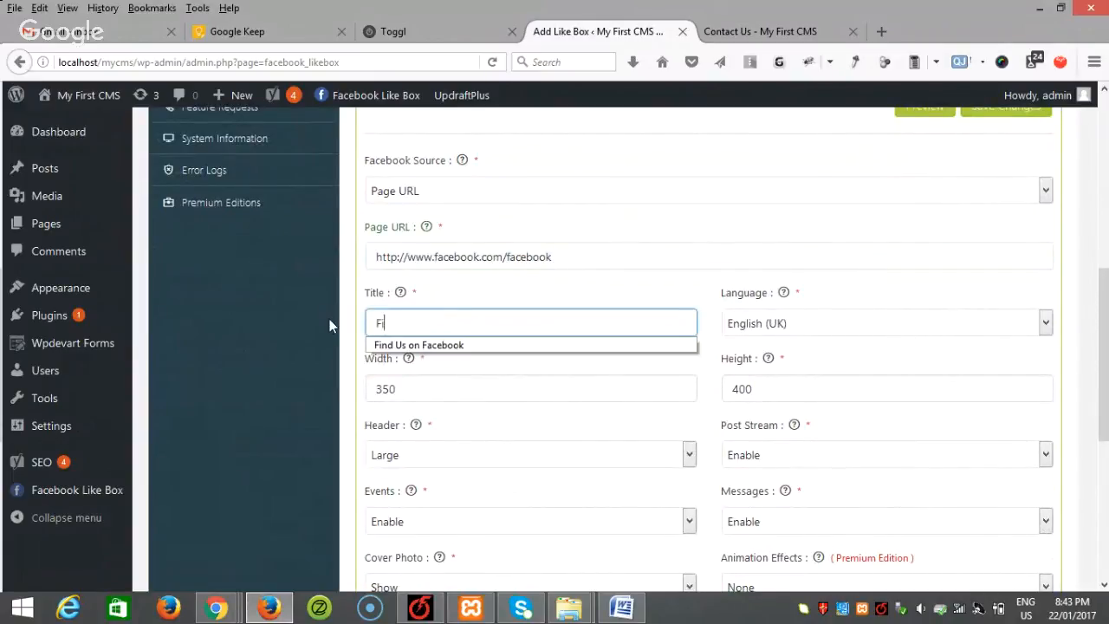
{"action": "left_click", "coordinate": [452, 346]}
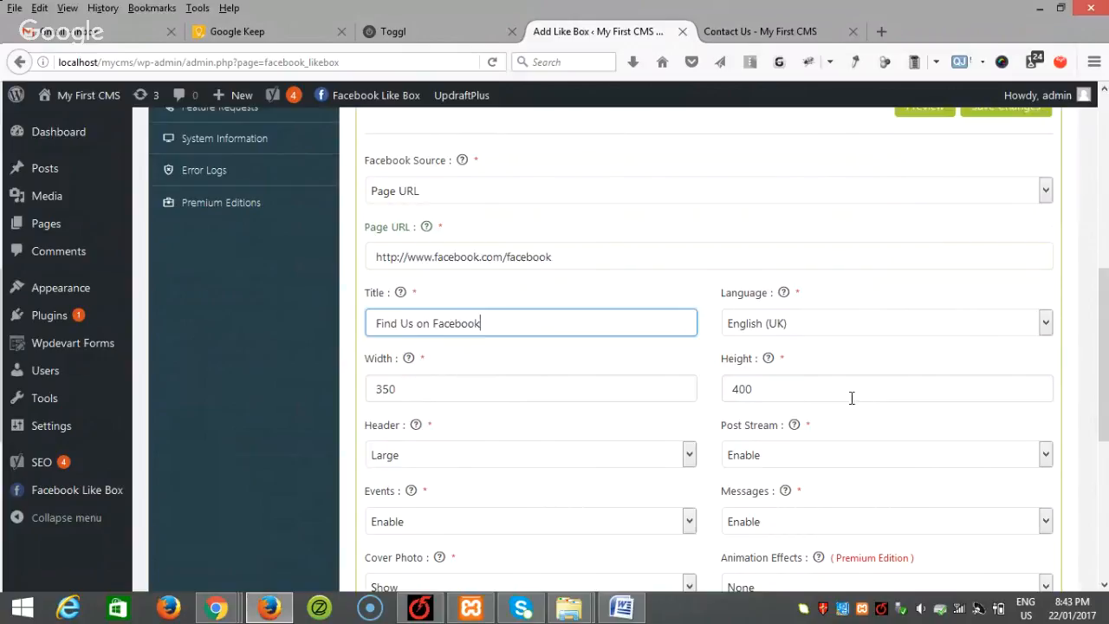
{"action": "scroll", "coordinate": [793, 421], "scroll_direction": "down", "scroll_amount": 4}
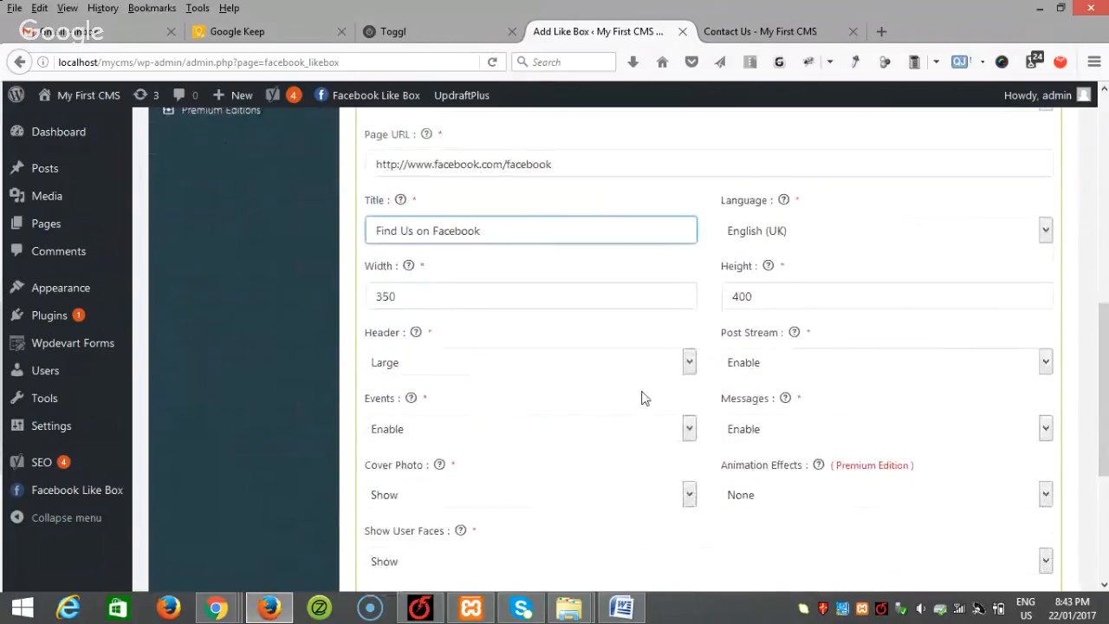
{"action": "scroll", "coordinate": [871, 407], "scroll_direction": "down", "scroll_amount": 2}
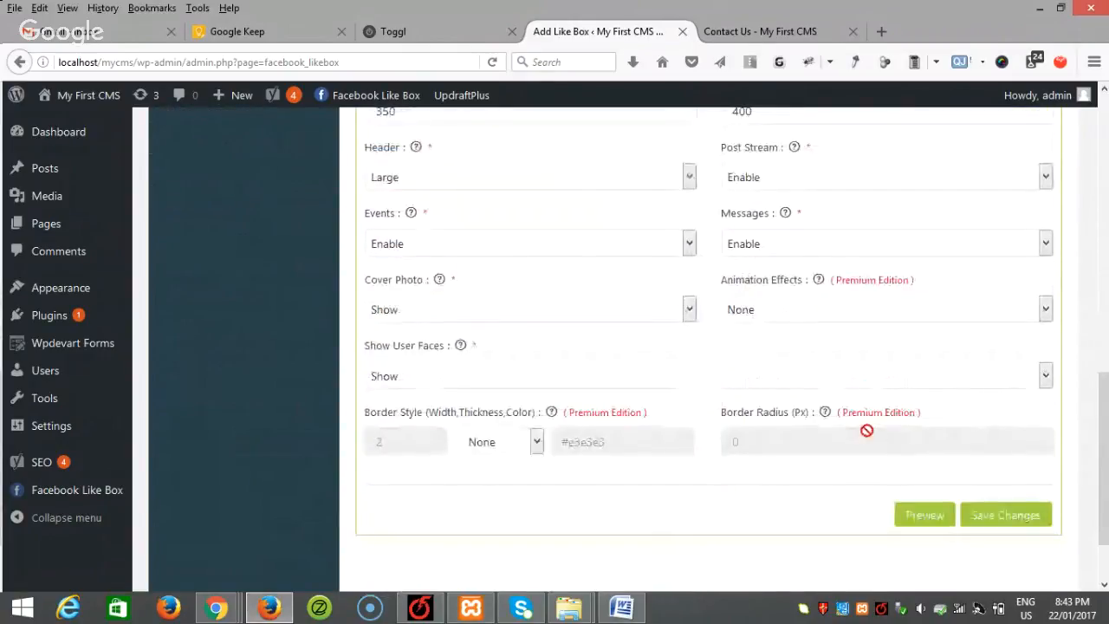
{"action": "left_click", "coordinate": [1005, 516]}
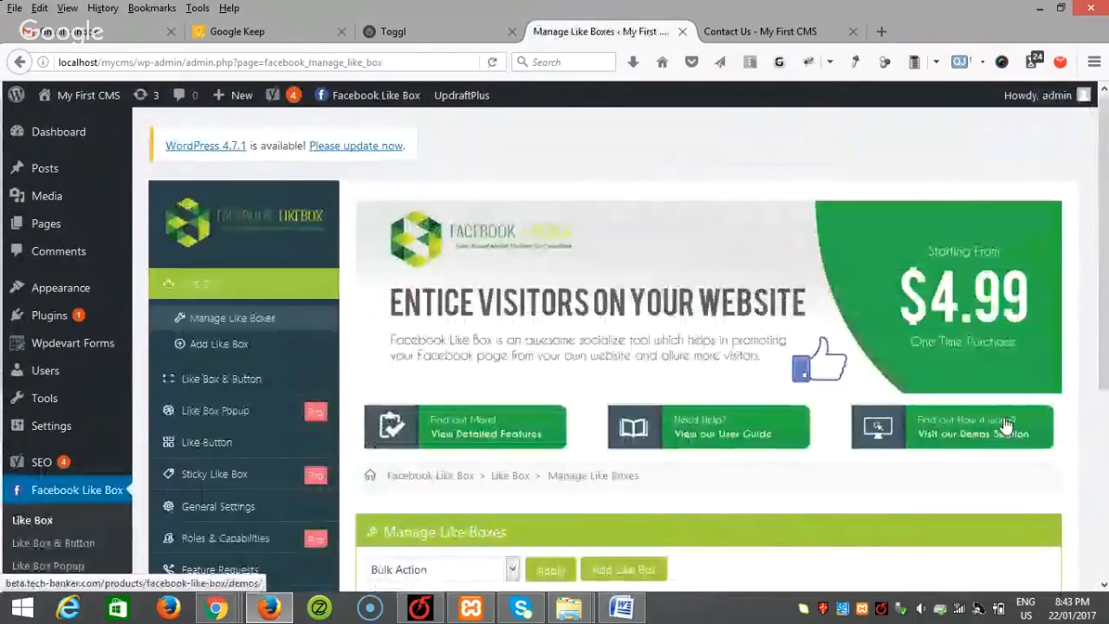
- Copy the full shortcode of the "Find Us on Facebook" like box from its entry
{"action": "scroll", "coordinate": [688, 502], "scroll_direction": "down", "scroll_amount": 5}
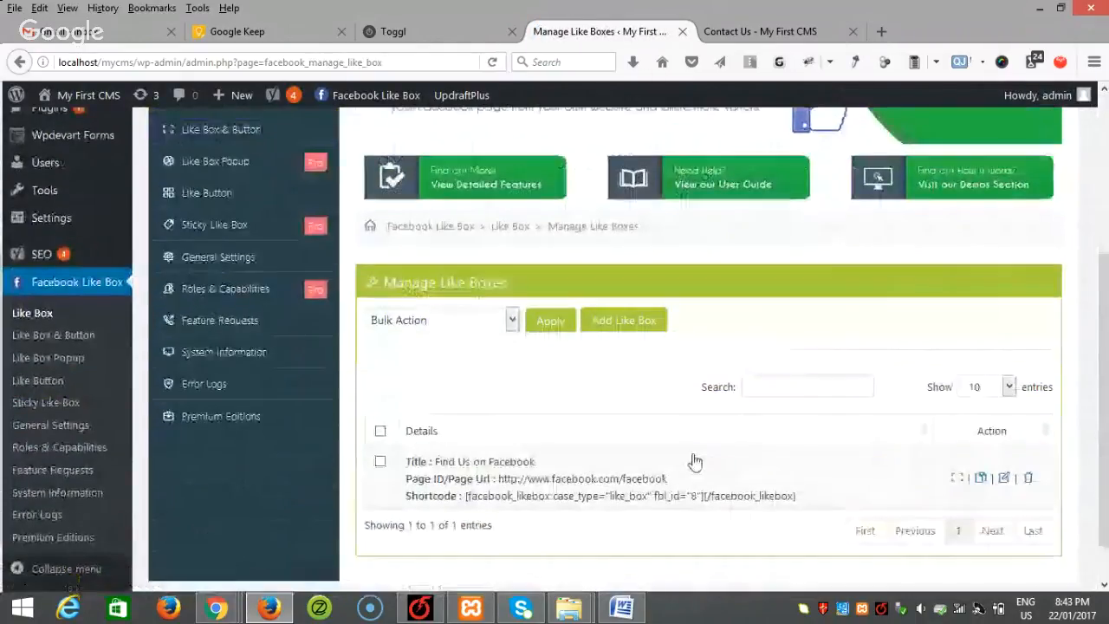
{"action": "left_click_drag", "start_coordinate": [797, 474], "coordinate": [467, 483]}
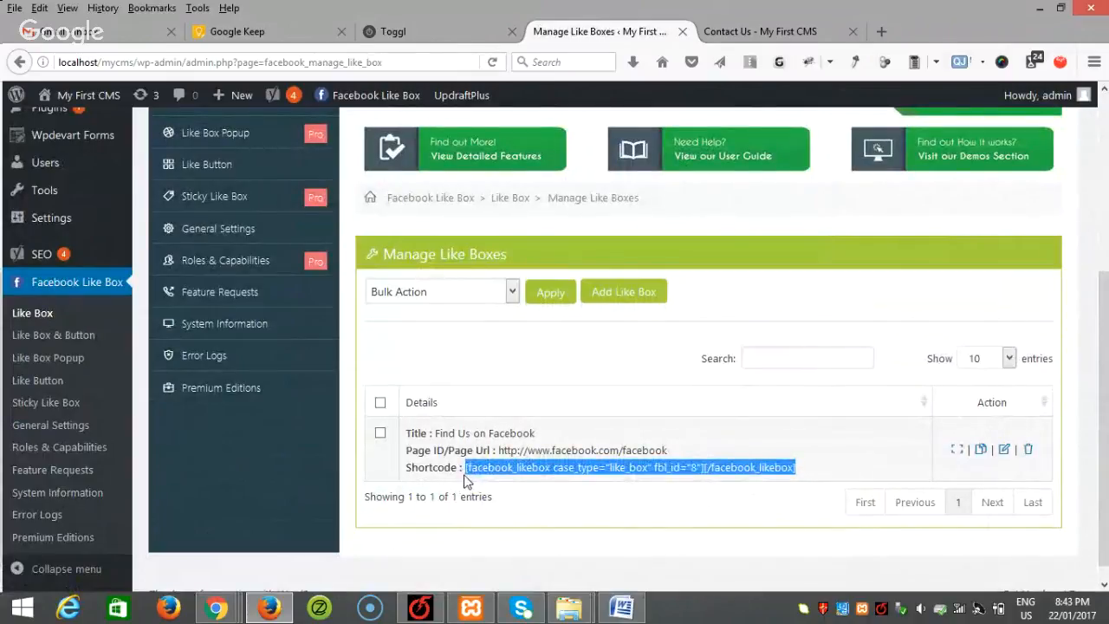
{"action": "right_click", "coordinate": [481, 478]}
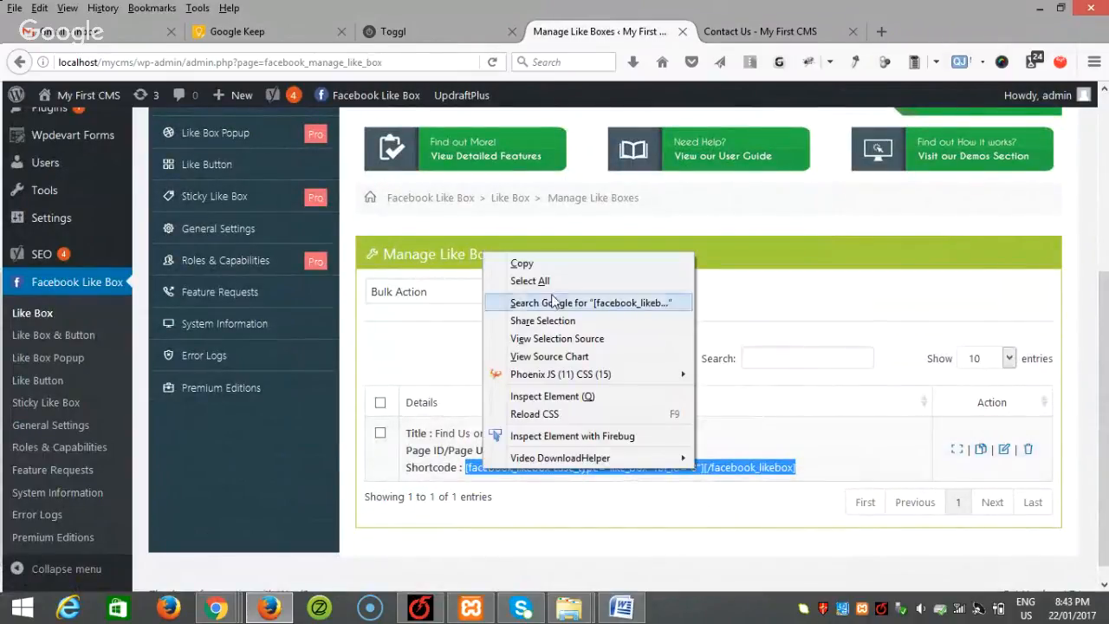
{"action": "left_click", "coordinate": [558, 262]}
- Go to the list of all pages and open the Contact Us page for editing
{"action": "scroll", "coordinate": [1106, 277], "scroll_direction": "up", "scroll_amount": 2}
{"action": "scroll", "coordinate": [1106, 278], "scroll_direction": "up", "scroll_amount": 3}
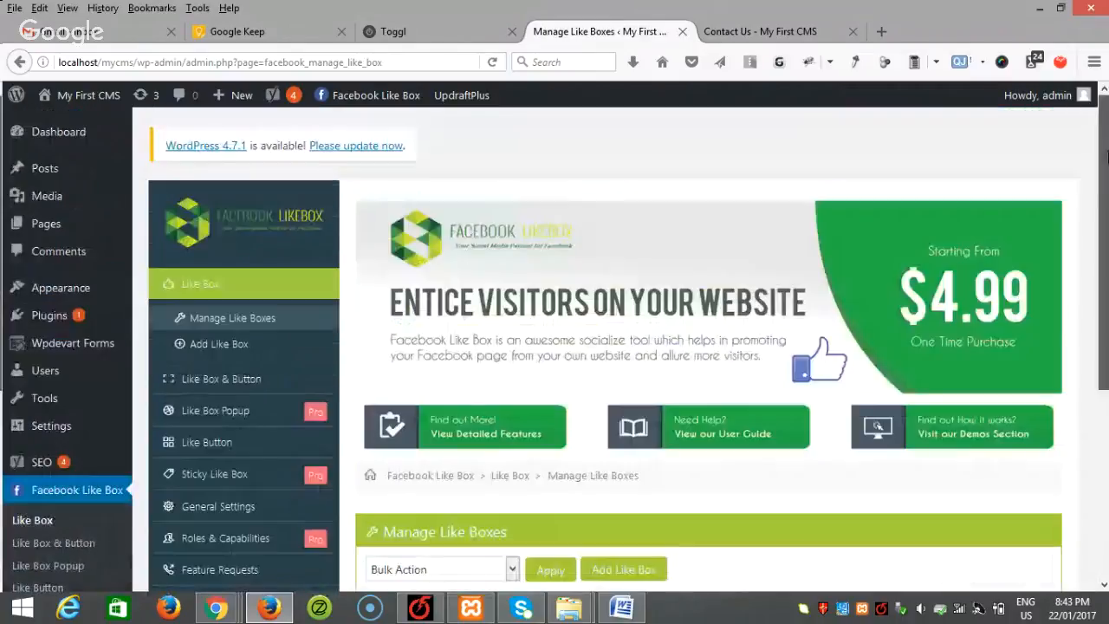
{"action": "mouse_move", "coordinate": [70, 227]}
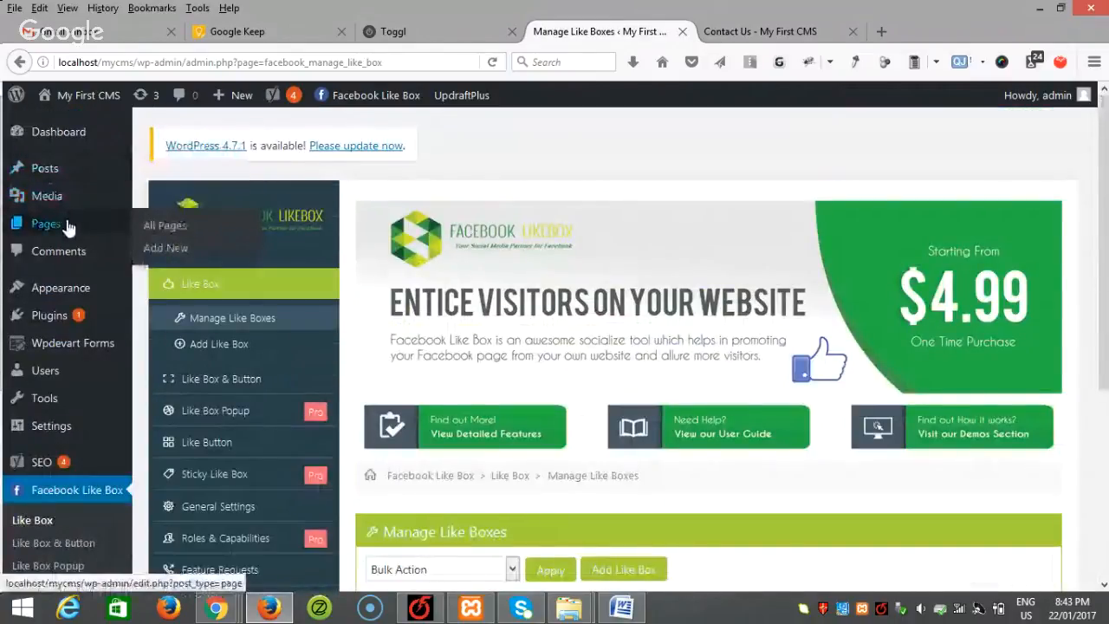
{"action": "left_click", "coordinate": [157, 232]}
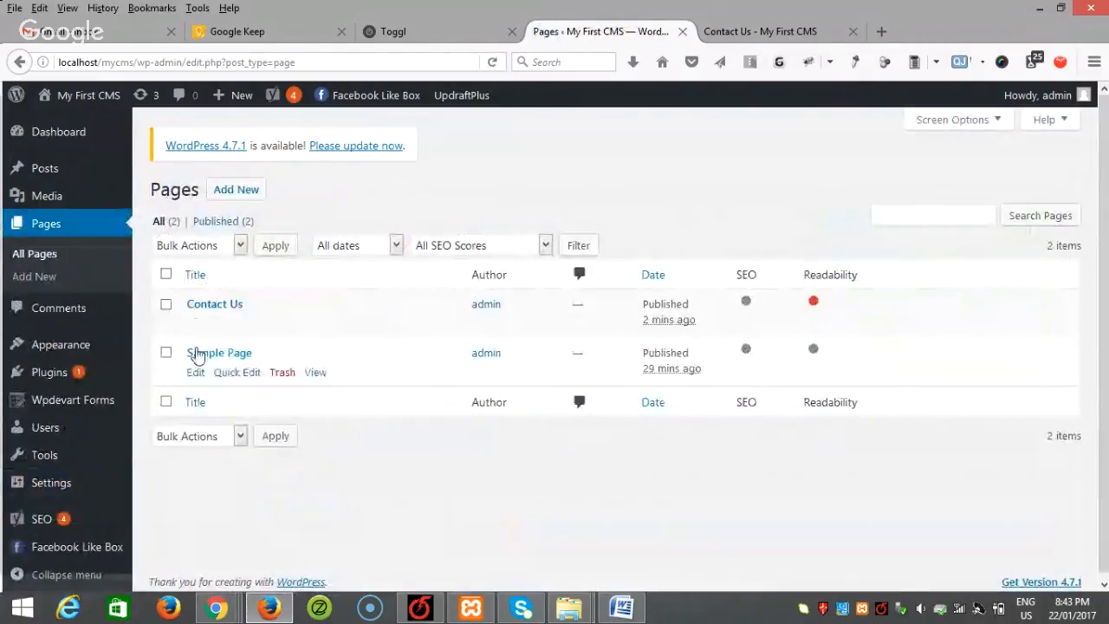
{"action": "left_click", "coordinate": [194, 324]}
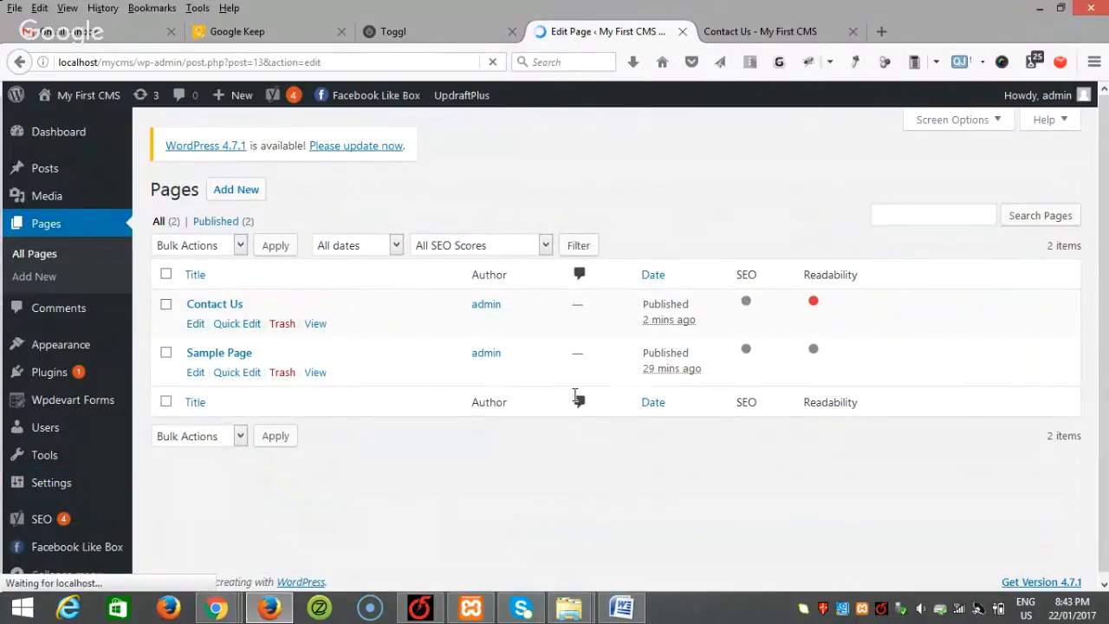
- Paste the like box shortcode below the contact form in the Contact Us page body and update the page
{"action": "scroll", "coordinate": [304, 279], "scroll_direction": "down", "scroll_amount": 2}
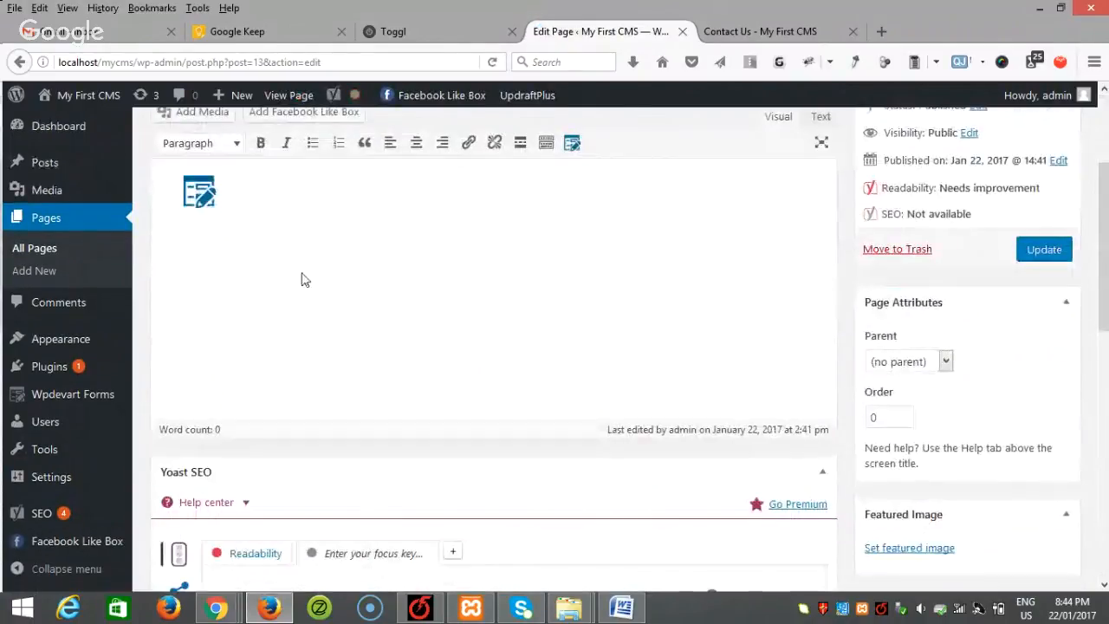
{"action": "left_click", "coordinate": [296, 256]}
{"action": "key", "text": "ctrl+v"}
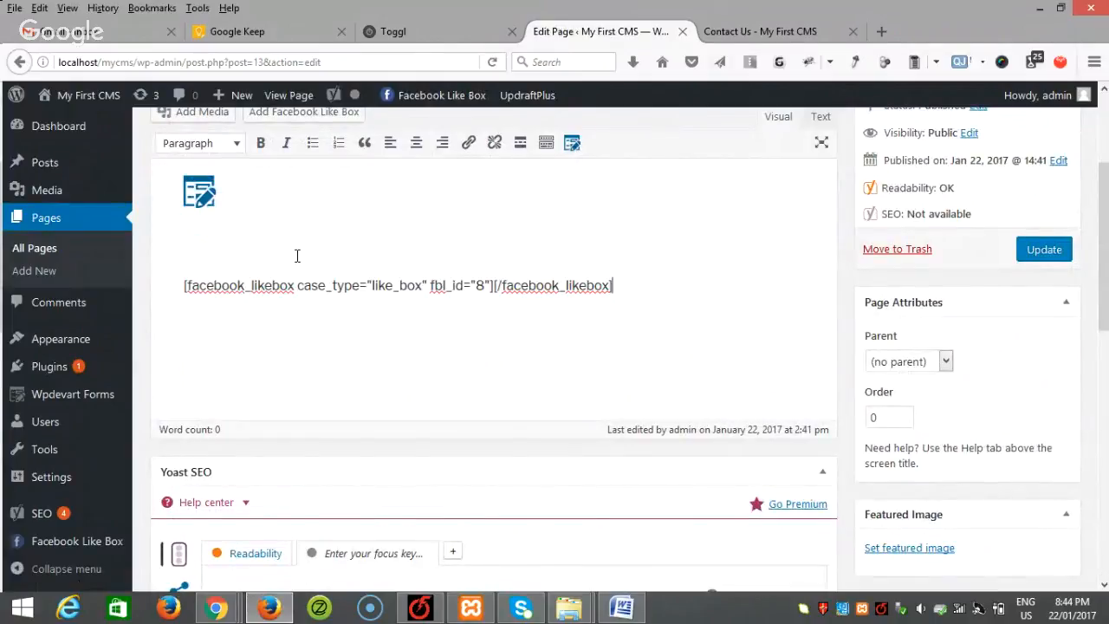
{"action": "left_click", "coordinate": [1047, 250]}
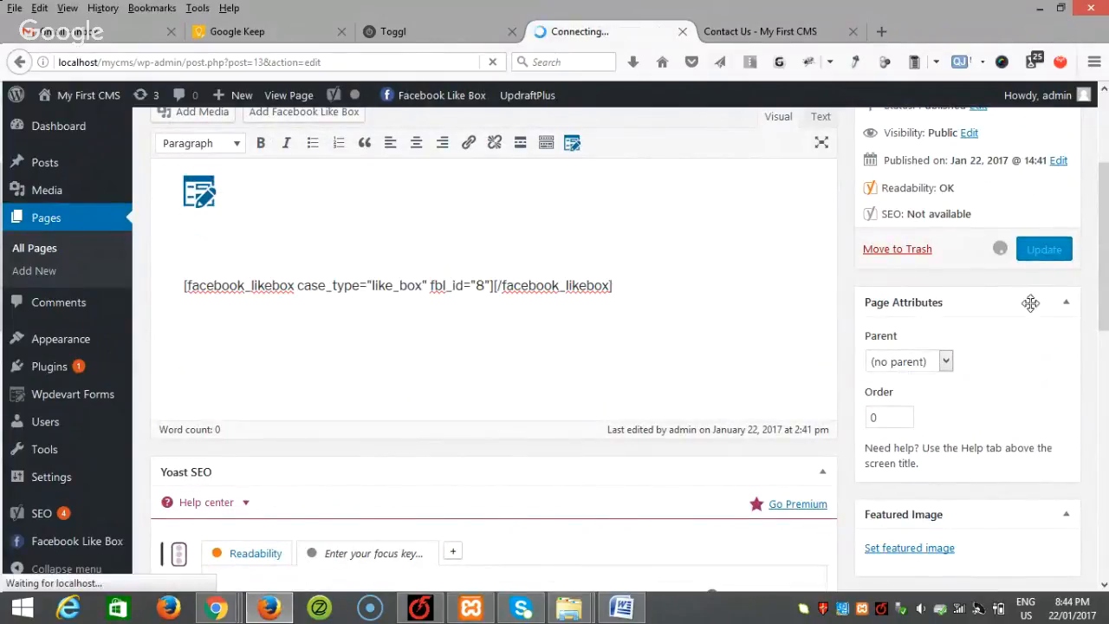
- Reload the live Contact Us page and check the Facebook like box below the contact form
{"action": "left_click", "coordinate": [771, 32]}
{"action": "key", "text": "F5"}
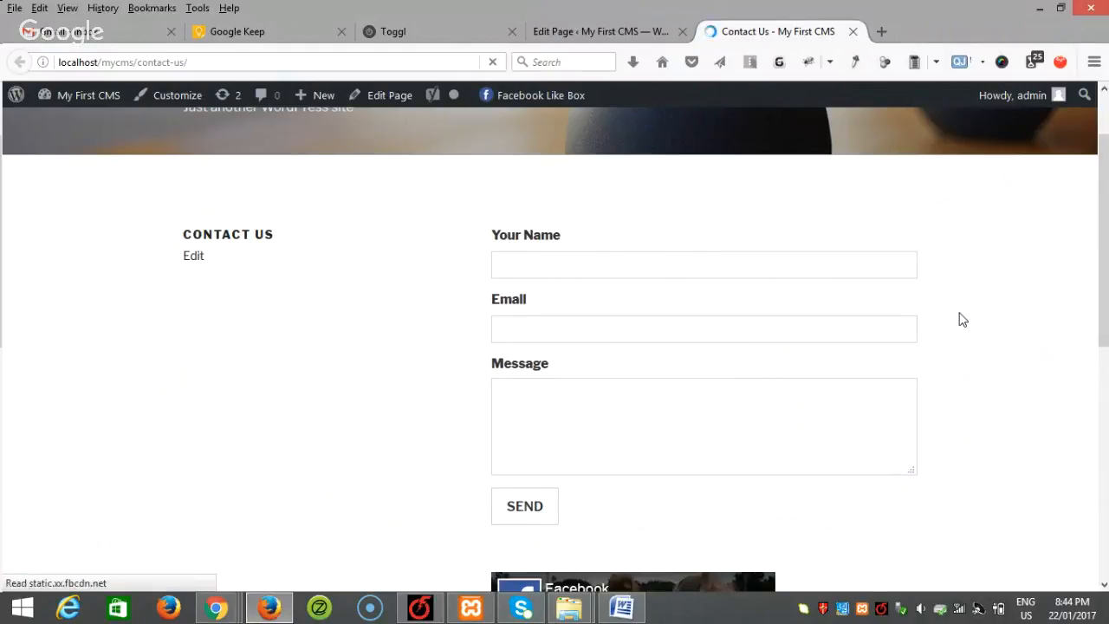
{"action": "scroll", "coordinate": [530, 377], "scroll_direction": "down", "scroll_amount": 3}
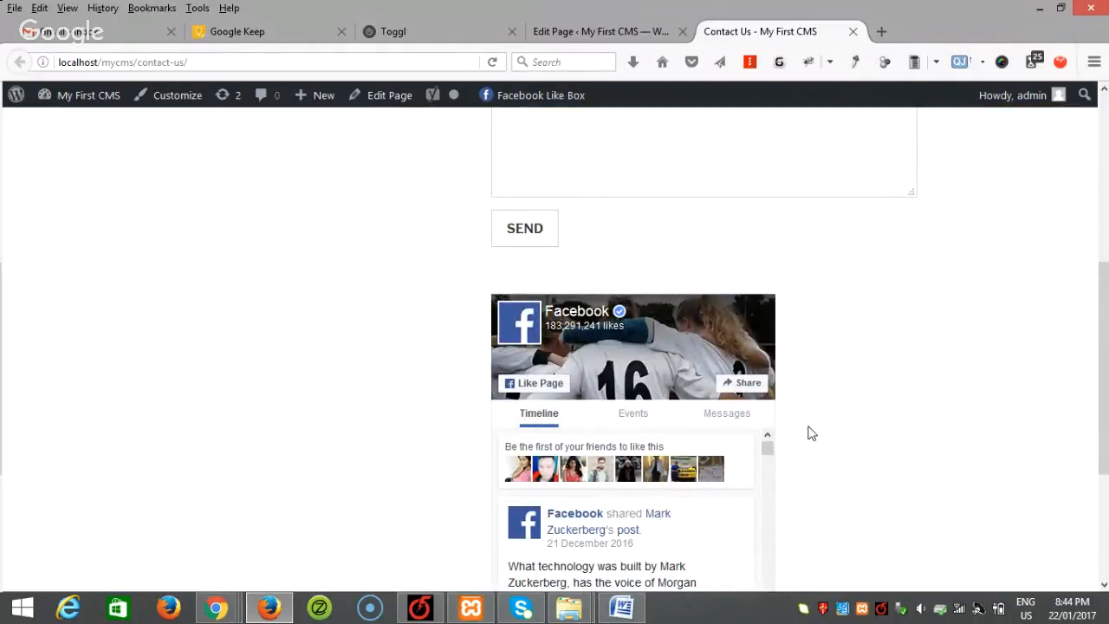
{"action": "scroll", "coordinate": [811, 429], "scroll_direction": "down", "scroll_amount": 1}
{"action": "scroll", "coordinate": [823, 407], "scroll_direction": "up", "scroll_amount": 1}
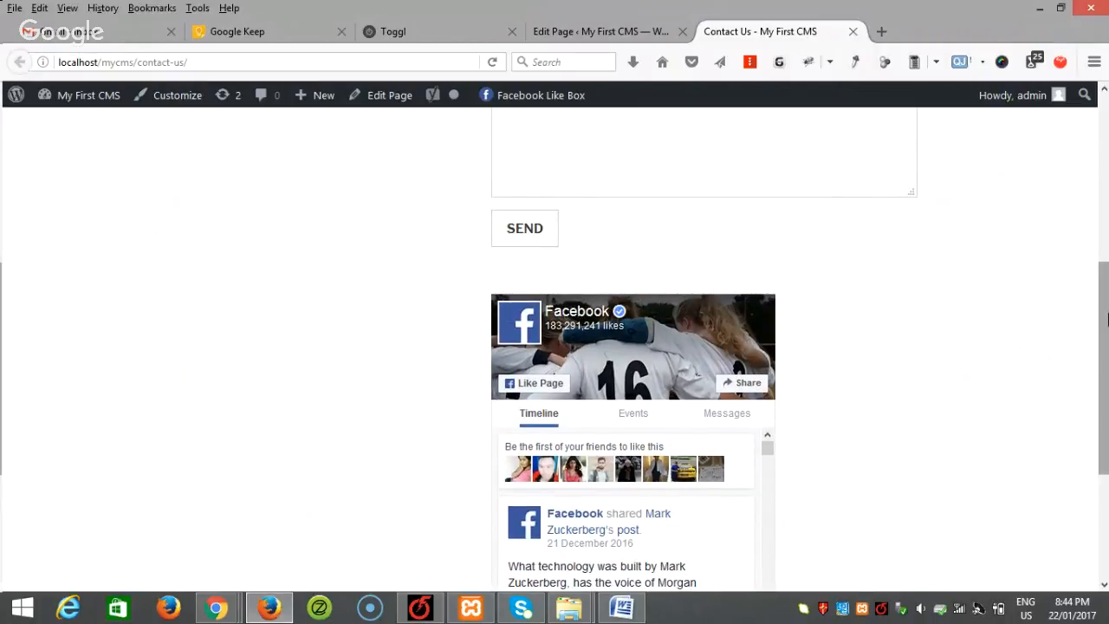
{"action": "scroll", "coordinate": [1106, 273], "scroll_direction": "up", "scroll_amount": 1}
{"action": "scroll", "coordinate": [1106, 273], "scroll_direction": "up", "scroll_amount": 1}
{"action": "scroll", "coordinate": [1108, 271], "scroll_direction": "down", "scroll_amount": 1}
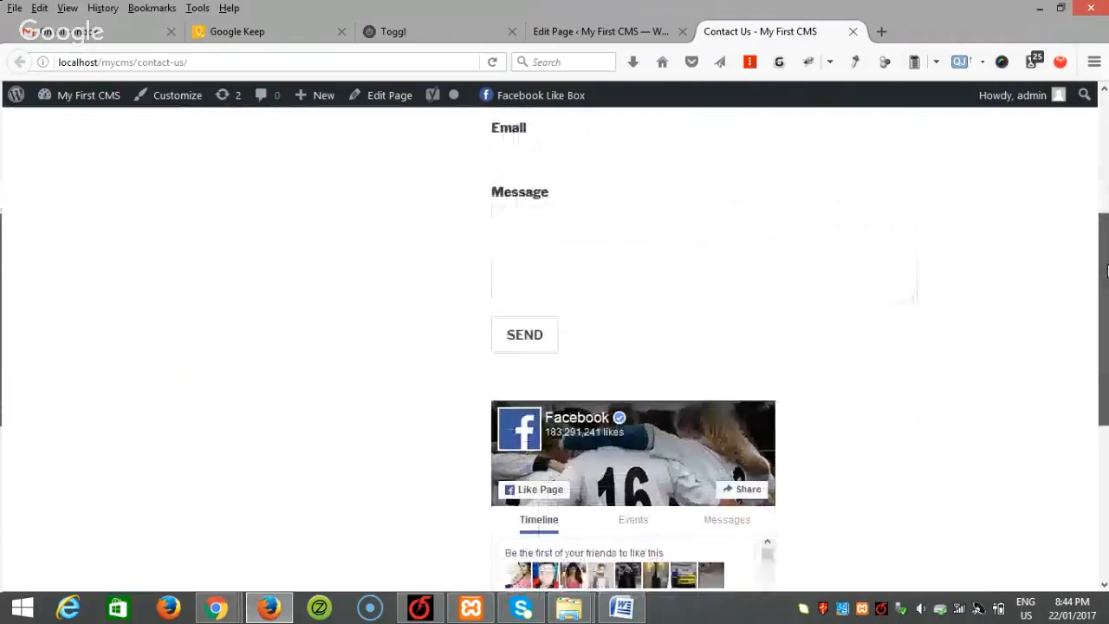
{"action": "scroll", "coordinate": [1106, 273], "scroll_direction": "up", "scroll_amount": 3}
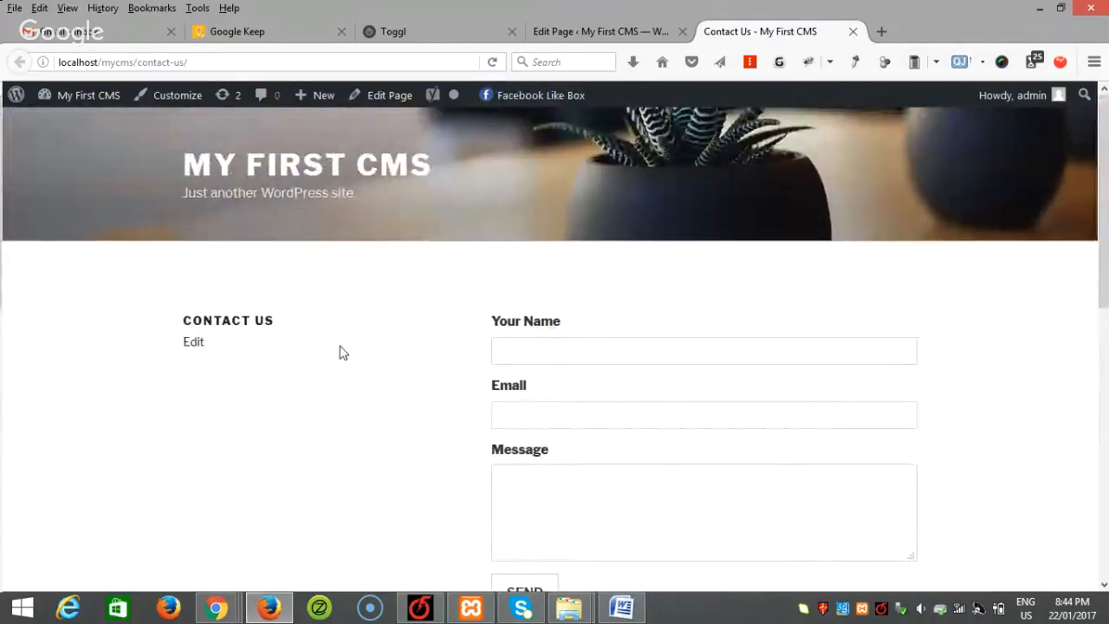
{"action": "left_click", "coordinate": [618, 31]}
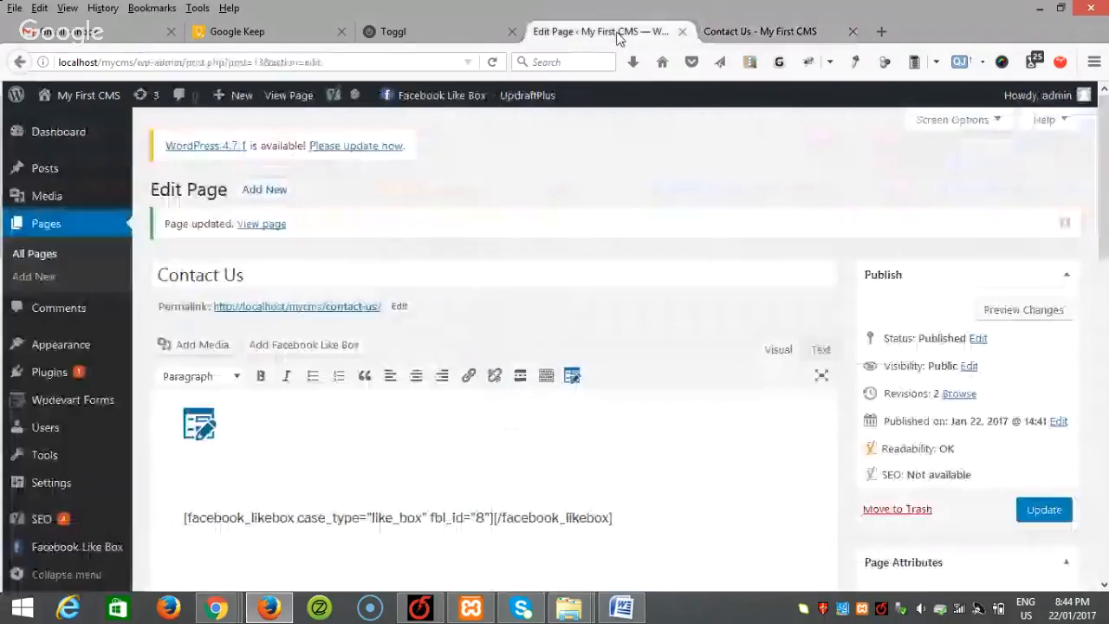
{"action": "left_click", "coordinate": [750, 32]}
{"action": "scroll", "coordinate": [286, 377], "scroll_direction": "down", "scroll_amount": 7}
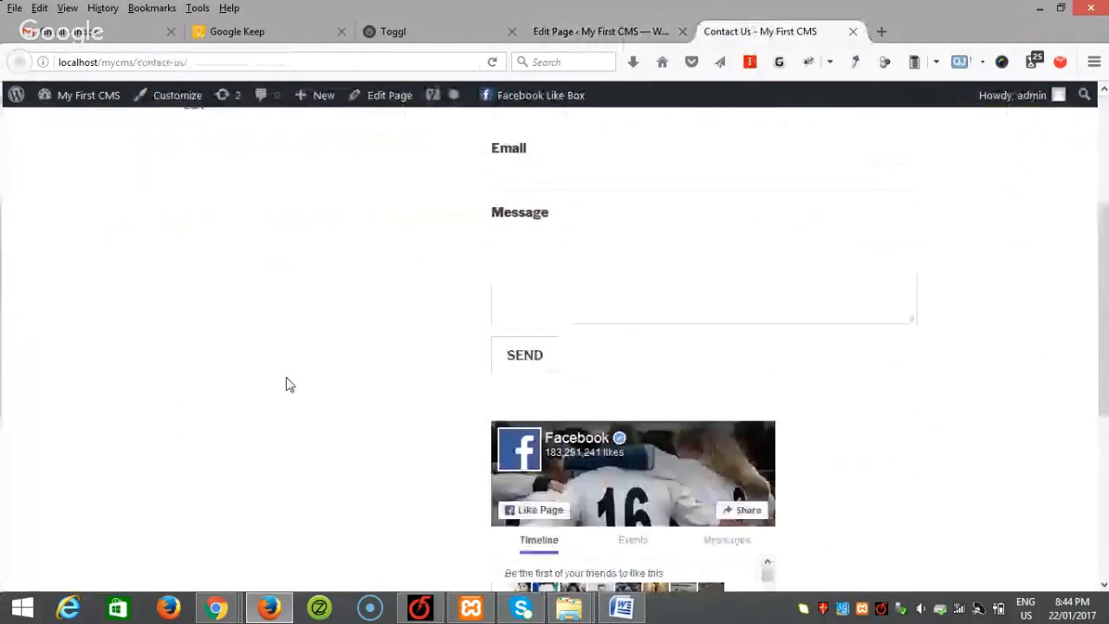
{"action": "scroll", "coordinate": [811, 369], "scroll_direction": "up", "scroll_amount": 10}
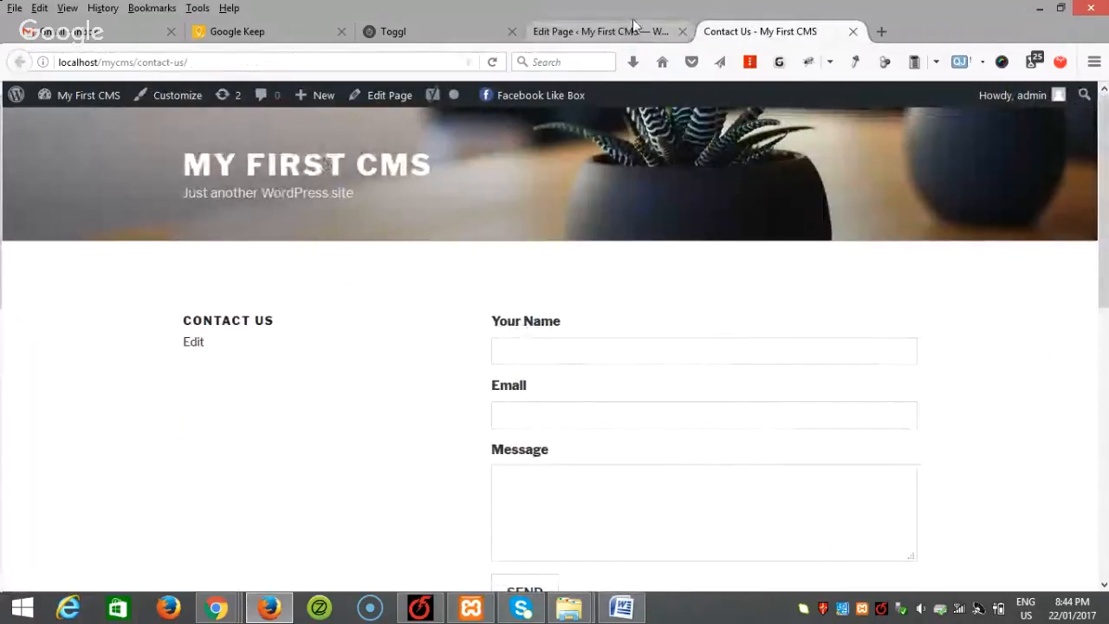
- Go to the list of all posts and view the Advantages of WordPress post in a new tab to inspect its sidebar
{"action": "left_click", "coordinate": [611, 38]}
{"action": "left_click", "coordinate": [156, 171]}
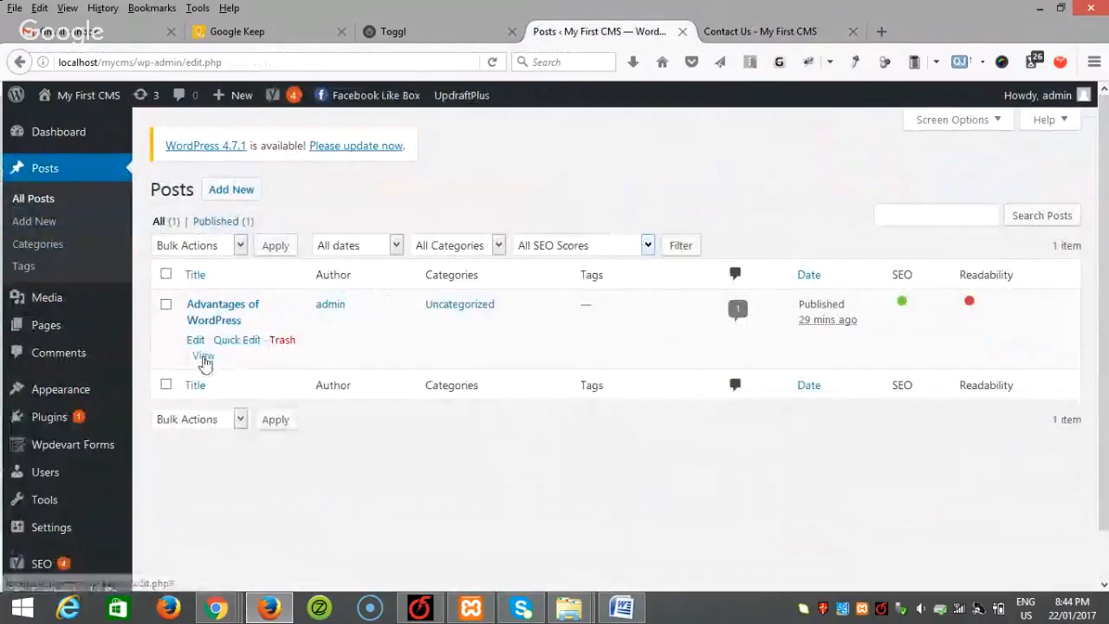
{"action": "right_click", "coordinate": [204, 357]}
{"action": "left_click", "coordinate": [299, 78]}
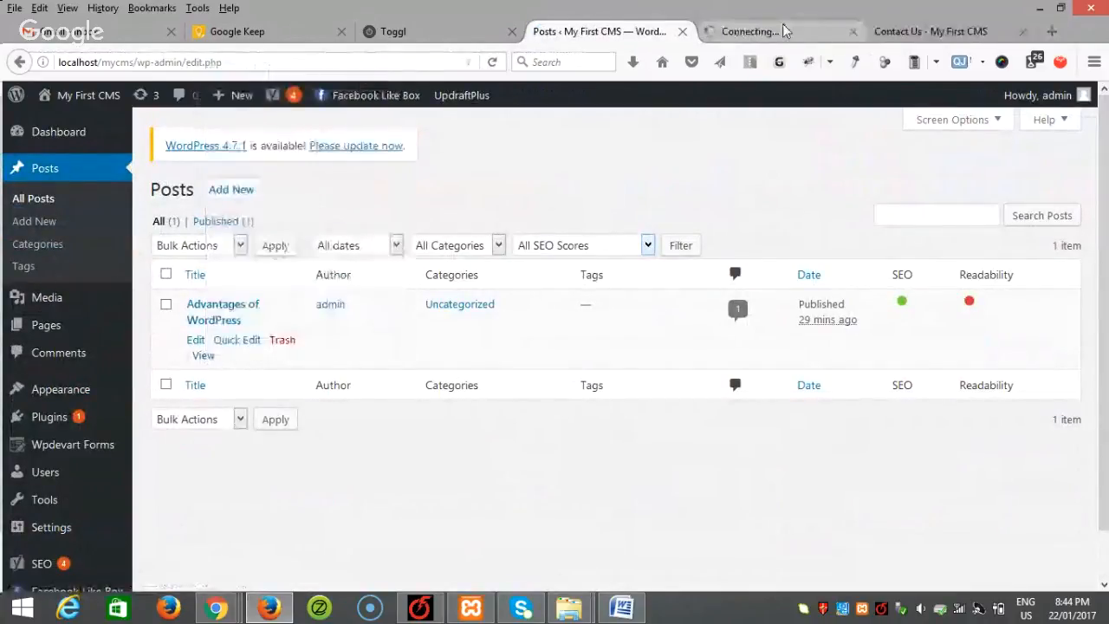
{"action": "left_click", "coordinate": [784, 33]}
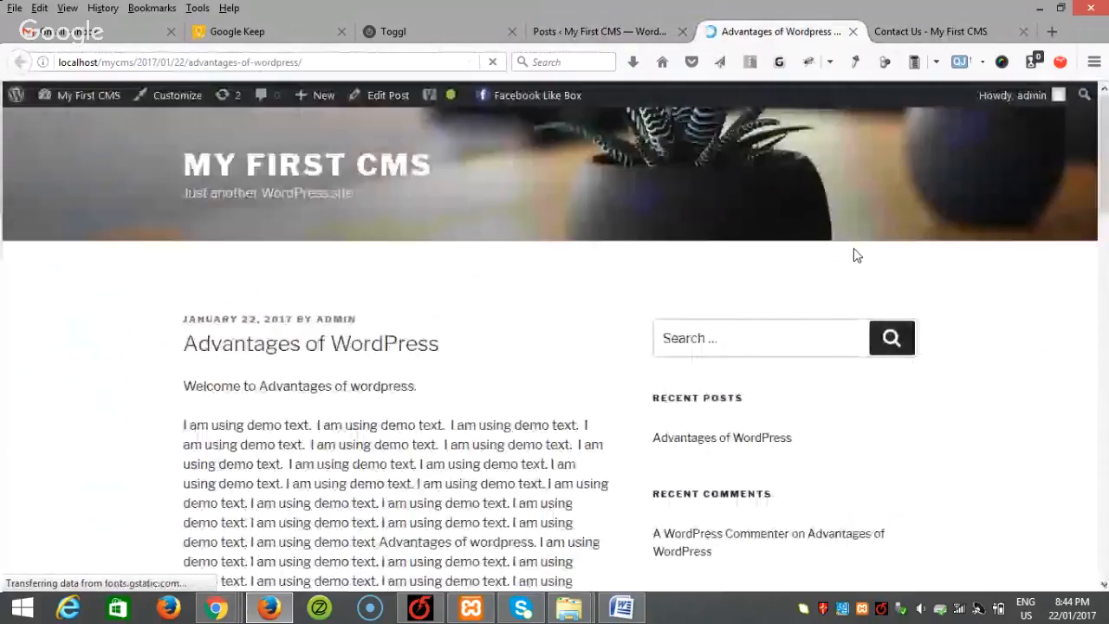
{"action": "mouse_move", "coordinate": [1107, 130]}
{"action": "left_mouse_down"}
{"action": "mouse_move", "coordinate": [1107, 251]}
{"action": "mouse_move", "coordinate": [1105, 147]}
{"action": "left_mouse_up"}
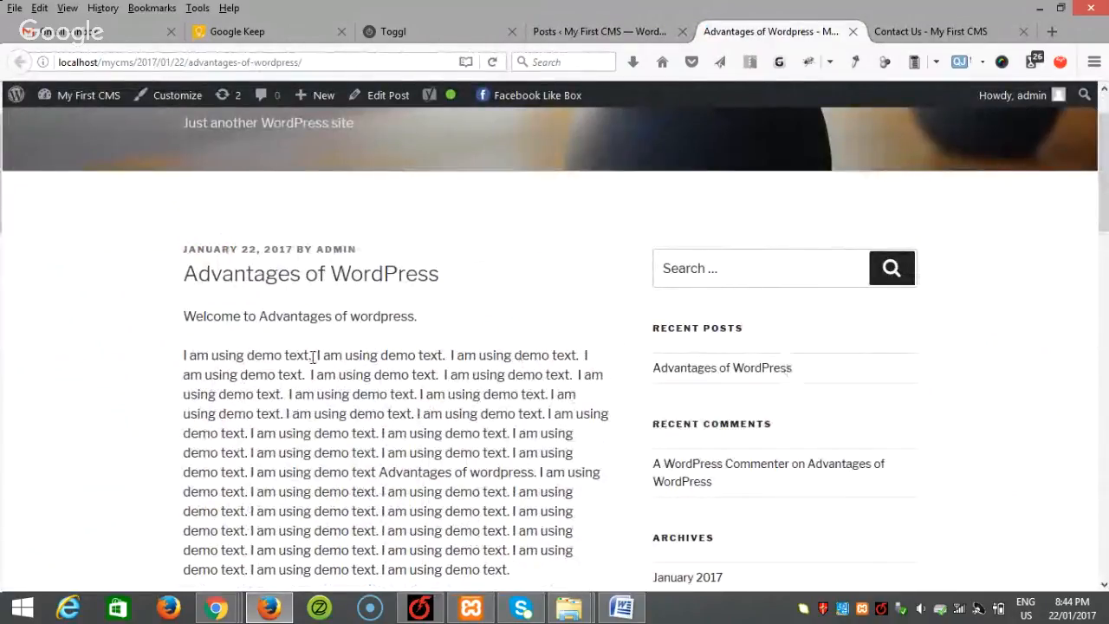
- Go to the site's widgets and add the Facebook Like box widget to the Sidebar area, placed above Search
{"action": "left_click", "coordinate": [611, 30]}
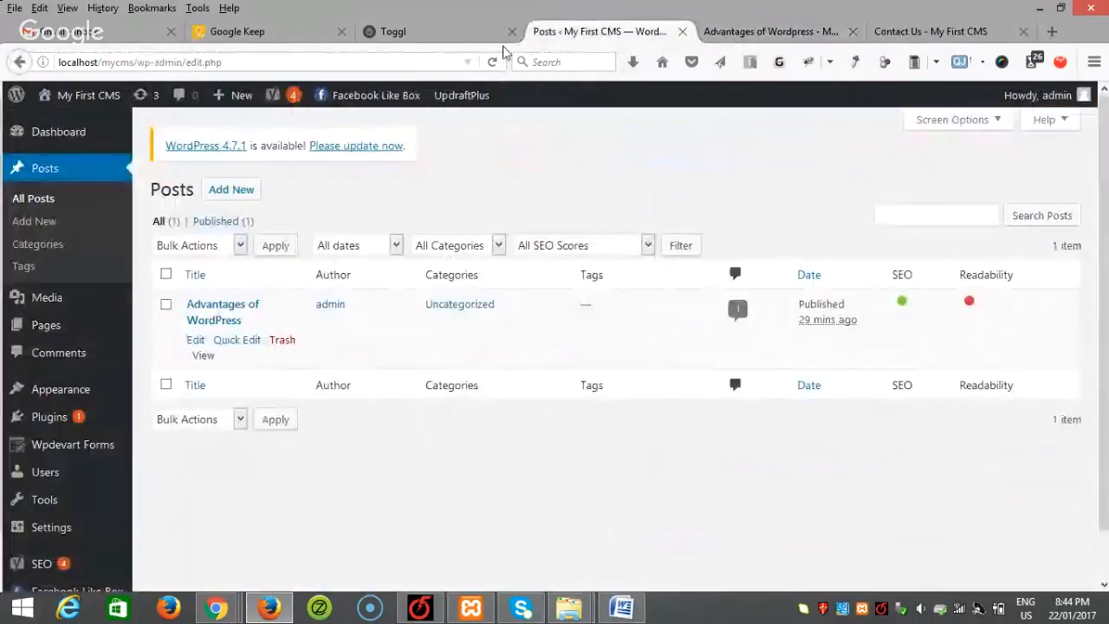
{"action": "mouse_move", "coordinate": [82, 396]}
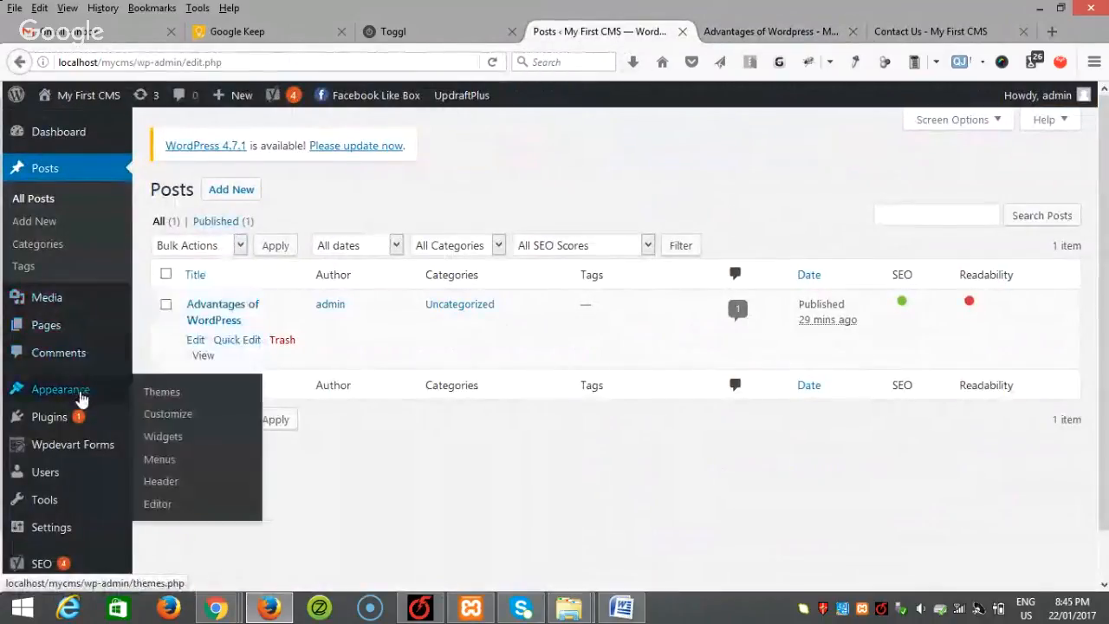
{"action": "left_click", "coordinate": [165, 438]}
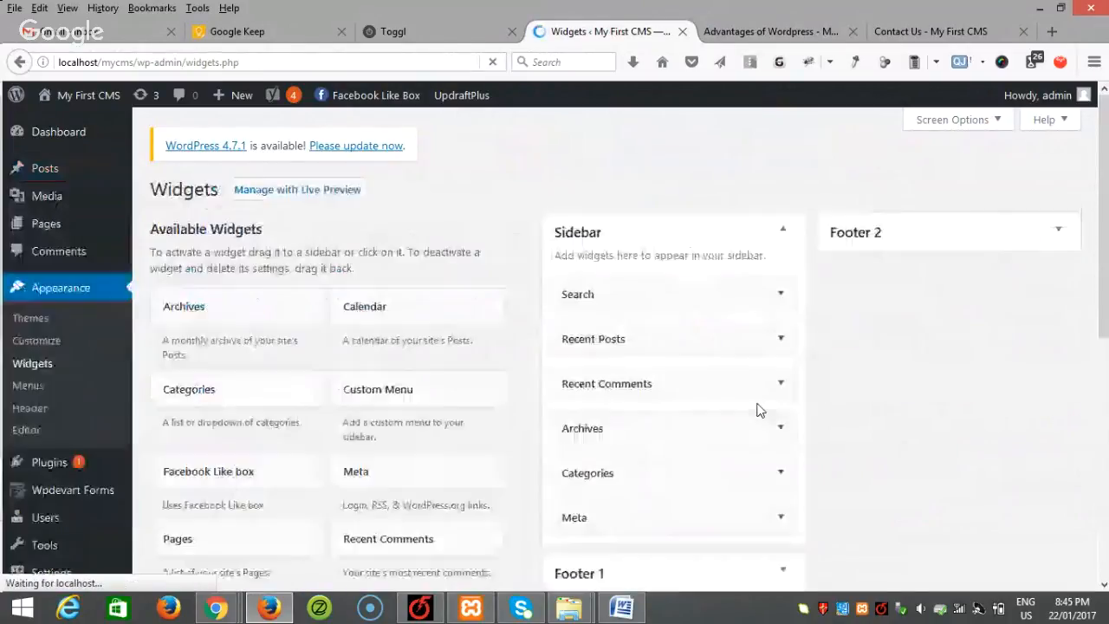
{"action": "scroll", "coordinate": [569, 394], "scroll_direction": "down", "scroll_amount": 2}
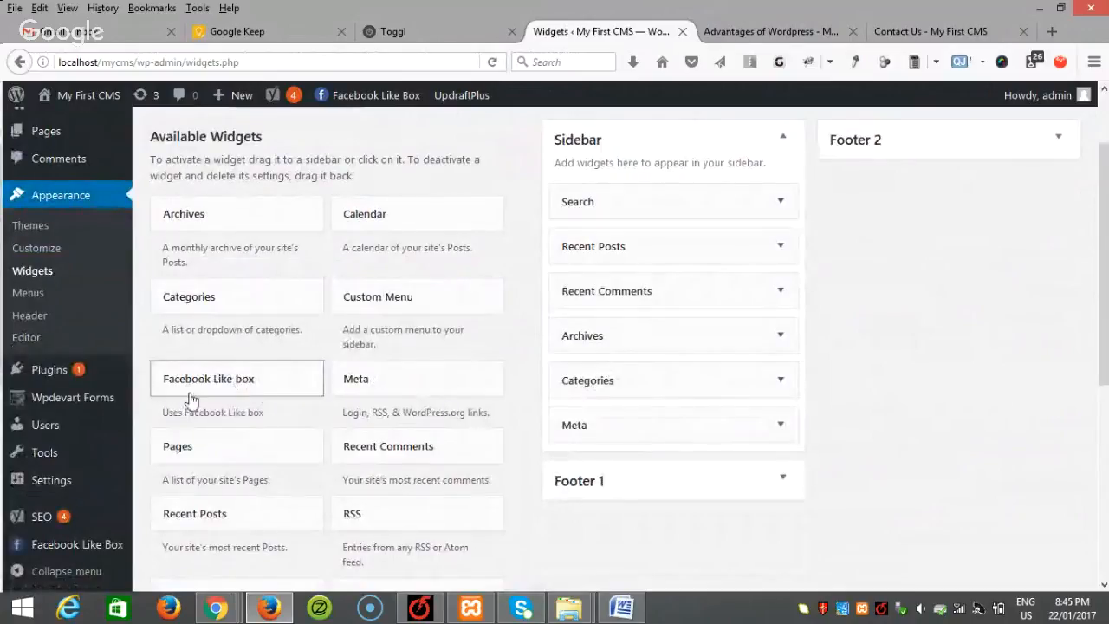
{"action": "scroll", "coordinate": [528, 384], "scroll_direction": "up", "scroll_amount": 2}
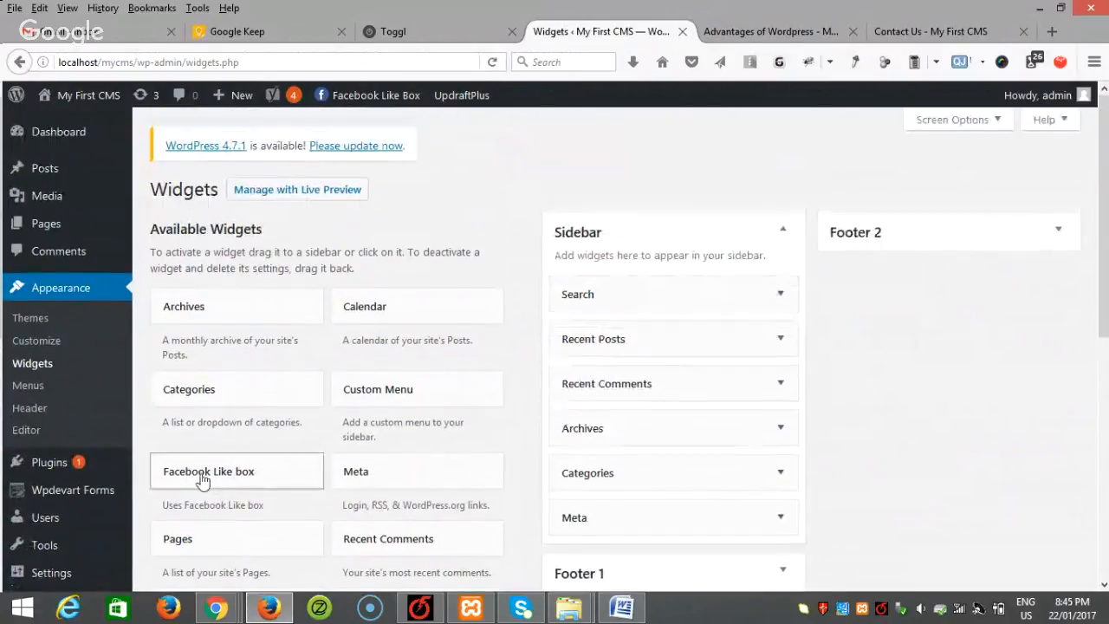
{"action": "left_click_drag", "start_coordinate": [237, 485], "coordinate": [618, 274]}
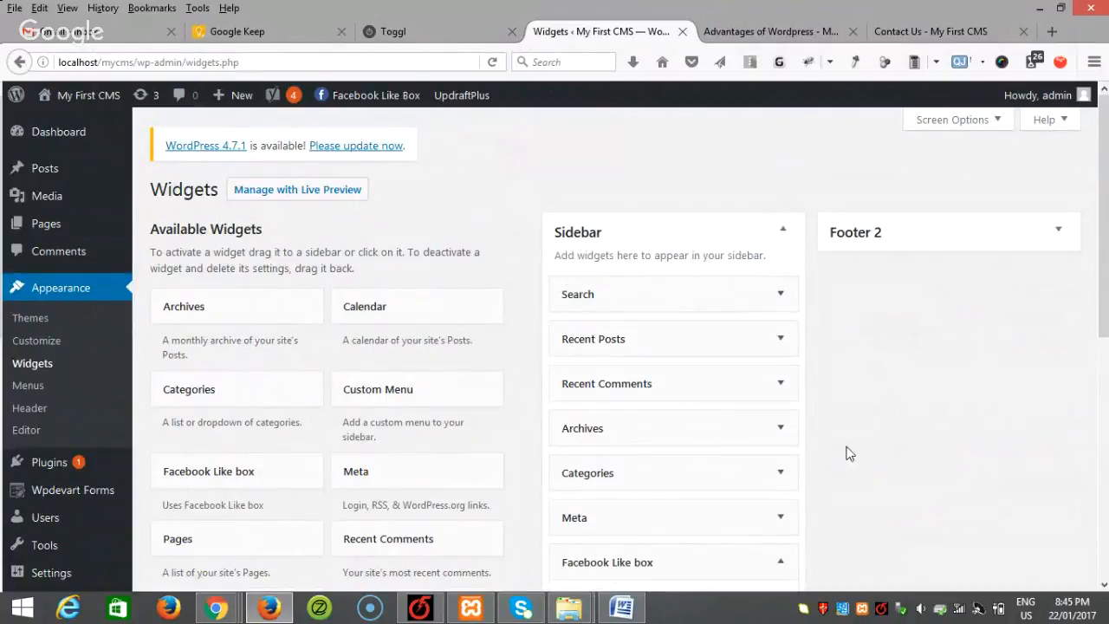
{"action": "scroll", "coordinate": [758, 502], "scroll_direction": "down", "scroll_amount": 2}
{"action": "left_click_drag", "start_coordinate": [693, 449], "coordinate": [693, 171]}
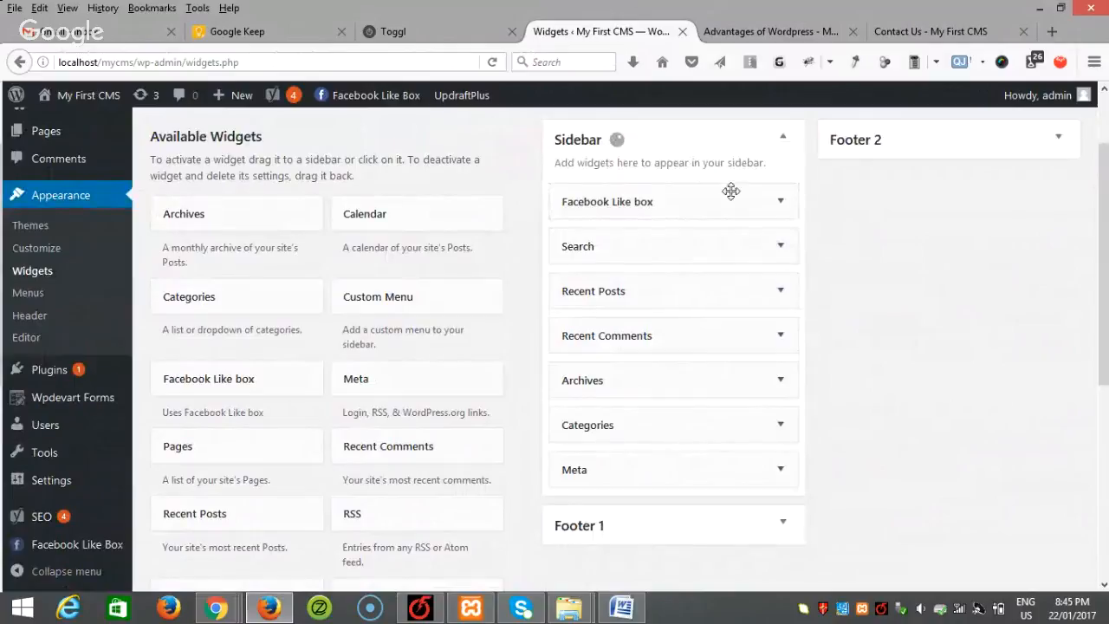
- Save the sidebar's Facebook Like box widget with type Like Box and the "Find Us on Facebook" like box selected
{"action": "scroll", "coordinate": [1005, 384], "scroll_direction": "up", "scroll_amount": 2}
{"action": "left_click", "coordinate": [779, 294]}
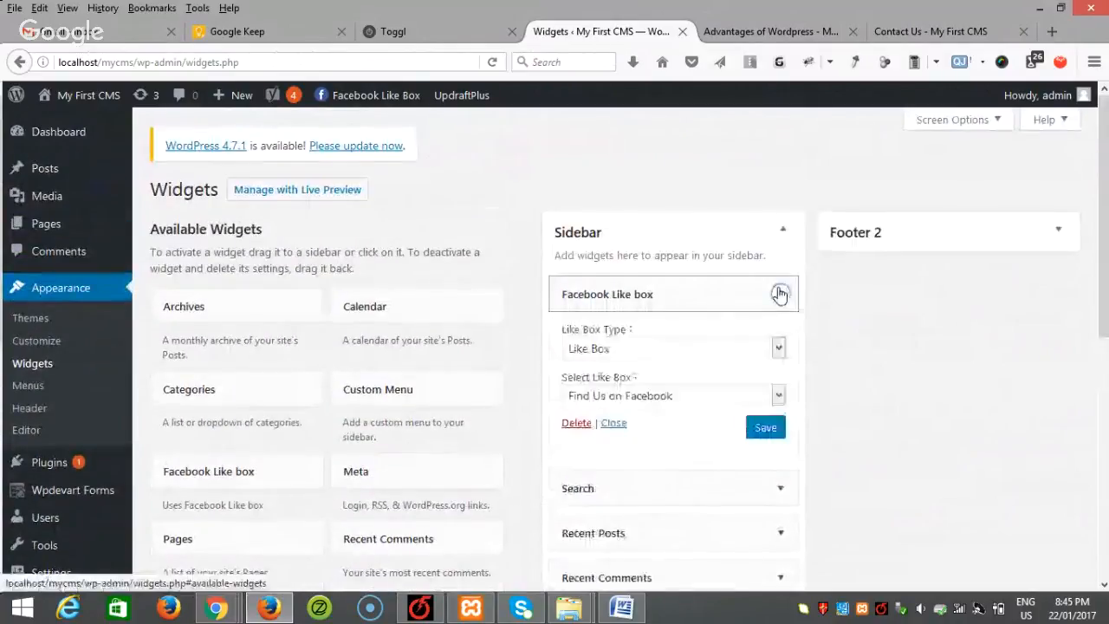
{"action": "left_click", "coordinate": [780, 295]}
{"action": "left_click", "coordinate": [780, 295]}
{"action": "left_click", "coordinate": [764, 426]}
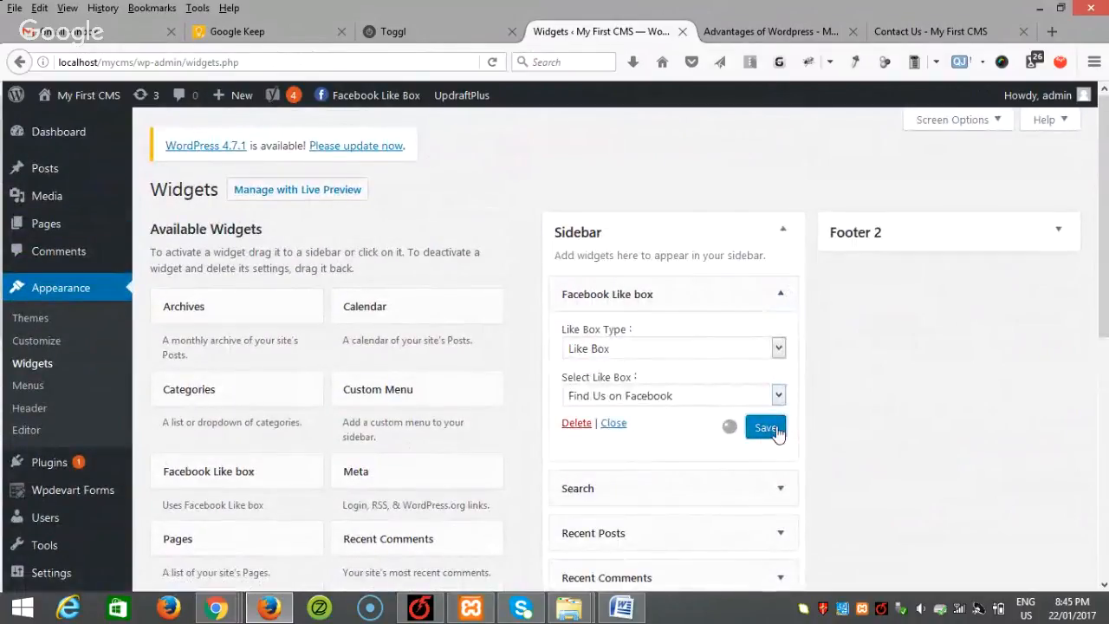
- Reload the Advantages of WordPress post and check the Facebook like box in its sidebar
{"action": "left_click", "coordinate": [761, 30]}
{"action": "left_click", "coordinate": [491, 63]}
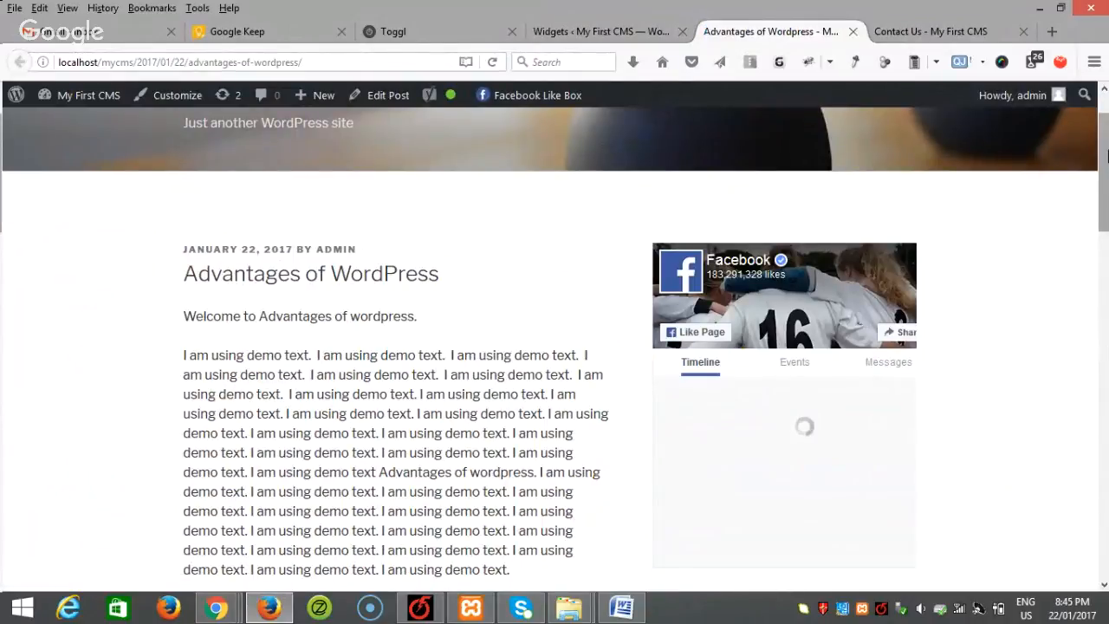
{"action": "scroll", "coordinate": [1108, 176], "scroll_direction": "down", "scroll_amount": 2}
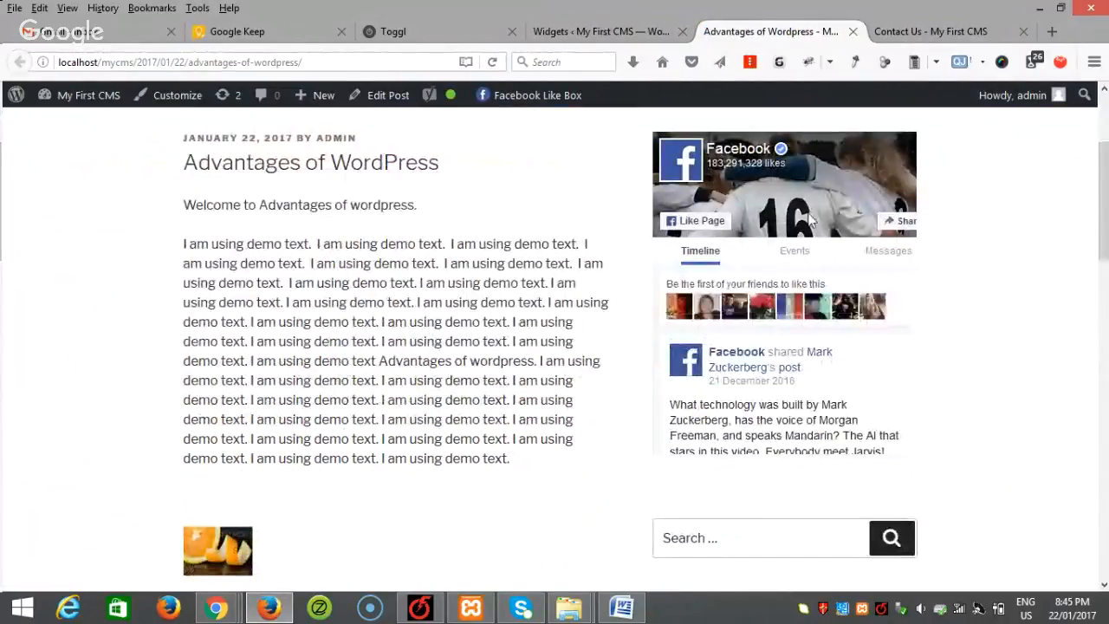
{"action": "left_click_drag", "start_coordinate": [1106, 167], "coordinate": [1058, 135]}
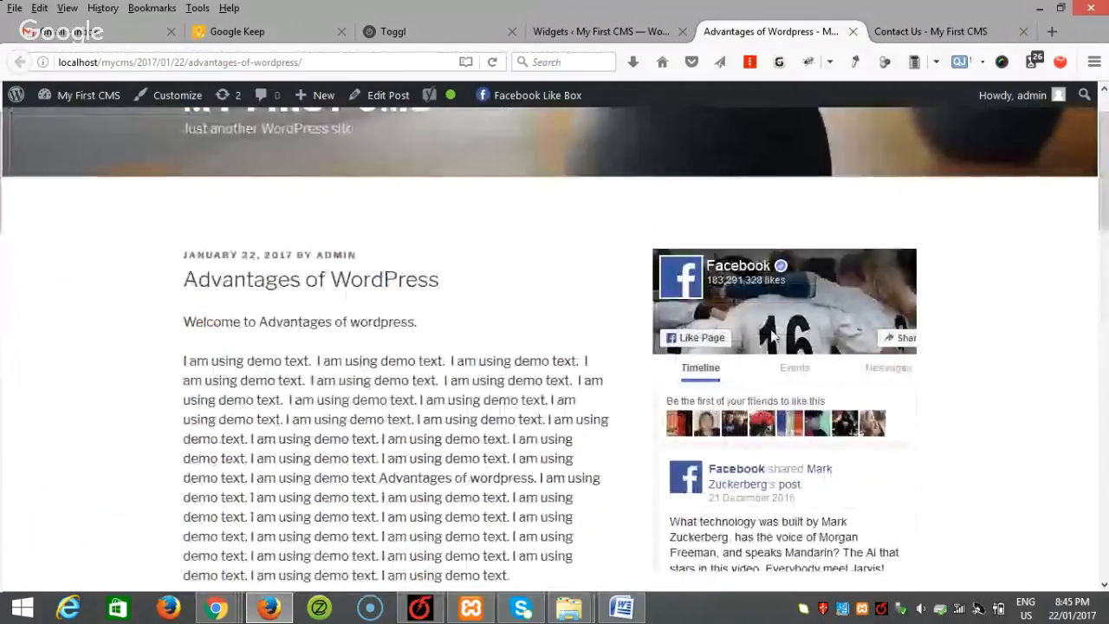
- Switch to the Class 5 notes in Word and review the plugin usage, plugin settings and plugin selection sections
{"action": "left_click", "coordinate": [597, 31]}
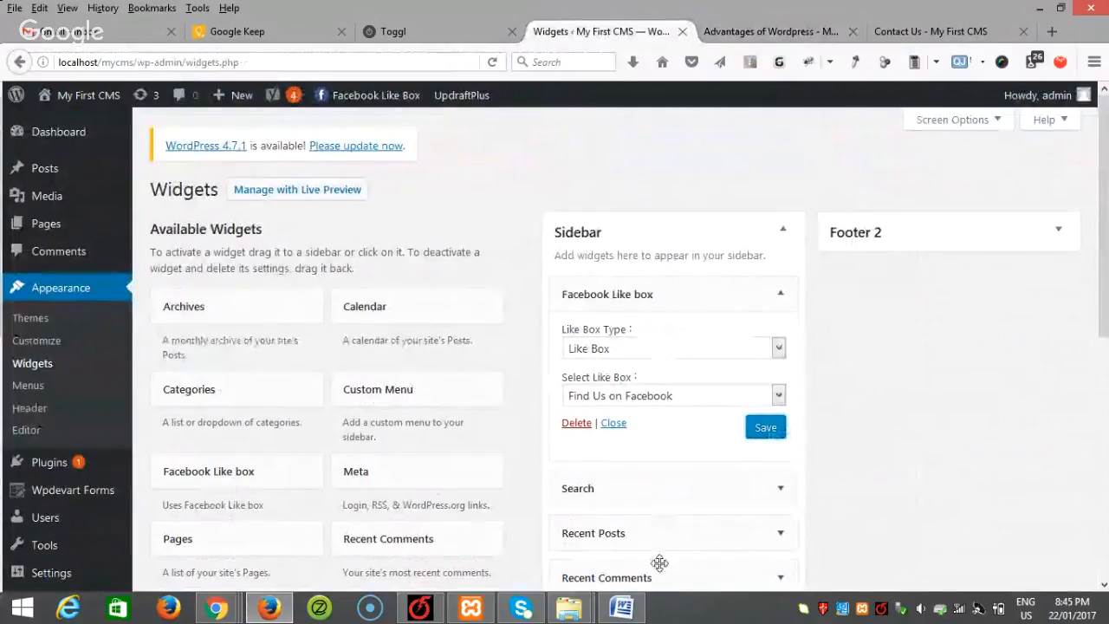
{"action": "left_click", "coordinate": [620, 606]}
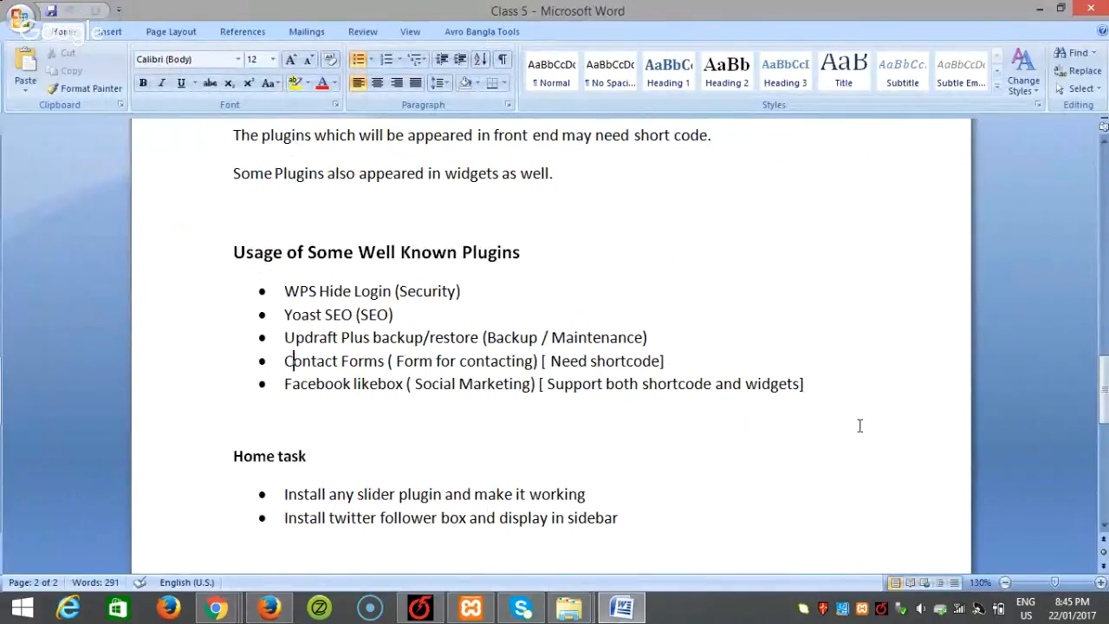
{"action": "scroll", "coordinate": [860, 425], "scroll_direction": "up", "scroll_amount": 3}
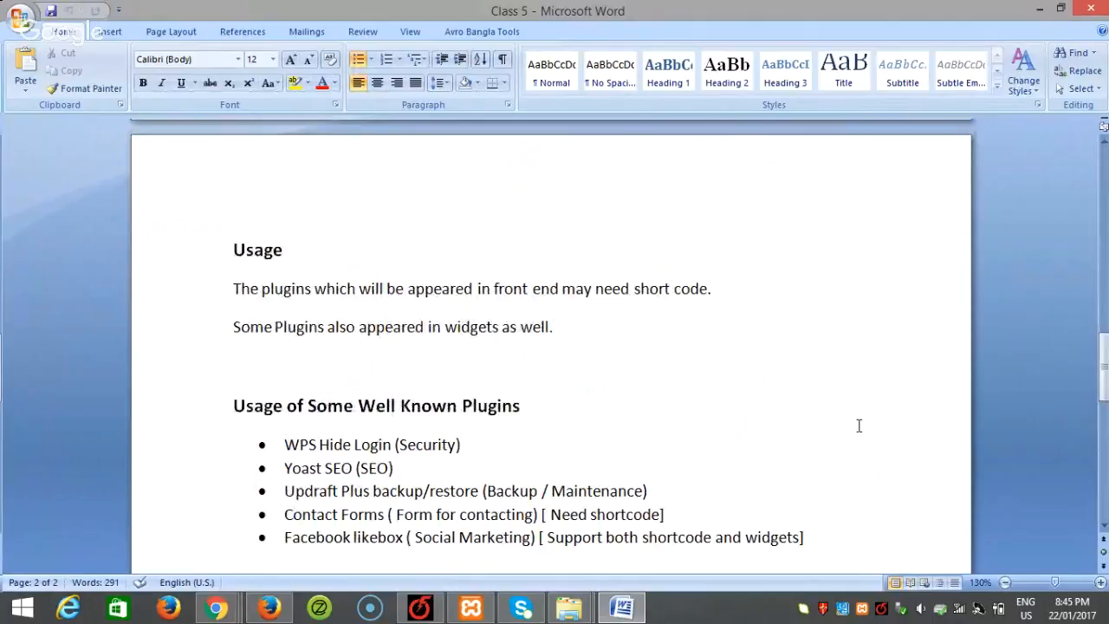
{"action": "scroll", "coordinate": [835, 427], "scroll_direction": "up", "scroll_amount": 3}
{"action": "scroll", "coordinate": [834, 424], "scroll_direction": "up", "scroll_amount": 4}
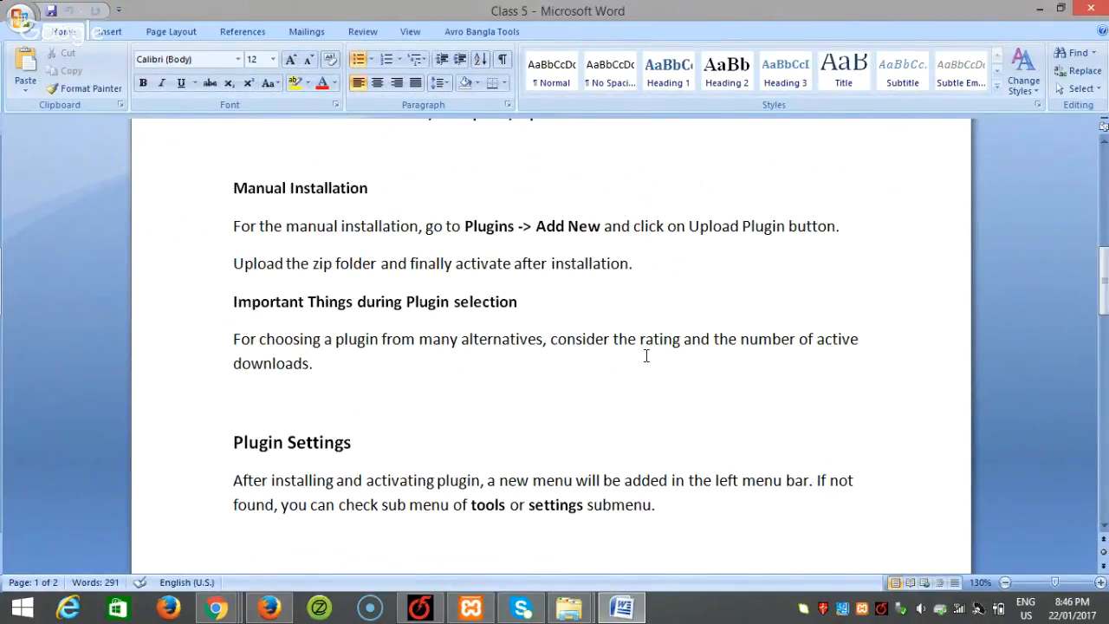
- Switch back to Firefox, open the Add Plugins page and examine the featured plugins' ratings and active installs
{"action": "left_click", "coordinate": [269, 608]}
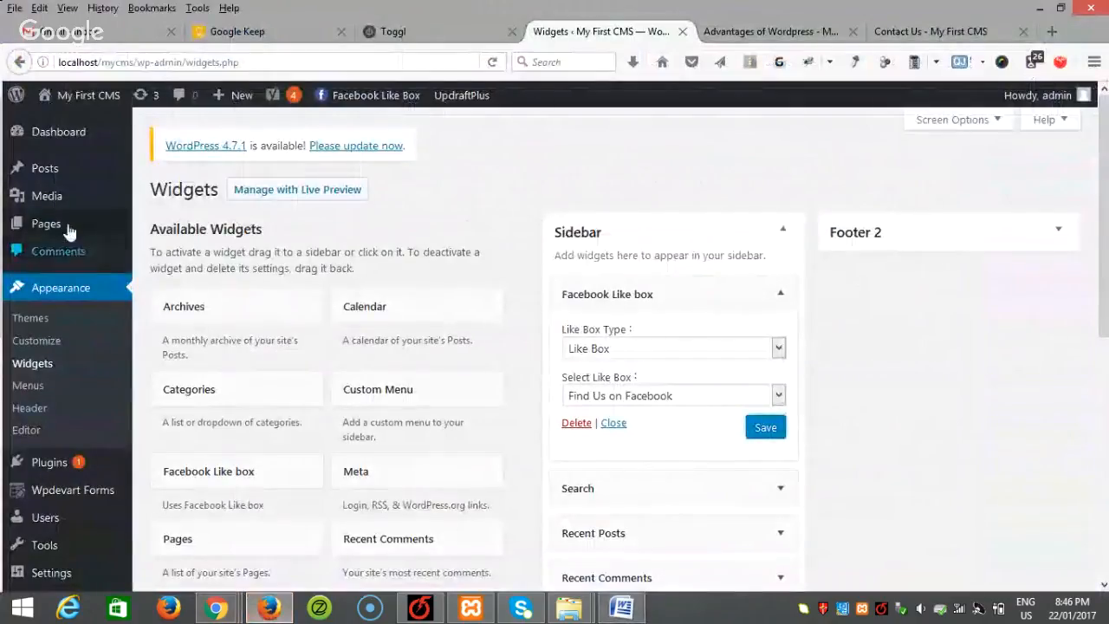
{"action": "mouse_move", "coordinate": [80, 460]}
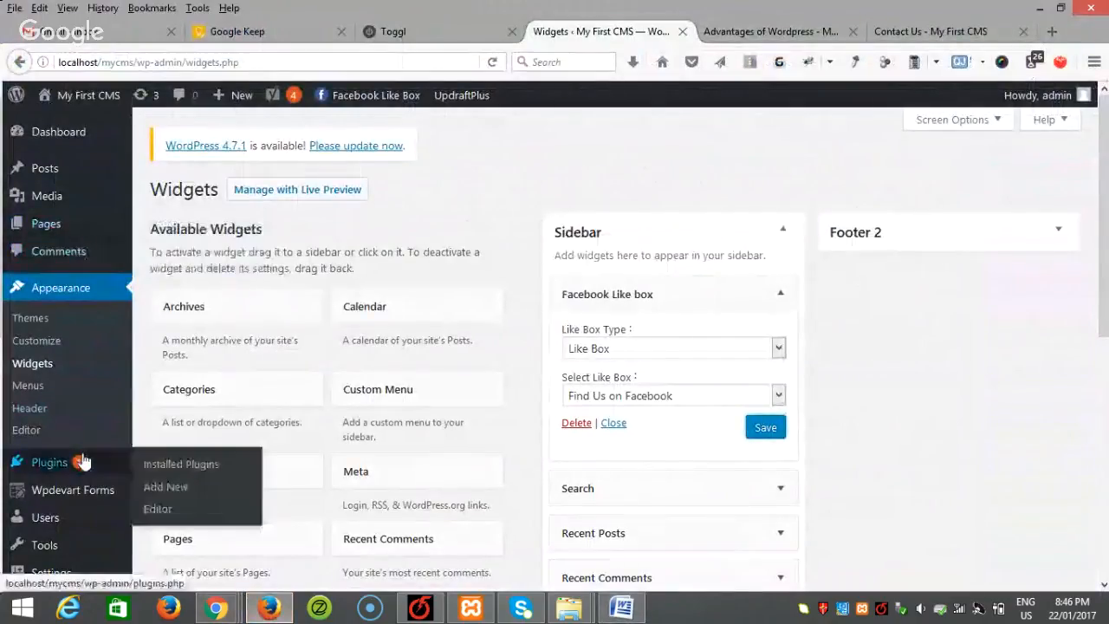
{"action": "left_click", "coordinate": [165, 487]}
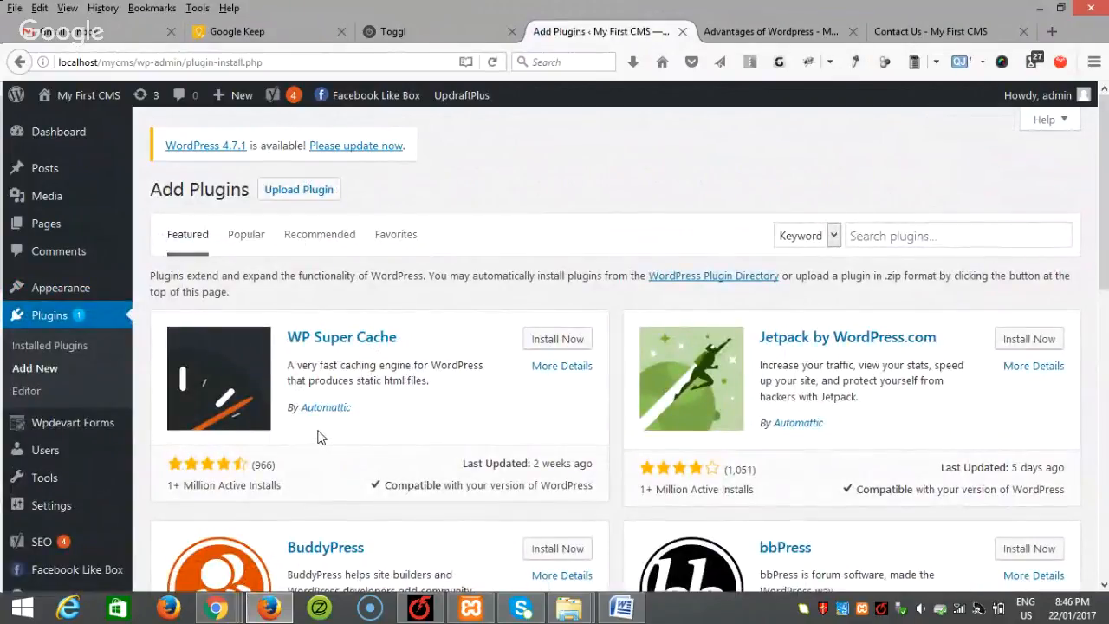
{"action": "scroll", "coordinate": [319, 438], "scroll_direction": "down", "scroll_amount": 2}
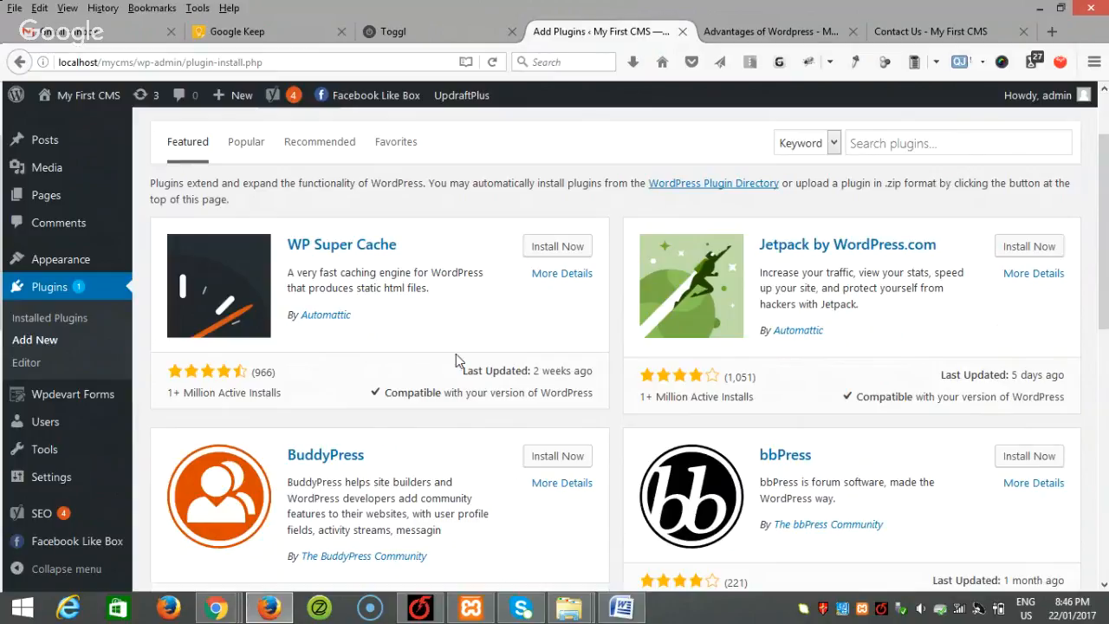
{"action": "scroll", "coordinate": [456, 364], "scroll_direction": "down", "scroll_amount": 3}
{"action": "scroll", "coordinate": [274, 400], "scroll_direction": "down", "scroll_amount": 1}
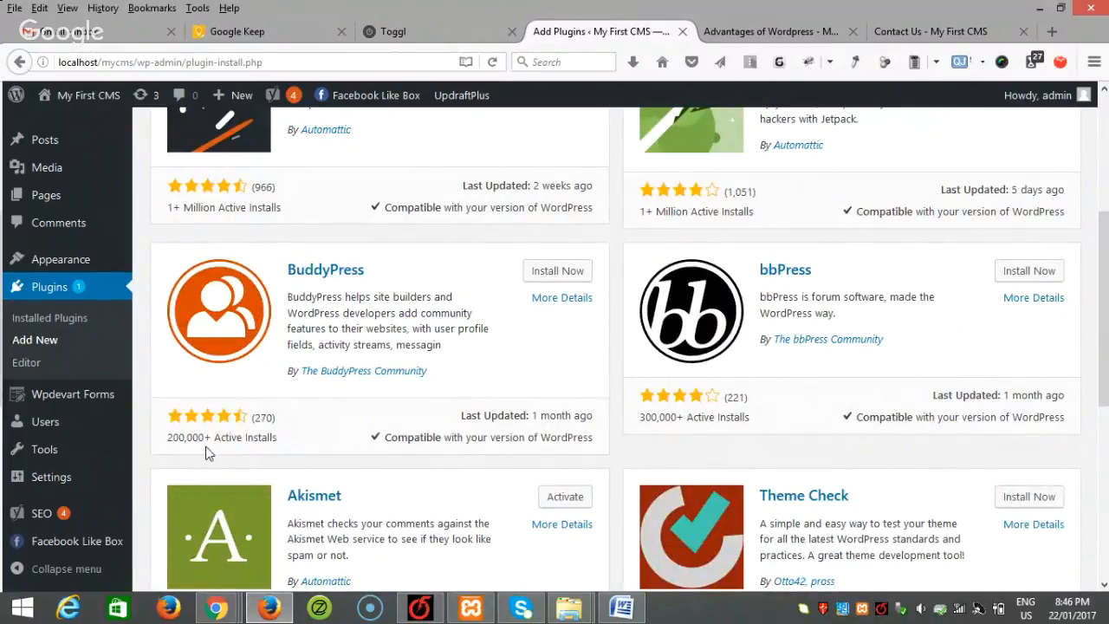
{"action": "scroll", "coordinate": [887, 366], "scroll_direction": "up", "scroll_amount": 1}
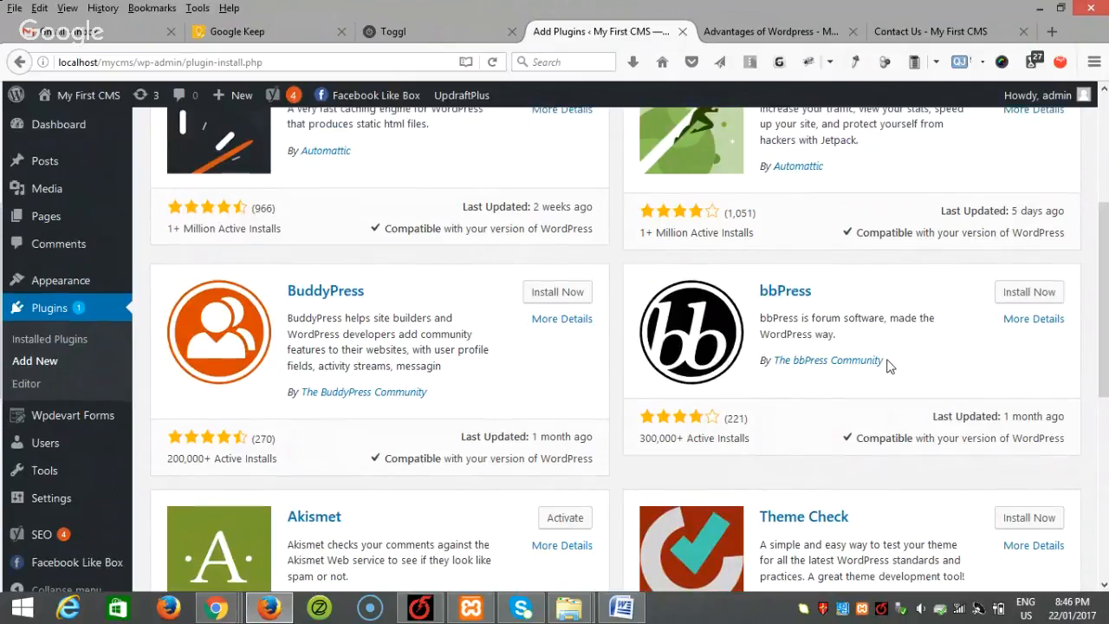
{"action": "scroll", "coordinate": [886, 364], "scroll_direction": "up", "scroll_amount": 2}
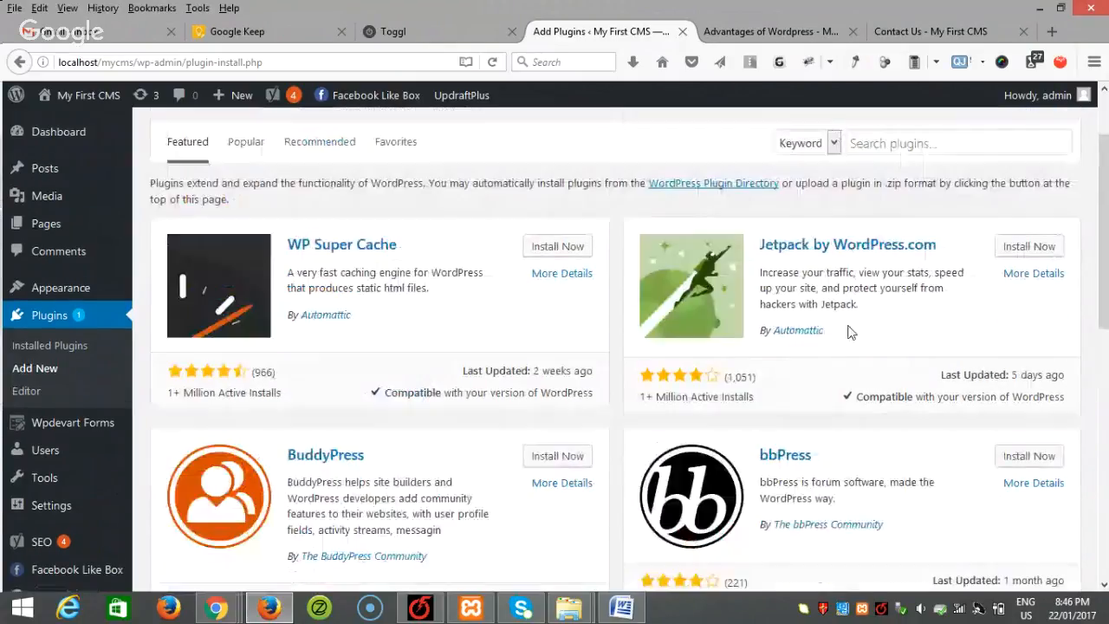
- Switch to the Class 5 notes in Word, highlight the advice on rating and active downloads, and return to Firefox's Add Plugins page
{"action": "left_click", "coordinate": [621, 606]}
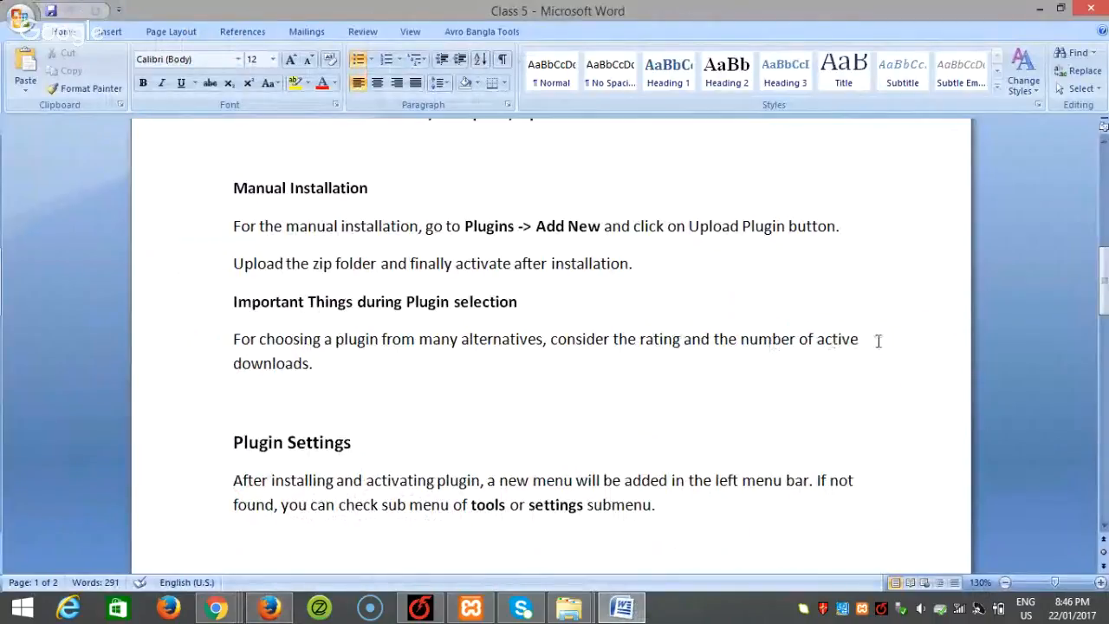
{"action": "left_click_drag", "start_coordinate": [876, 344], "coordinate": [544, 350]}
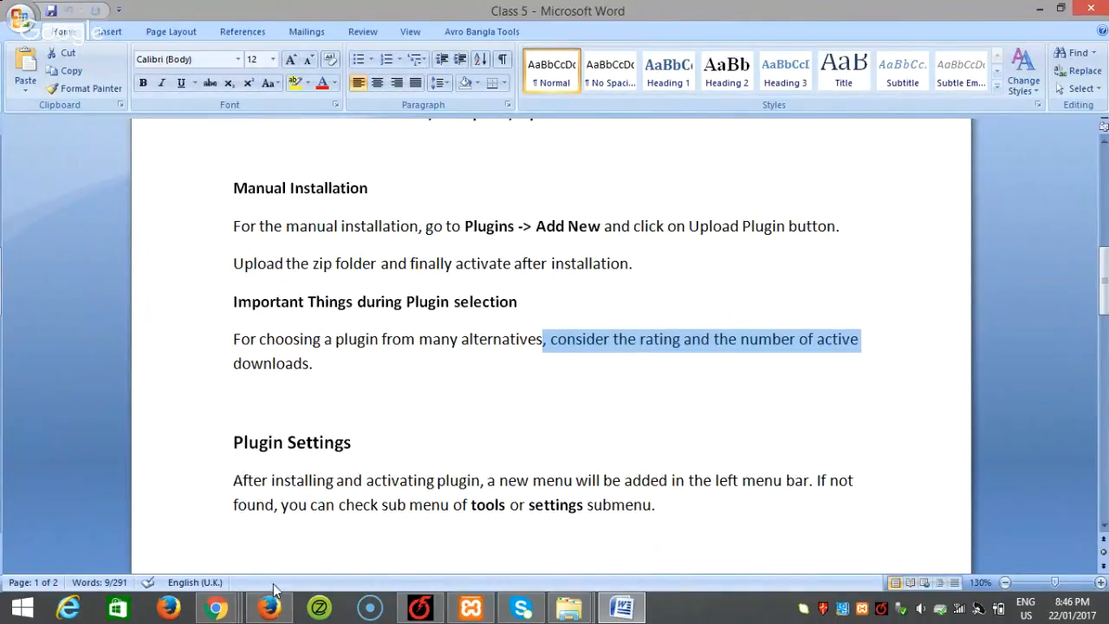
{"action": "left_click", "coordinate": [269, 609]}
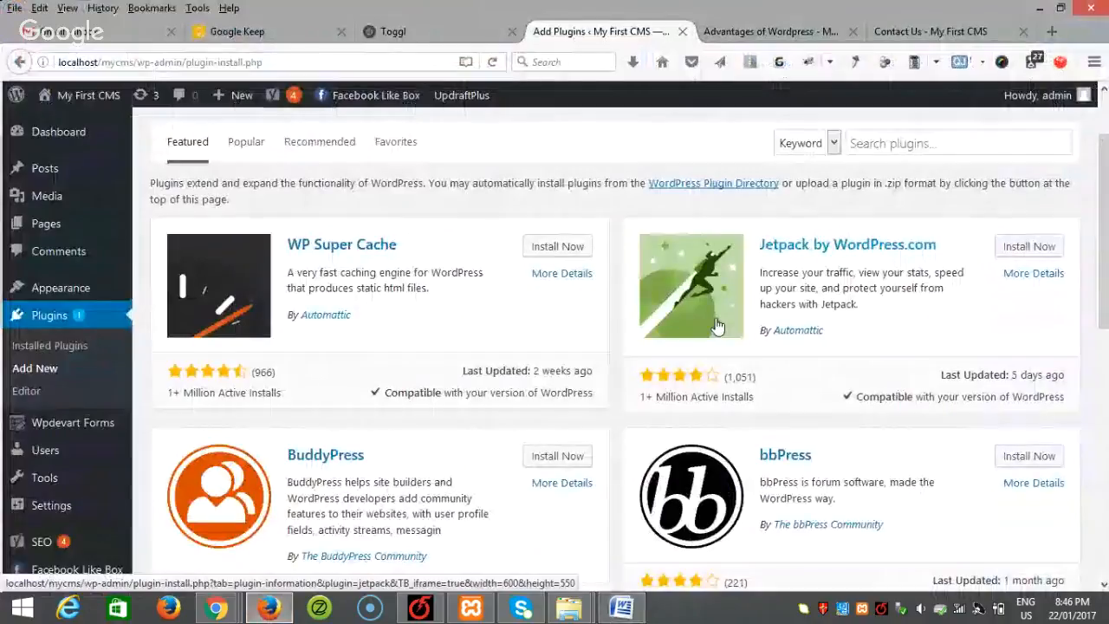
{"action": "scroll", "coordinate": [1106, 147], "scroll_direction": "up", "scroll_amount": 2}
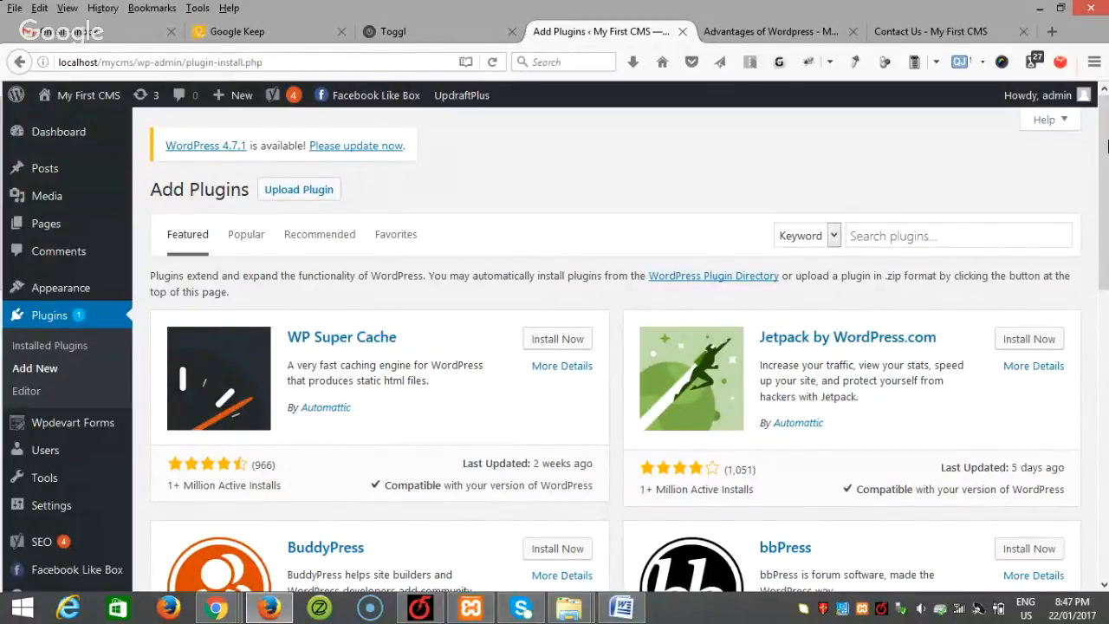
- Switch to the Google Hangouts window in Chrome and stop the live Wordpress - Class 5 broadcast
{"action": "left_click", "coordinate": [217, 608]}
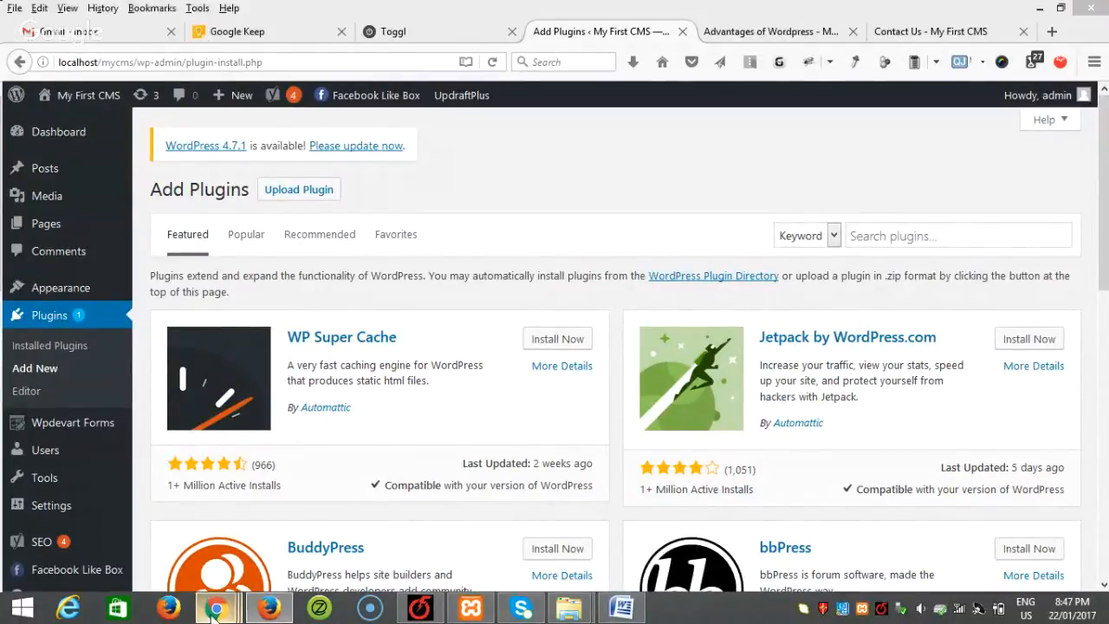
{"action": "left_click", "coordinate": [323, 518]}
{"action": "left_click", "coordinate": [554, 550]}
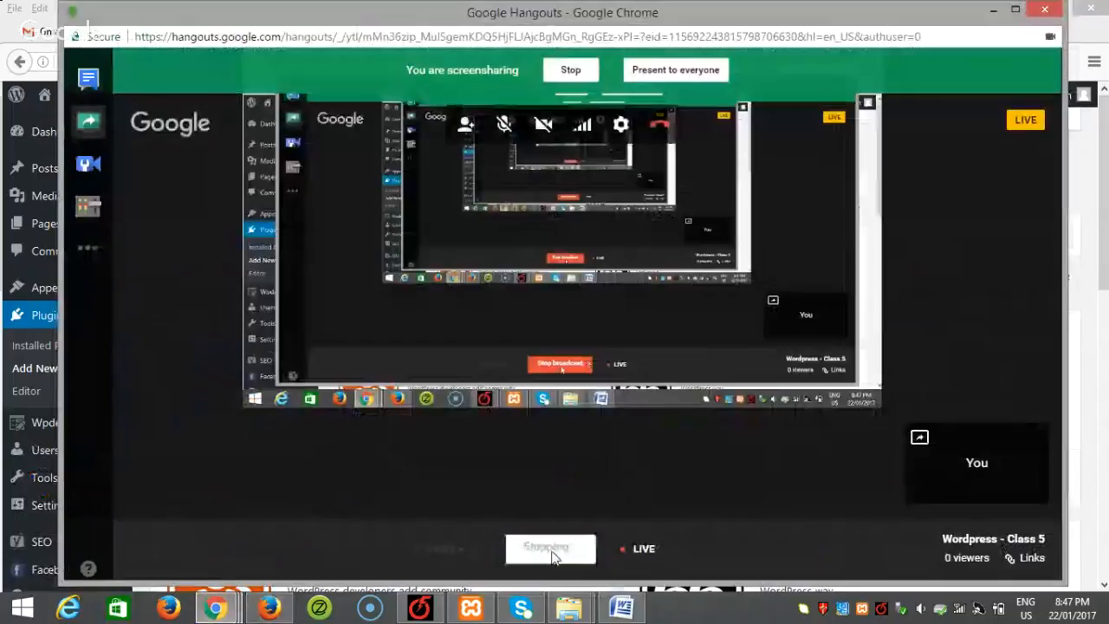